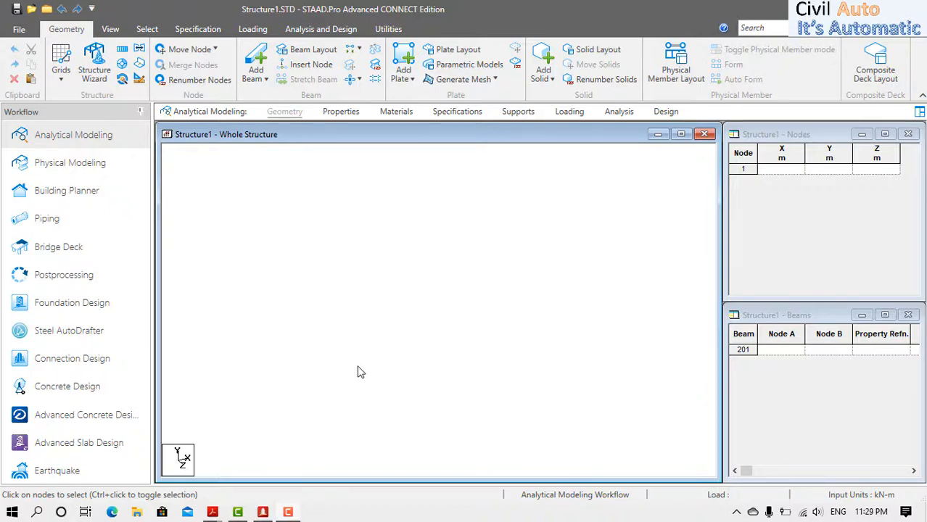
Define the first two nodes in the node table at X, Y, Z coordinates (0, 0, 0) and (0, 3, 0) m.
{"action": "left_click", "coordinate": [793, 172]}
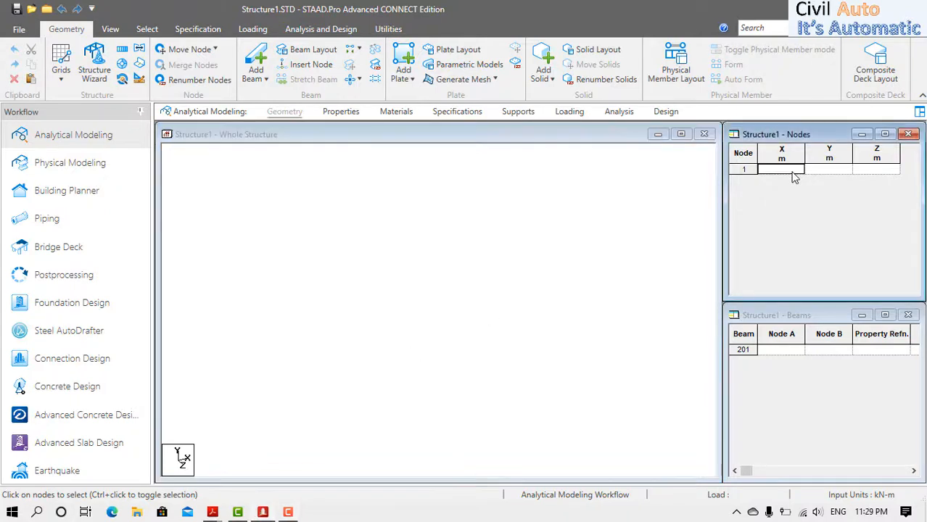
{"action": "type", "text": "0"}
{"action": "key", "text": "Tab"}
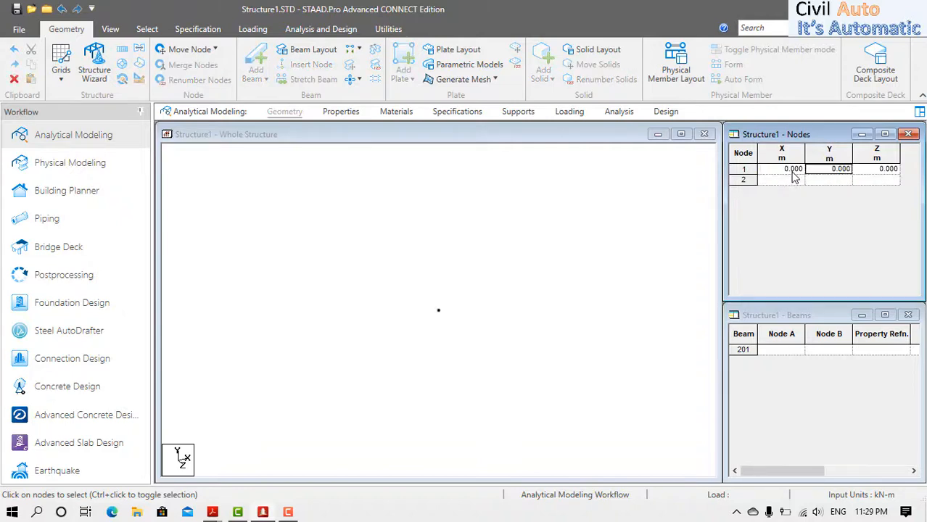
{"action": "left_click", "coordinate": [795, 179]}
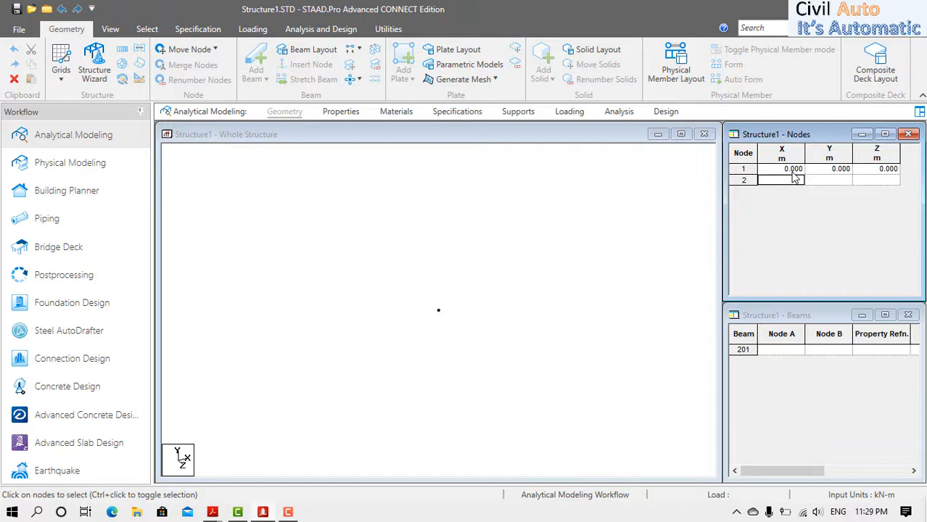
{"action": "type", "text": "0"}
{"action": "key", "text": "Tab"}
{"action": "type", "text": "3"}
{"action": "key", "text": "Tab"}
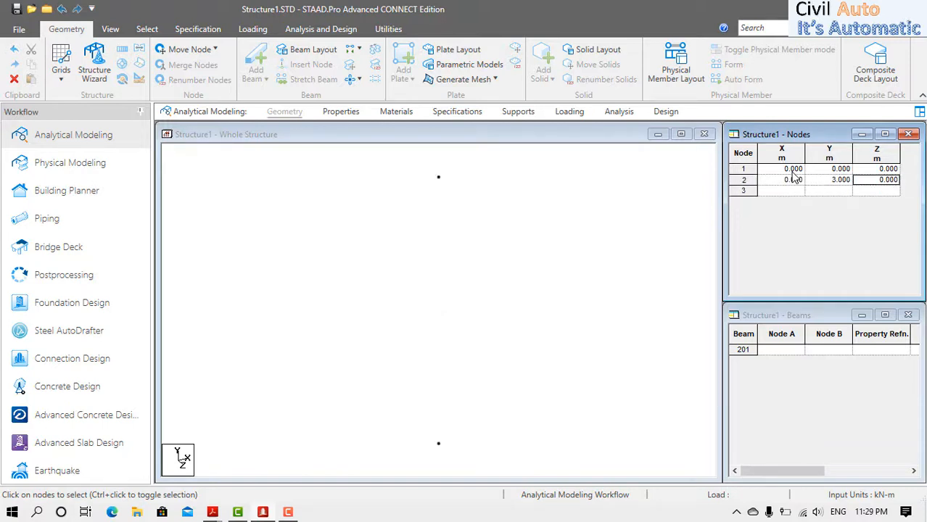
{"action": "type", "text": "33"}
{"action": "key", "text": "BackSpace"}
{"action": "key", "text": "BackSpace"}
{"action": "type", "text": "0"}
{"action": "key", "text": "Tab"}
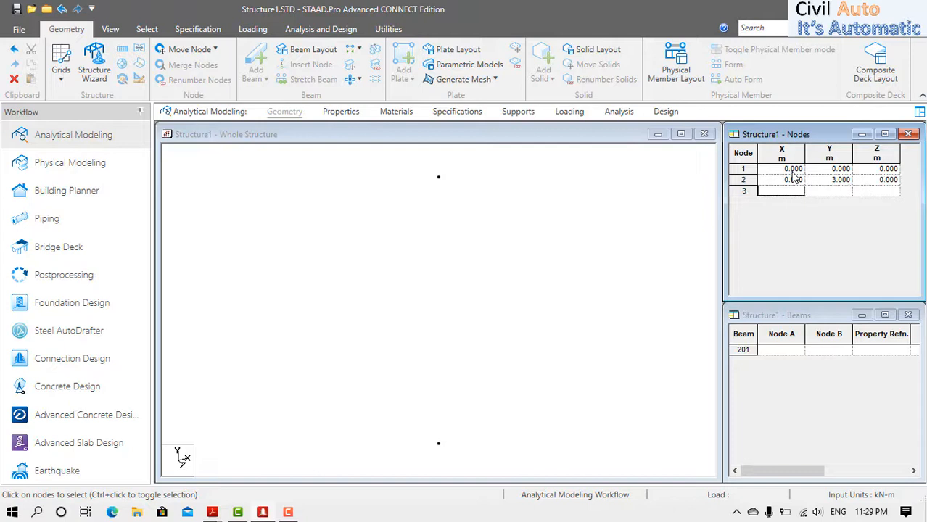
Add nodes 3 and 4 to the node table at Y = 6 m and Y = 9 m, with X and Z at 0.
{"action": "key", "text": "Tab"}
{"action": "type", "text": "6"}
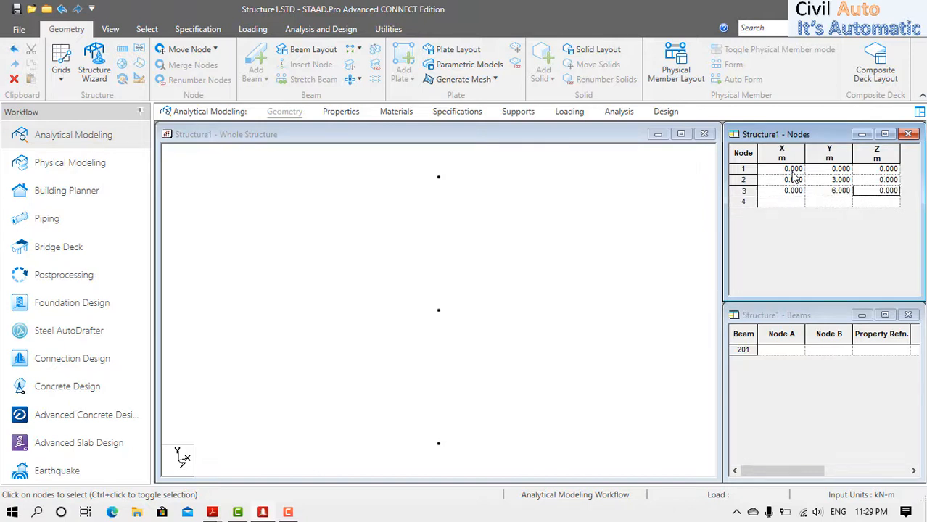
{"action": "key", "text": "Tab"}
{"action": "key", "text": "Tab"}
{"action": "key", "text": "Tab"}
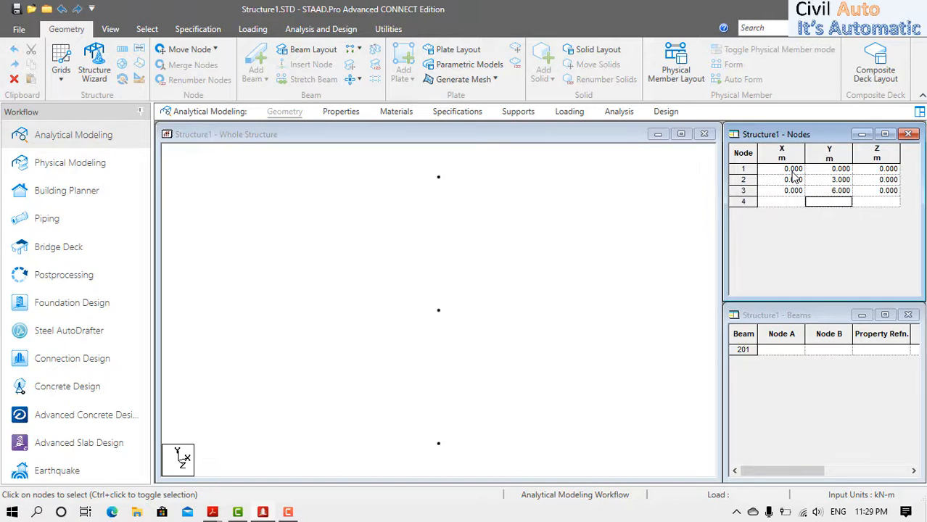
{"action": "type", "text": "9"}
{"action": "key", "text": "Tab"}
{"action": "key", "text": "Tab"}
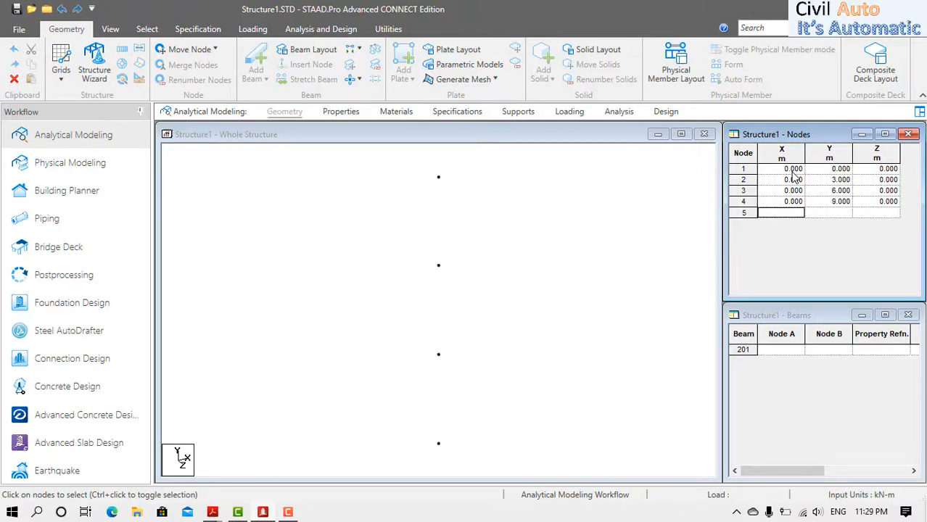
Add nodes 5 and 6 to the node table at Y = 12 m and Y = 15 m, with X and Z at 0.
{"action": "key", "text": "Tab"}
{"action": "type", "text": "12"}
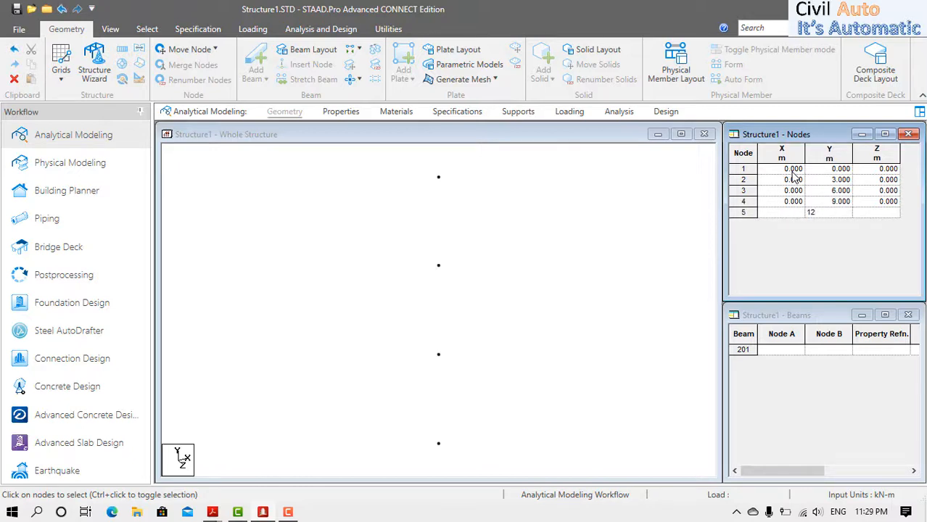
{"action": "key", "text": "Tab"}
{"action": "key", "text": "Tab"}
{"action": "key", "text": "Tab"}
{"action": "type", "text": "1"}
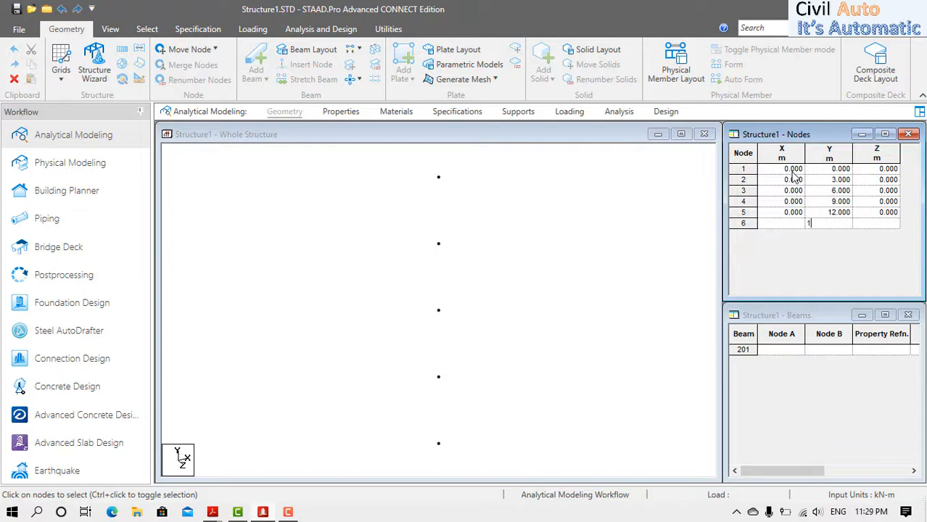
{"action": "type", "text": "5"}
{"action": "key", "text": "Tab"}
{"action": "key", "text": "Tab"}
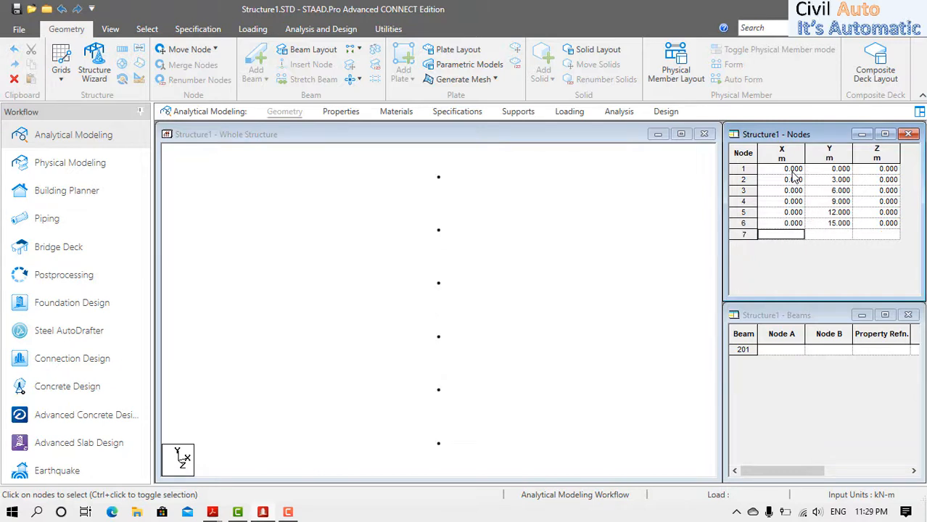
Add nodes 7 and 8 to the node table at Y = 18 m and Y = 21 m, with X and Z at 0.
{"action": "key", "text": "Tab"}
{"action": "type", "text": "18"}
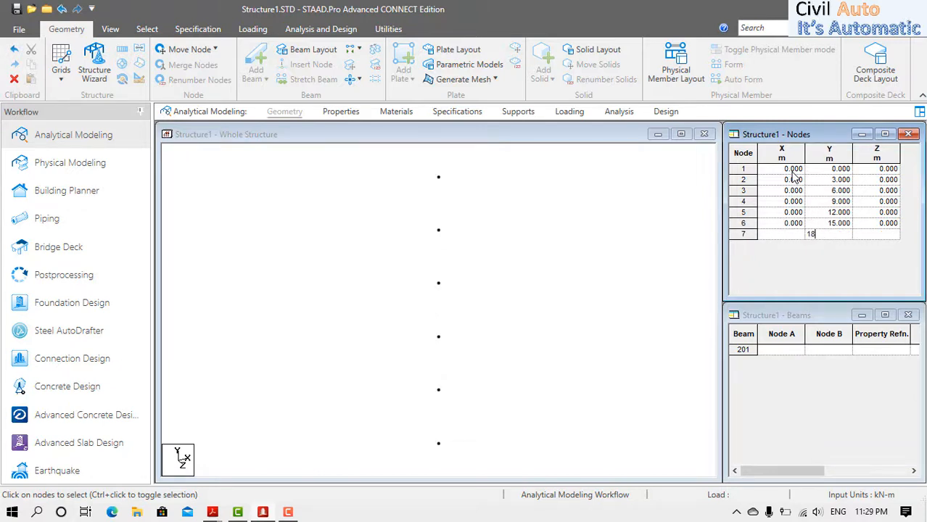
{"action": "key", "text": "Tab"}
{"action": "key", "text": "Tab"}
{"action": "key", "text": "Tab"}
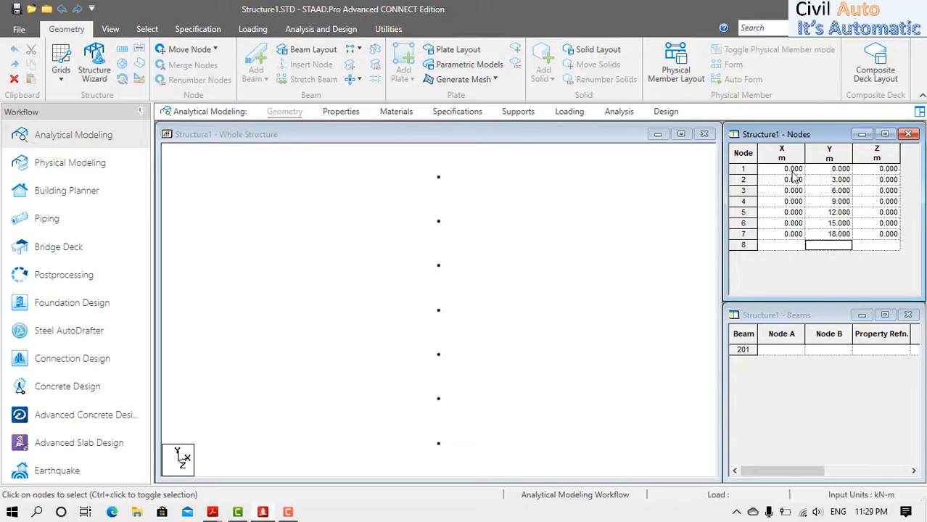
{"action": "type", "text": "21"}
{"action": "key", "text": "Tab"}
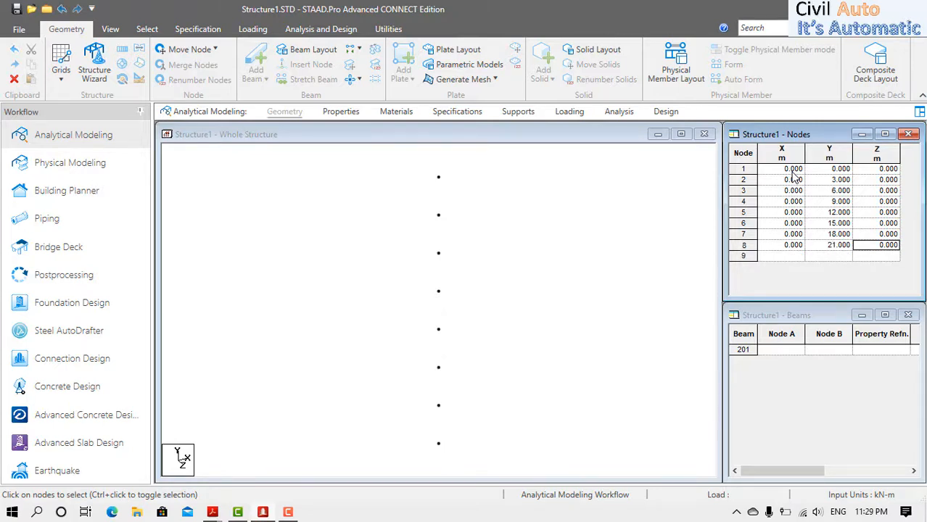
Add beams connecting the eight nodes in sequence from the base node to the top node, forming one vertical column line.
{"action": "left_click", "coordinate": [525, 280]}
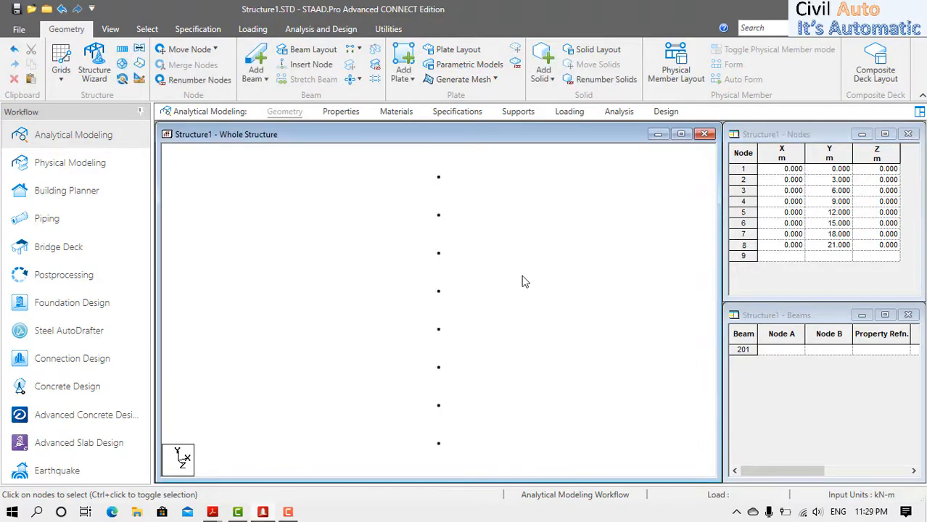
{"action": "left_click", "coordinate": [255, 62]}
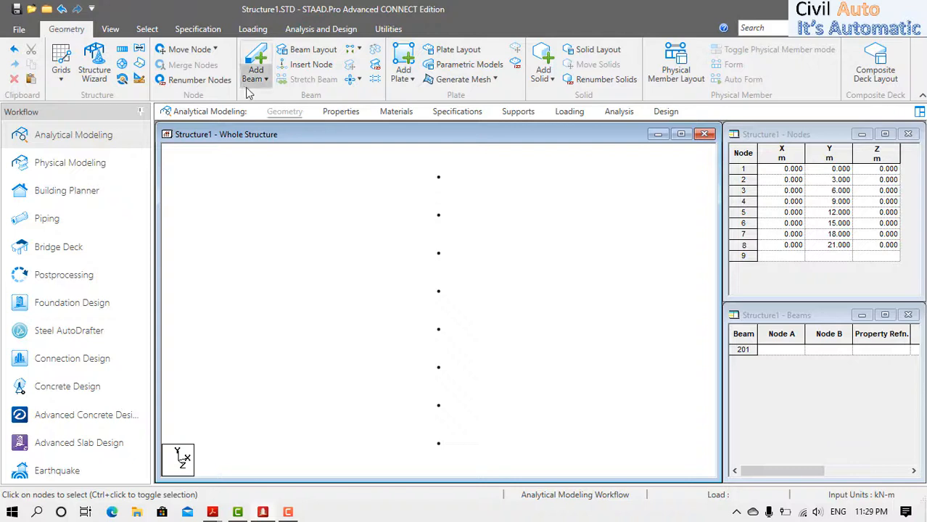
{"action": "left_click", "coordinate": [259, 64]}
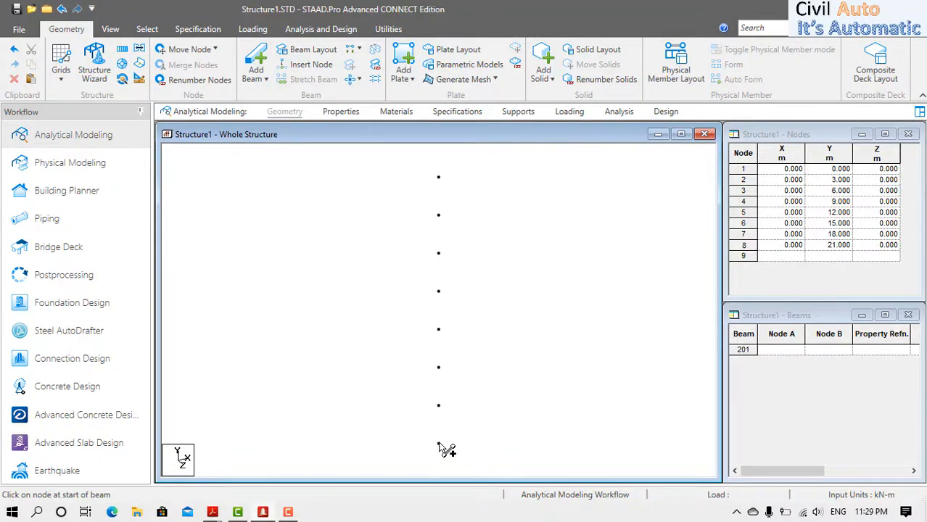
{"action": "mouse_move", "coordinate": [438, 444]}
{"action": "left_mouse_down"}
{"action": "mouse_move", "coordinate": [439, 253]}
{"action": "mouse_move", "coordinate": [450, 234]}
{"action": "mouse_move", "coordinate": [438, 178]}
{"action": "left_mouse_up"}
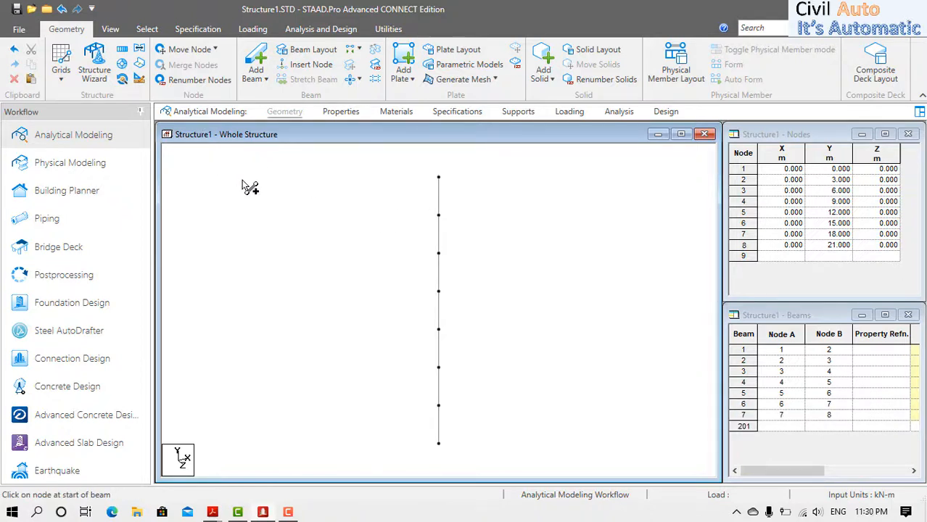
{"action": "key", "text": "Escape"}
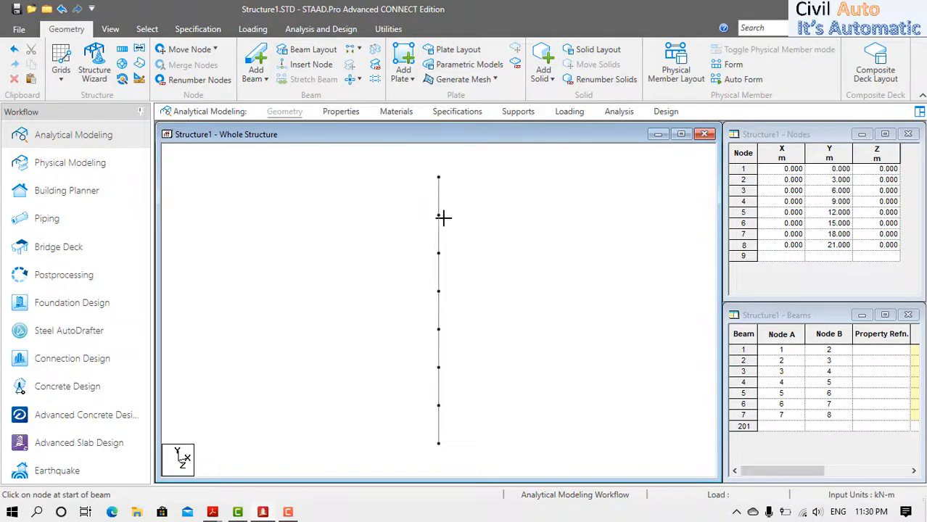
Repeat the whole column line along global X with Translational Repeat, using 4 steps at 3 m spacing, Link Steps and Open Base.
{"action": "left_click_drag", "start_coordinate": [394, 155], "coordinate": [471, 468]}
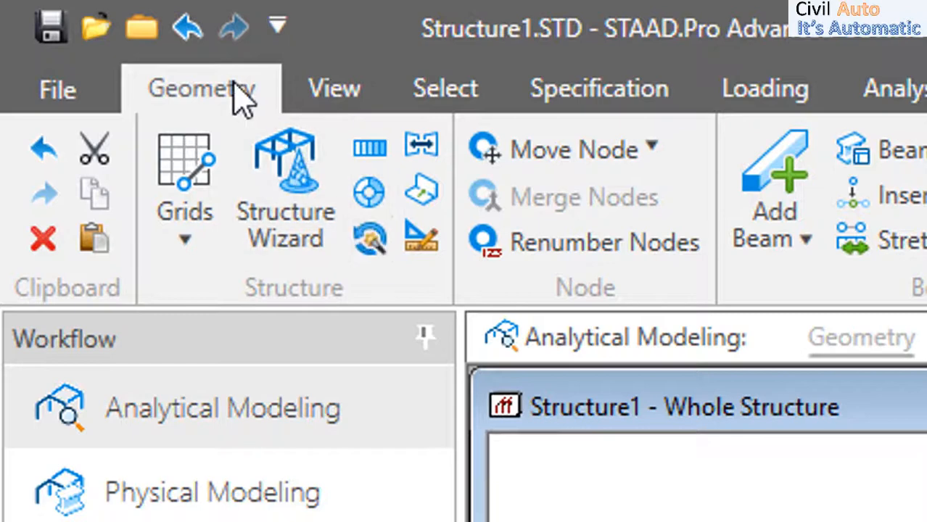
{"action": "left_click", "coordinate": [373, 154]}
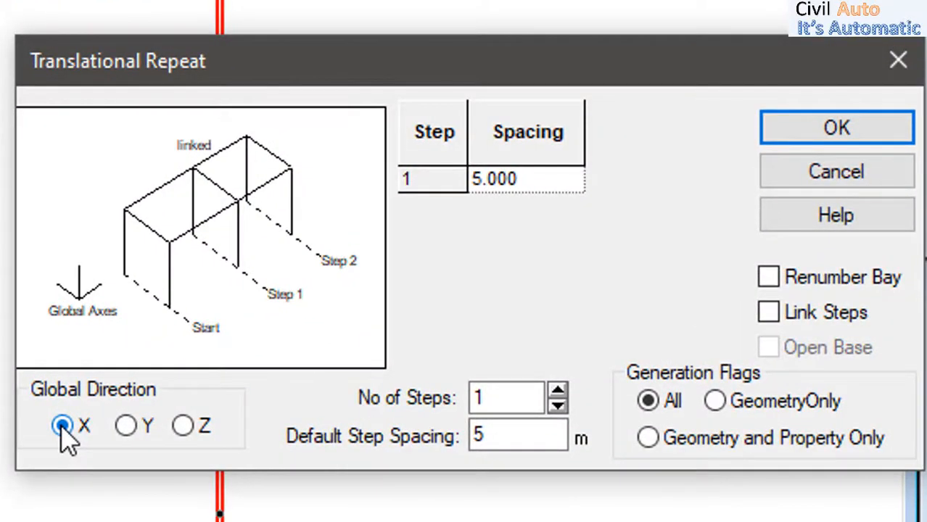
{"action": "left_click_drag", "start_coordinate": [495, 398], "coordinate": [468, 398]}
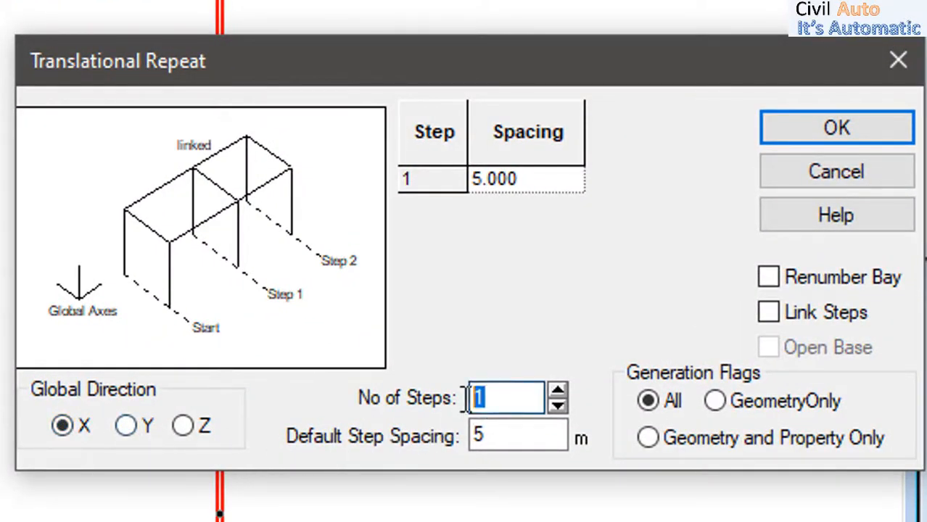
{"action": "type", "text": "4"}
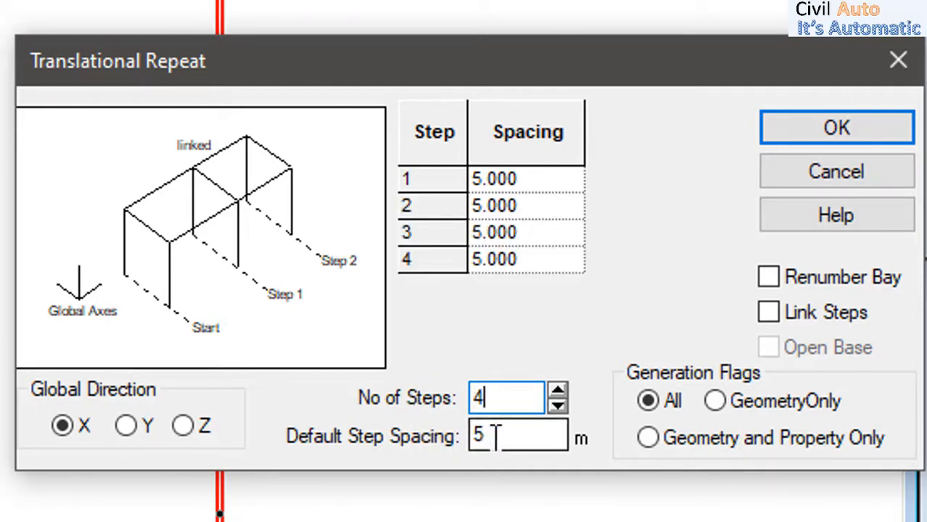
{"action": "left_click_drag", "start_coordinate": [494, 436], "coordinate": [473, 435]}
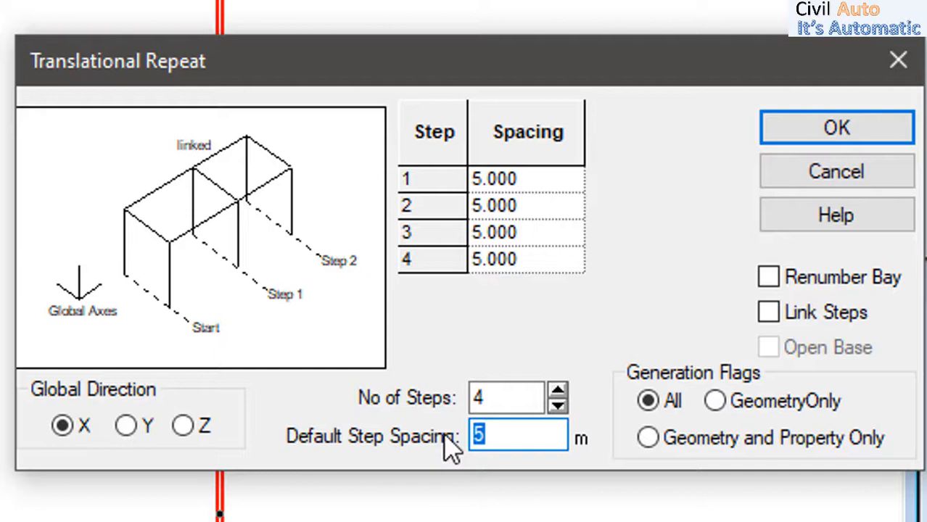
{"action": "type", "text": "3"}
{"action": "left_click", "coordinate": [797, 314]}
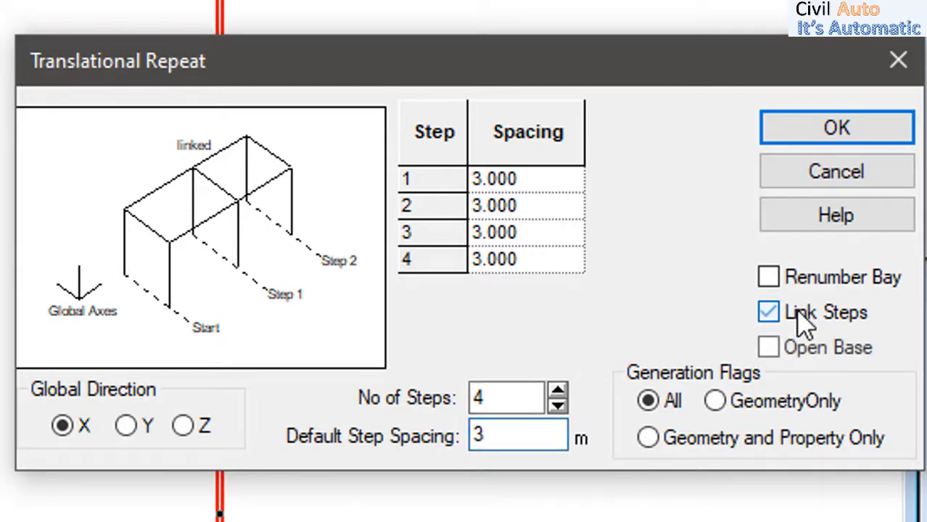
{"action": "left_click", "coordinate": [800, 363]}
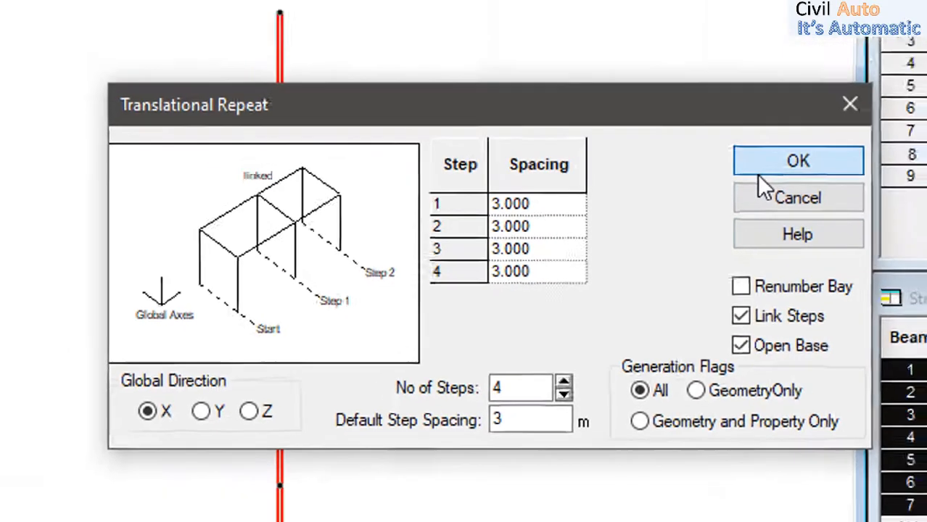
{"action": "left_click", "coordinate": [759, 173]}
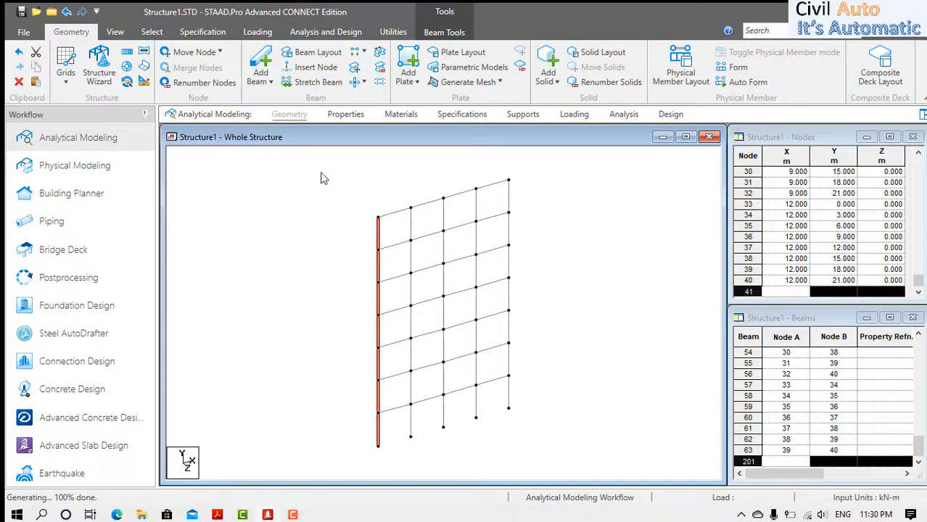
Repeat the entire plane frame along global Z with Translational Repeat, using 4 steps at 3.5 m spacing, Link Steps and Open Base.
{"action": "left_click_drag", "start_coordinate": [320, 172], "coordinate": [583, 455]}
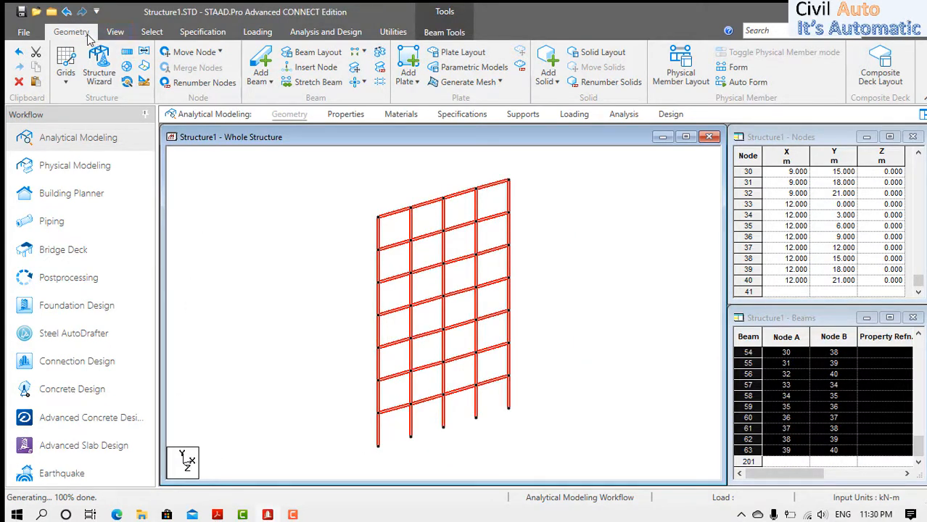
{"action": "left_click", "coordinate": [126, 53]}
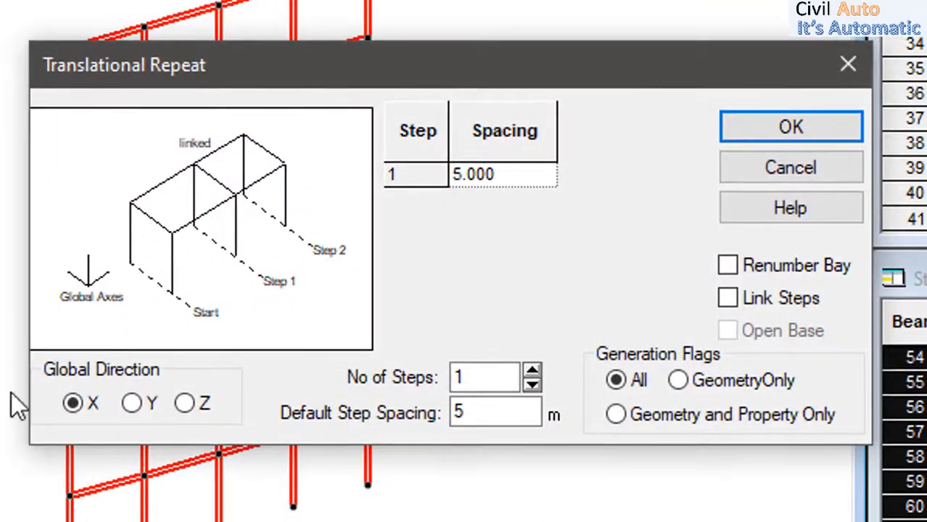
{"action": "left_click", "coordinate": [187, 405]}
{"action": "double_click", "coordinate": [451, 378]}
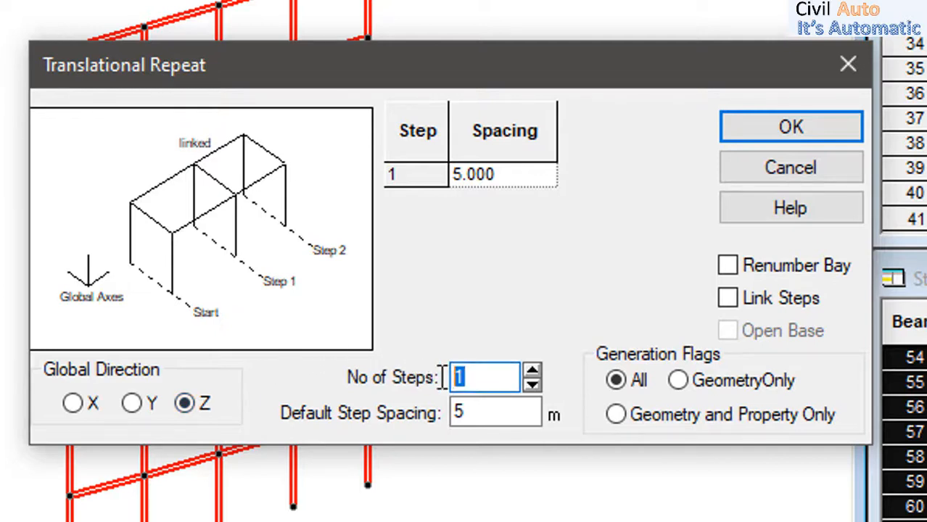
{"action": "type", "text": "4"}
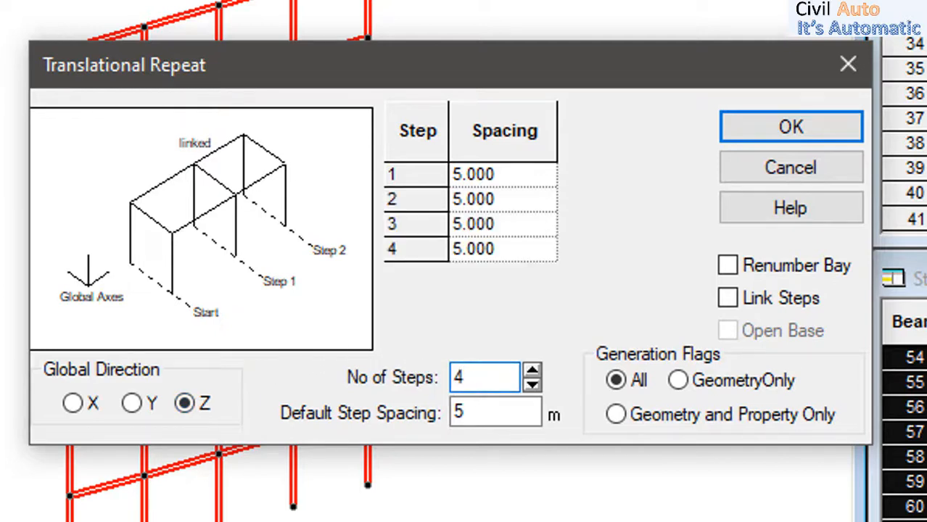
{"action": "left_click_drag", "start_coordinate": [472, 409], "coordinate": [413, 392]}
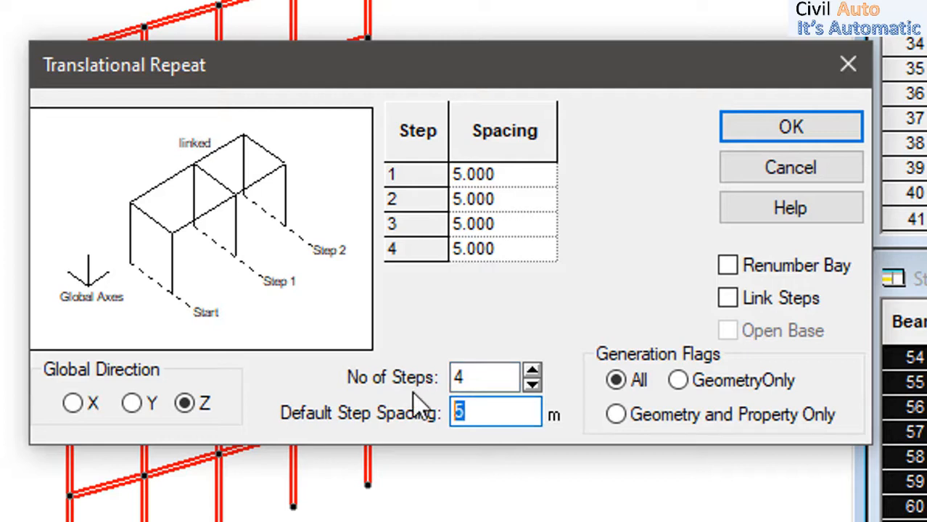
{"action": "type", "text": "3.5"}
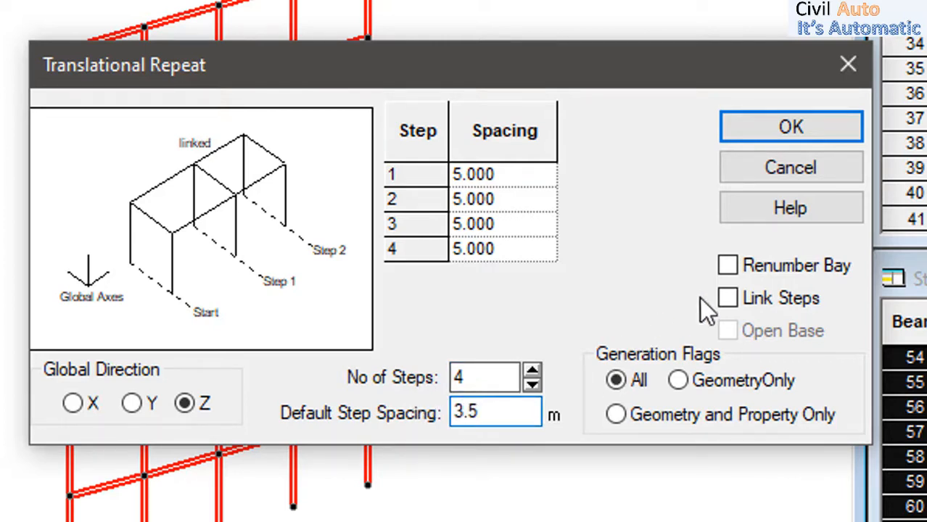
{"action": "left_click", "coordinate": [747, 297]}
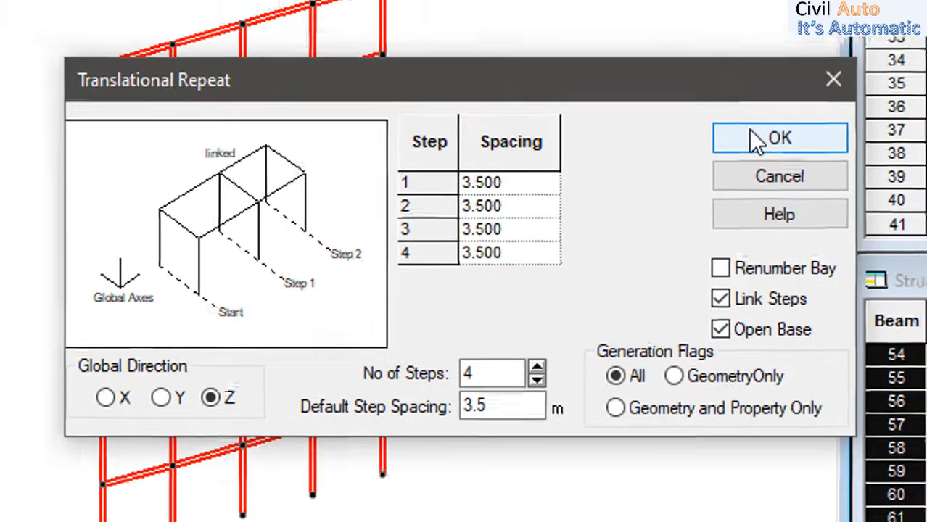
{"action": "left_click", "coordinate": [770, 127]}
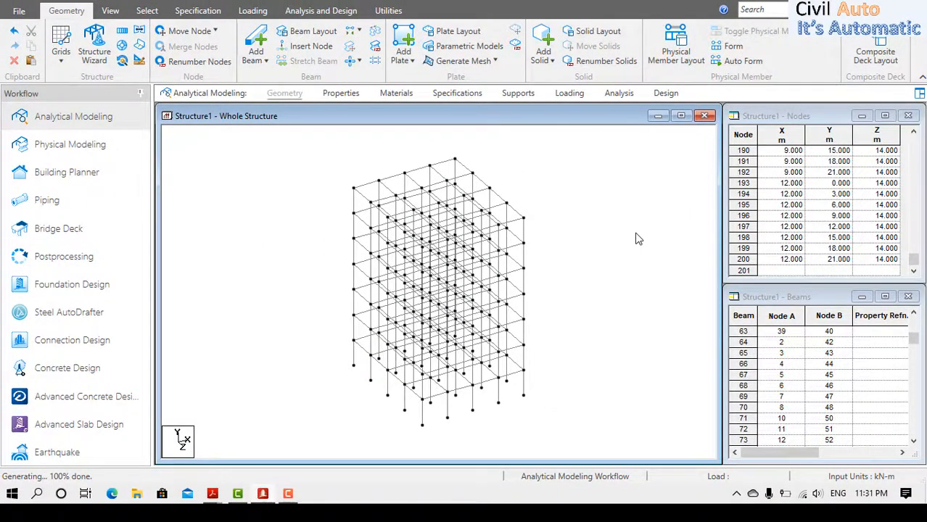
Save the modified structure to its current file.
{"action": "left_click", "coordinate": [16, 11]}
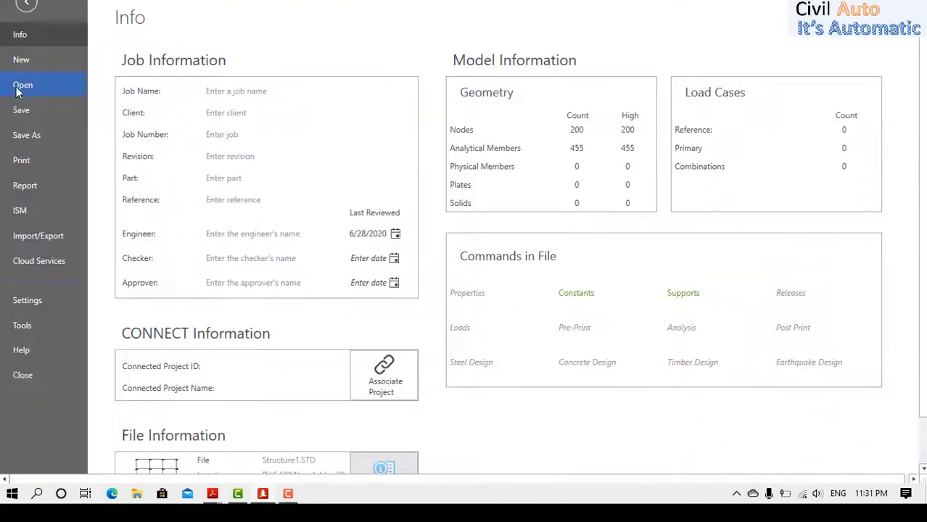
{"action": "left_click", "coordinate": [26, 116]}
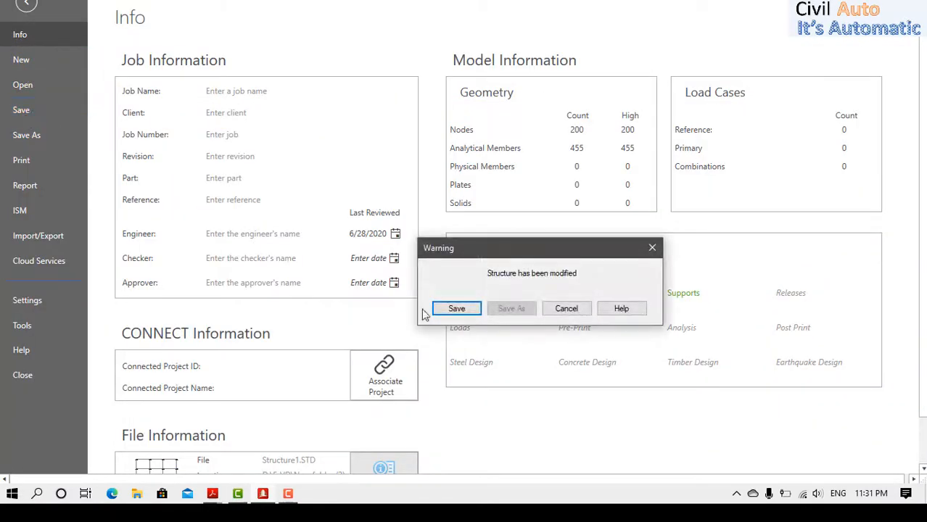
{"action": "left_click", "coordinate": [457, 308]}
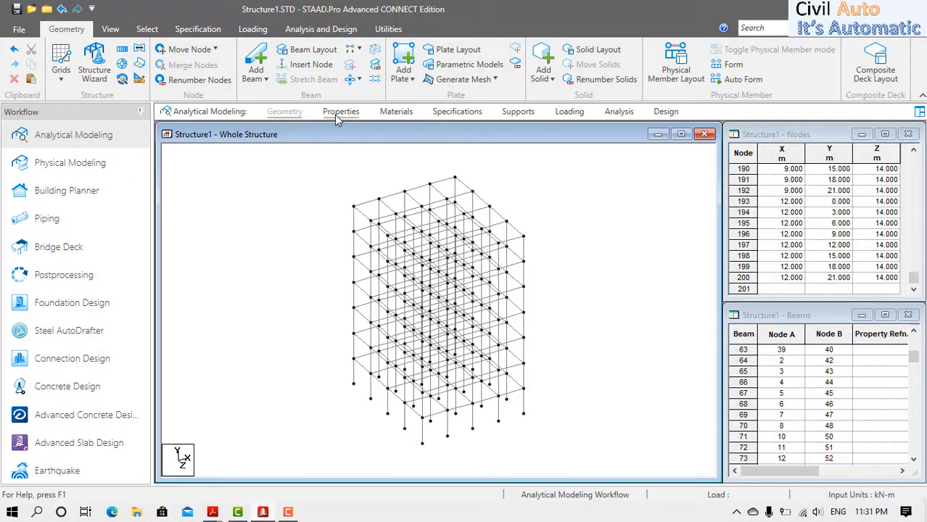
Define a circular concrete section property with YD 0.35 m and add it to the section list.
{"action": "left_click", "coordinate": [339, 112]}
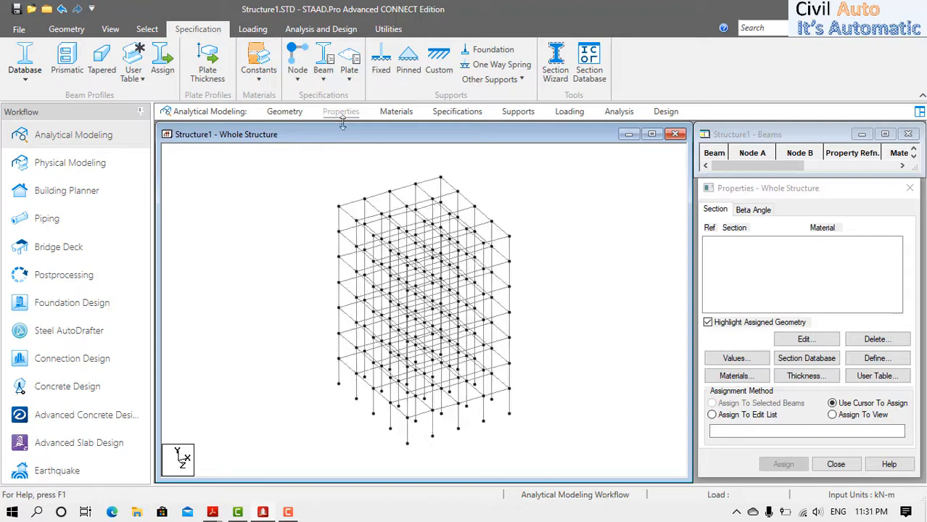
{"action": "left_click", "coordinate": [899, 360]}
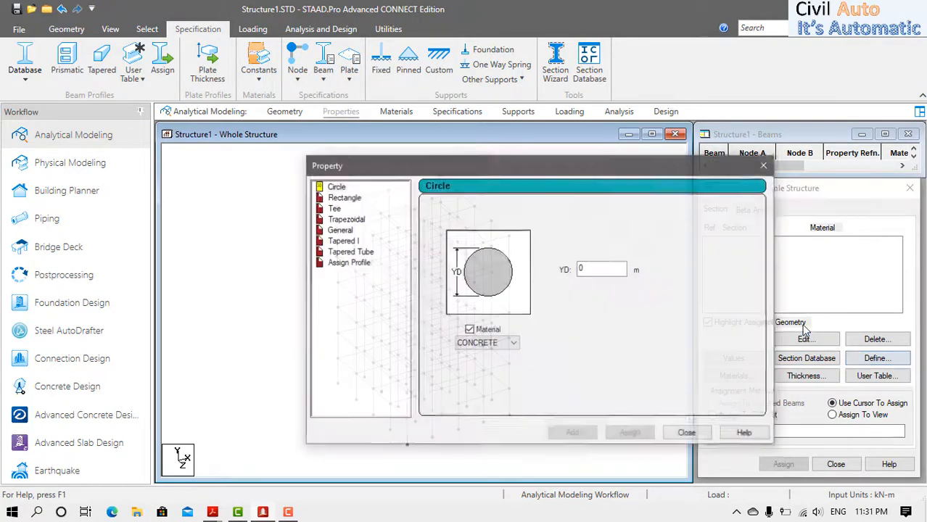
{"action": "left_click", "coordinate": [347, 263]}
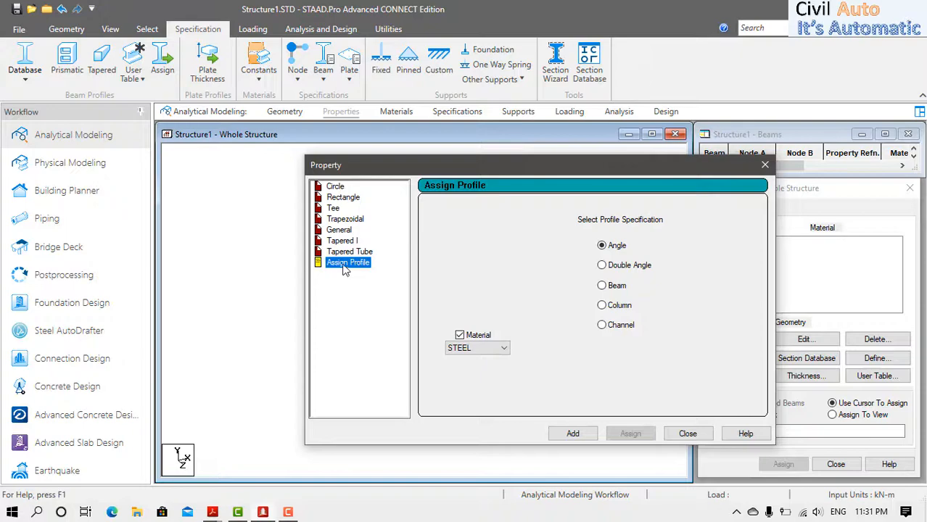
{"action": "left_click", "coordinate": [334, 187]}
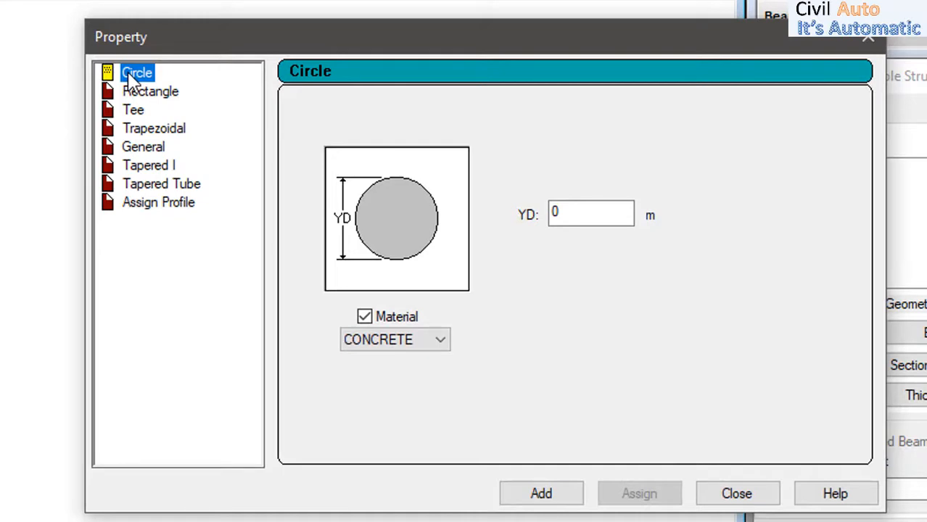
{"action": "left_click", "coordinate": [585, 213]}
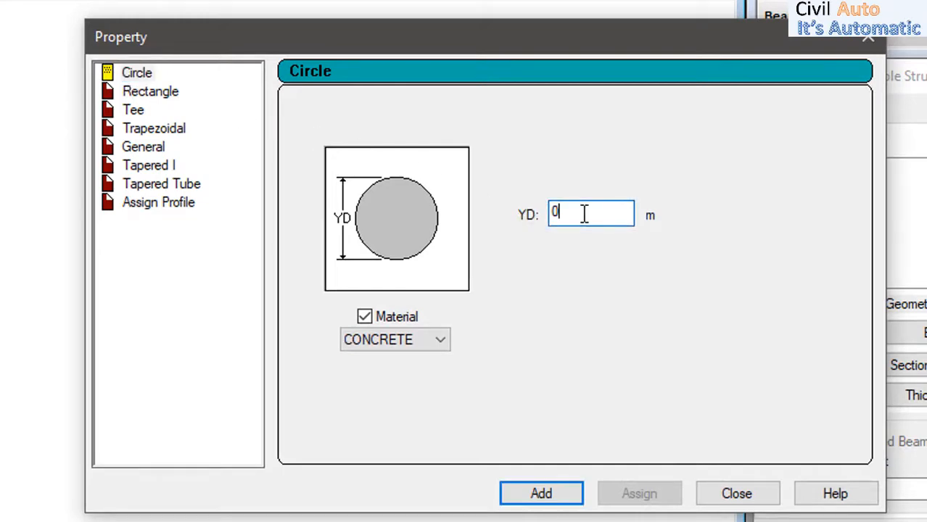
{"action": "type", "text": ".35"}
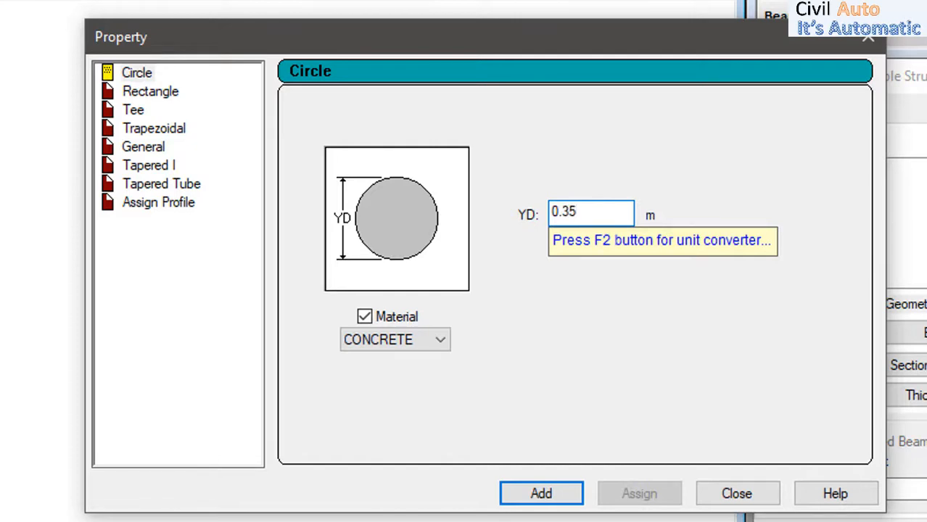
{"action": "left_click", "coordinate": [549, 500]}
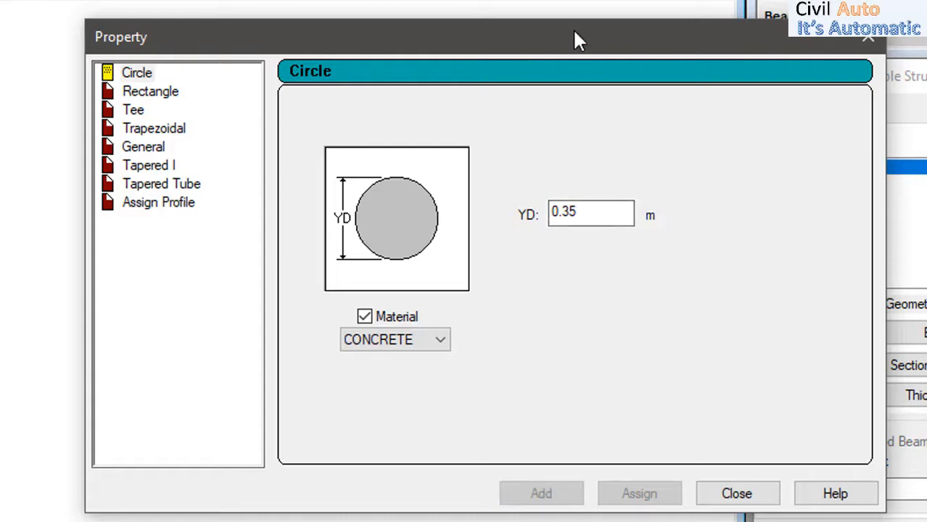
{"action": "left_click_drag", "start_coordinate": [574, 37], "coordinate": [420, 41]}
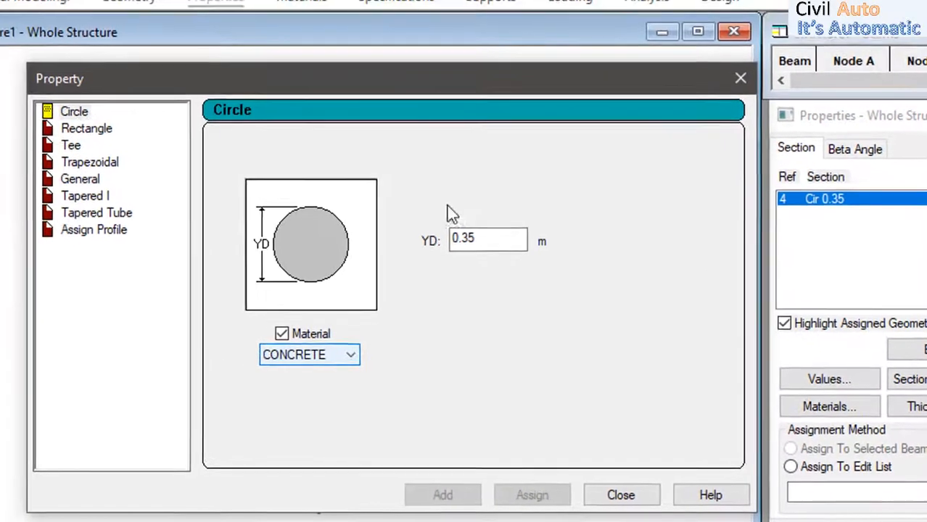
Add a rectangular concrete section property with YD 0.45 m and ZD 0.3 m.
{"action": "left_click", "coordinate": [92, 135]}
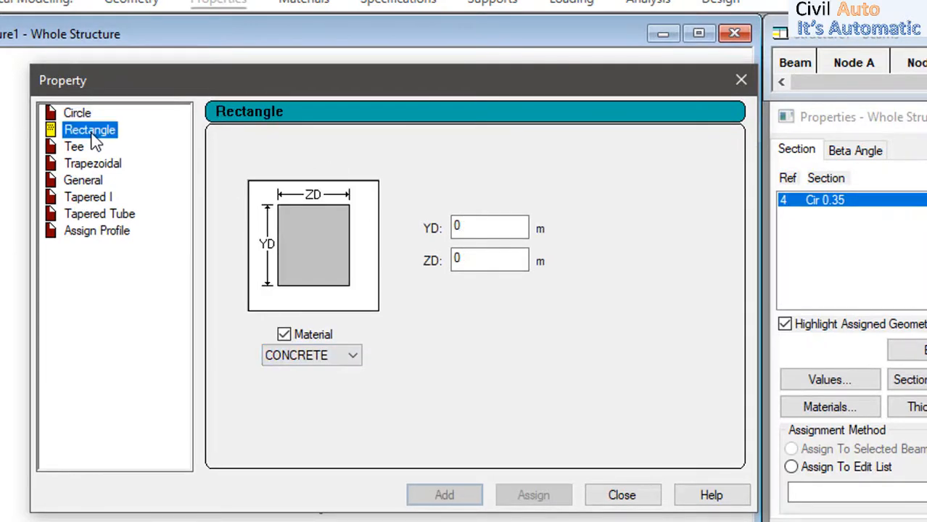
{"action": "left_click", "coordinate": [476, 228]}
{"action": "type", "text": ".45"}
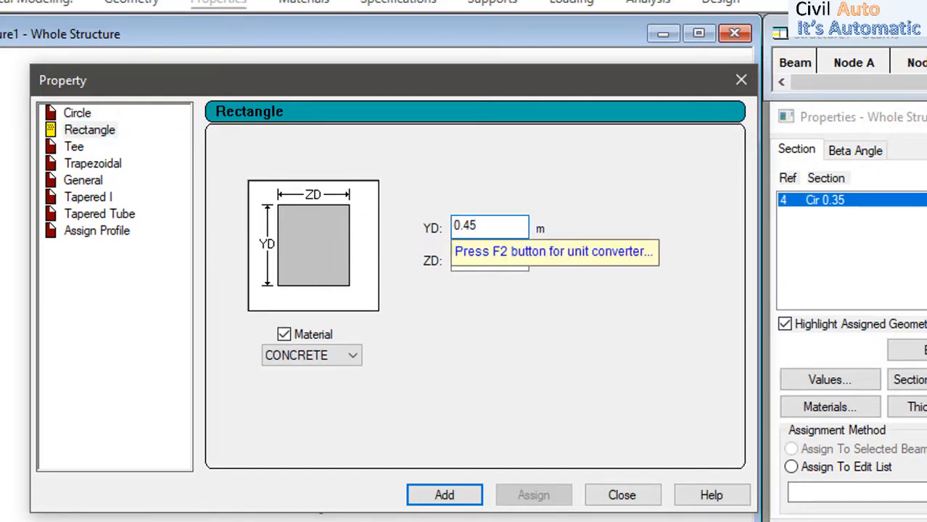
{"action": "left_click", "coordinate": [480, 261]}
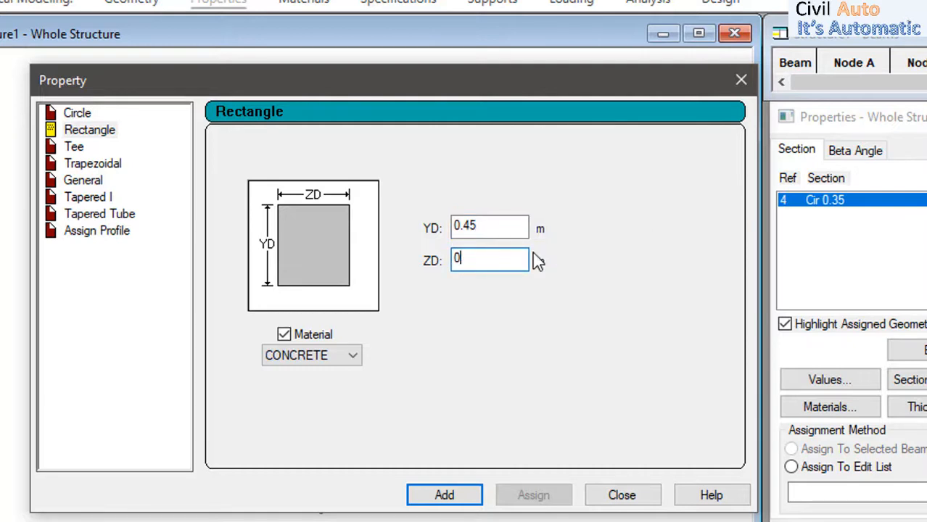
{"action": "type", "text": ".3"}
{"action": "left_click", "coordinate": [446, 495]}
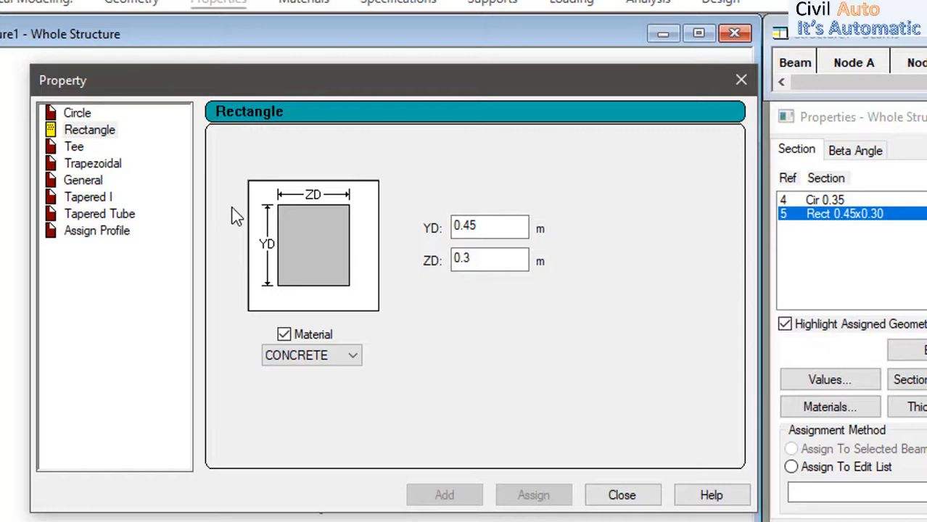
{"action": "left_click", "coordinate": [83, 135]}
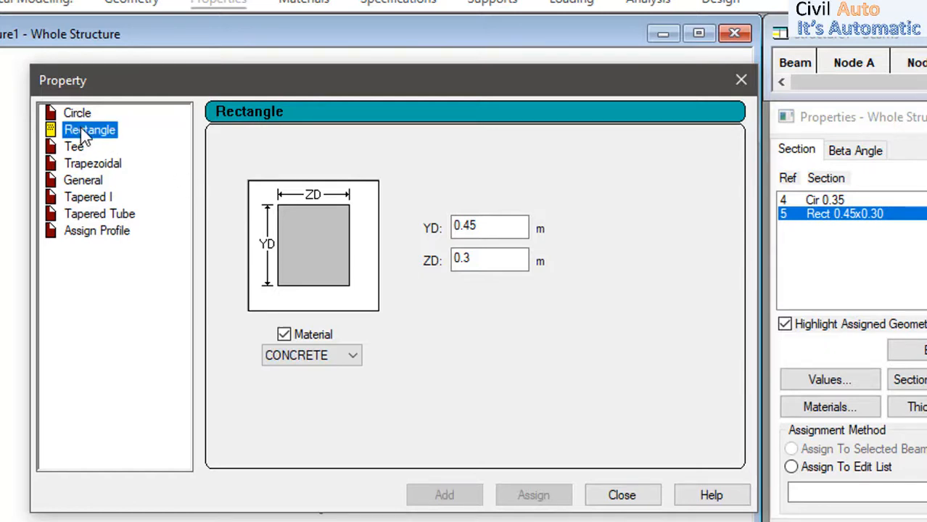
{"action": "left_click", "coordinate": [87, 165]}
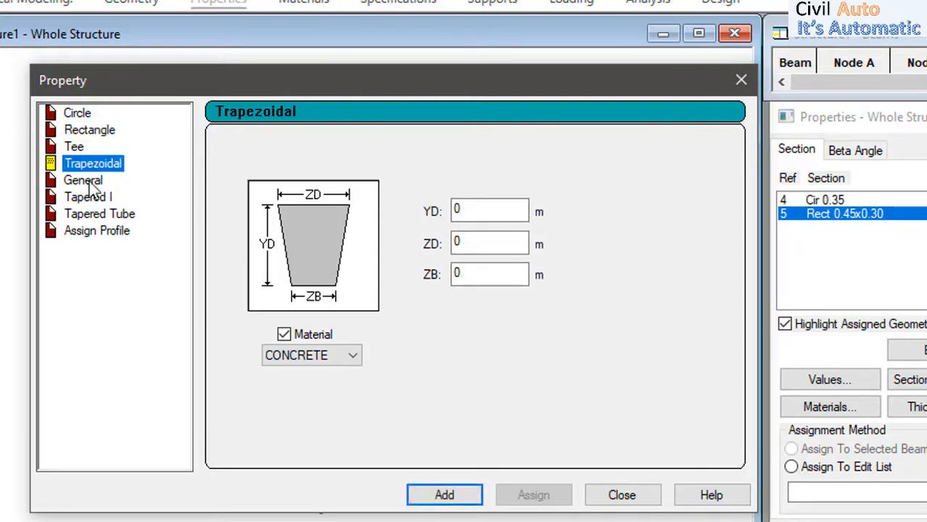
{"action": "left_click", "coordinate": [88, 197]}
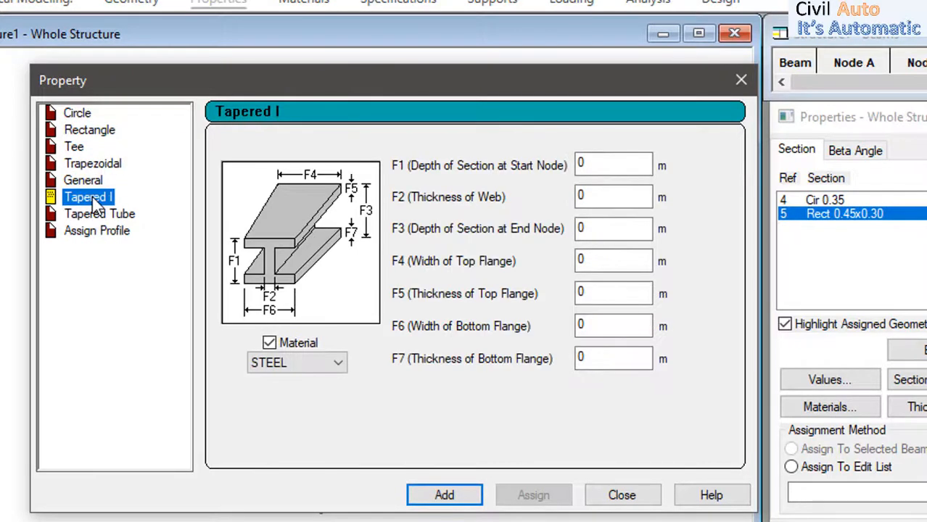
Add another rectangular concrete section property with YD 0.35 m and ZD 0.25 m.
{"action": "left_click", "coordinate": [95, 136]}
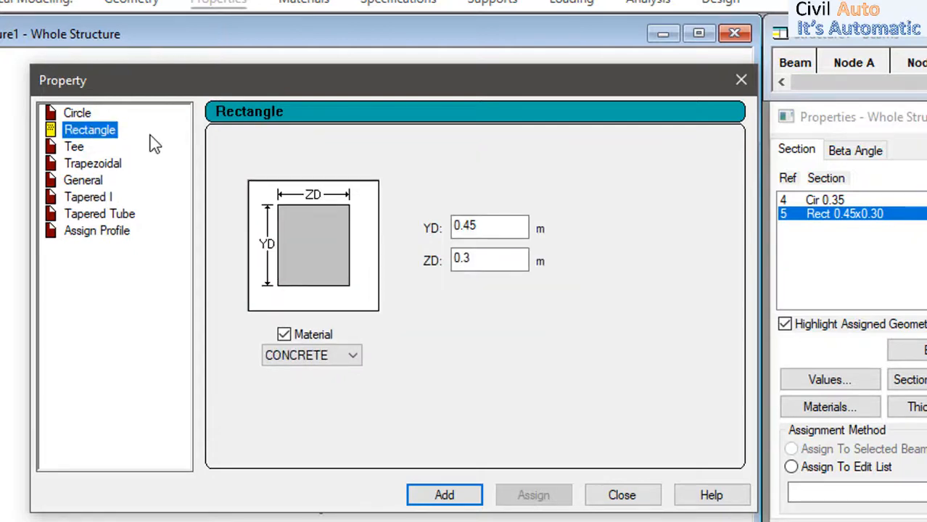
{"action": "left_click", "coordinate": [485, 226]}
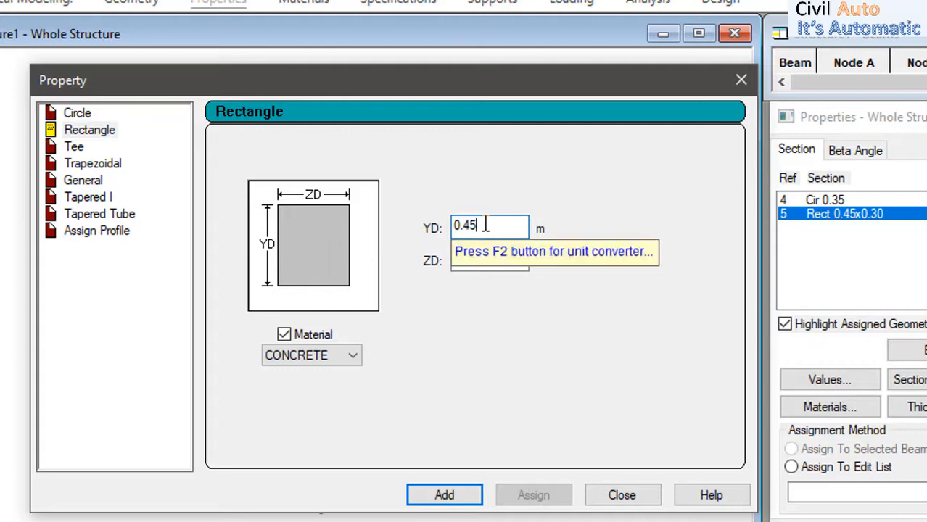
{"action": "type", "text": "3"}
{"action": "left_click", "coordinate": [491, 259]}
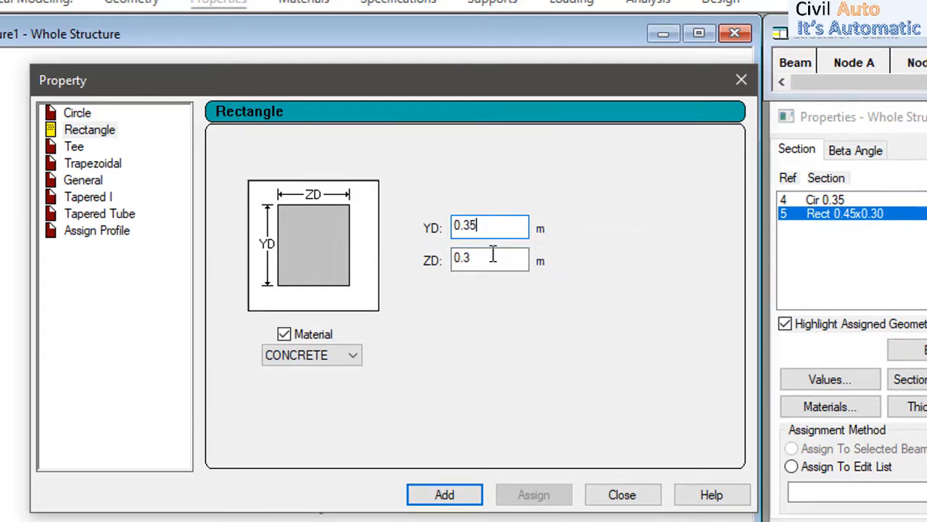
{"action": "key", "text": "BackSpace"}
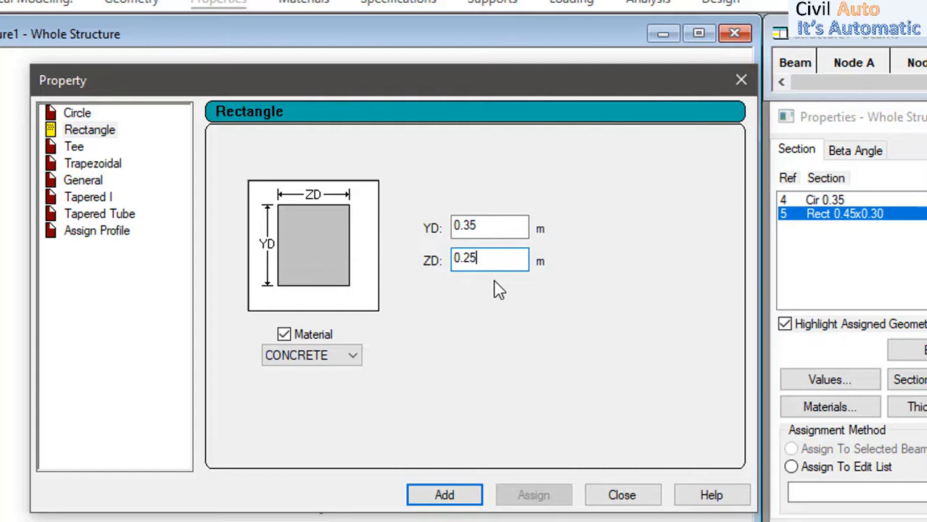
{"action": "left_click", "coordinate": [444, 494]}
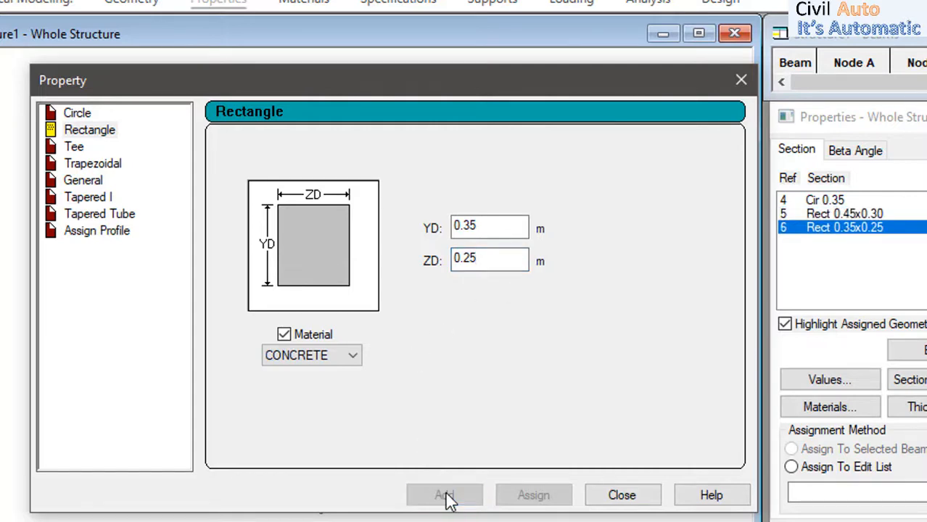
Add a rectangular concrete section property with YD 0.375 m and ZD 0.25 m, and finish defining properties.
{"action": "left_click_drag", "start_coordinate": [340, 81], "coordinate": [732, 42]}
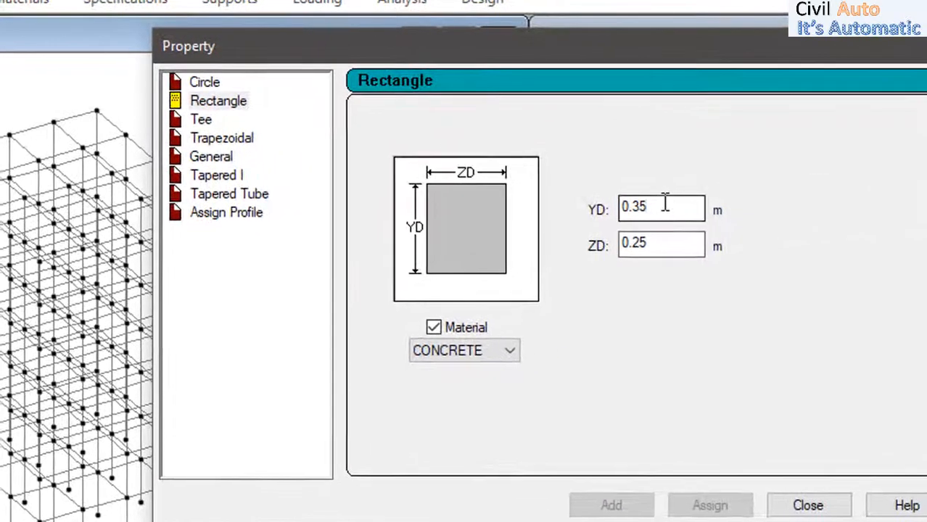
{"action": "left_click", "coordinate": [884, 186]}
{"action": "key", "text": "BackSpace"}
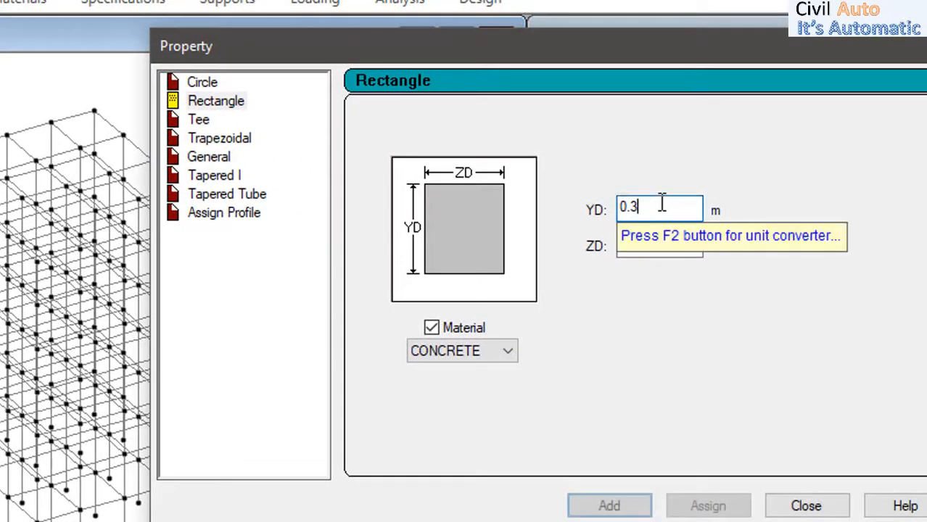
{"action": "type", "text": "75"}
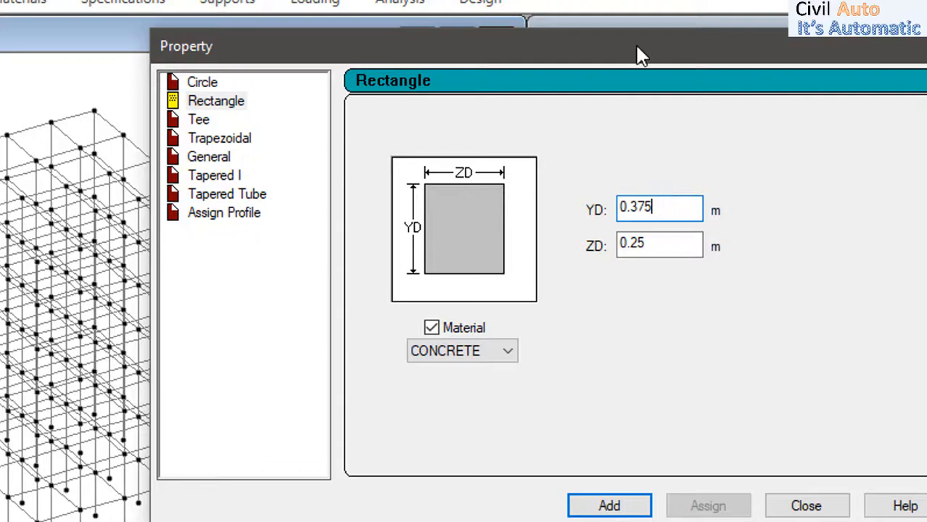
{"action": "left_click_drag", "start_coordinate": [637, 50], "coordinate": [366, 51]}
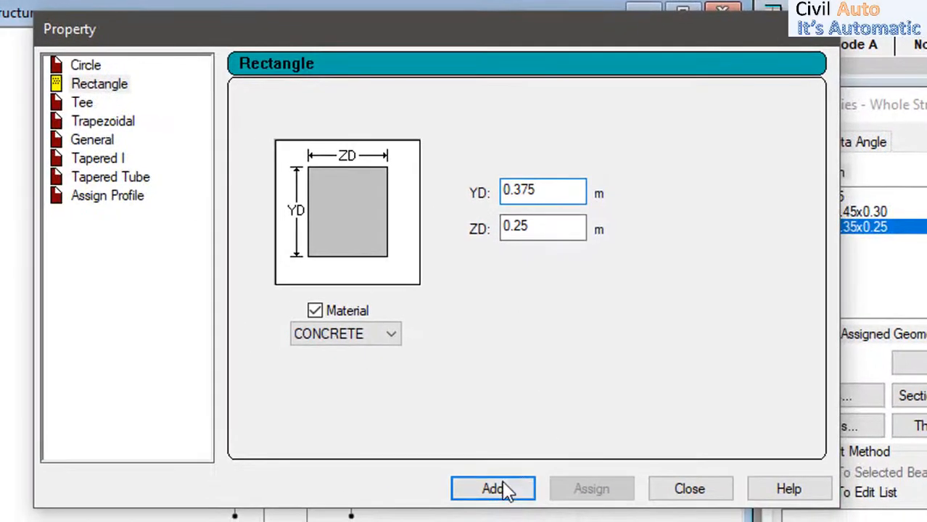
{"action": "left_click", "coordinate": [351, 508]}
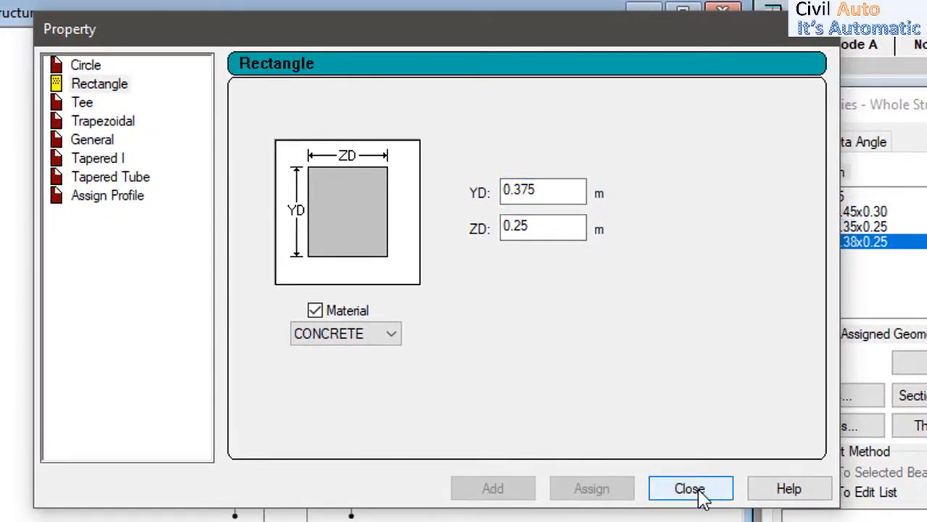
{"action": "left_click", "coordinate": [702, 501]}
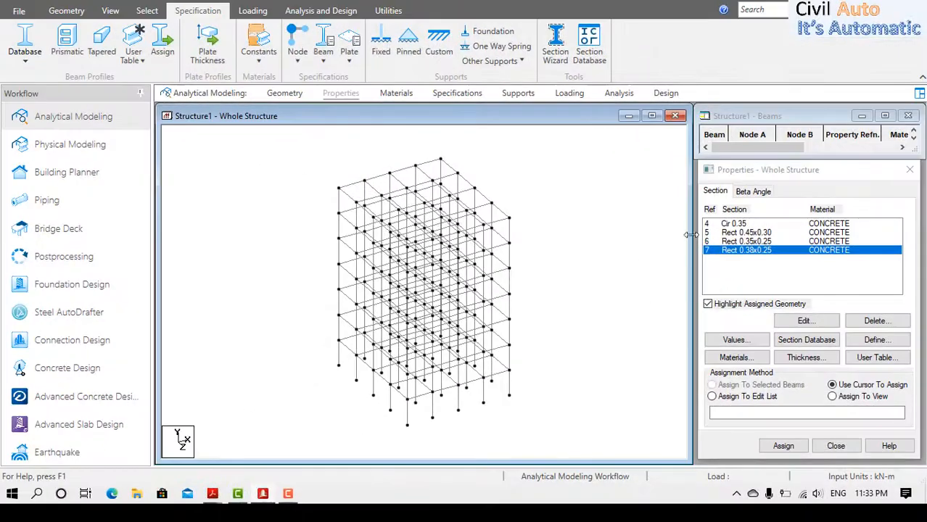
Choose the circular 0.35 m section in the section list and save the model.
{"action": "left_click", "coordinate": [775, 238]}
{"action": "left_click", "coordinate": [742, 250]}
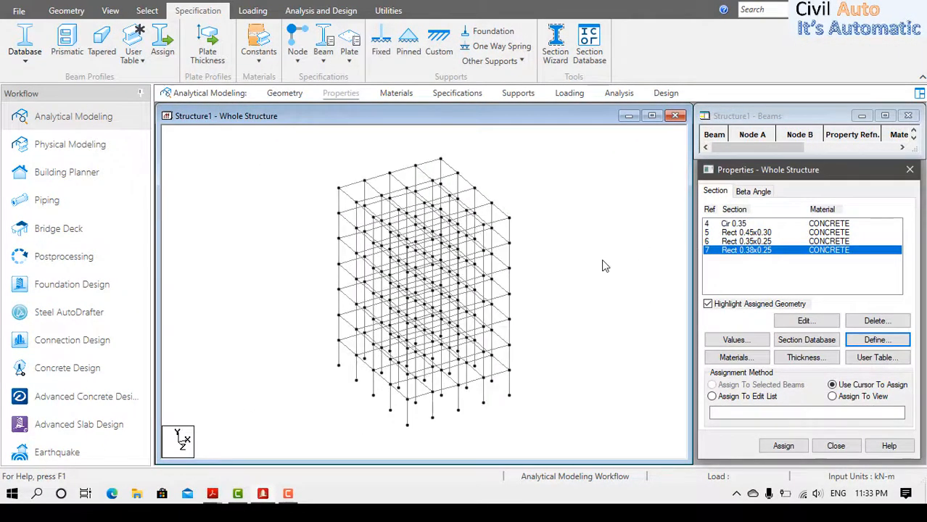
{"action": "left_click", "coordinate": [731, 223]}
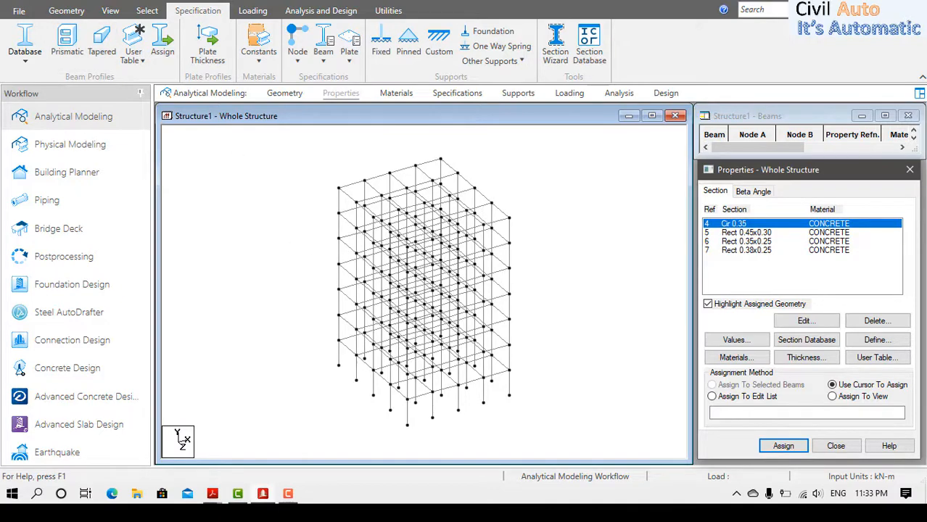
{"action": "left_click", "coordinate": [15, 1]}
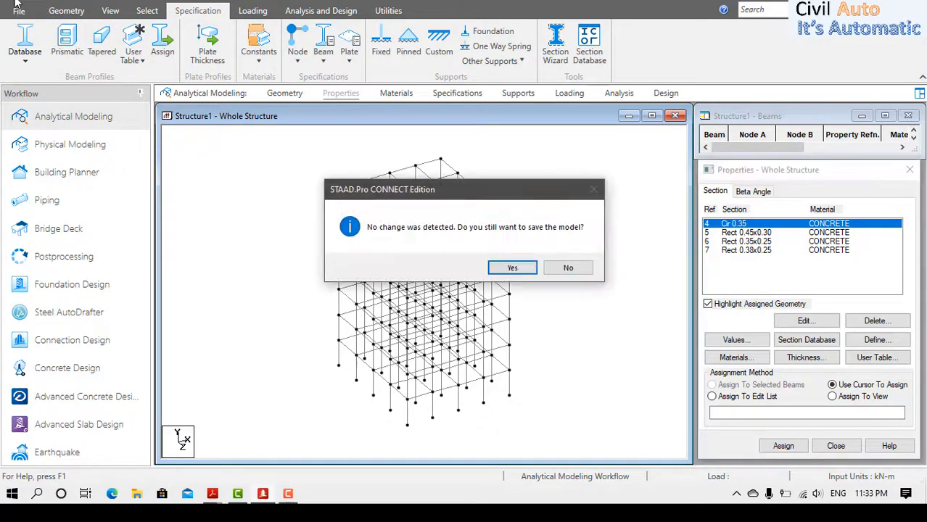
{"action": "left_click", "coordinate": [512, 268]}
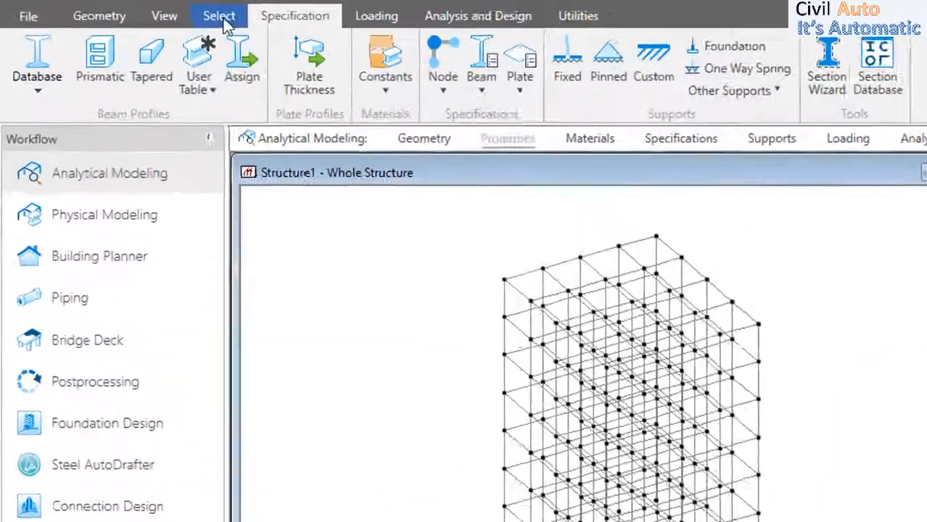
Select all columns parallel to the Y axis and isolate them in a new view.
{"action": "left_click", "coordinate": [147, 10]}
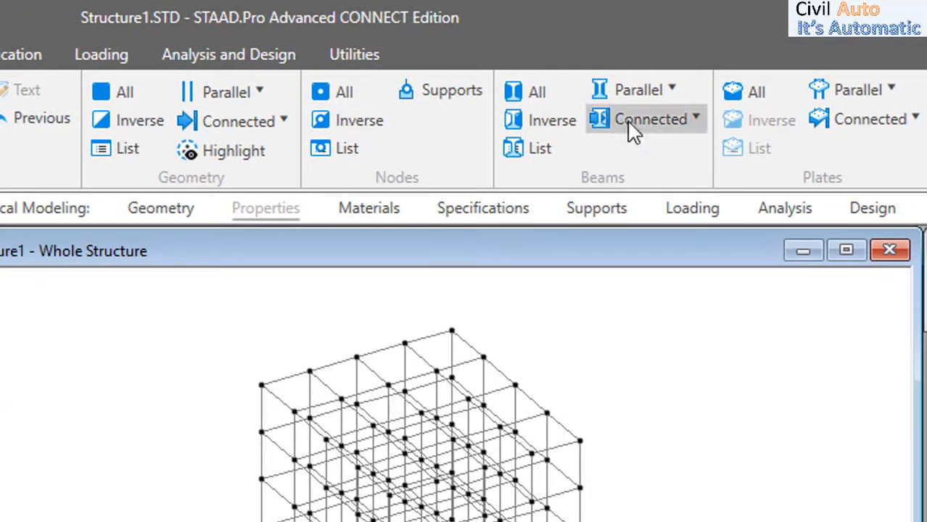
{"action": "left_click", "coordinate": [640, 81]}
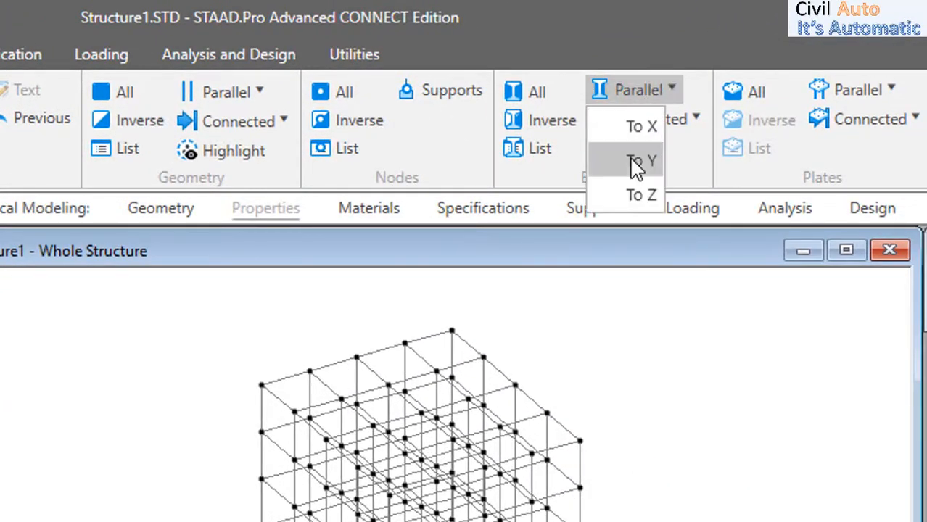
{"action": "left_click", "coordinate": [632, 161]}
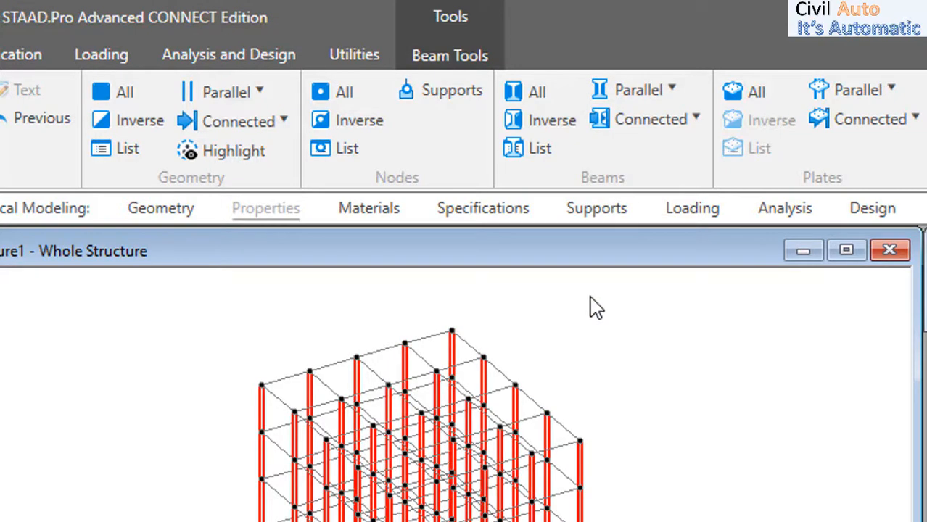
{"action": "right_click", "coordinate": [590, 307]}
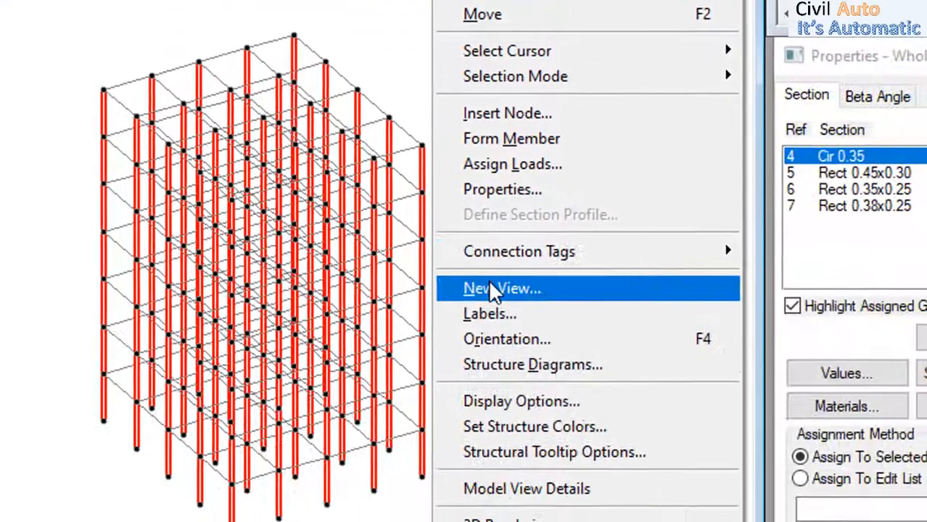
{"action": "left_click", "coordinate": [492, 288]}
{"action": "left_click", "coordinate": [606, 257]}
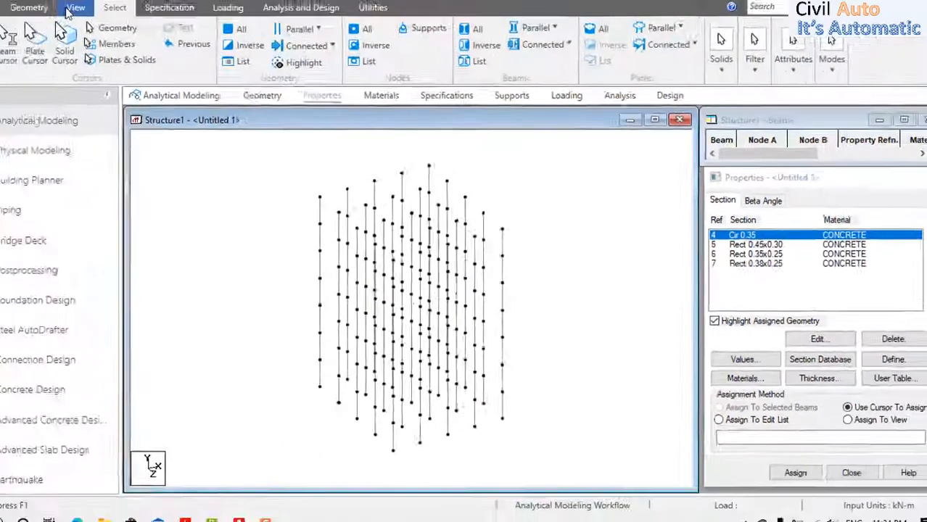
Show the columns in plan and assign the circular 0.35 m section to the nine interior columns.
{"action": "left_click", "coordinate": [70, 9]}
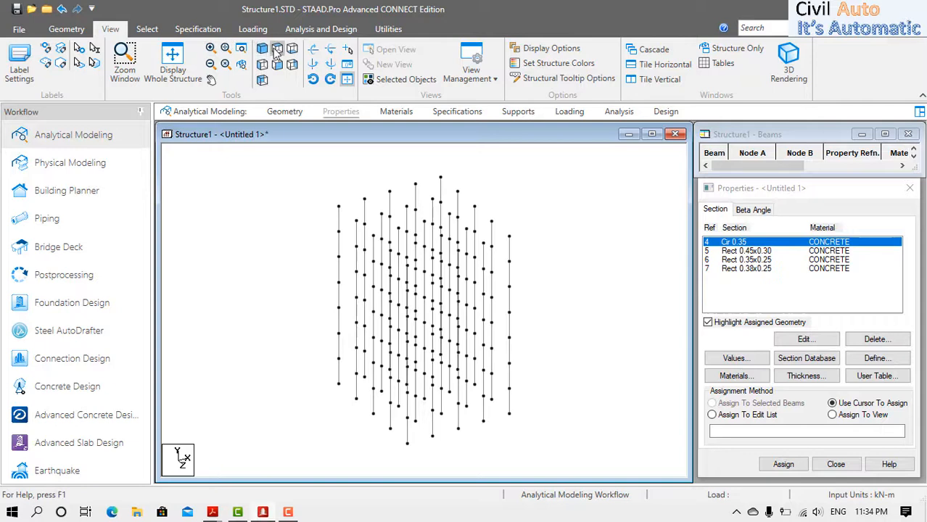
{"action": "left_click", "coordinate": [277, 49]}
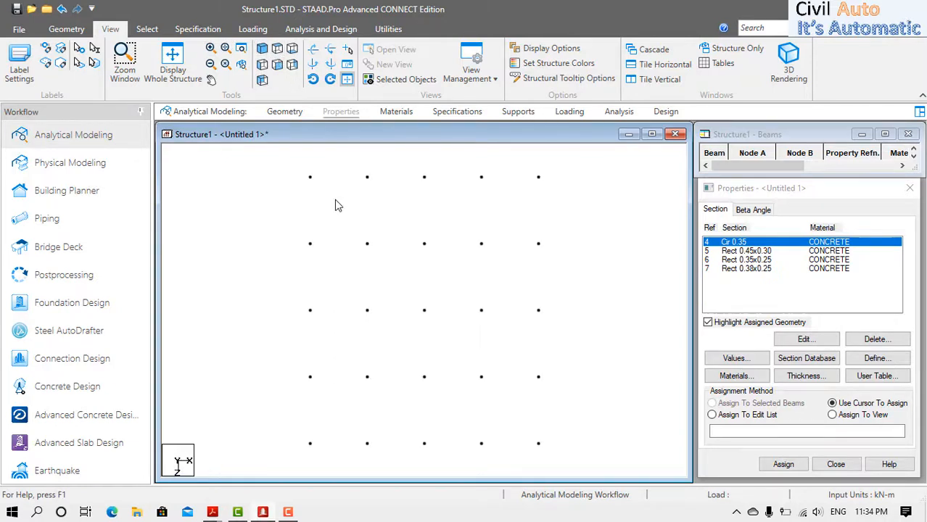
{"action": "left_click_drag", "start_coordinate": [335, 200], "coordinate": [500, 398]}
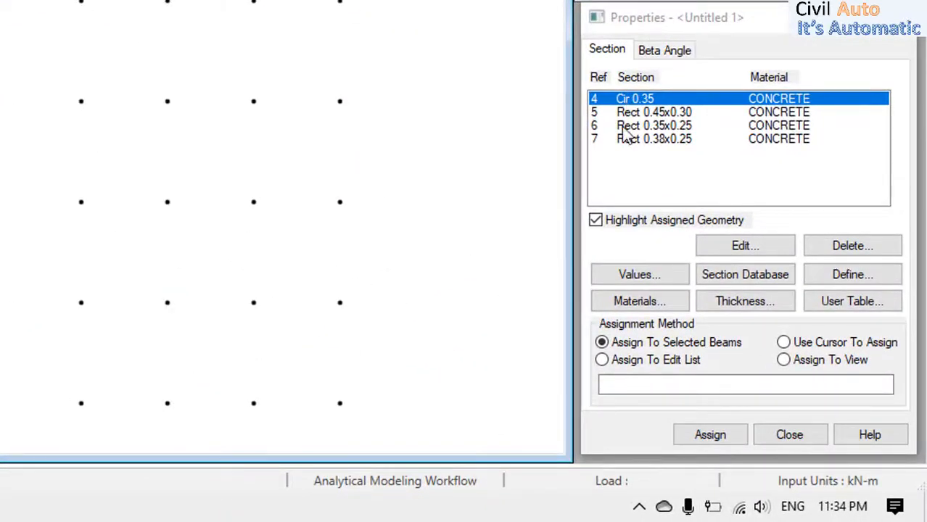
{"action": "left_click", "coordinate": [696, 439]}
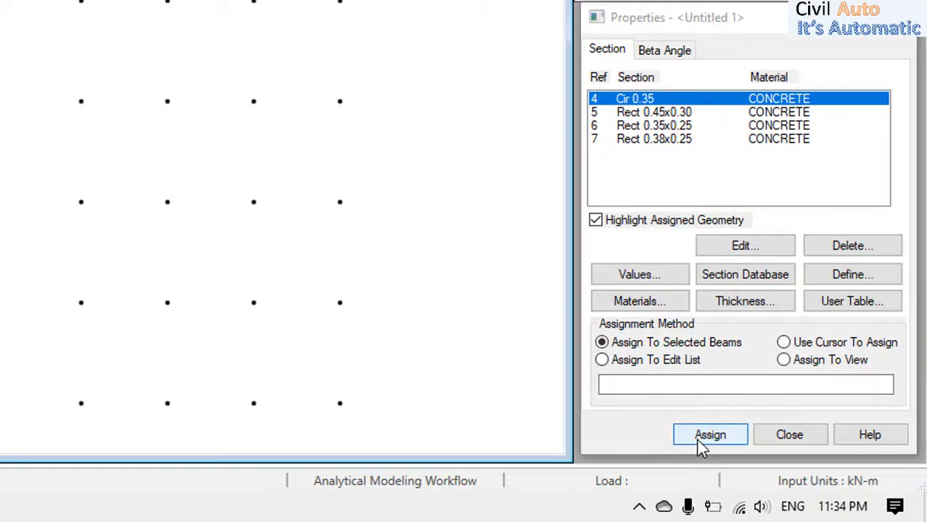
{"action": "left_click", "coordinate": [778, 284]}
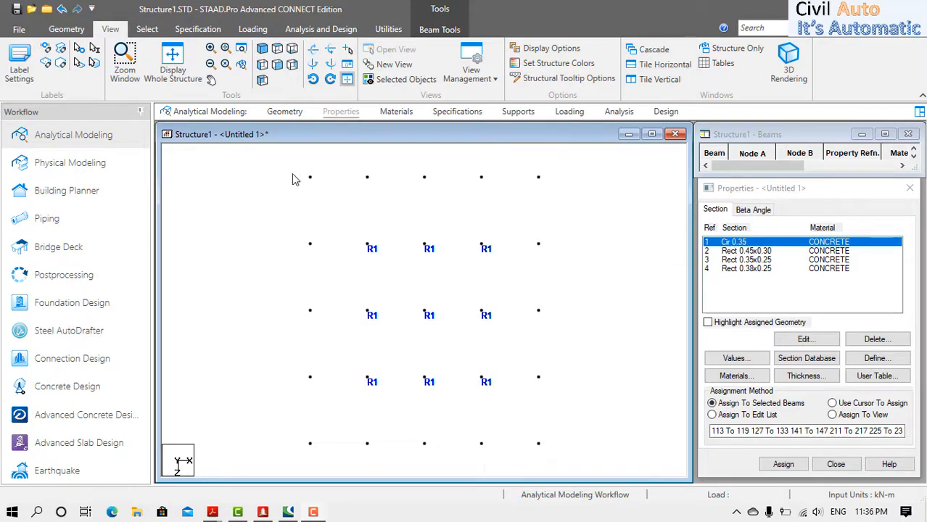
Select the perimeter columns along all four edges of the plan and assign the Rect 0.45x0.30 section to them.
{"action": "left_click_drag", "start_coordinate": [275, 166], "coordinate": [559, 190]}
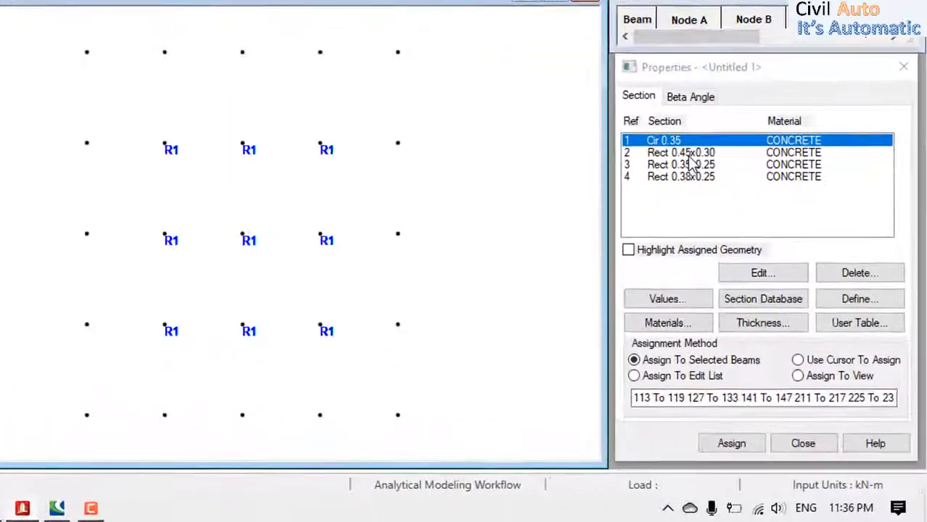
{"action": "left_click", "coordinate": [747, 247]}
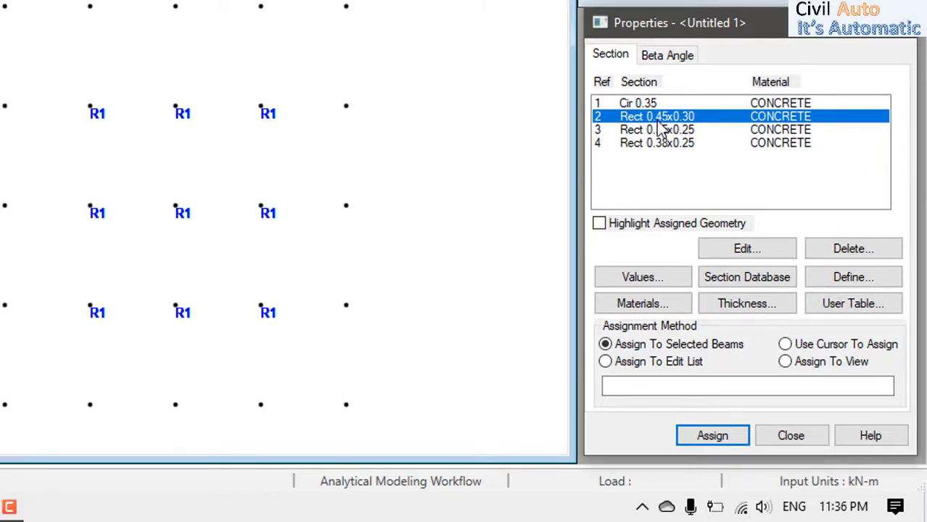
{"action": "left_click_drag", "start_coordinate": [0, 0], "coordinate": [404, 39]}
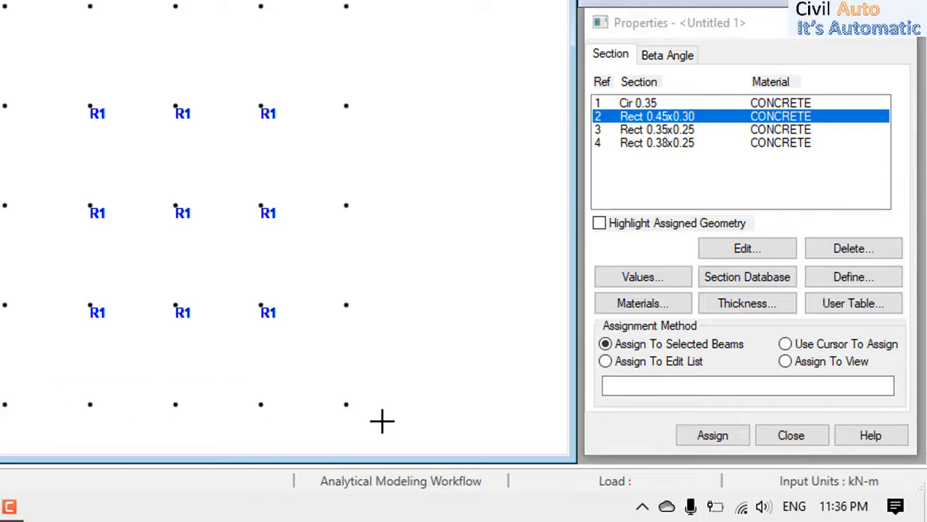
{"action": "left_click_drag", "start_coordinate": [325, 67], "coordinate": [391, 338]}
{"action": "left_click", "coordinate": [711, 435]}
{"action": "left_click", "coordinate": [773, 289]}
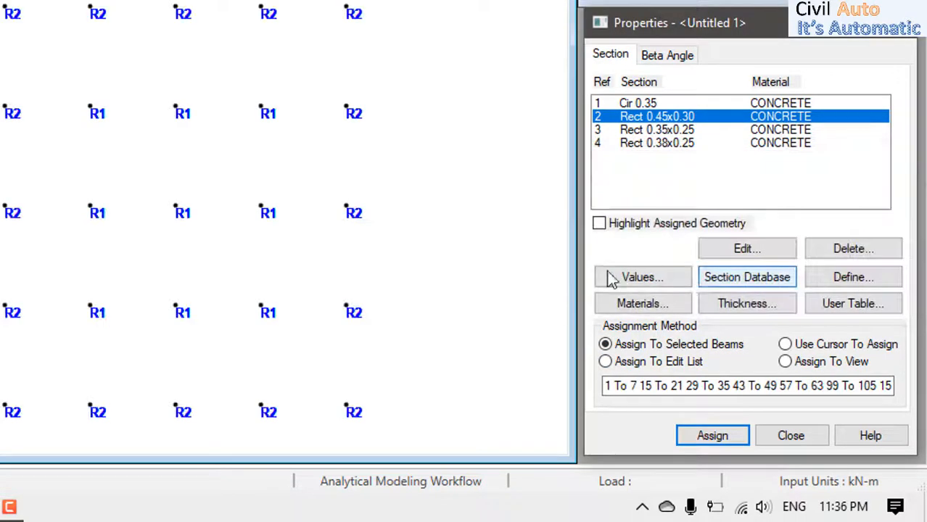
{"action": "left_click_drag", "start_coordinate": [68, 82], "coordinate": [311, 350]}
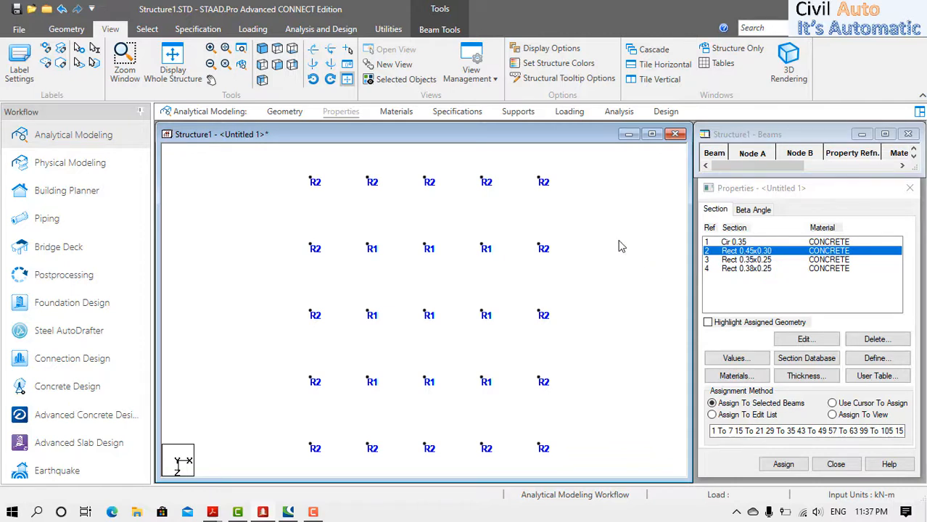
Redisplay the whole structure, select all horizontal beams by inverting the column selection, and isolate them in a new view.
{"action": "left_click", "coordinate": [171, 73]}
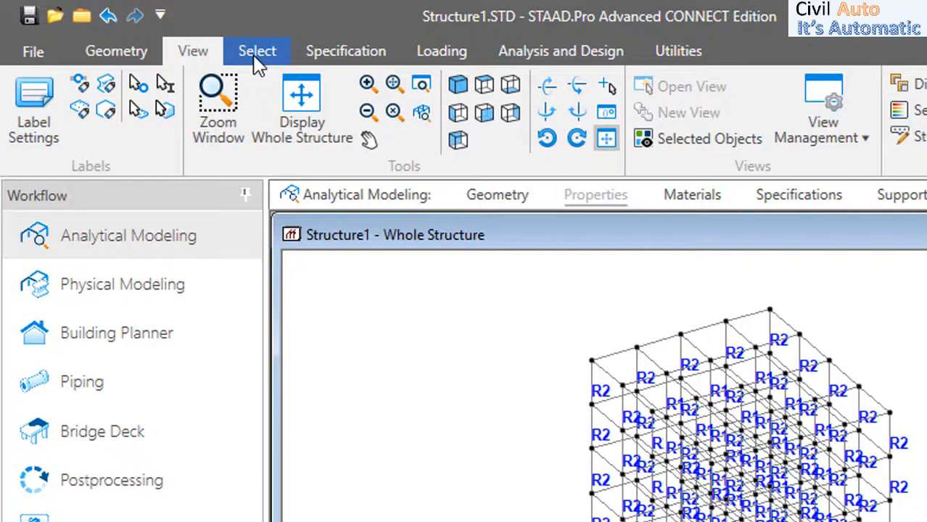
{"action": "left_click", "coordinate": [259, 62]}
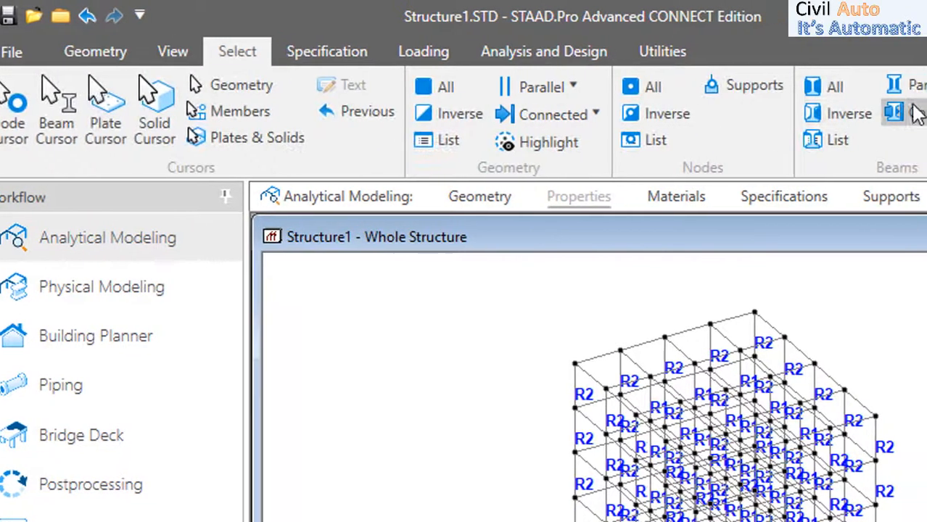
{"action": "left_click", "coordinate": [552, 95]}
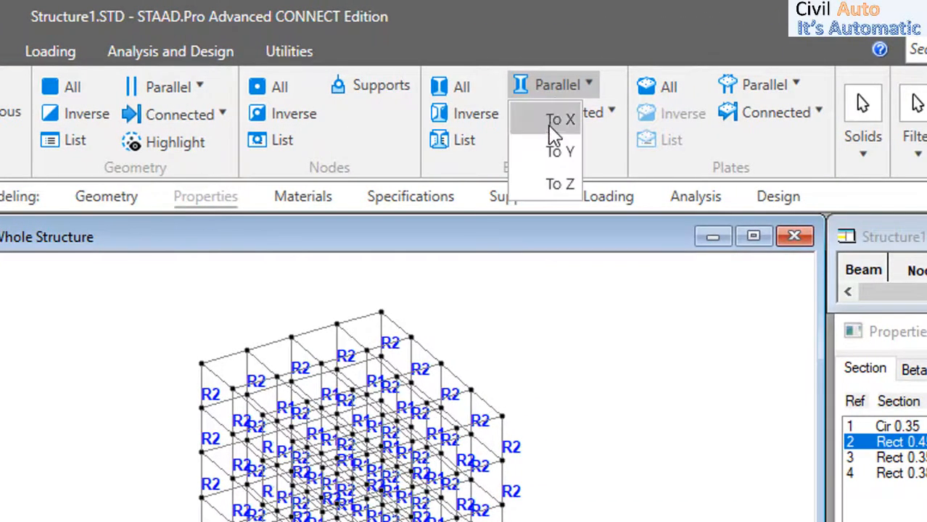
{"action": "left_click", "coordinate": [555, 151]}
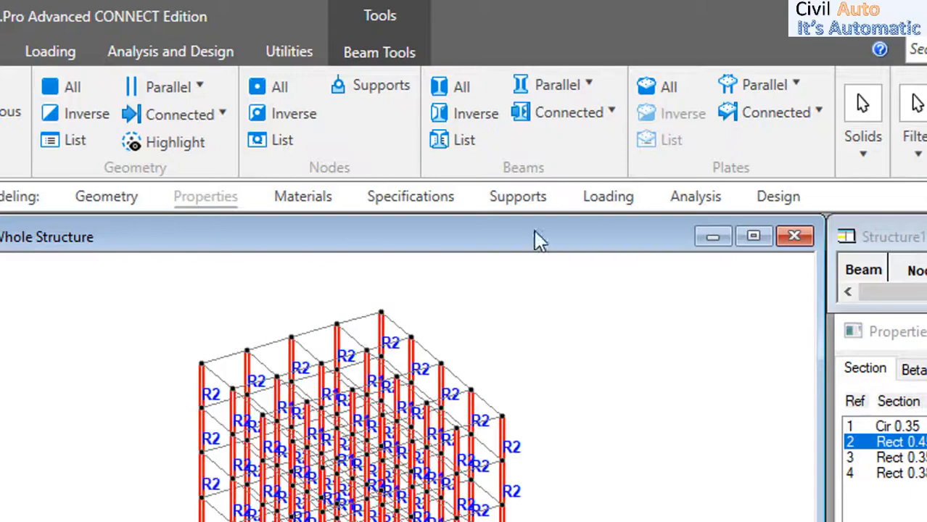
{"action": "left_click", "coordinate": [464, 114]}
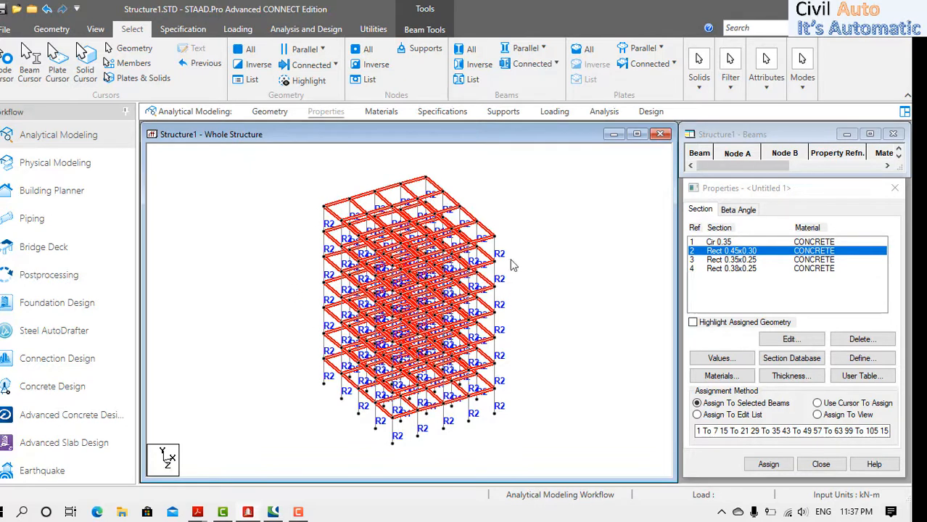
{"action": "right_click", "coordinate": [253, 184]}
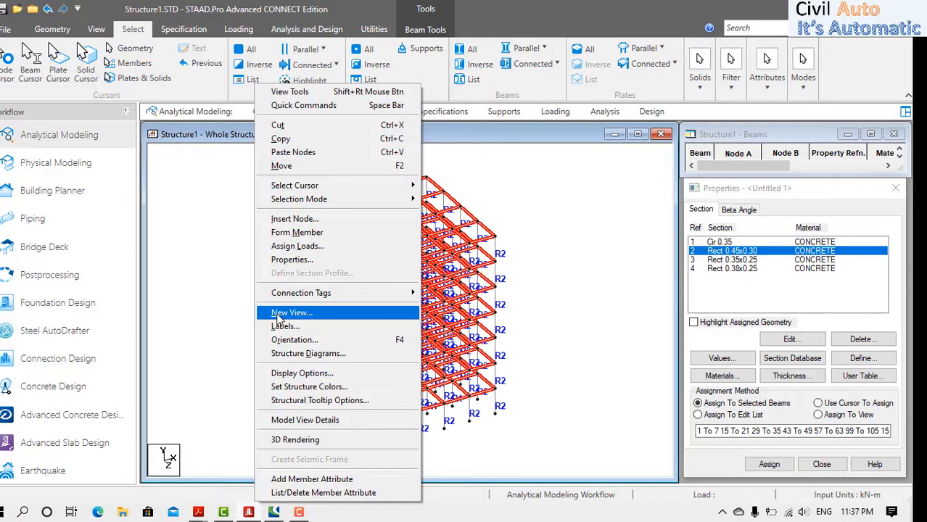
{"action": "left_click", "coordinate": [288, 311]}
{"action": "left_click", "coordinate": [622, 293]}
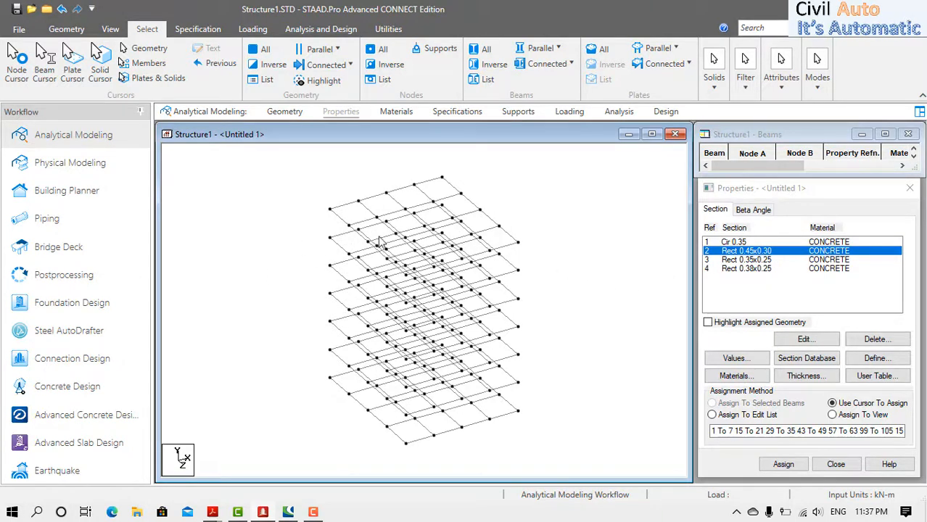
Assign the Rect 0.35x0.25 section to all beams parallel to the X axis.
{"action": "left_click", "coordinate": [744, 261]}
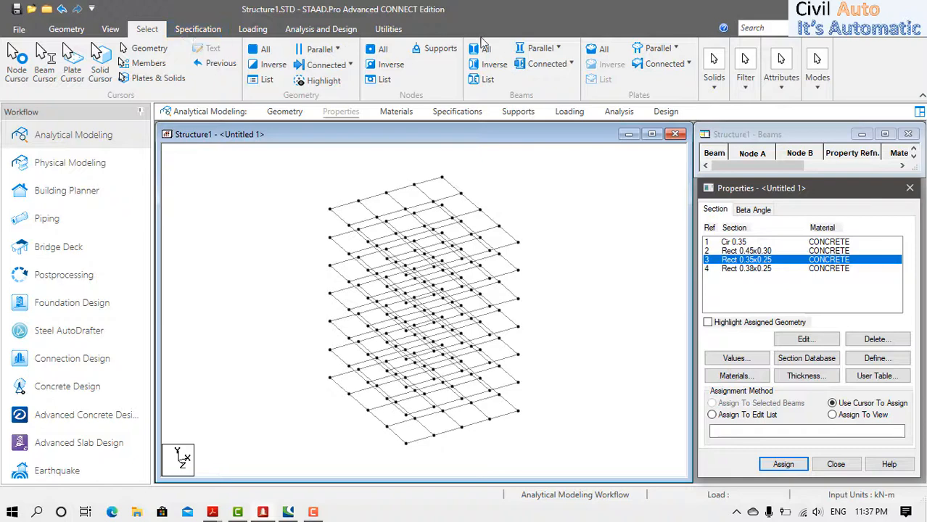
{"action": "left_click", "coordinate": [539, 48]}
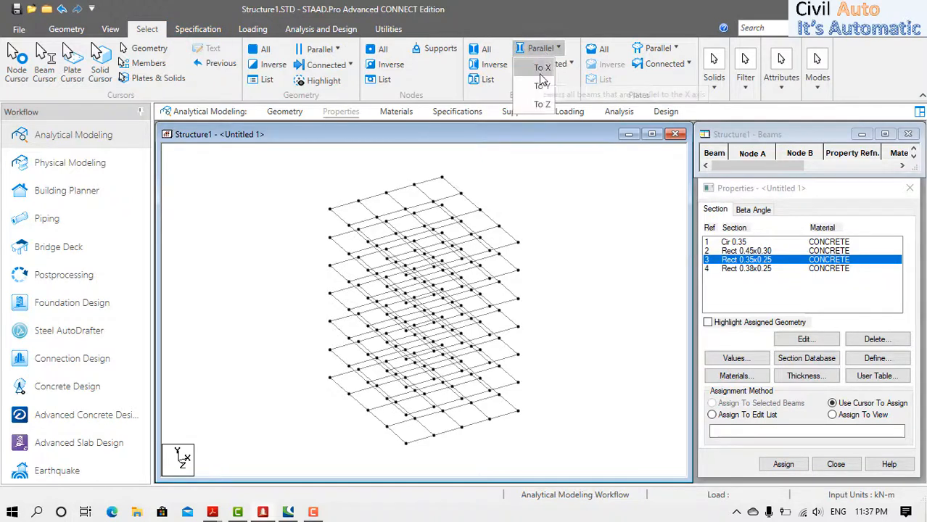
{"action": "left_click", "coordinate": [541, 83]}
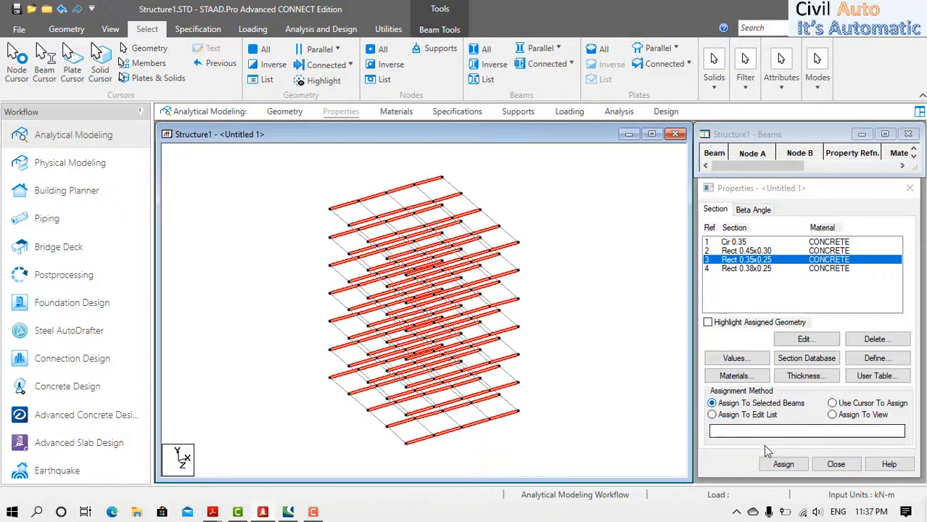
{"action": "left_click", "coordinate": [783, 465]}
{"action": "left_click", "coordinate": [829, 365]}
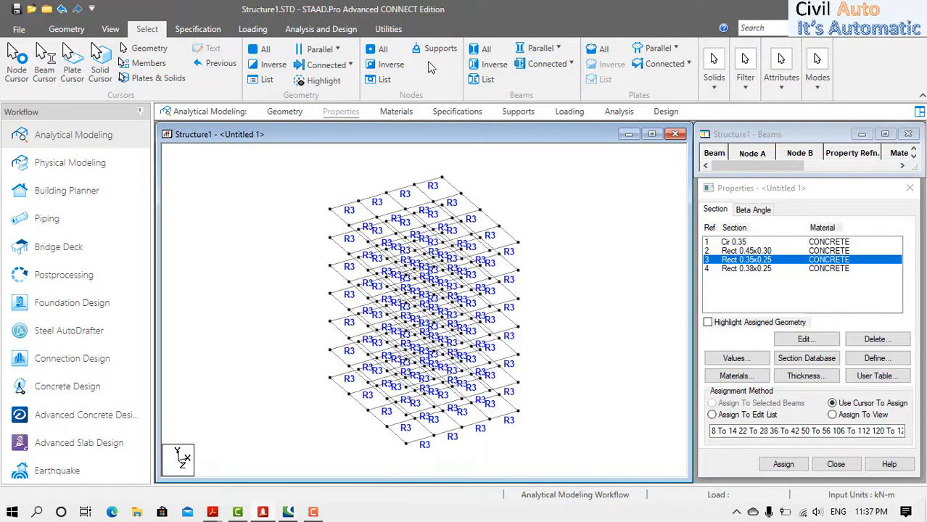
Assign the Rect 0.38x0.25 section to all beams parallel to the Z axis.
{"action": "left_click", "coordinate": [528, 51]}
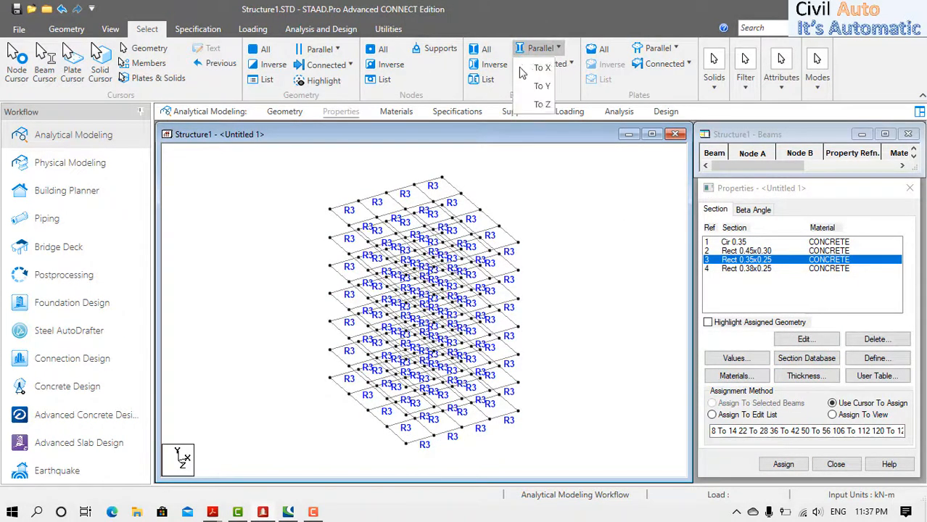
{"action": "left_click", "coordinate": [542, 104]}
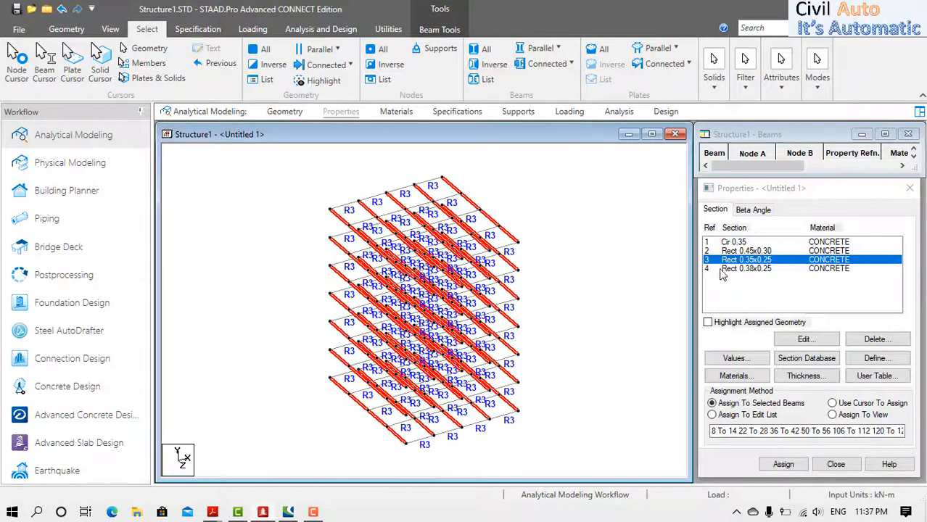
{"action": "left_click", "coordinate": [722, 269]}
{"action": "left_click", "coordinate": [780, 464]}
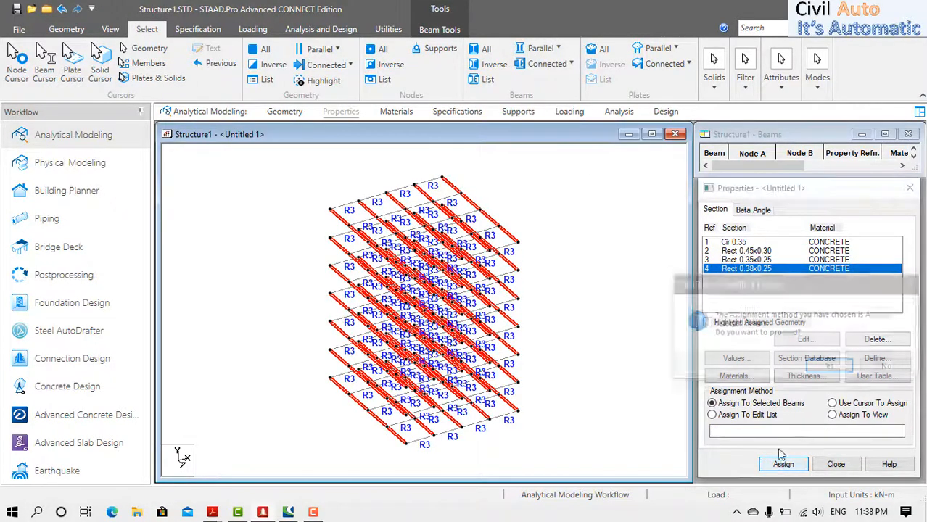
{"action": "left_click", "coordinate": [827, 367]}
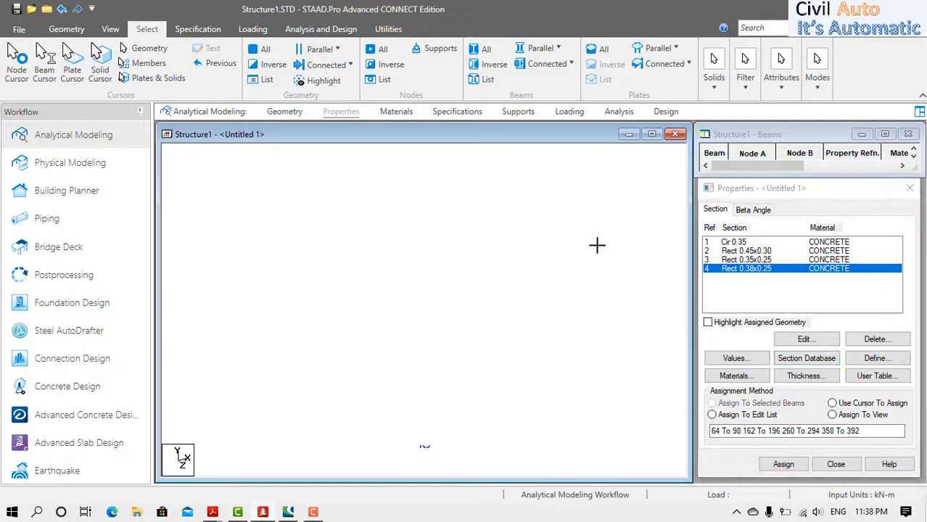
Review the assignments of the Rect 0.35x0.25 and Rect 0.38x0.25 sections and display the whole structure again.
{"action": "left_click", "coordinate": [720, 260]}
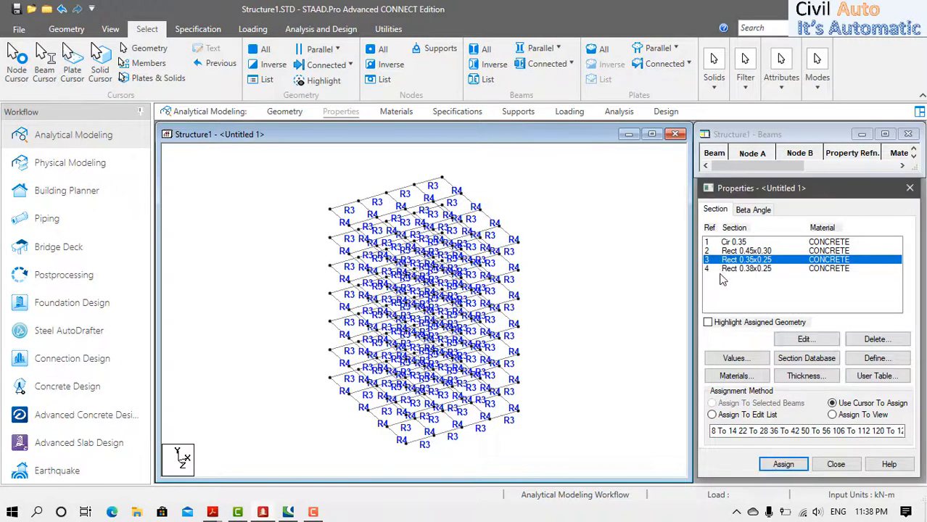
{"action": "left_click", "coordinate": [723, 269]}
{"action": "left_click", "coordinate": [595, 228]}
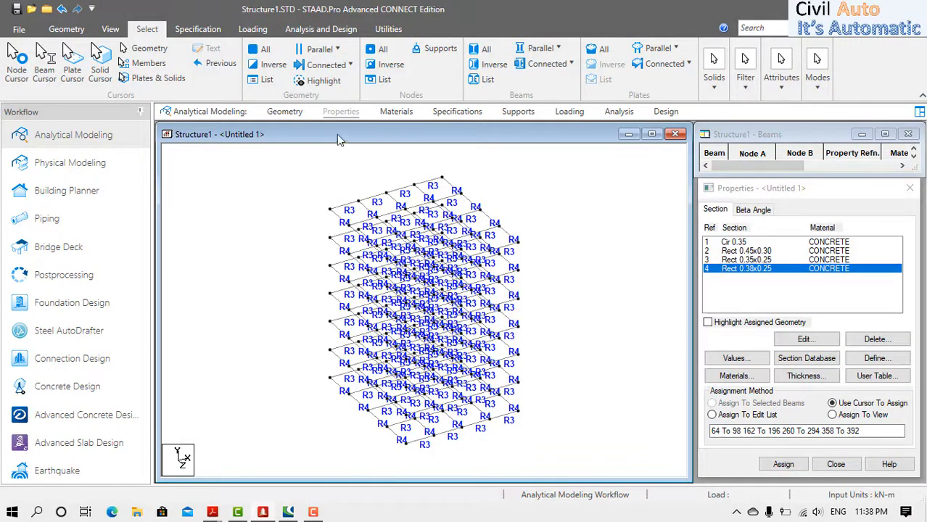
{"action": "left_click", "coordinate": [108, 29]}
{"action": "left_click", "coordinate": [172, 65]}
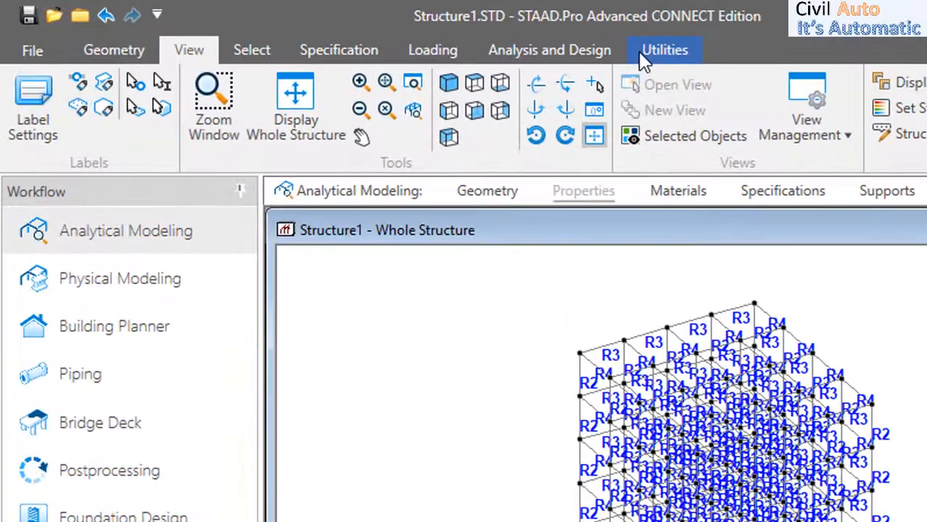
Measure the node-to-node distances for the frame's overall height and its roof-level lengths along the X and Z directions.
{"action": "left_click", "coordinate": [646, 57]}
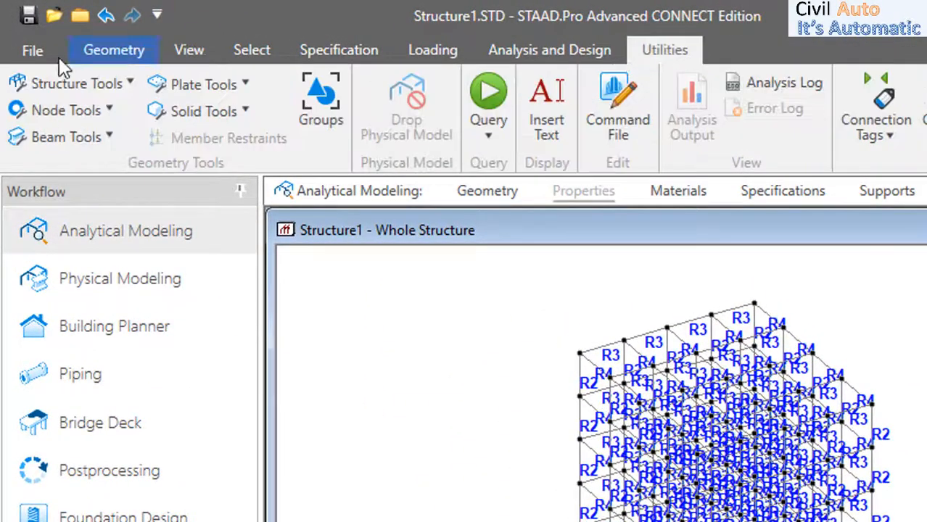
{"action": "left_click", "coordinate": [61, 106]}
{"action": "left_click", "coordinate": [62, 239]}
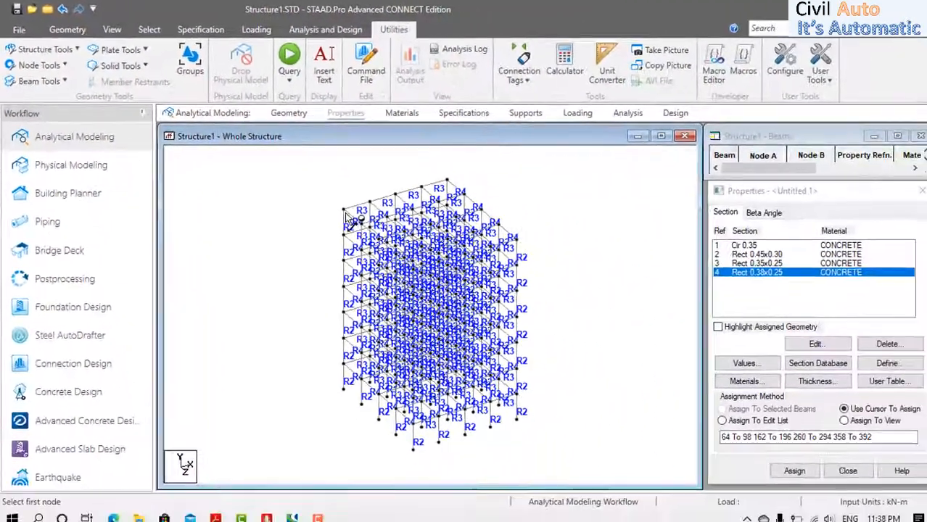
{"action": "left_click", "coordinate": [339, 207]}
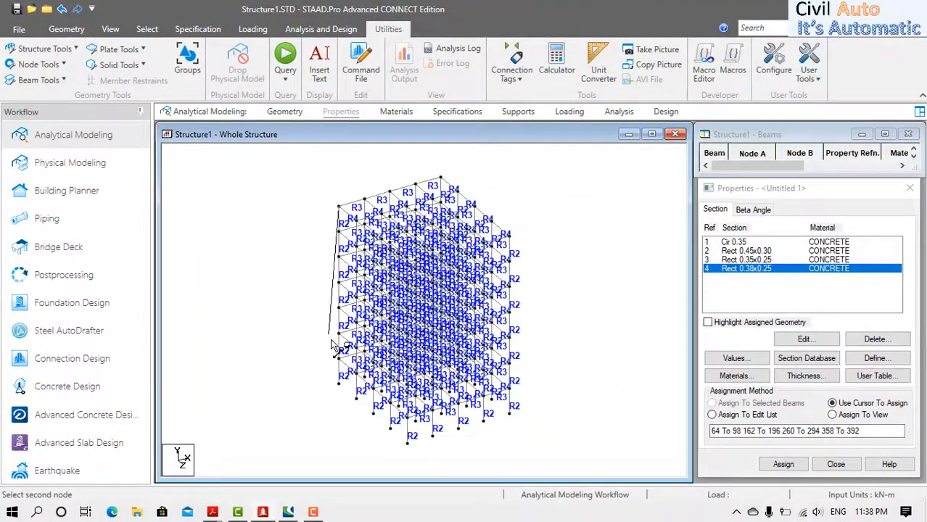
{"action": "left_click", "coordinate": [341, 386]}
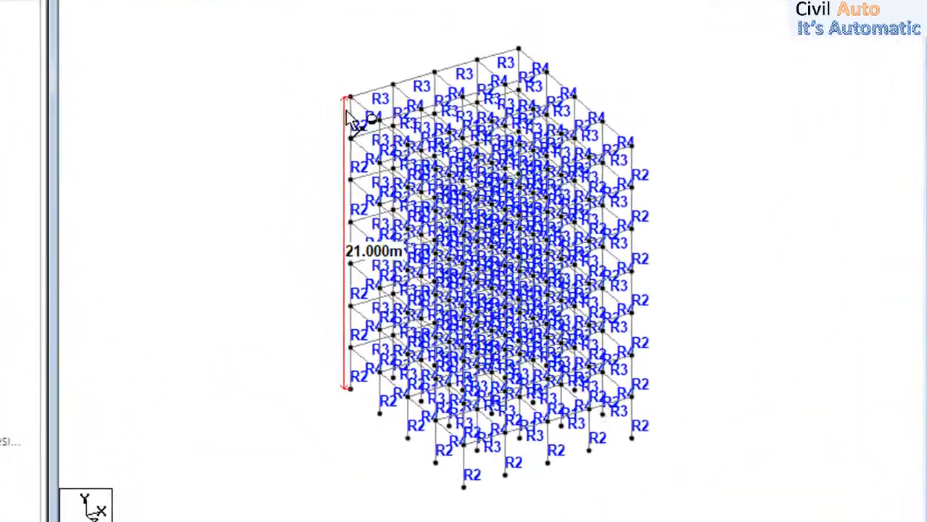
{"action": "left_click", "coordinate": [354, 95]}
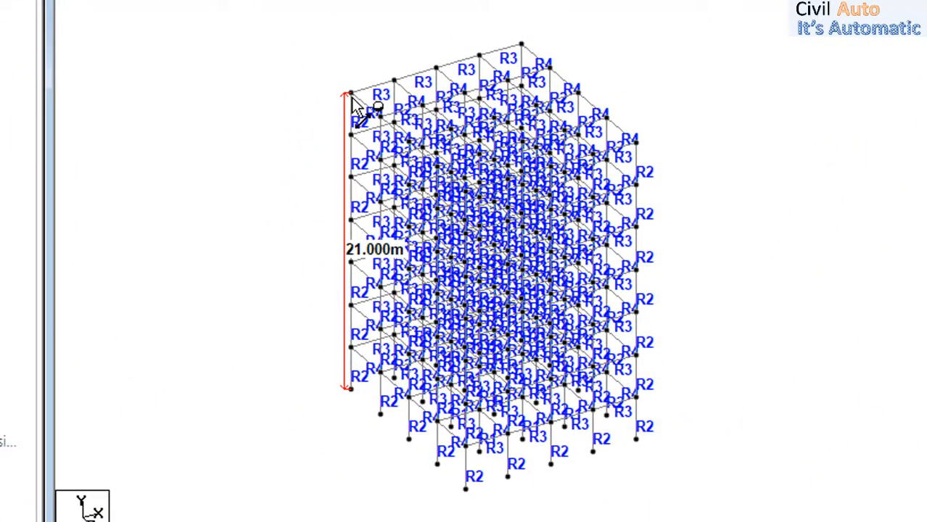
{"action": "left_click", "coordinate": [520, 46]}
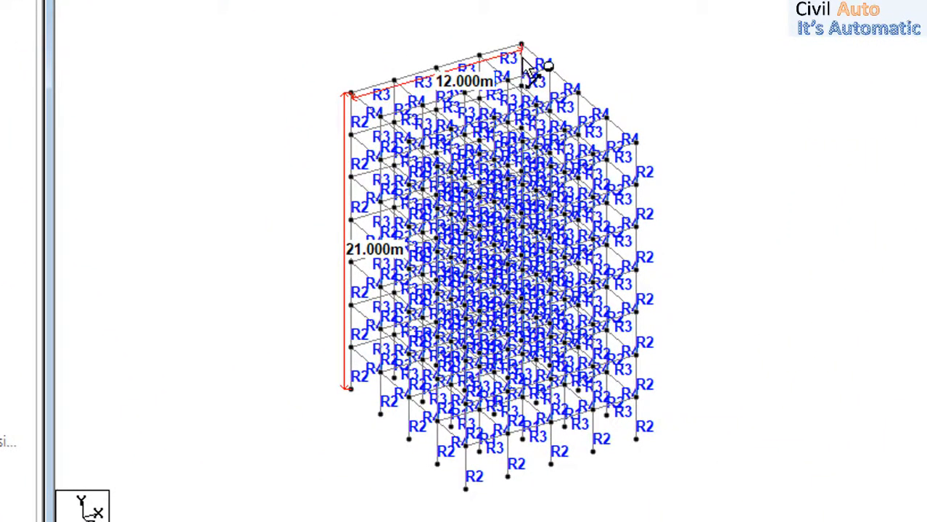
{"action": "left_click", "coordinate": [521, 45]}
{"action": "left_click", "coordinate": [631, 144]}
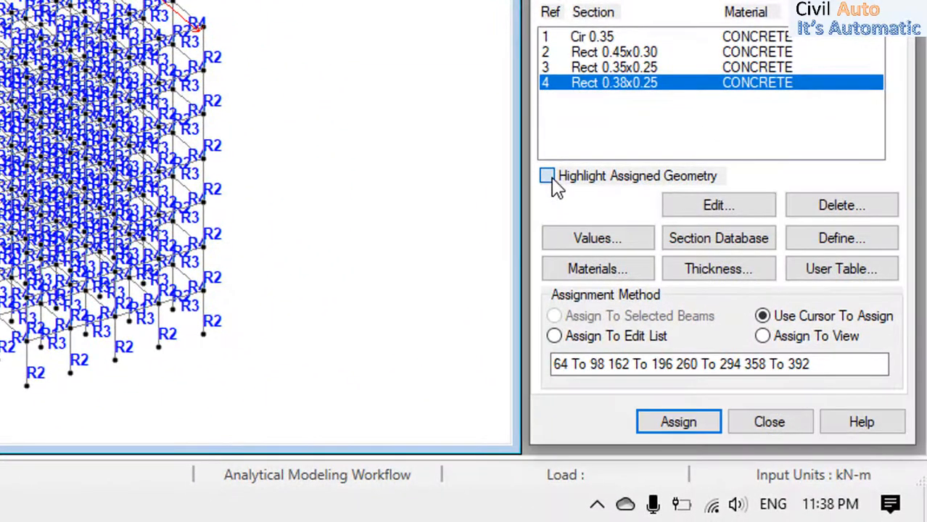
Turn on highlighting of assigned geometry and review the members assigned to each of the four sections.
{"action": "left_click", "coordinate": [549, 178]}
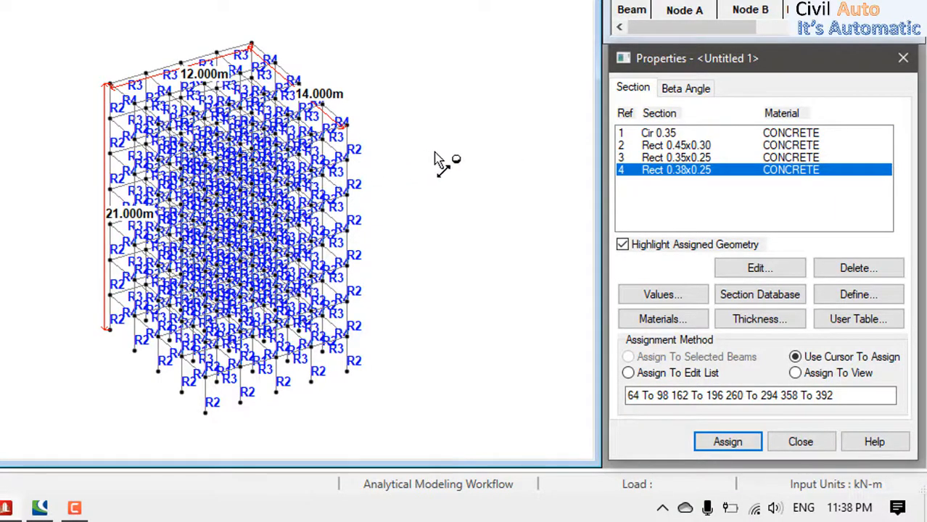
{"action": "left_click", "coordinate": [652, 133]}
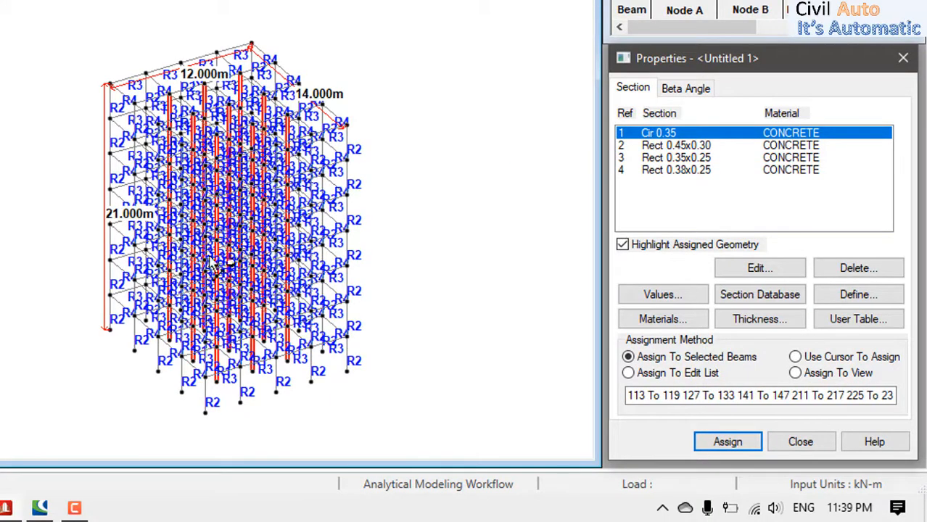
{"action": "left_click", "coordinate": [665, 146]}
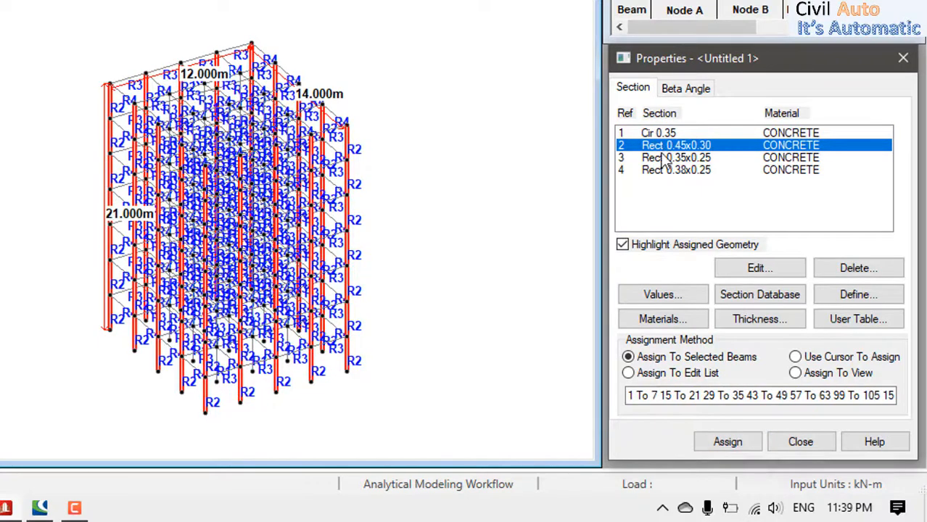
{"action": "left_click", "coordinate": [662, 159]}
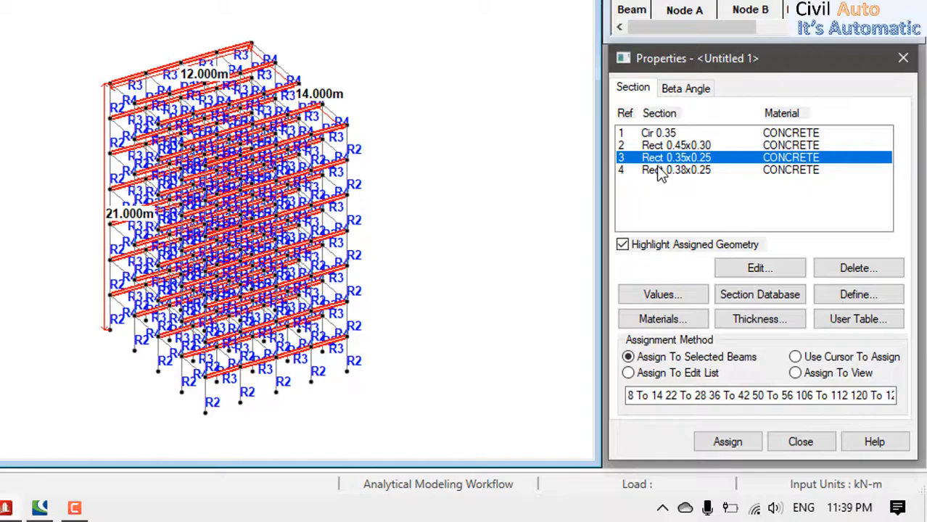
{"action": "left_click", "coordinate": [659, 170]}
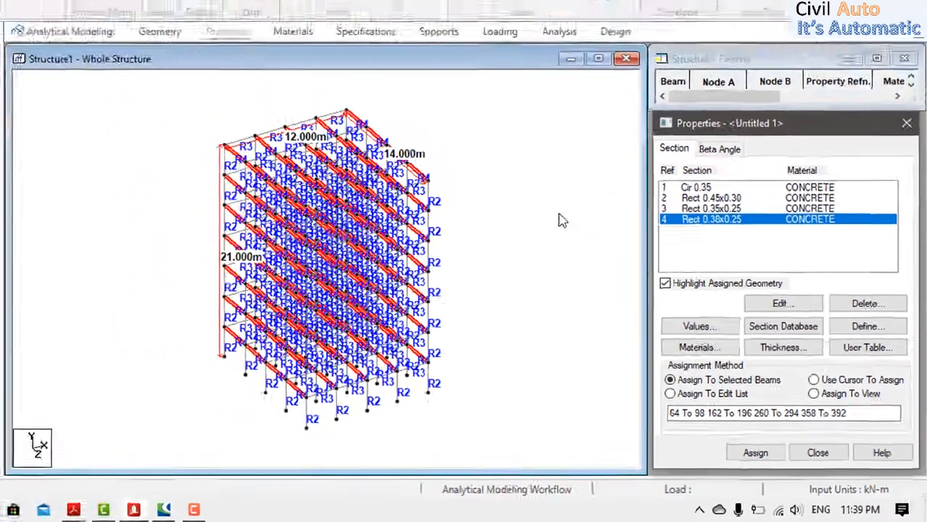
Inspect the whole frame from several angles in a 3D rendered view, and close the rendering.
{"action": "right_click", "coordinate": [517, 175]}
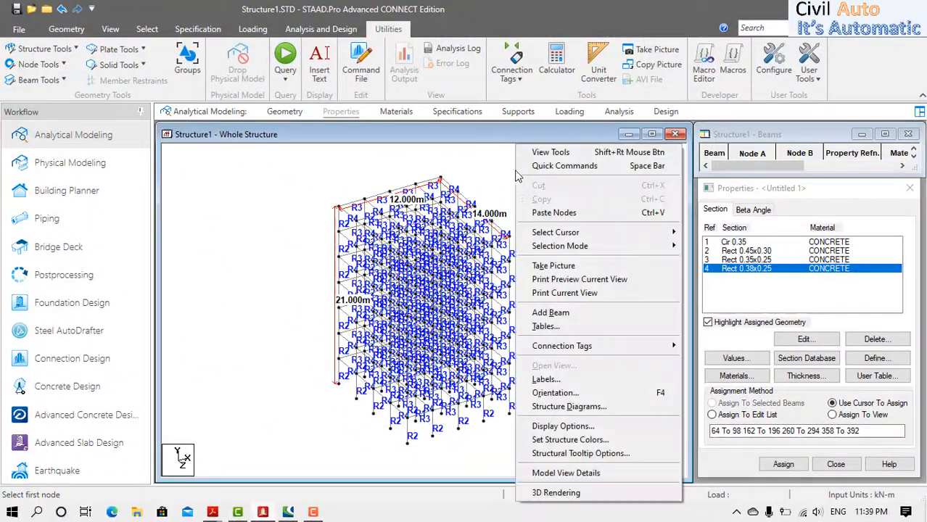
{"action": "left_click", "coordinate": [551, 492]}
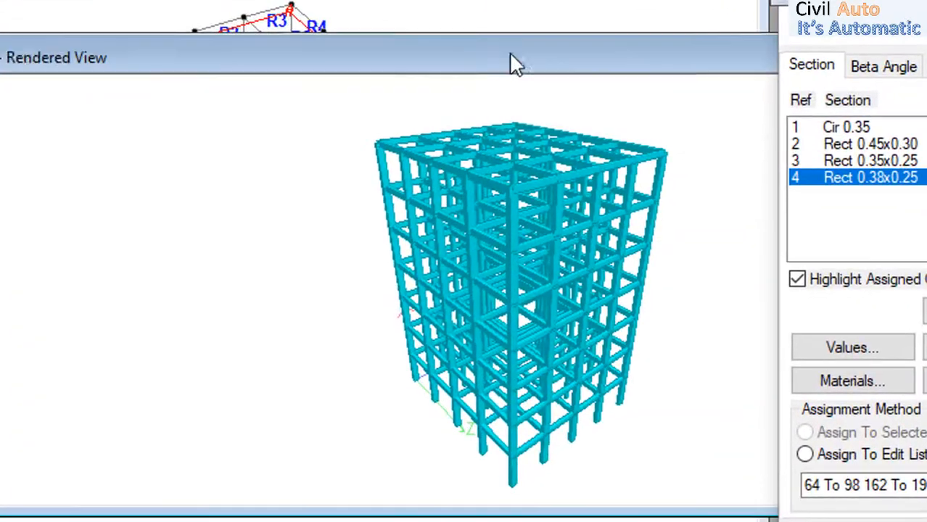
{"action": "left_click_drag", "start_coordinate": [510, 54], "coordinate": [313, 0]}
{"action": "left_click_drag", "start_coordinate": [357, 181], "coordinate": [472, 172]}
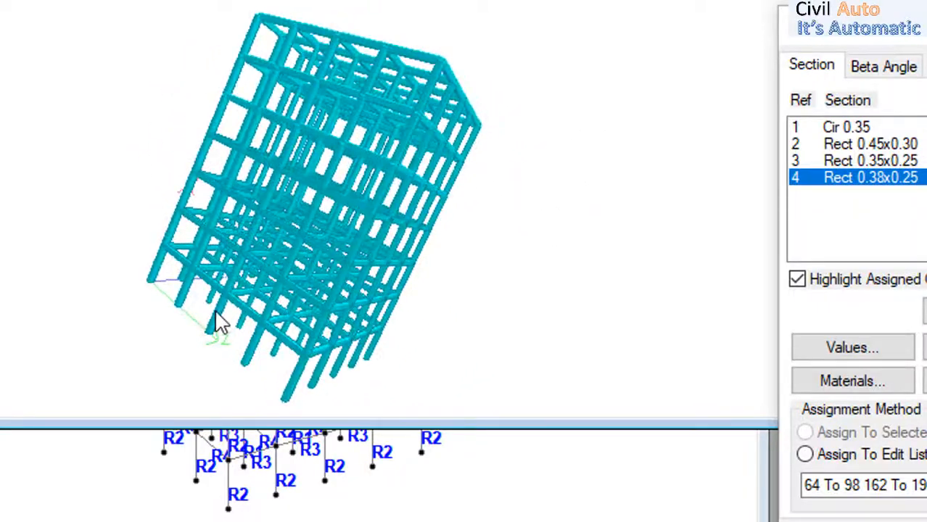
{"action": "scroll", "coordinate": [216, 312], "scroll_direction": "up", "scroll_amount": 6}
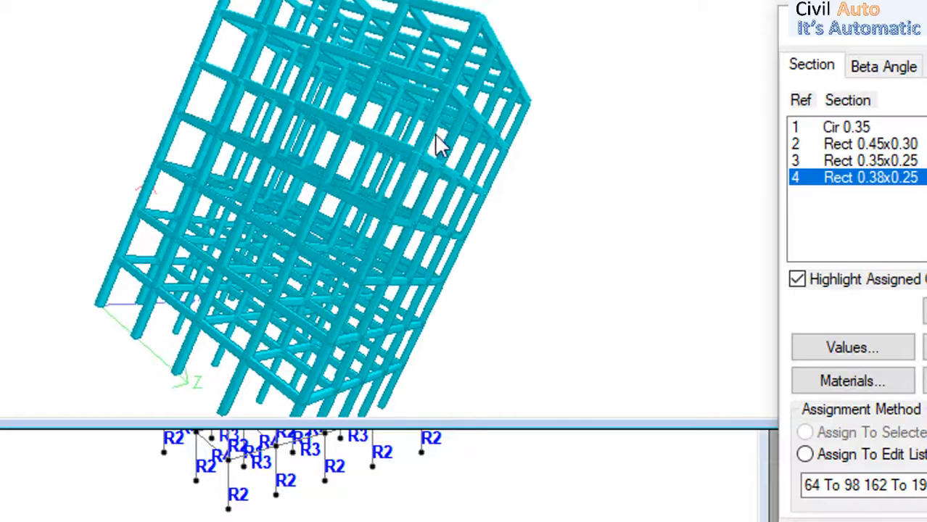
{"action": "left_click_drag", "start_coordinate": [436, 136], "coordinate": [307, 179]}
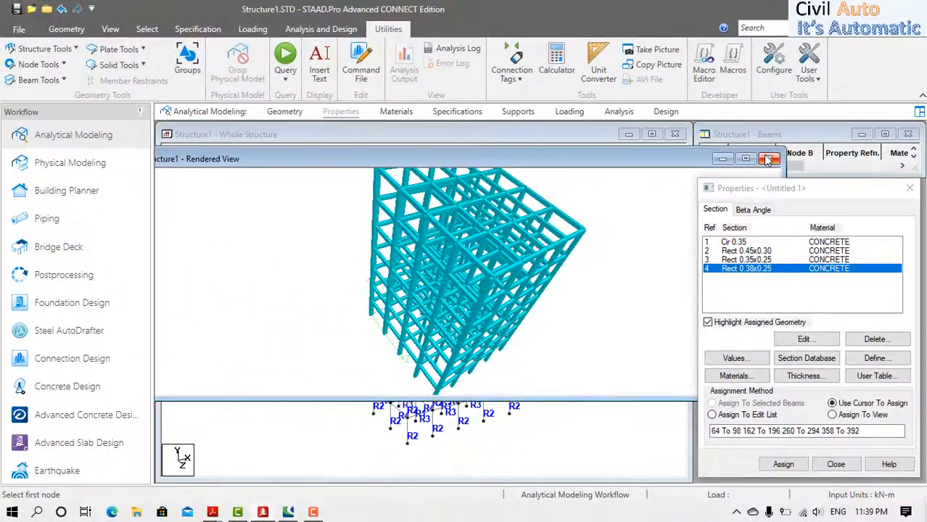
{"action": "left_click_drag", "start_coordinate": [586, 238], "coordinate": [612, 182]}
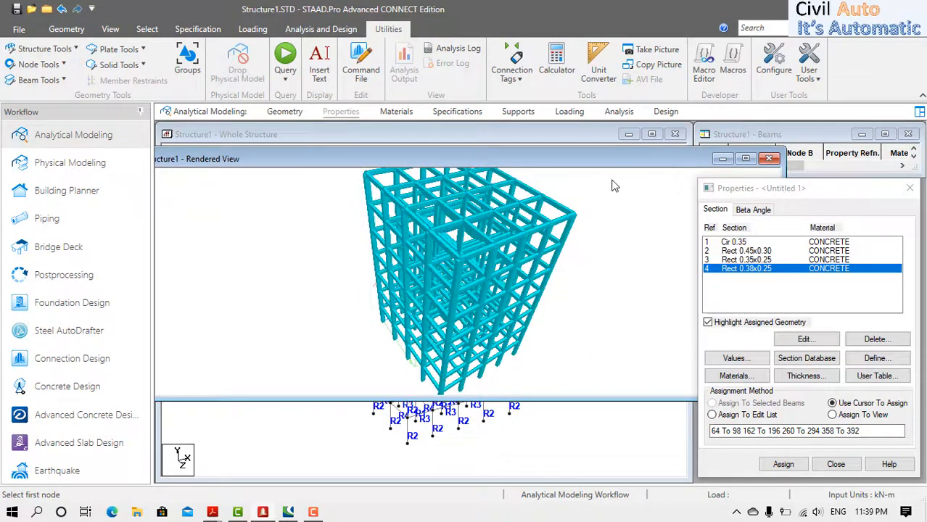
{"action": "left_click", "coordinate": [769, 158]}
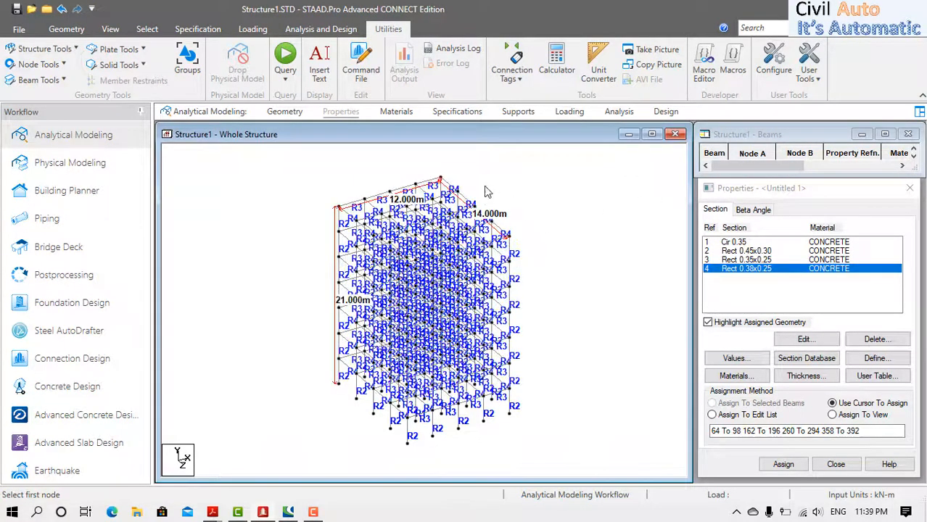
Review the material assigned to the frame members and check the Cir 0.35 section's definition.
{"action": "left_click", "coordinate": [395, 112]}
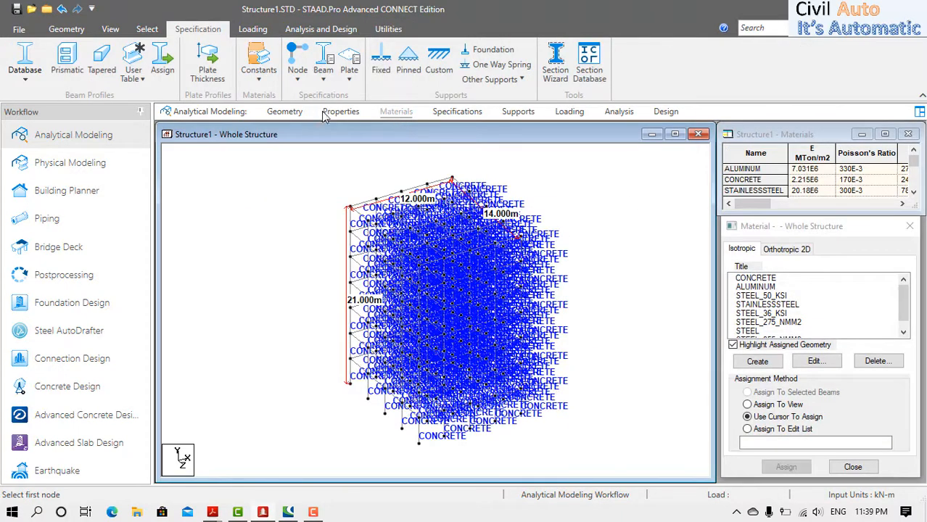
{"action": "left_click", "coordinate": [328, 113]}
{"action": "double_click", "coordinate": [729, 242]}
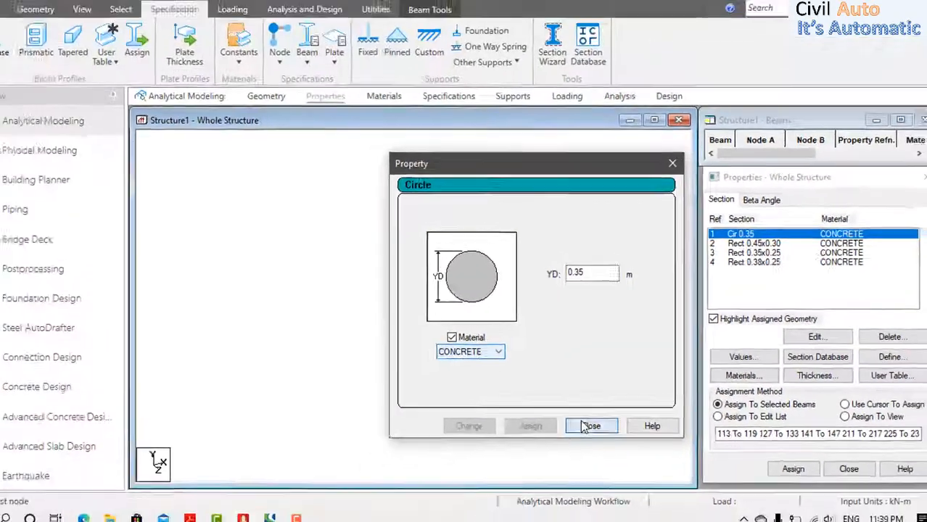
{"action": "left_click", "coordinate": [579, 454]}
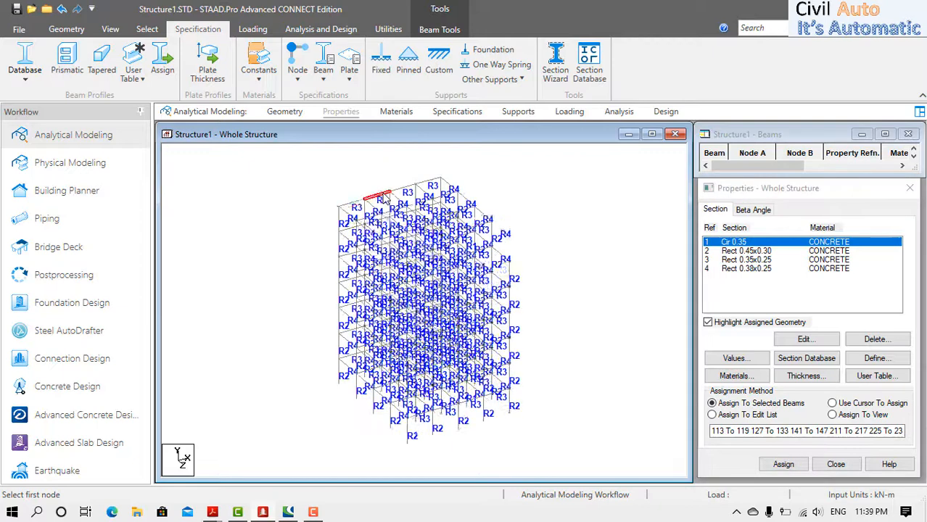
{"action": "left_click", "coordinate": [396, 112]}
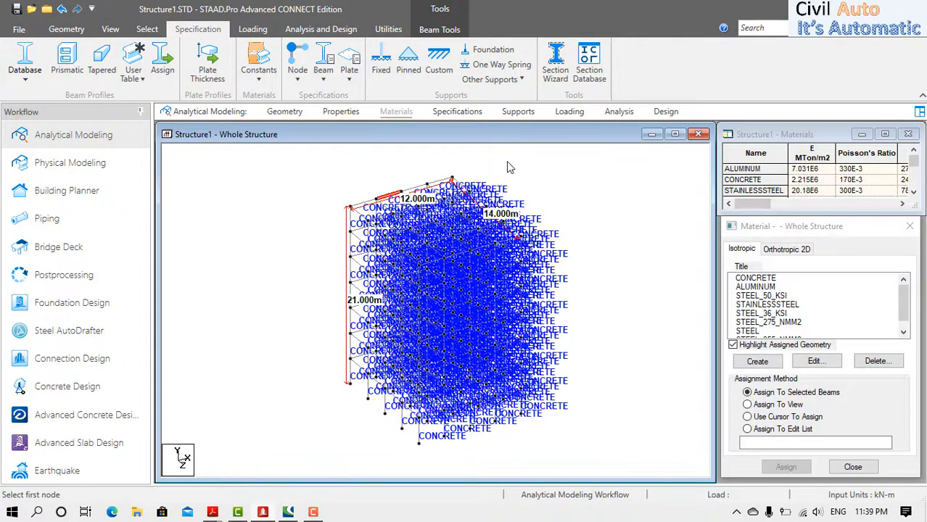
On the Specifications page, select all horizontal beams by inverting the column selection and isolate them in the active window.
{"action": "left_click", "coordinate": [440, 115]}
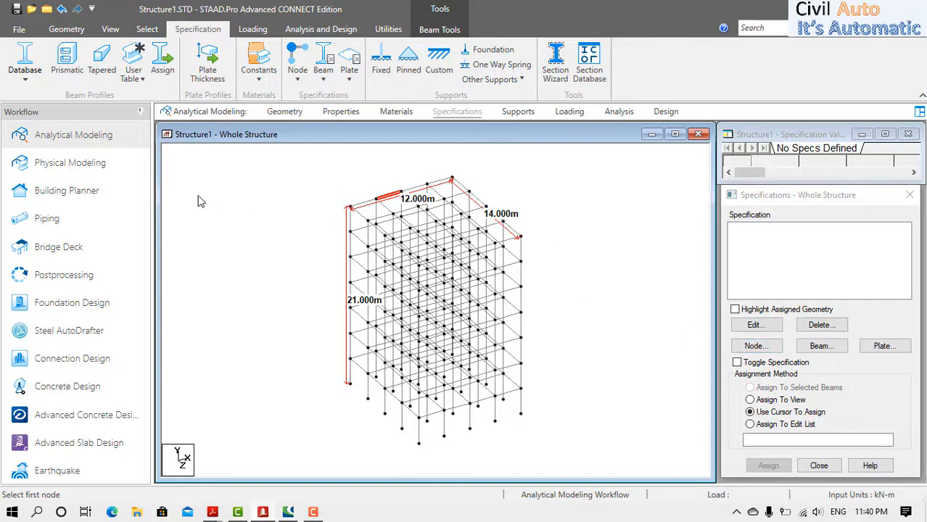
{"action": "left_click", "coordinate": [224, 213]}
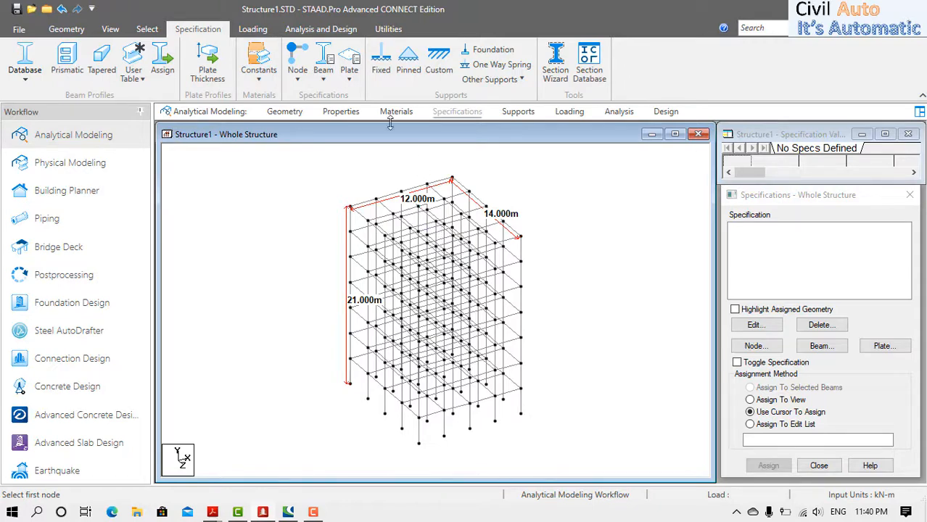
{"action": "left_click", "coordinate": [139, 33]}
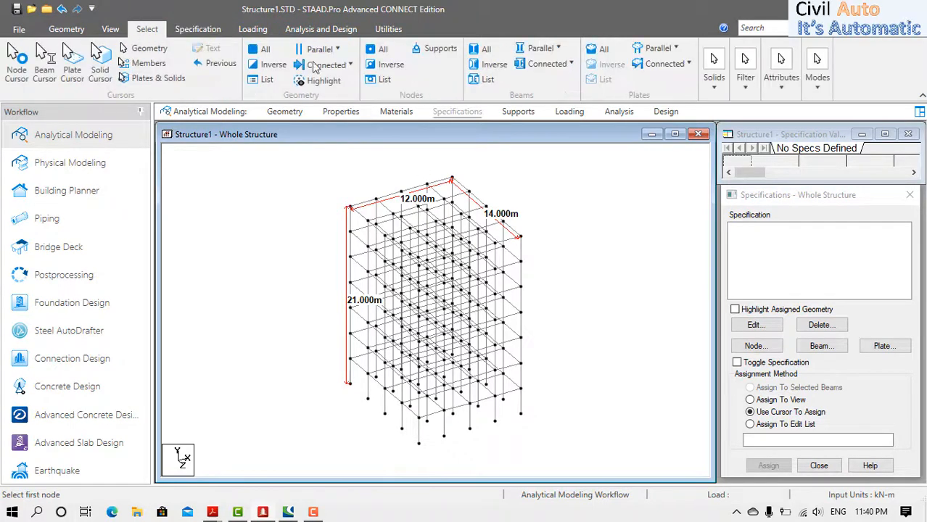
{"action": "left_click", "coordinate": [532, 53]}
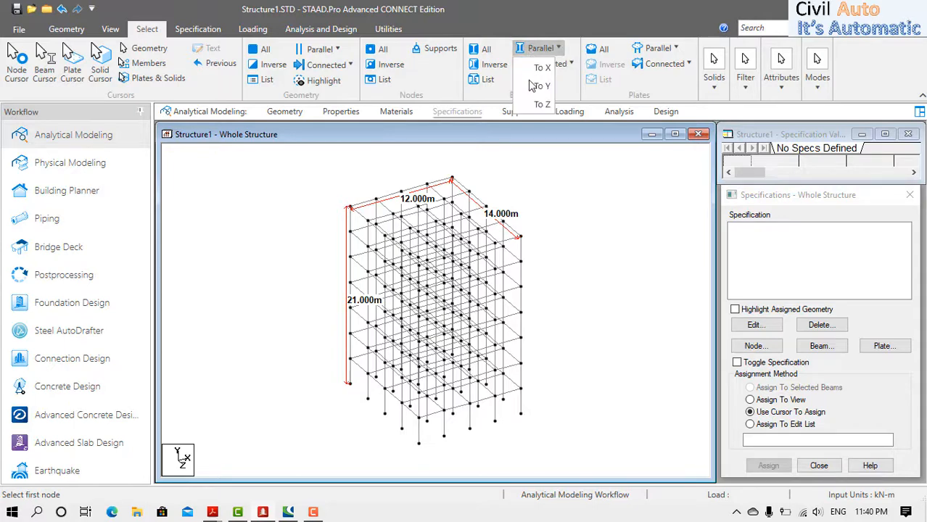
{"action": "left_click", "coordinate": [489, 65]}
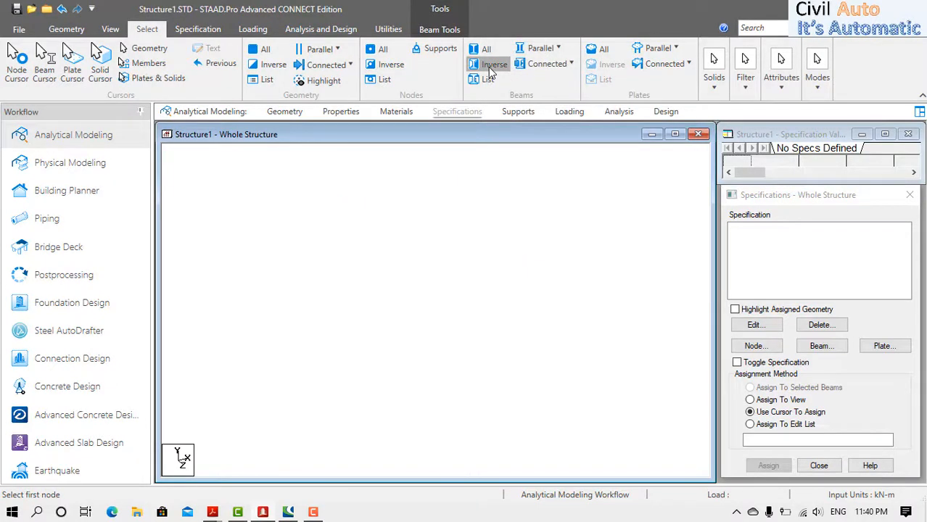
{"action": "right_click", "coordinate": [314, 189]}
{"action": "left_click", "coordinate": [333, 310]}
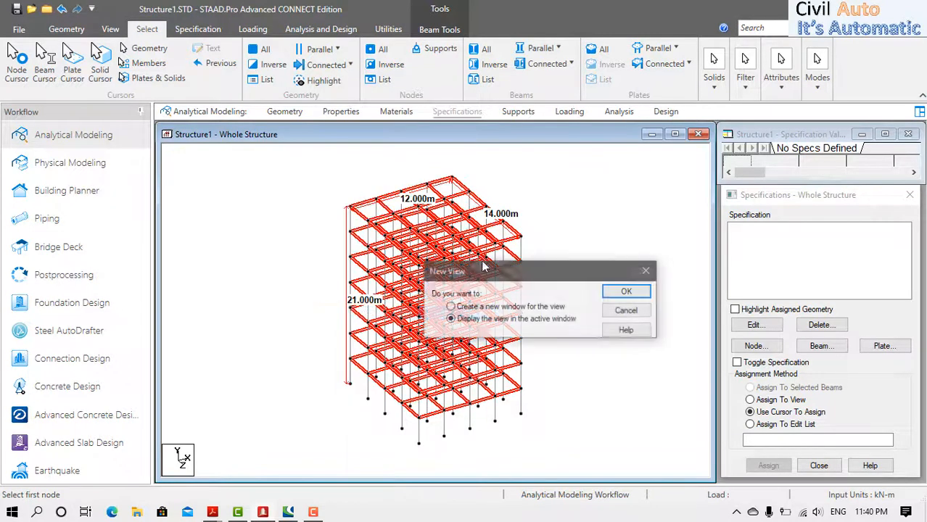
{"action": "left_click", "coordinate": [624, 291]}
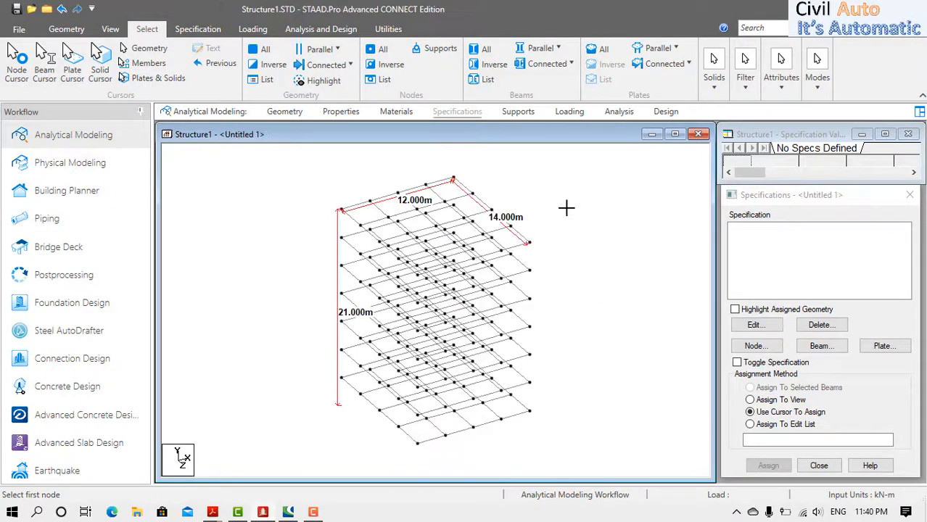
Switch the isolated beams to a plan view and select the nodes at the centre of the grid.
{"action": "left_click", "coordinate": [114, 30]}
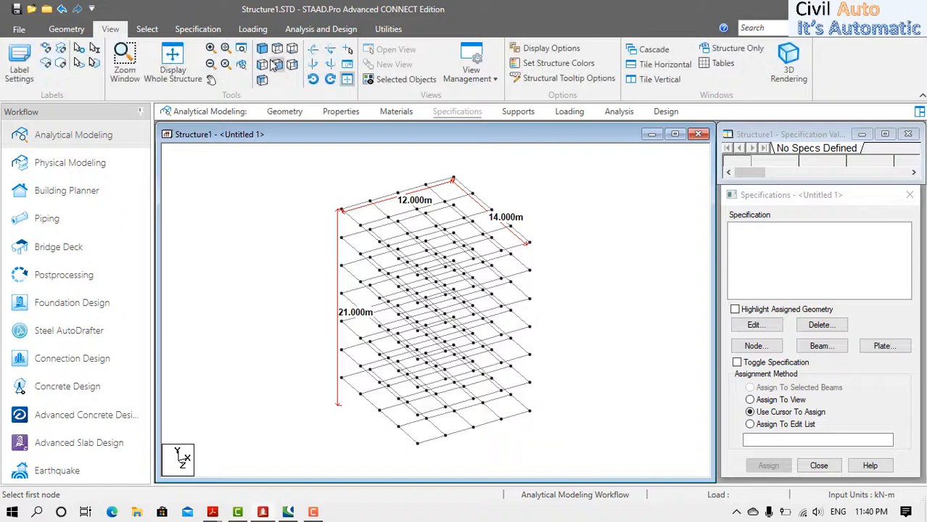
{"action": "left_click", "coordinate": [277, 64]}
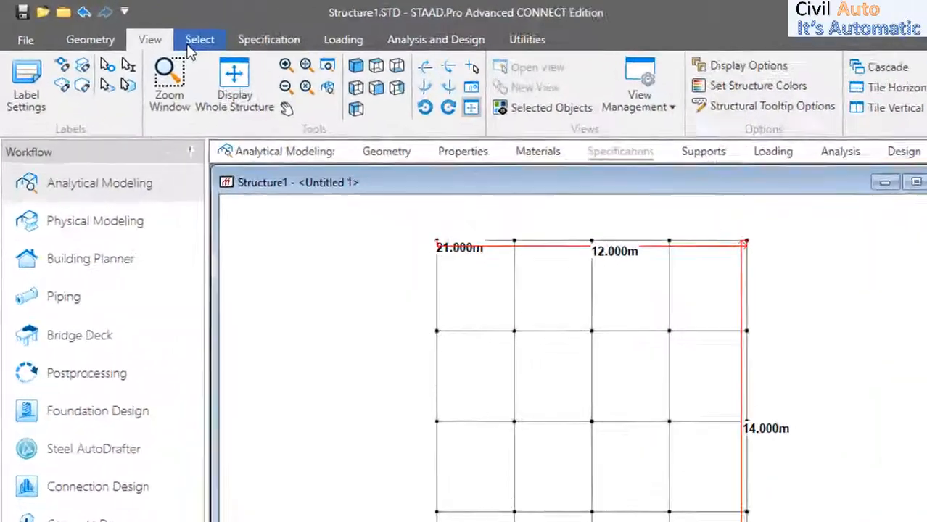
{"action": "left_click", "coordinate": [147, 29]}
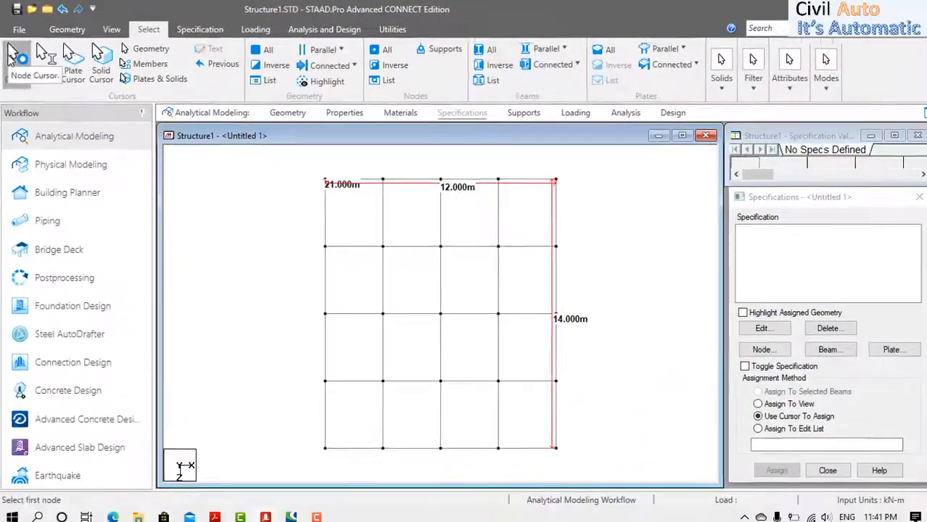
{"action": "left_click", "coordinate": [12, 58]}
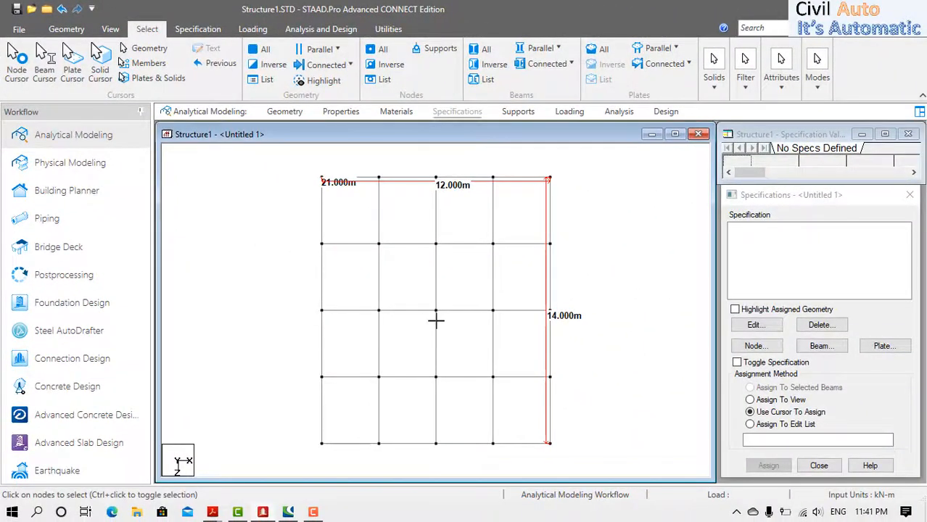
{"action": "left_click_drag", "start_coordinate": [436, 320], "coordinate": [452, 348]}
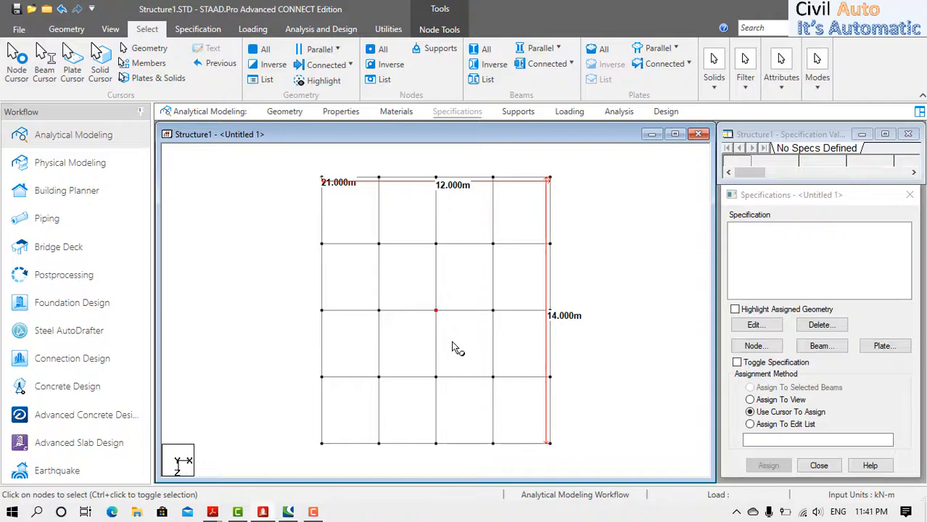
Isolate the selected central nodes in the active window and show them in an isometric view.
{"action": "right_click", "coordinate": [221, 196]}
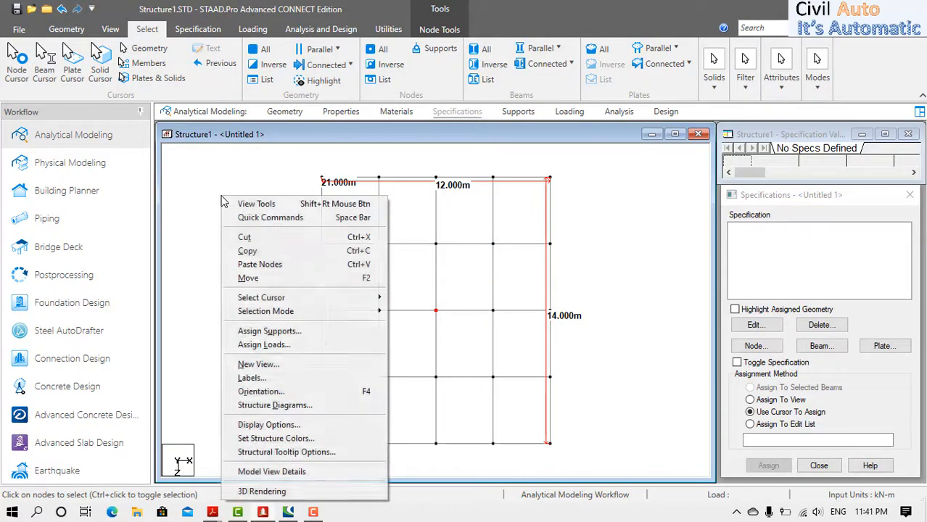
{"action": "left_click", "coordinate": [256, 364]}
{"action": "left_click", "coordinate": [614, 294]}
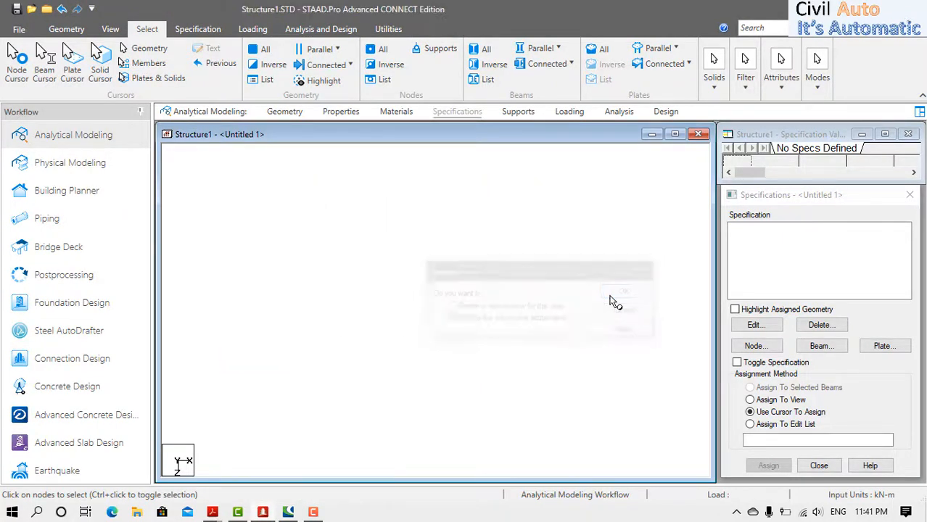
{"action": "left_click", "coordinate": [109, 30]}
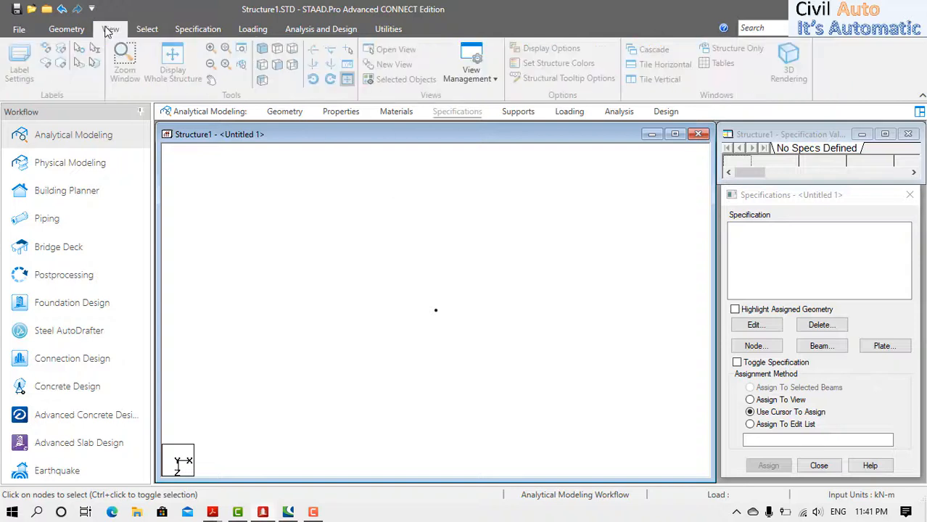
{"action": "left_click", "coordinate": [264, 81]}
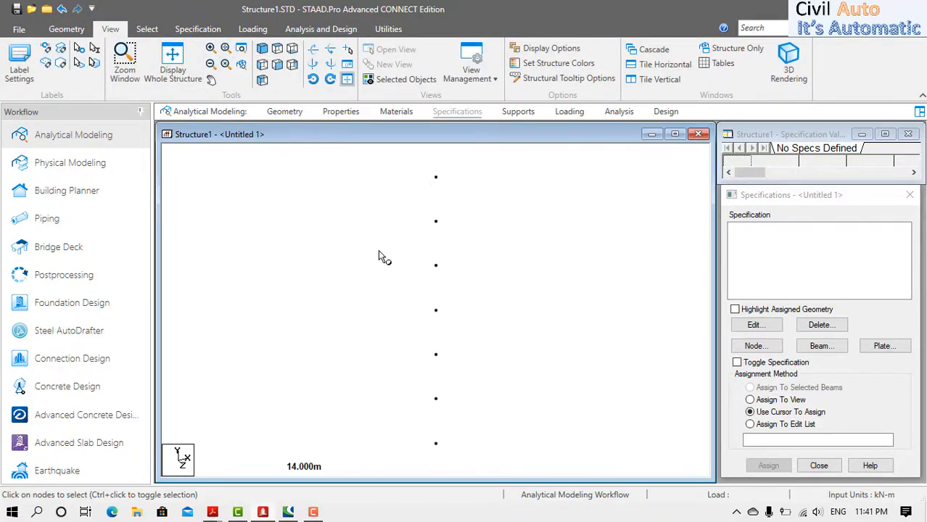
Turn on the node number labels for the isolated central nodes, then toggle them off and back on.
{"action": "right_click", "coordinate": [341, 192]}
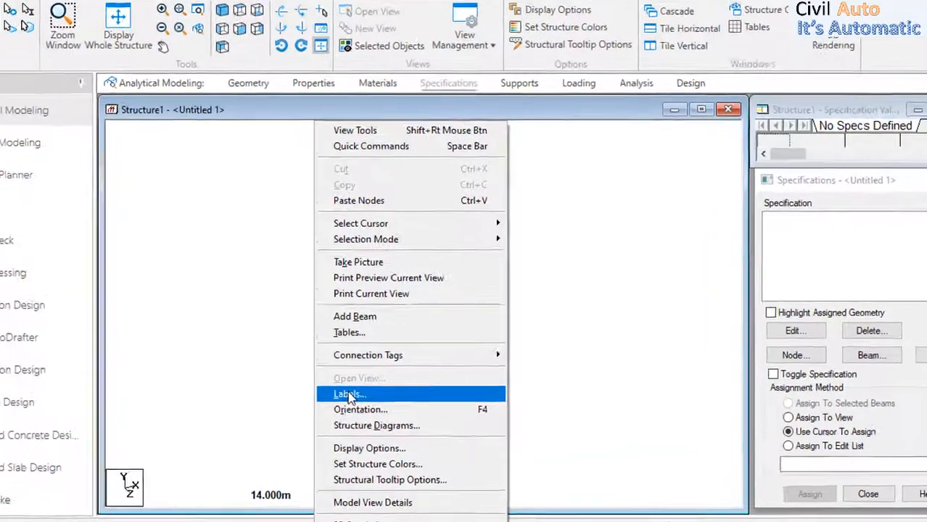
{"action": "left_click", "coordinate": [363, 380]}
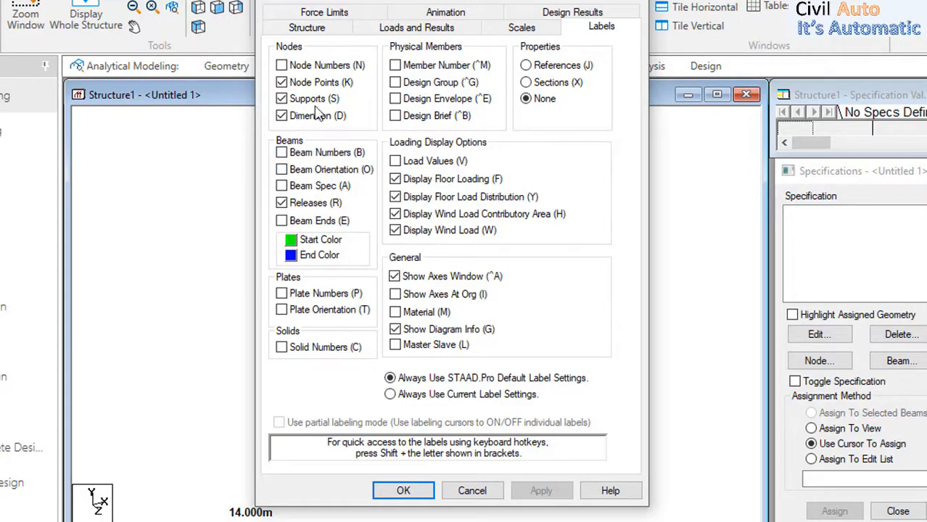
{"action": "left_click", "coordinate": [319, 66]}
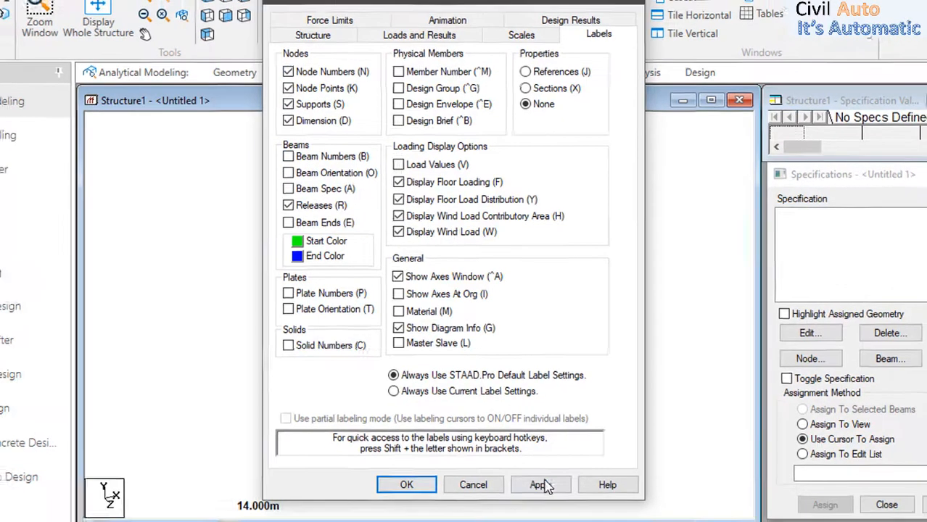
{"action": "left_click", "coordinate": [541, 490]}
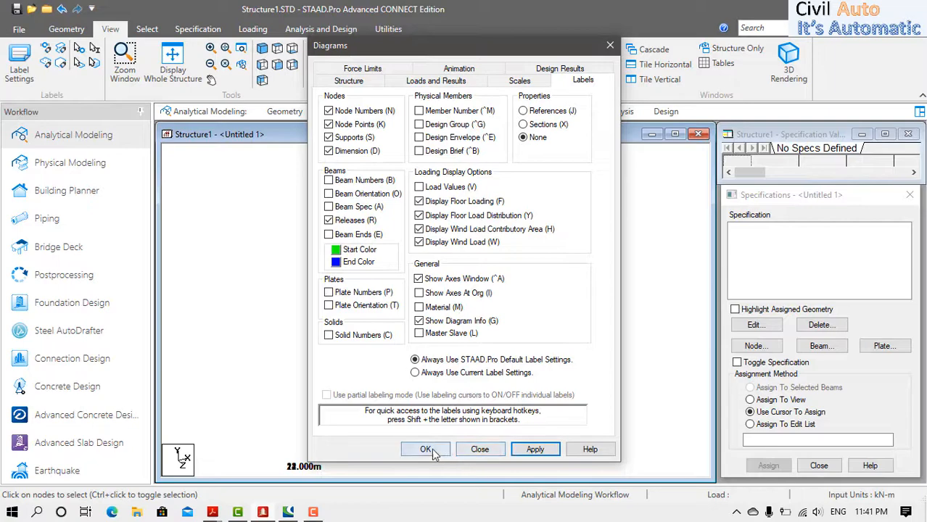
{"action": "left_click", "coordinate": [426, 449]}
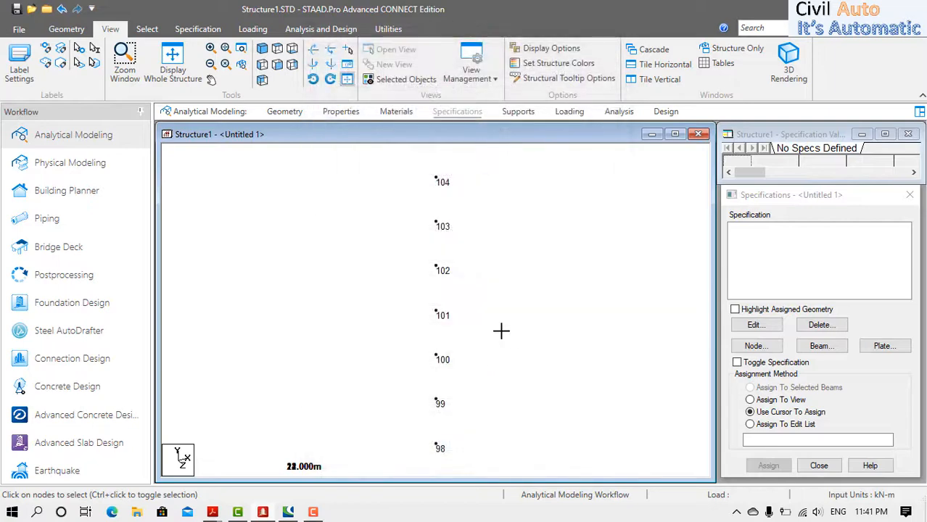
{"action": "key", "text": "shift+n"}
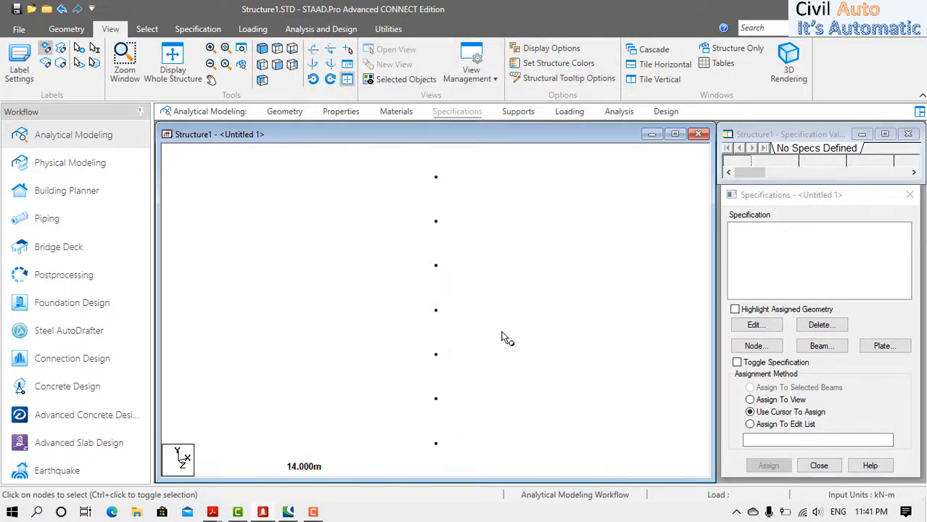
{"action": "key", "text": "shift+n"}
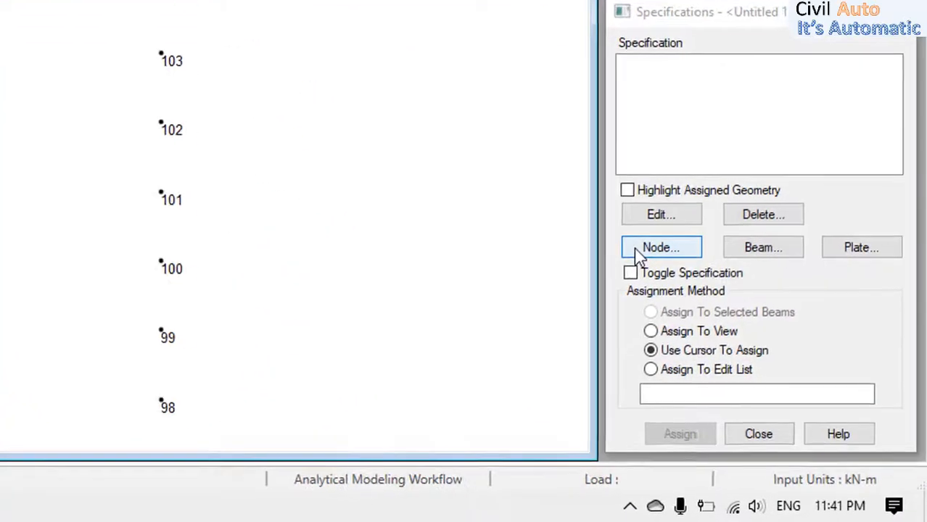
Add a master/slave node specification with master node 98, replacing the Rigid option with the ZX slaved direction.
{"action": "left_click", "coordinate": [747, 347]}
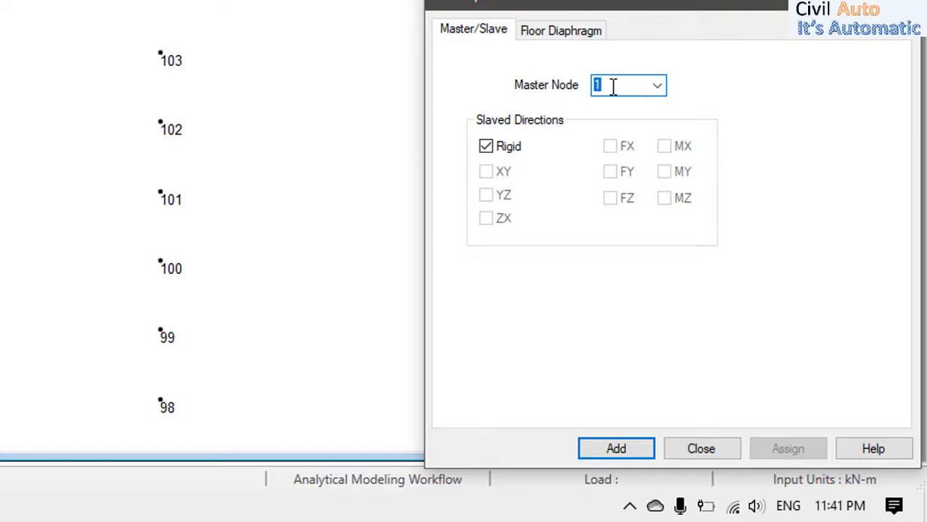
{"action": "type", "text": "98"}
{"action": "left_click", "coordinate": [505, 153]}
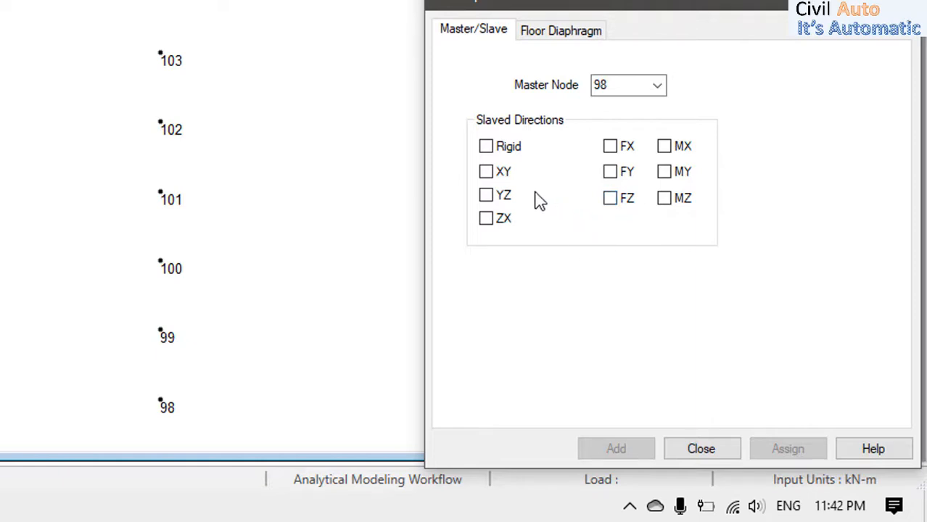
{"action": "left_click", "coordinate": [487, 218]}
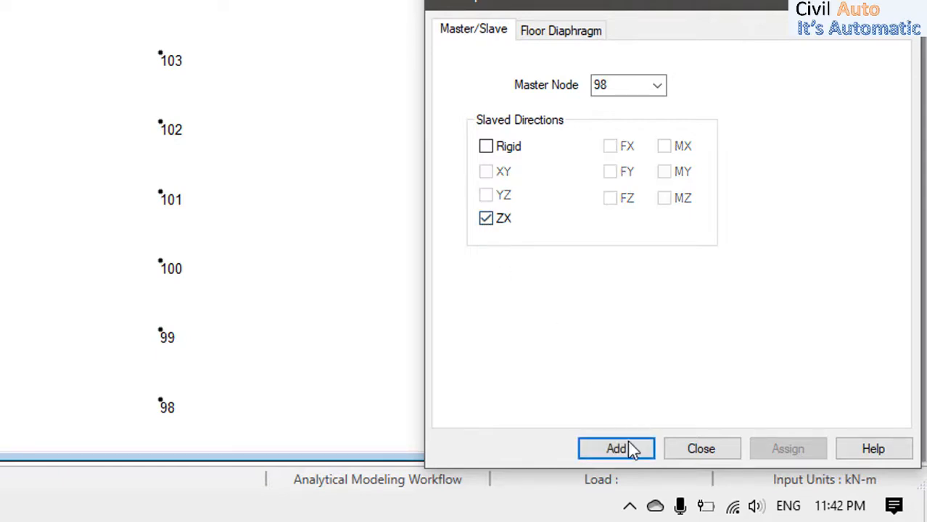
{"action": "left_click", "coordinate": [617, 450]}
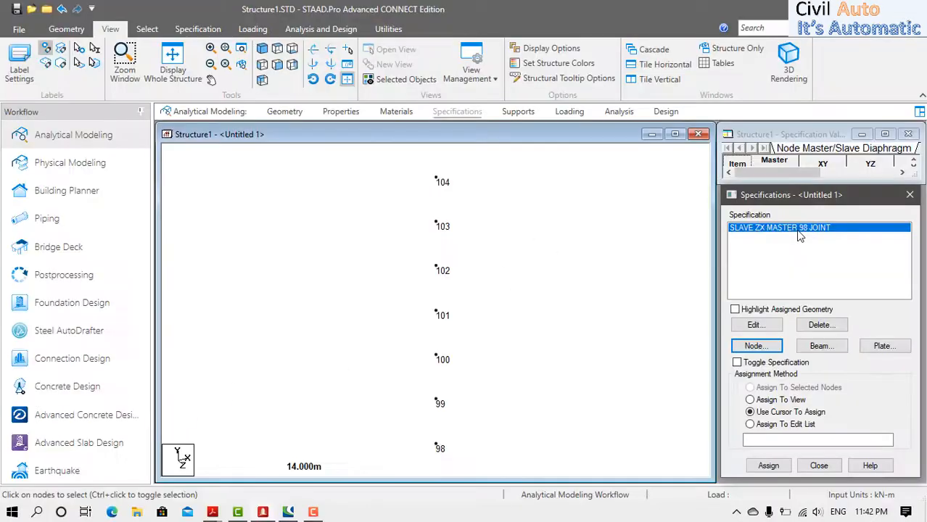
Add a master/slave specification for master node 99 with Rigid off and ZX as the slaved direction.
{"action": "left_click", "coordinate": [756, 346]}
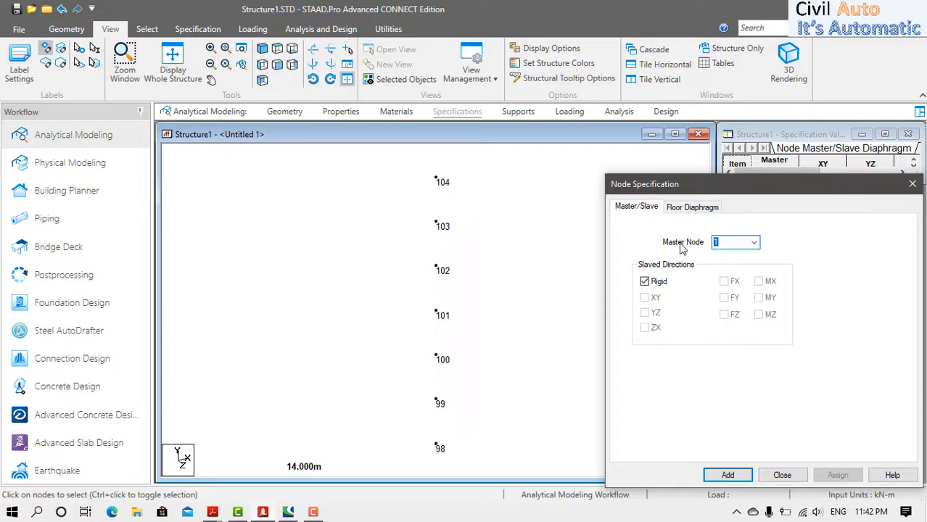
{"action": "left_click", "coordinate": [651, 284]}
{"action": "left_click", "coordinate": [649, 330]}
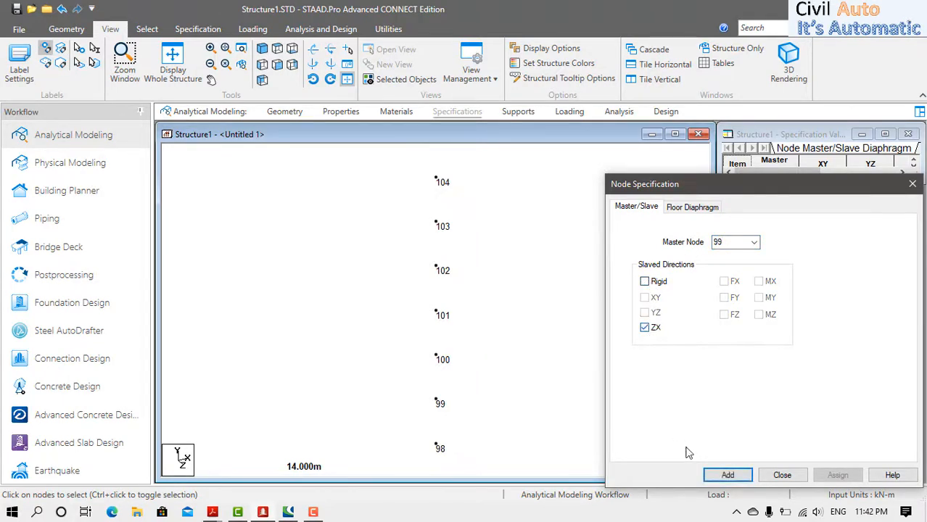
{"action": "left_click", "coordinate": [726, 475]}
Add a master/slave specification for master node 100 with Rigid off and ZX as the slaved direction.
{"action": "left_click", "coordinate": [755, 346]}
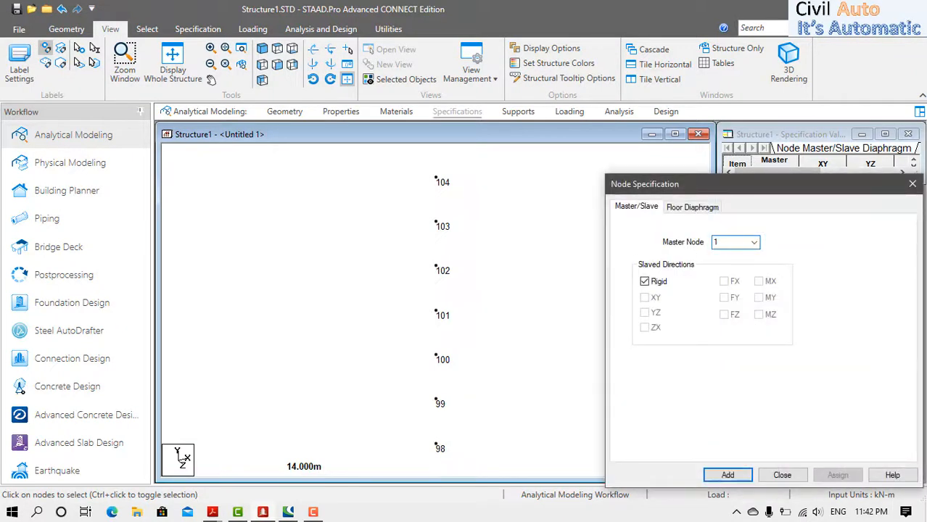
{"action": "left_click", "coordinate": [653, 282]}
{"action": "left_click", "coordinate": [647, 329]}
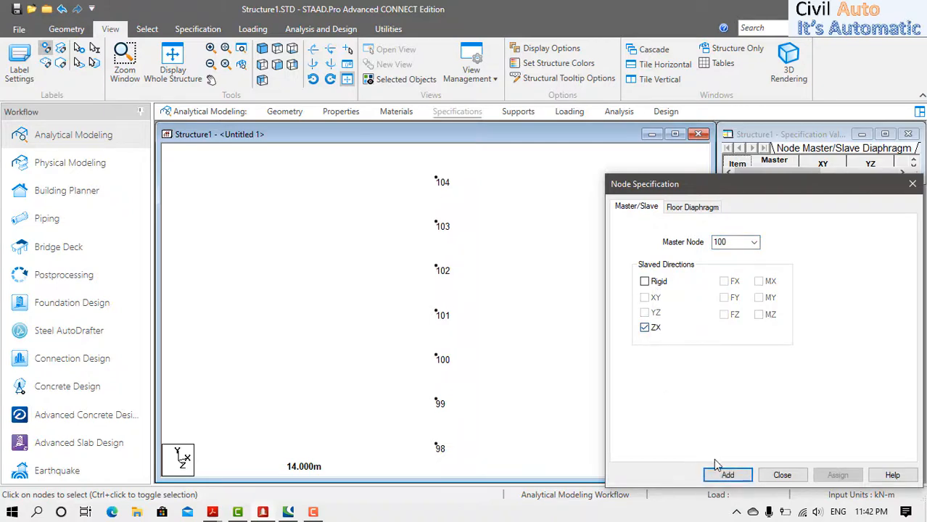
{"action": "left_click", "coordinate": [725, 475]}
Add a master/slave specification for master node 101 with Rigid off and ZX as the slaved direction.
{"action": "left_click", "coordinate": [755, 346]}
{"action": "left_click", "coordinate": [645, 282]}
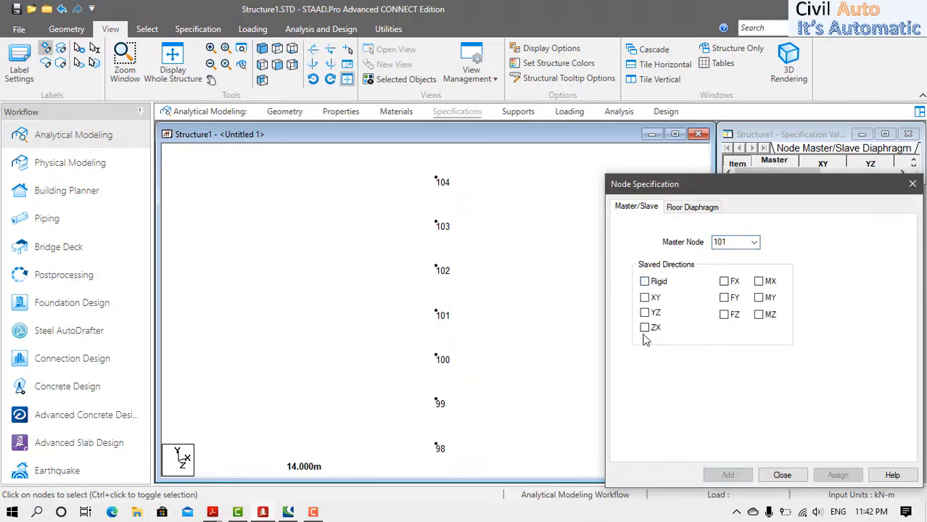
{"action": "left_click", "coordinate": [645, 328]}
{"action": "left_click", "coordinate": [726, 476]}
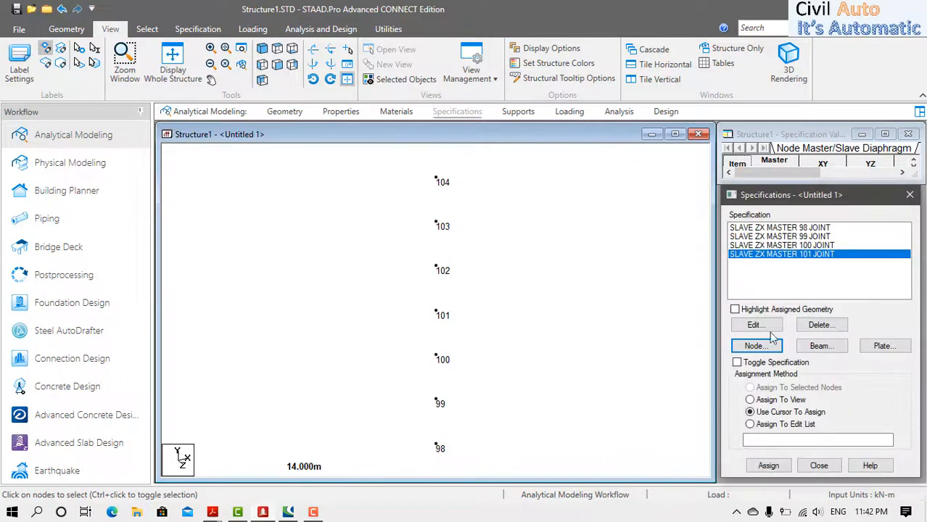
Add a master/slave specification for master node 102 with Rigid off and ZX as the slaved direction.
{"action": "left_click", "coordinate": [755, 348]}
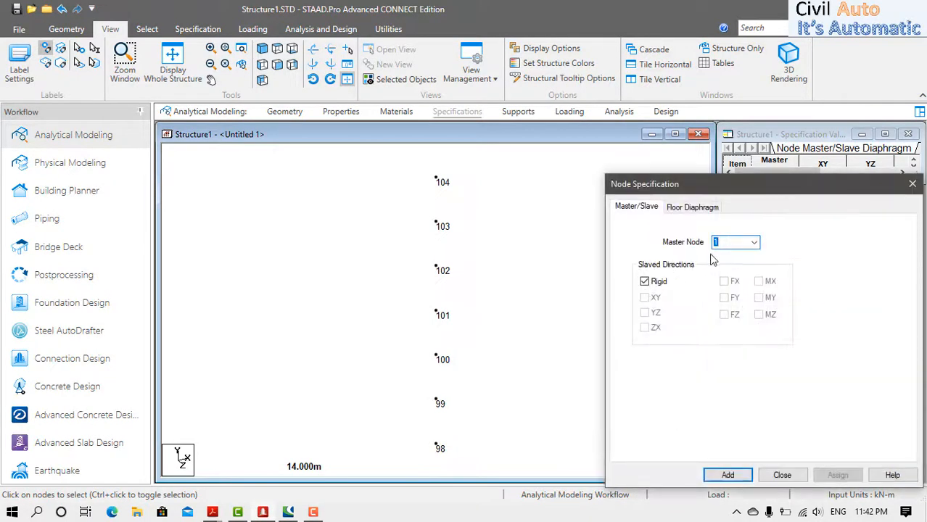
{"action": "type", "text": "1"}
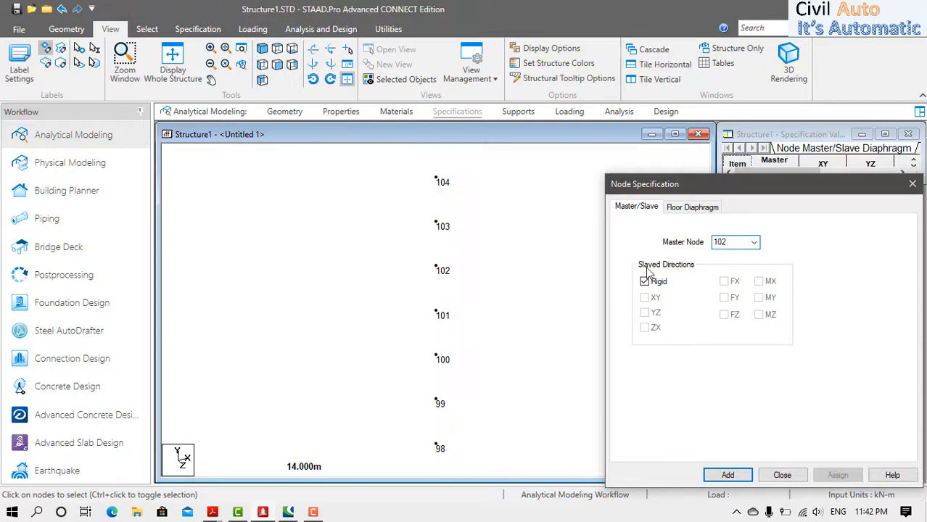
{"action": "left_click", "coordinate": [645, 281]}
{"action": "left_click", "coordinate": [645, 327]}
{"action": "left_click", "coordinate": [727, 475]}
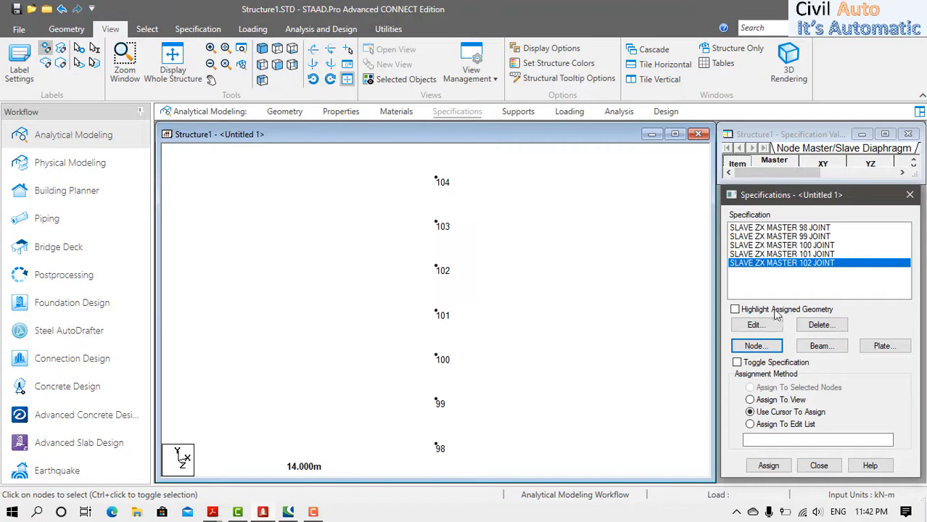
Add a master/slave specification for master node 103 with Rigid off and ZX as the slaved direction.
{"action": "left_click", "coordinate": [755, 346]}
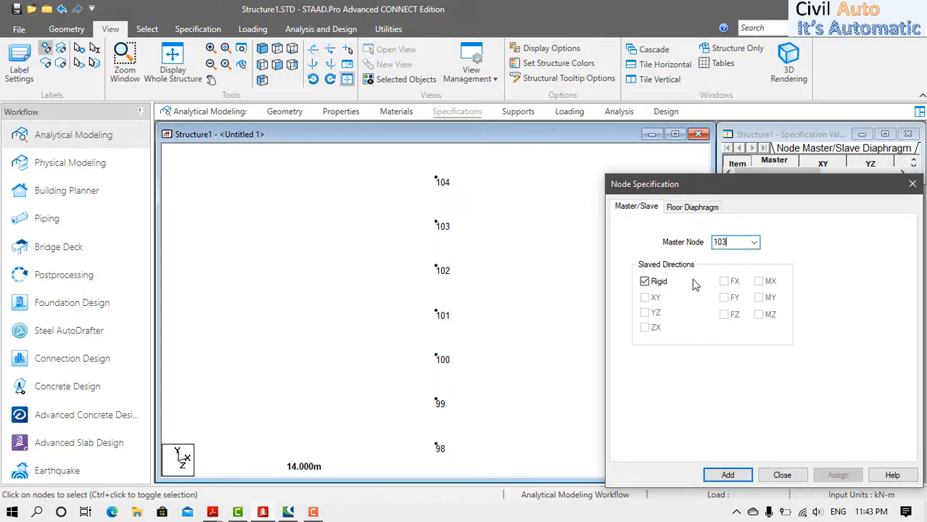
{"action": "left_click", "coordinate": [645, 281]}
{"action": "left_click", "coordinate": [645, 327]}
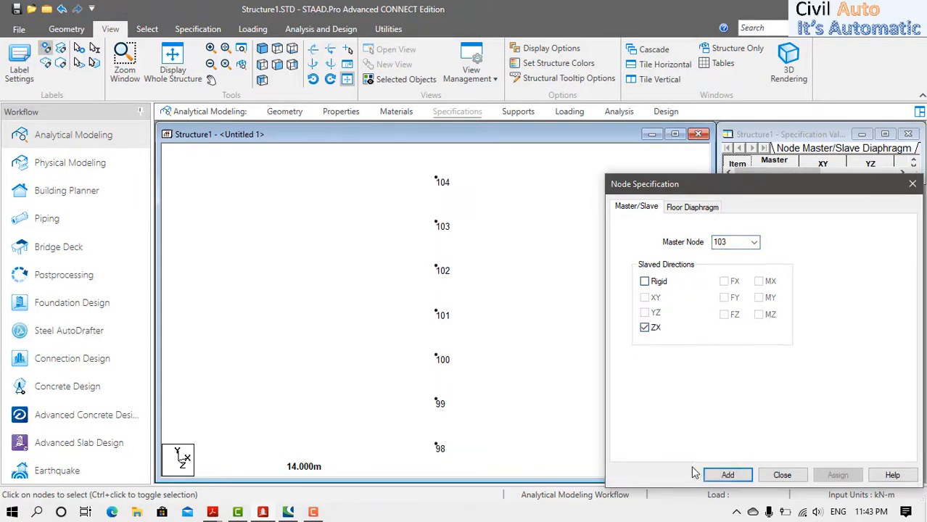
{"action": "left_click", "coordinate": [727, 475]}
Add a master/slave specification for master node 104 with Rigid off and ZX as the slaved direction.
{"action": "left_click", "coordinate": [767, 349]}
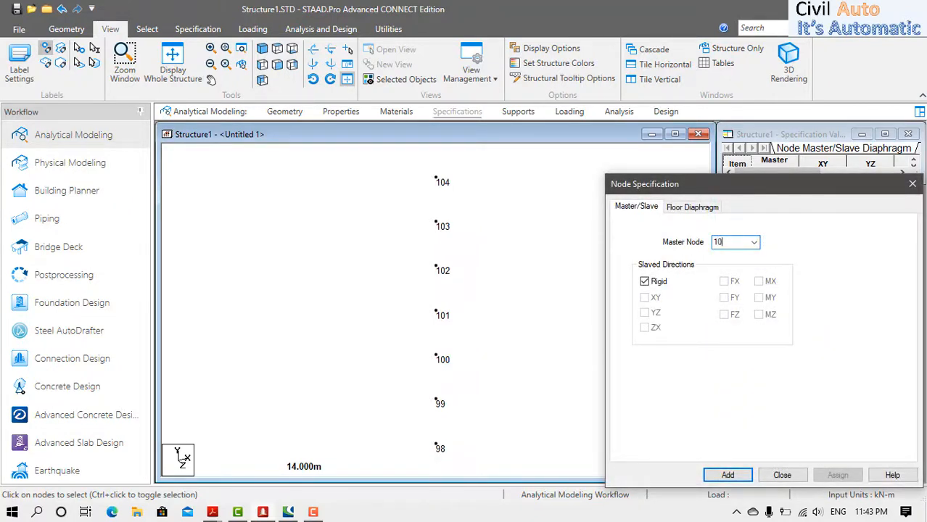
{"action": "left_click", "coordinate": [648, 282]}
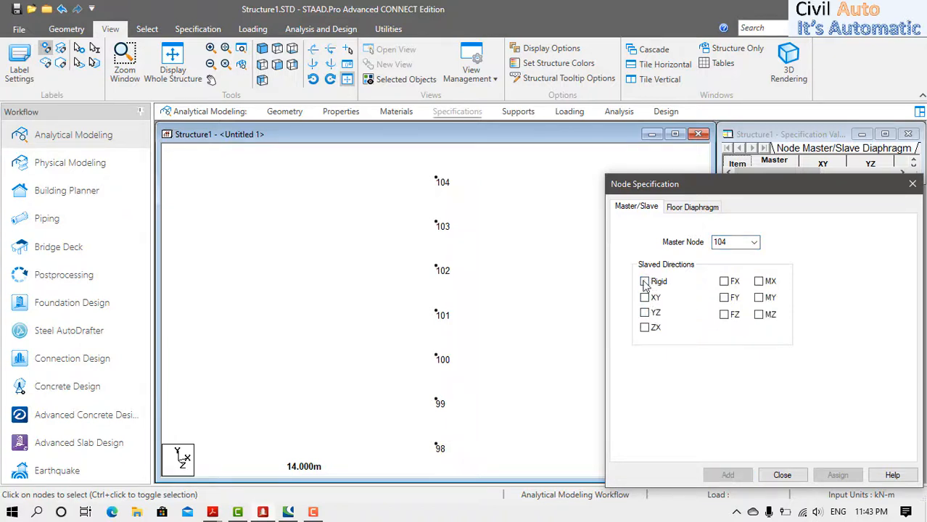
{"action": "left_click", "coordinate": [645, 329]}
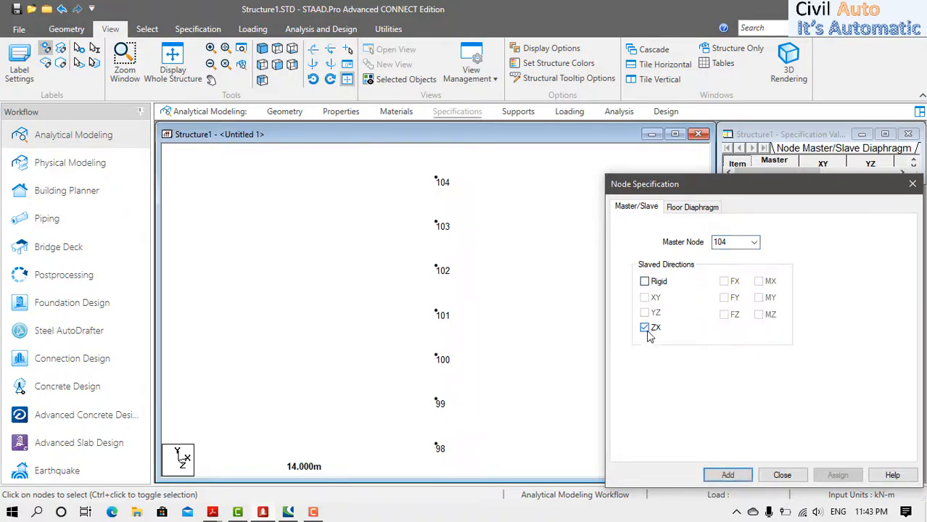
{"action": "left_click", "coordinate": [740, 474]}
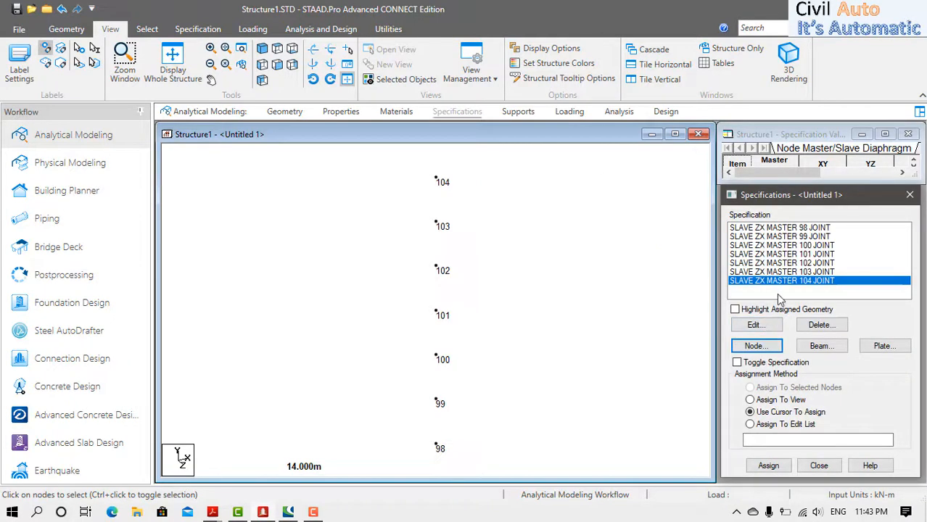
Choose the ZX slave specification of master node 98 for assignment and display the whole structure.
{"action": "left_click", "coordinate": [765, 229]}
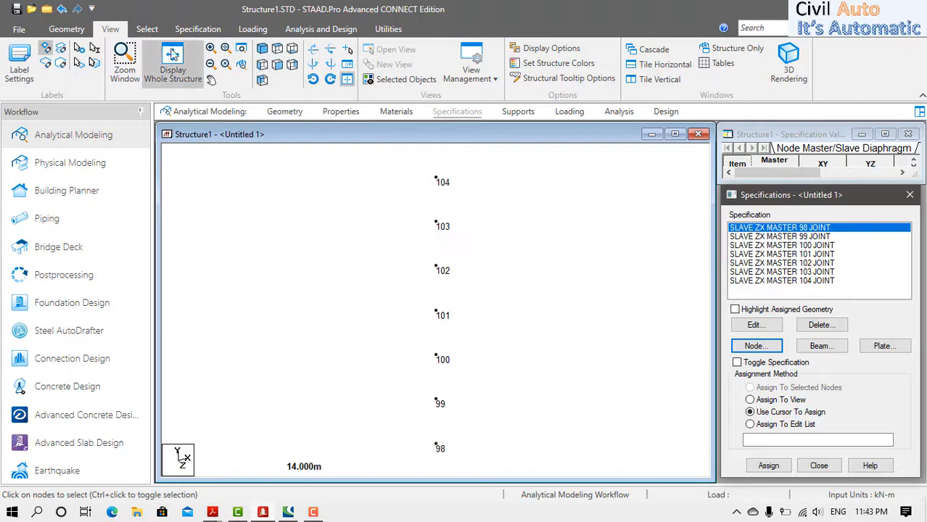
{"action": "left_click", "coordinate": [172, 58]}
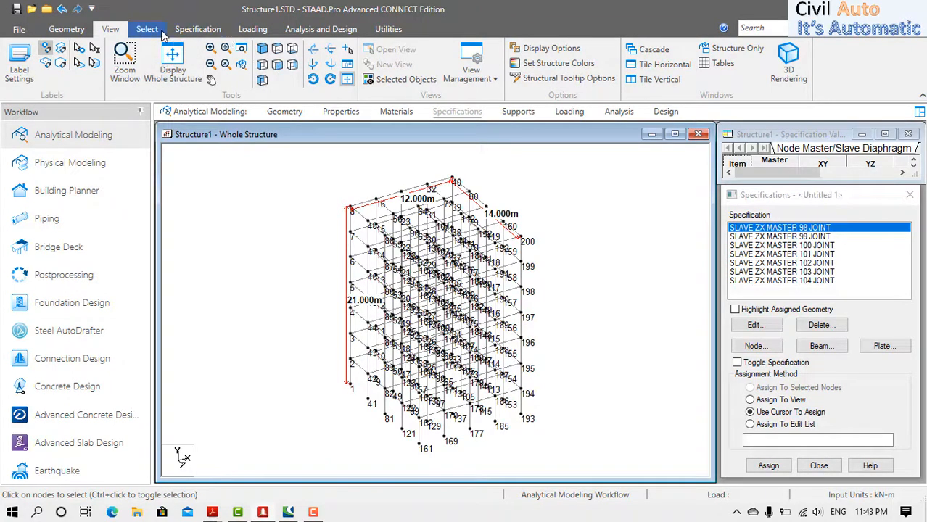
Select only the horizontal floor beams of the structure and display them as a new view in the active window.
{"action": "left_click", "coordinate": [157, 34]}
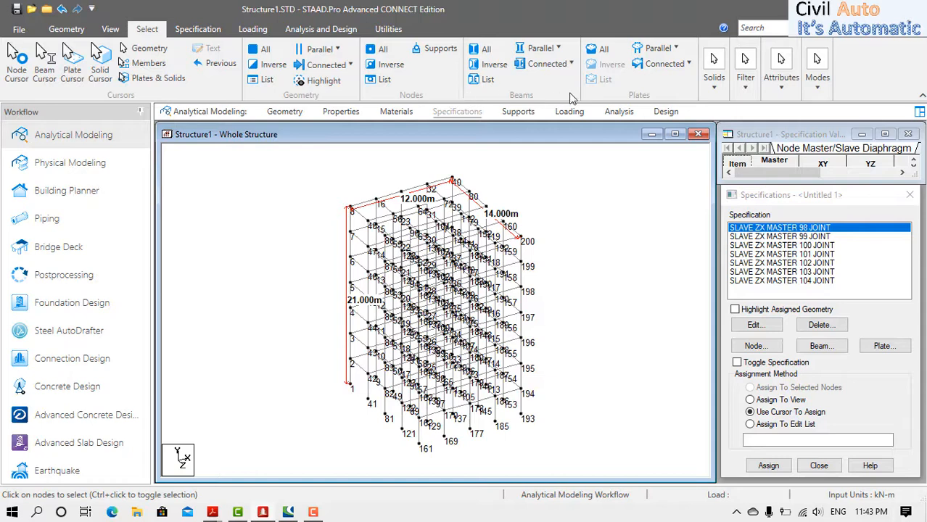
{"action": "left_click", "coordinate": [543, 48]}
{"action": "left_click", "coordinate": [541, 86]}
{"action": "left_click", "coordinate": [482, 64]}
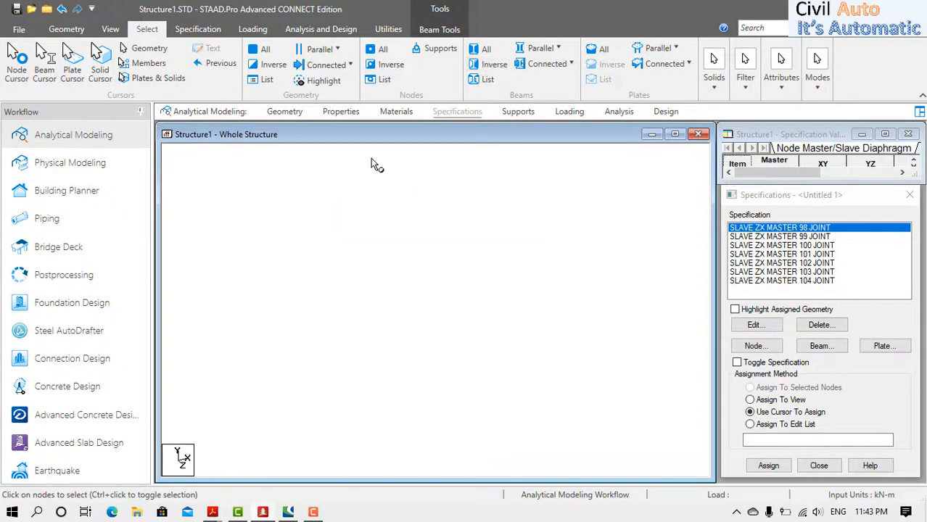
{"action": "right_click", "coordinate": [326, 197]}
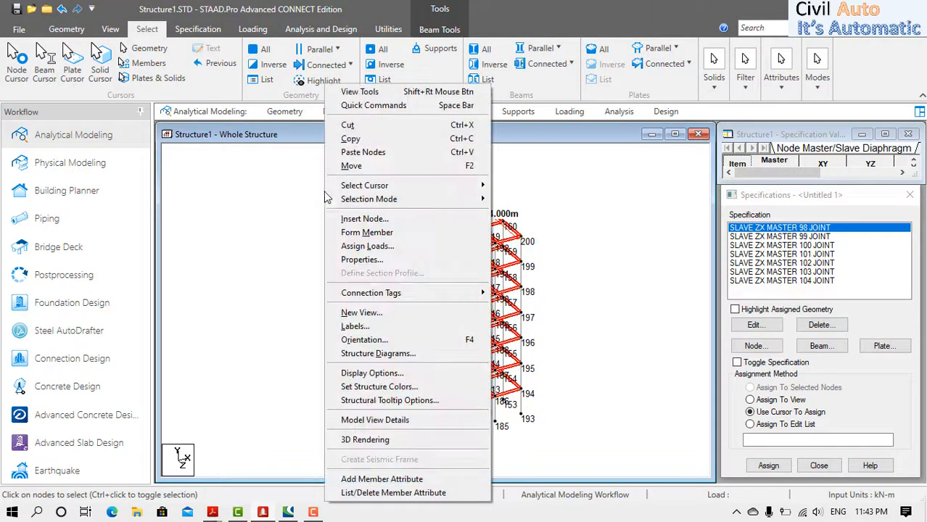
{"action": "left_click", "coordinate": [348, 313]}
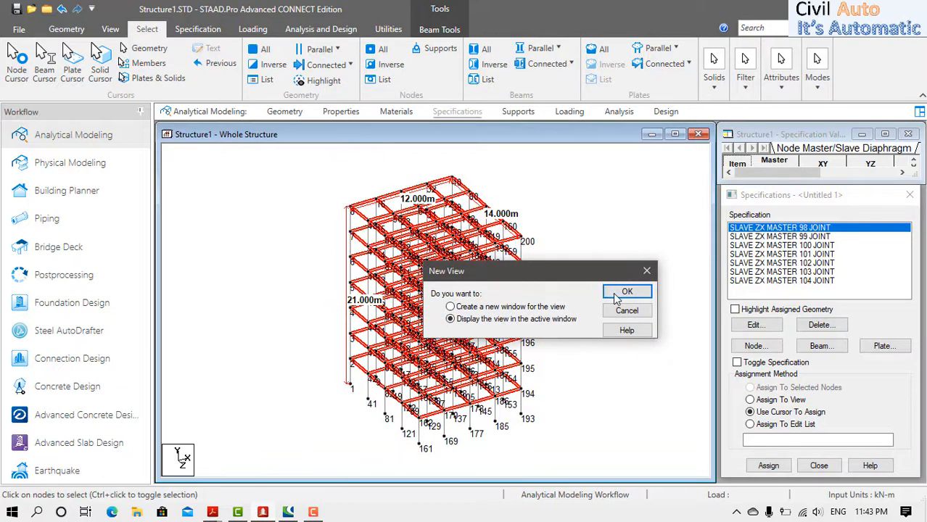
{"action": "left_click", "coordinate": [615, 294]}
Assign the SLAVE ZX MASTER 98 JOINT specification to all nodes of the lowest floor level using Assign To Selected Nodes.
{"action": "left_click", "coordinate": [110, 29]}
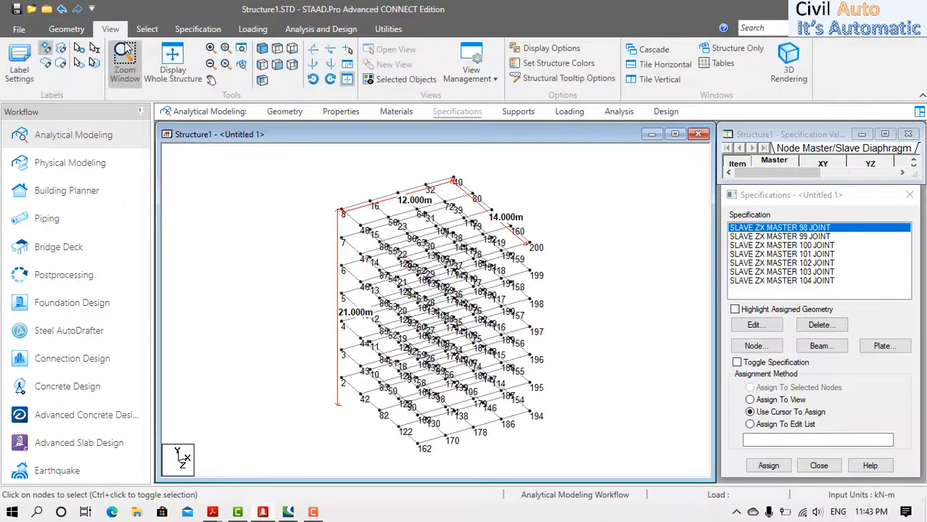
{"action": "left_click", "coordinate": [276, 65]}
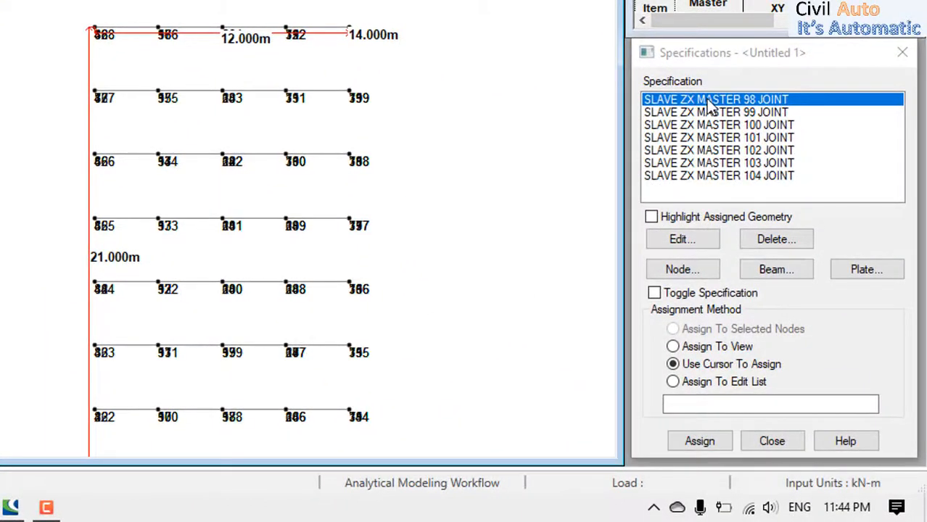
{"action": "left_click", "coordinate": [709, 101]}
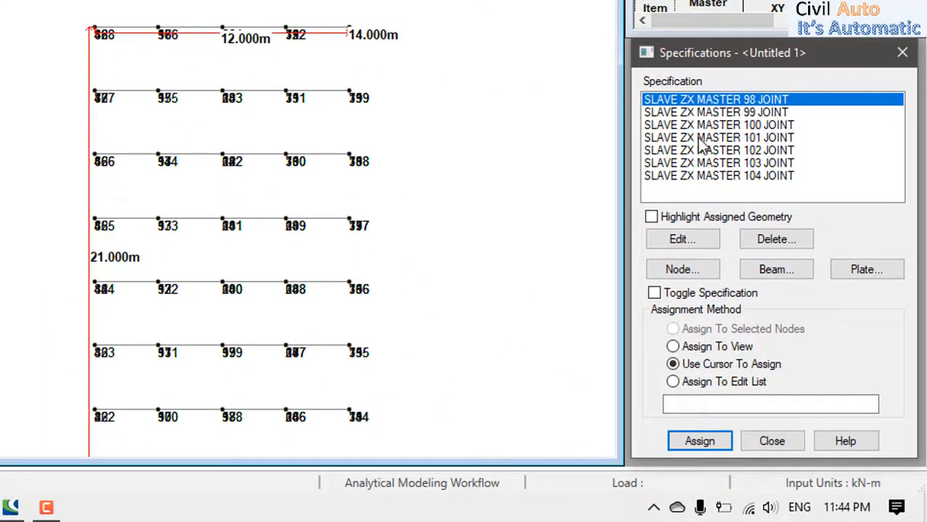
{"action": "left_click_drag", "start_coordinate": [11, 380], "coordinate": [432, 443]}
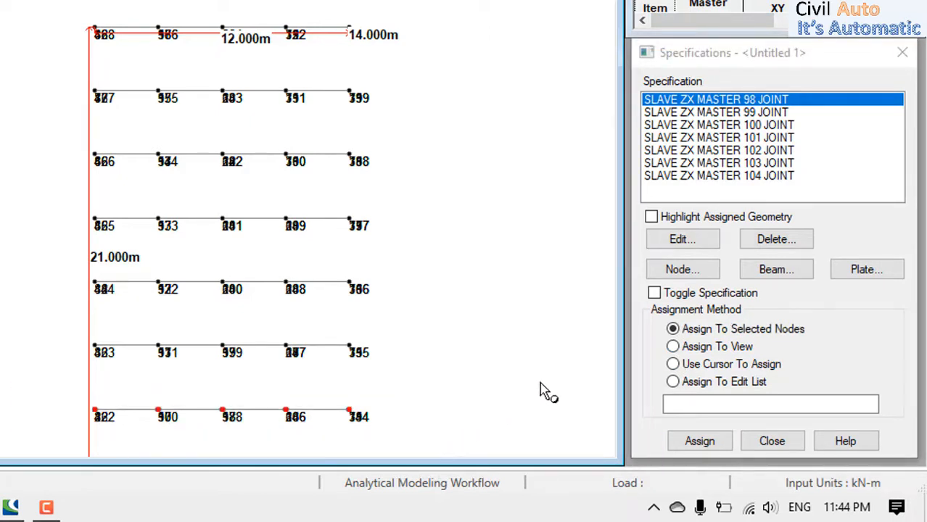
{"action": "left_click", "coordinate": [731, 330]}
{"action": "left_click", "coordinate": [697, 442]}
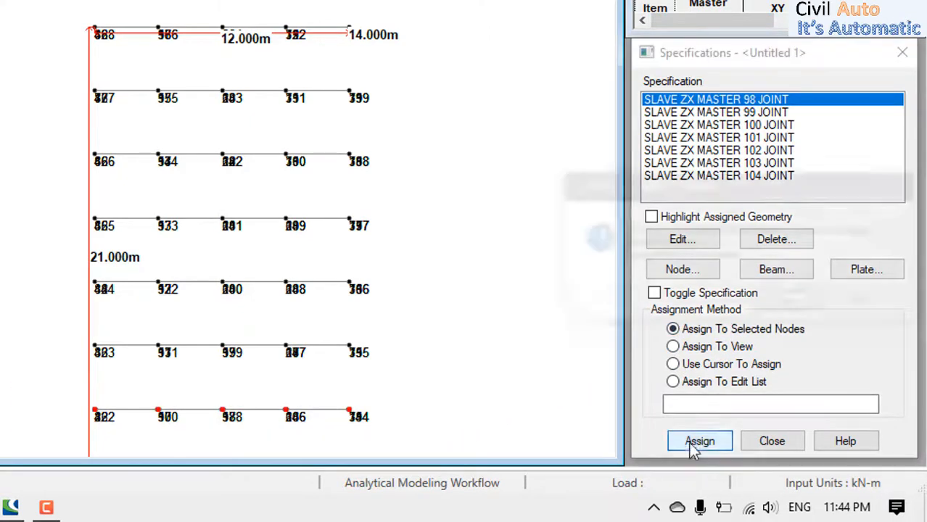
{"action": "left_click", "coordinate": [789, 303]}
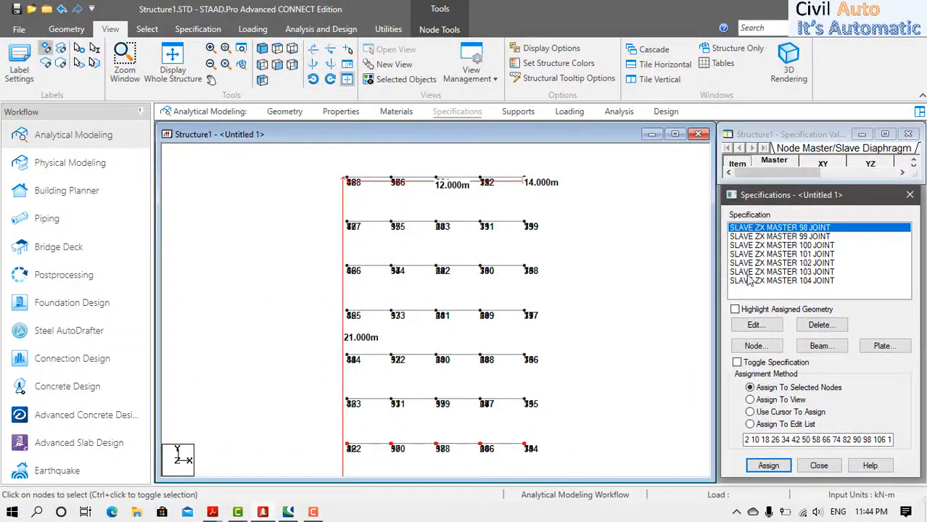
Assign the SLAVE ZX MASTER 99 JOINT specification to all nodes of the second floor level from below.
{"action": "left_click", "coordinate": [749, 190]}
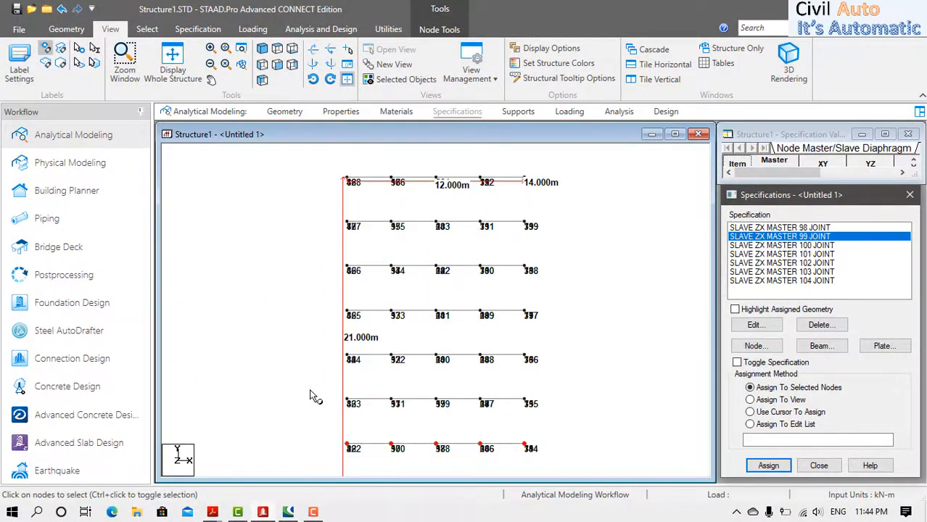
{"action": "left_click_drag", "start_coordinate": [309, 391], "coordinate": [574, 419]}
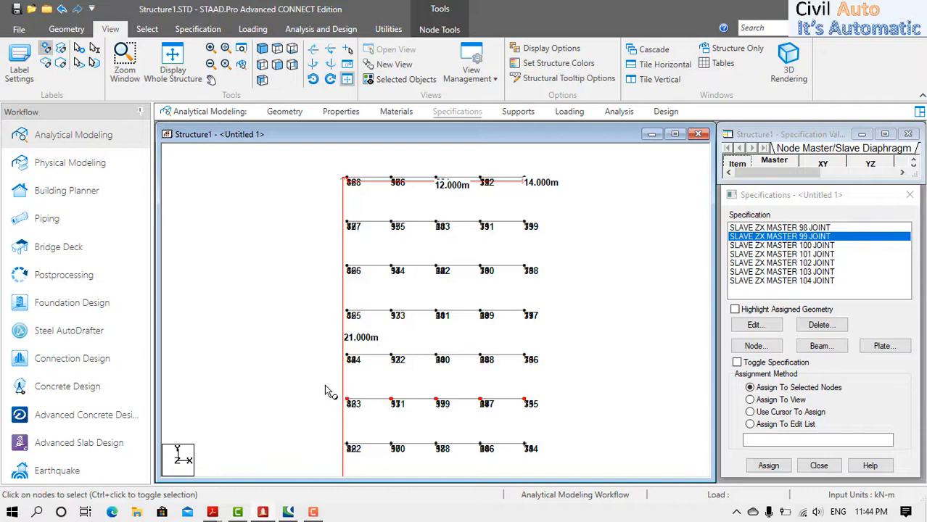
{"action": "left_click_drag", "start_coordinate": [324, 385], "coordinate": [557, 426]}
{"action": "left_click", "coordinate": [766, 464]}
{"action": "left_click", "coordinate": [816, 383]}
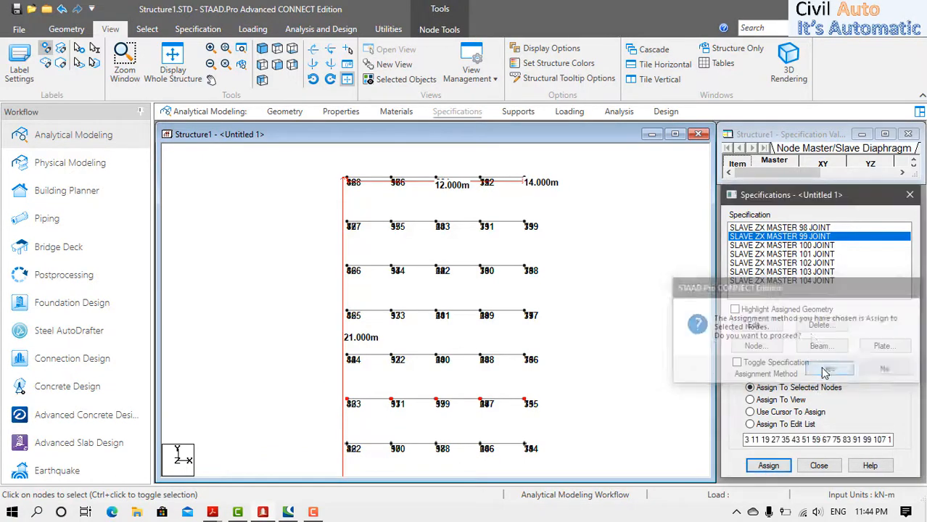
Assign the SLAVE ZX MASTER 100 JOINT specification to all nodes of the third floor level from below.
{"action": "left_click", "coordinate": [797, 246]}
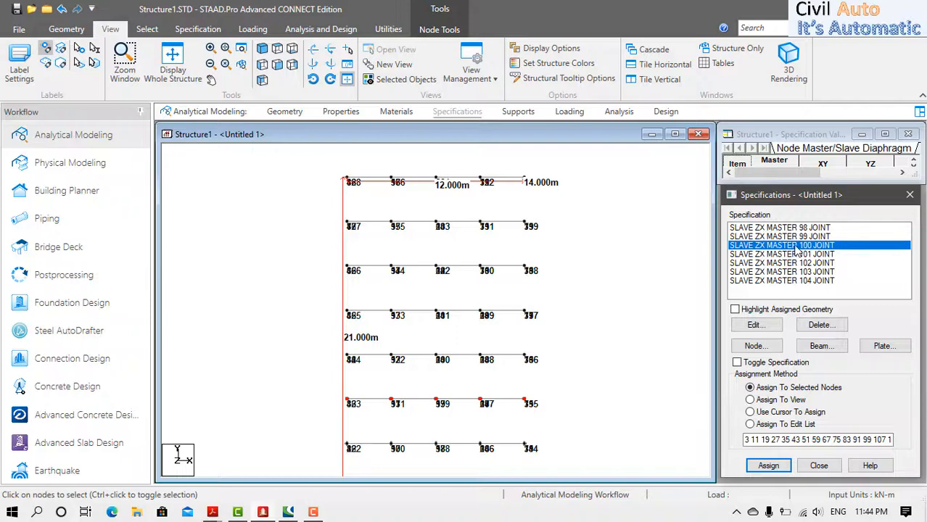
{"action": "left_click", "coordinate": [300, 342]}
{"action": "left_click_drag", "start_coordinate": [486, 370], "coordinate": [562, 373]}
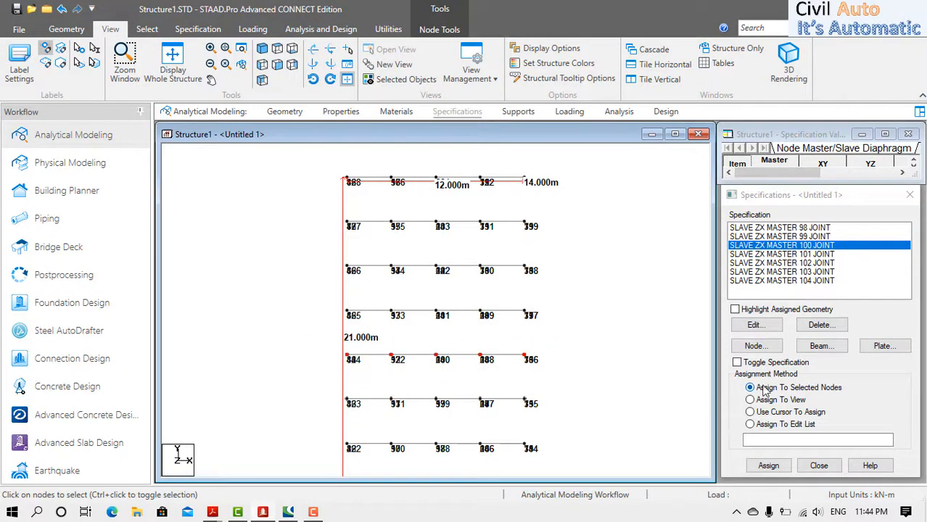
{"action": "left_click", "coordinate": [768, 465]}
{"action": "left_click", "coordinate": [825, 368]}
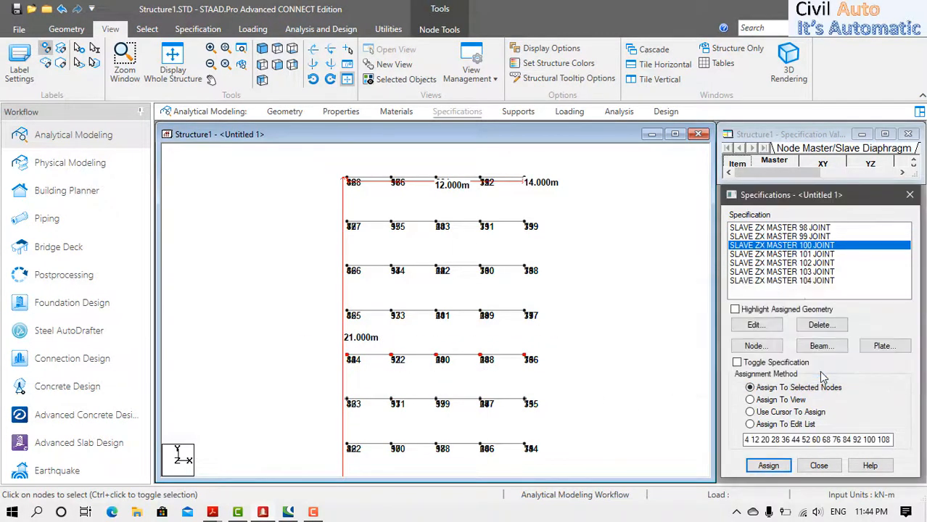
Assign the SLAVE ZX MASTER 101 JOINT specification to all nodes of the fourth floor level from below.
{"action": "left_click", "coordinate": [789, 255]}
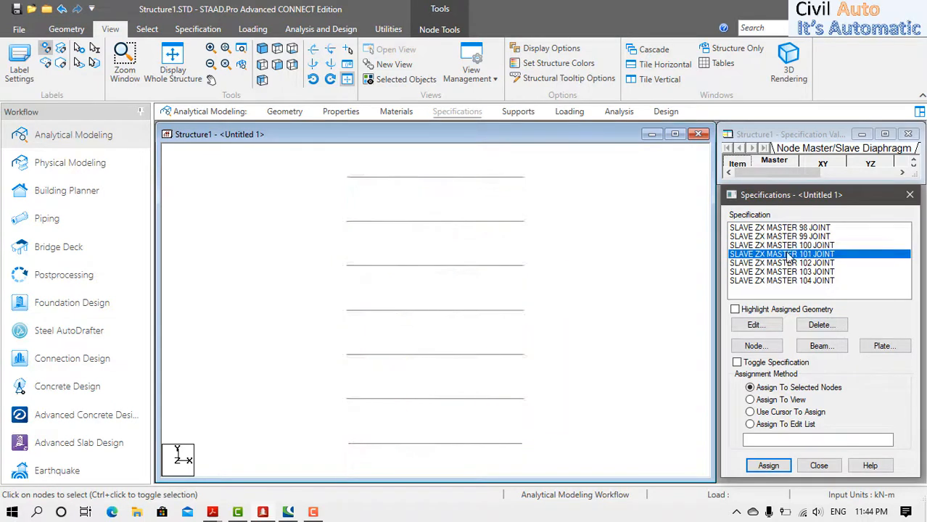
{"action": "left_click_drag", "start_coordinate": [302, 298], "coordinate": [658, 341]}
{"action": "left_click", "coordinate": [750, 387]}
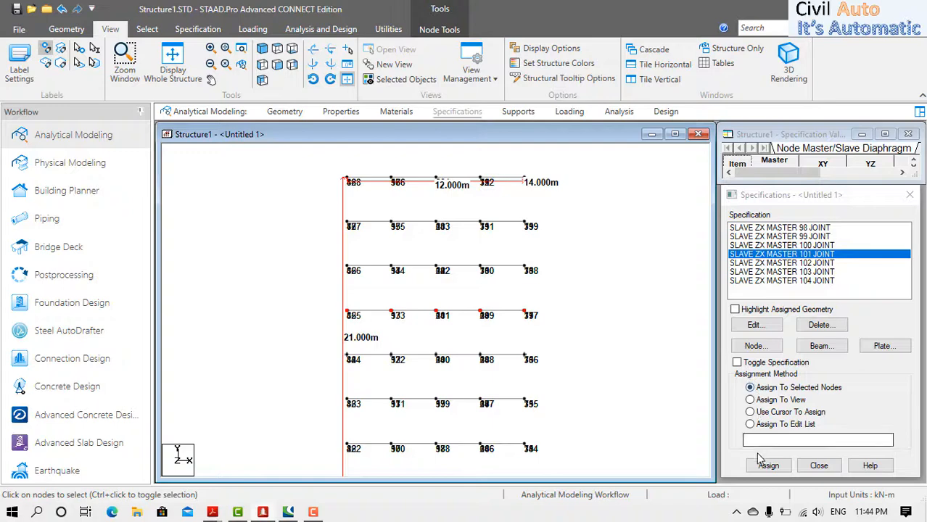
{"action": "left_click", "coordinate": [768, 466]}
{"action": "left_click", "coordinate": [829, 369]}
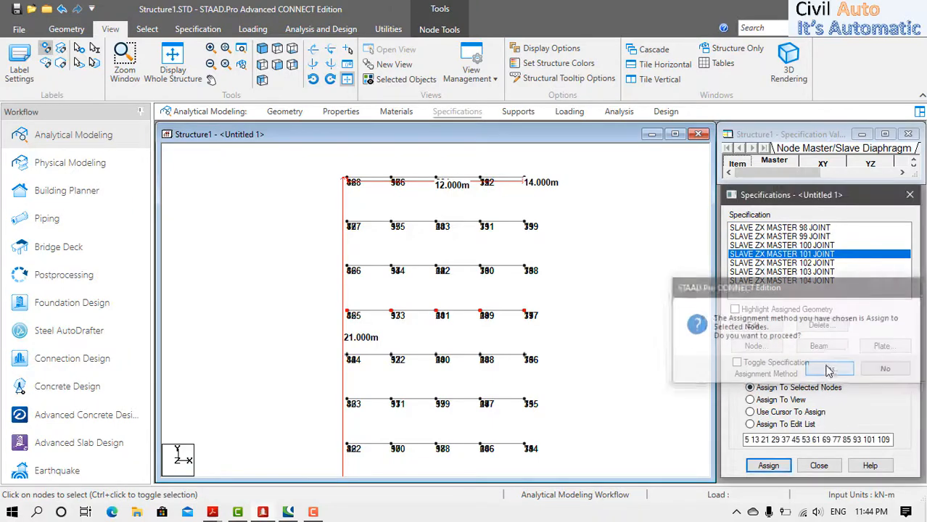
Assign the SLAVE ZX MASTER 102 JOINT specification to all nodes of the fifth floor level from below.
{"action": "left_click", "coordinate": [783, 263]}
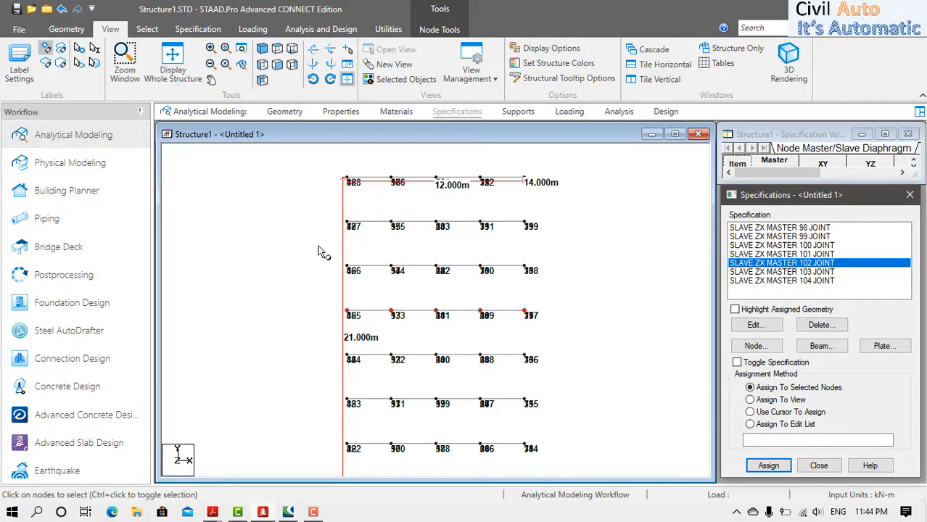
{"action": "left_click_drag", "start_coordinate": [318, 251], "coordinate": [553, 277]}
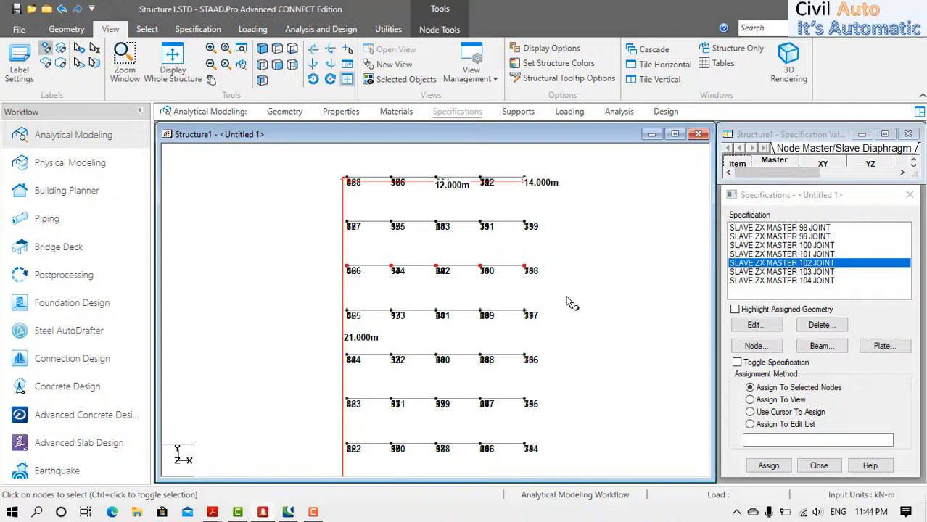
{"action": "left_click", "coordinate": [768, 466]}
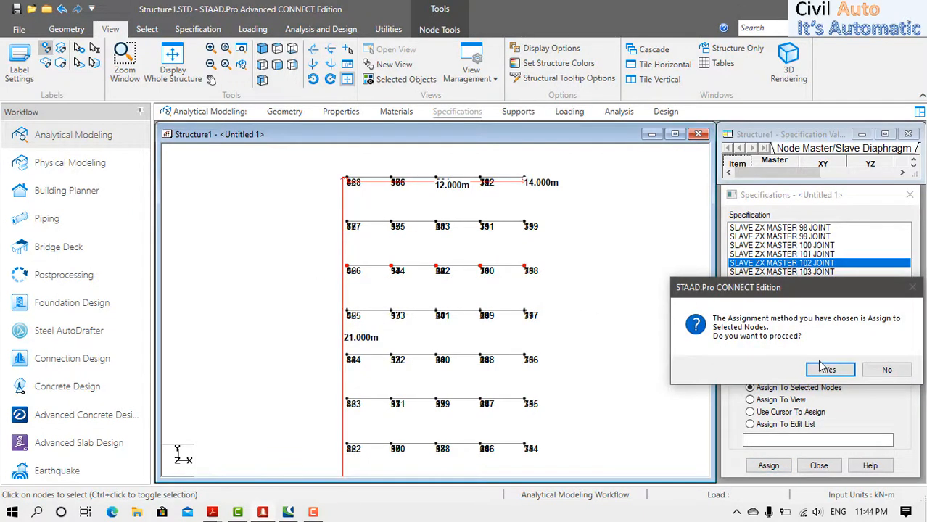
{"action": "left_click", "coordinate": [827, 370]}
Assign the SLAVE ZX MASTER 103 JOINT specification to all nodes of the sixth floor level from below.
{"action": "left_click", "coordinate": [801, 272]}
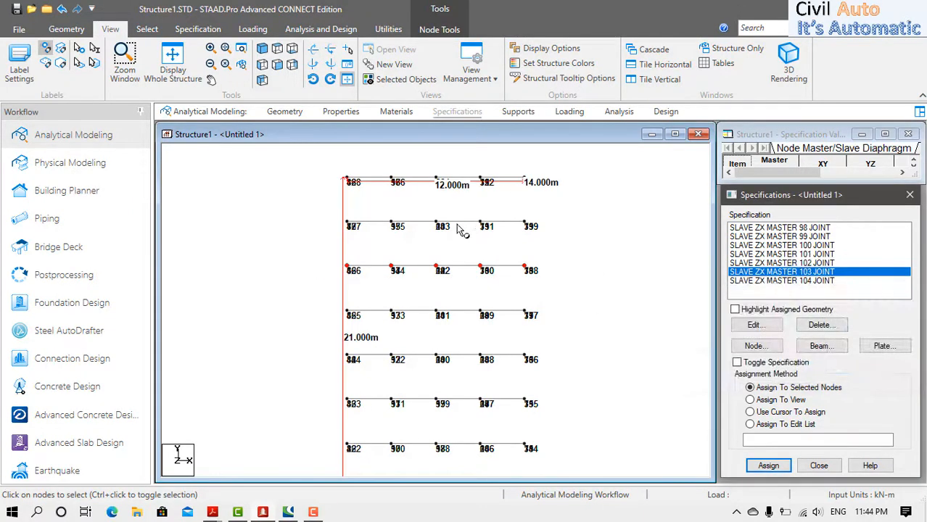
{"action": "left_click_drag", "start_coordinate": [331, 206], "coordinate": [561, 234]}
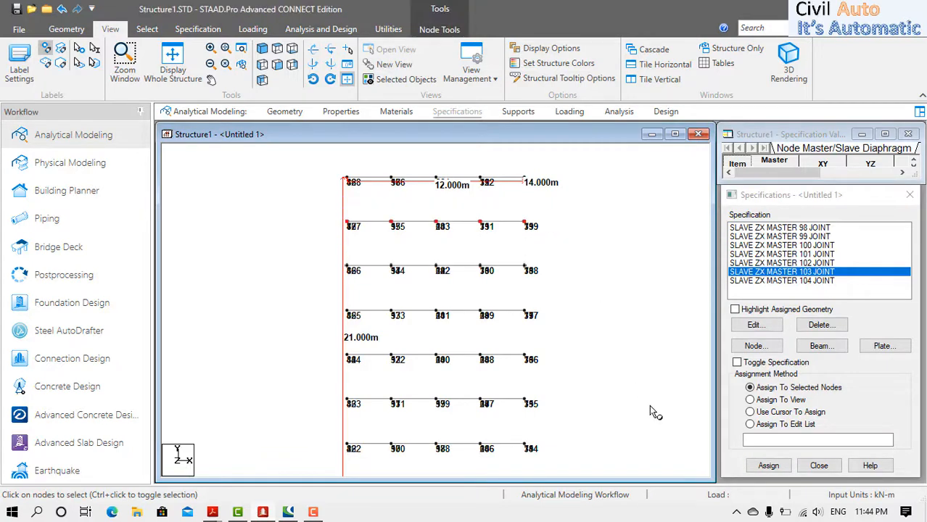
{"action": "left_click", "coordinate": [769, 466]}
{"action": "left_click", "coordinate": [825, 369]}
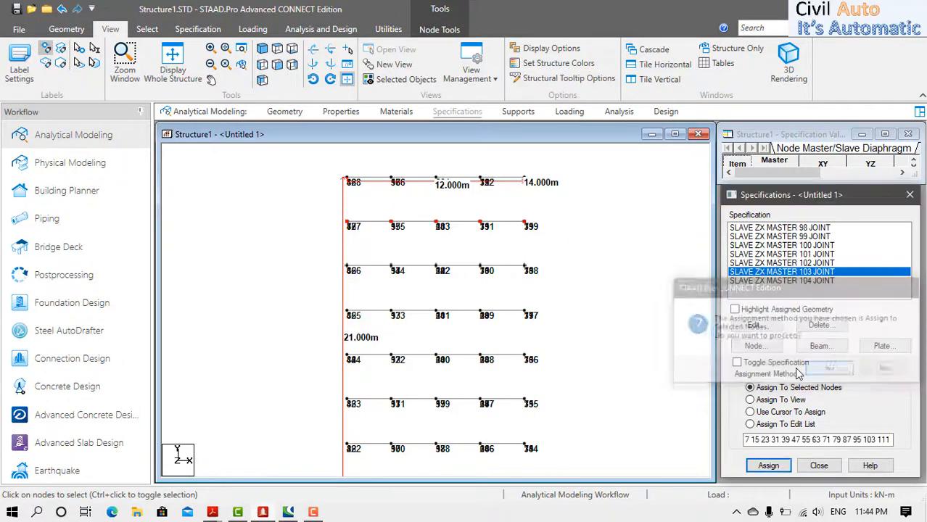
Assign the SLAVE ZX MASTER 104 JOINT specification to all nodes of the topmost floor level and clear the node selection.
{"action": "left_click", "coordinate": [806, 281]}
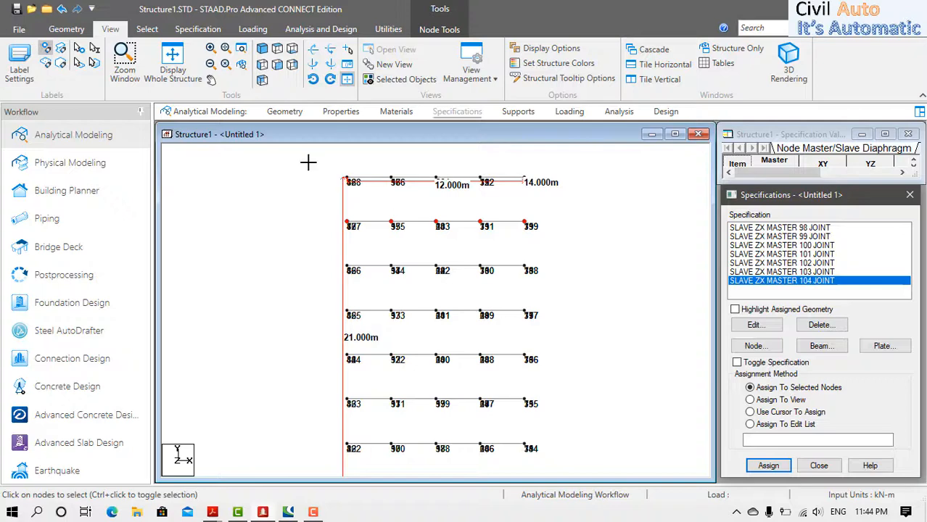
{"action": "left_click_drag", "start_coordinate": [308, 163], "coordinate": [572, 198]}
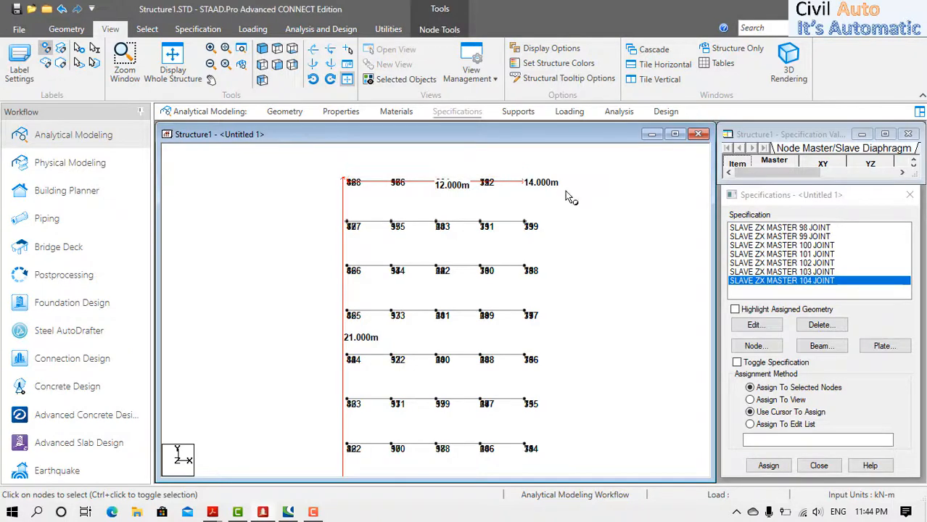
{"action": "left_click", "coordinate": [763, 465]}
{"action": "left_click", "coordinate": [825, 368]}
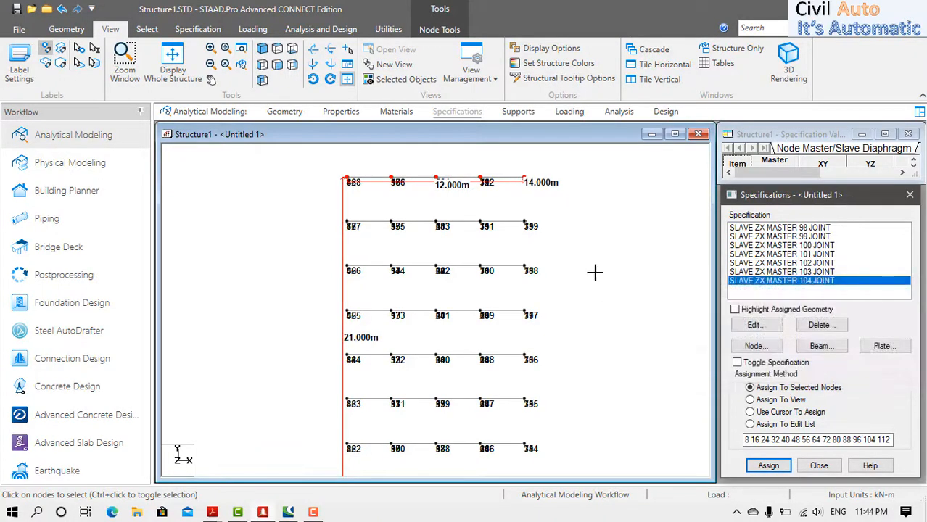
{"action": "left_click", "coordinate": [595, 272]}
{"action": "left_click_drag", "start_coordinate": [763, 228], "coordinate": [766, 284]}
{"action": "left_click", "coordinate": [606, 309]}
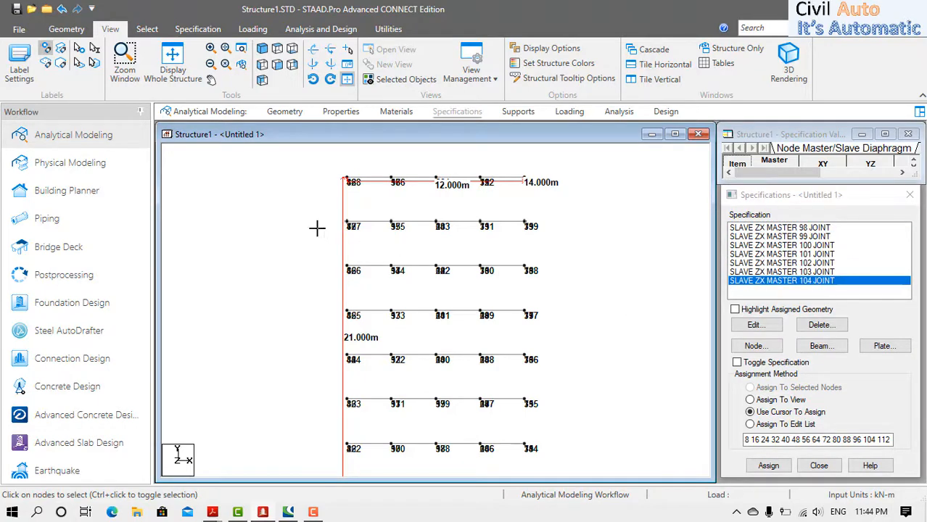
Hide the node numbers and the overall dimension lines of the isolated floor beams in isometric view.
{"action": "left_click", "coordinate": [262, 49]}
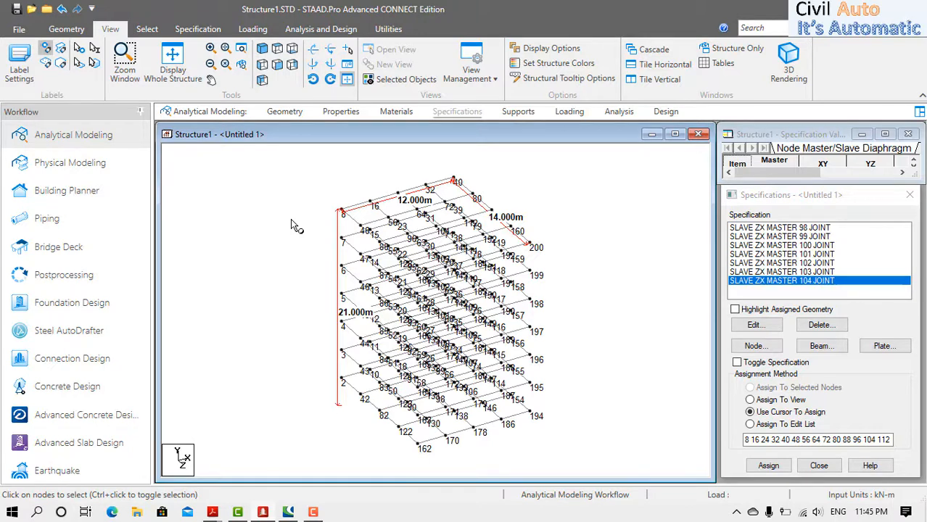
{"action": "key", "text": "shift+n"}
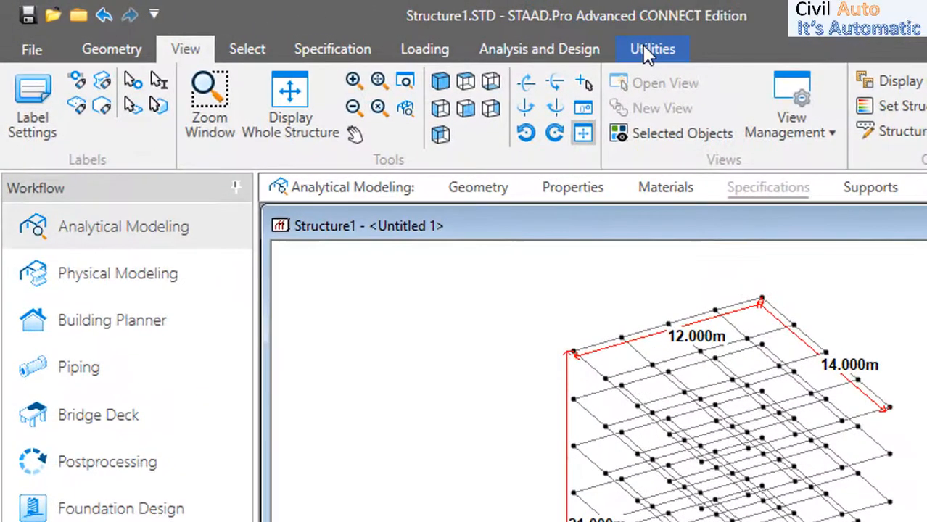
{"action": "left_click", "coordinate": [388, 29]}
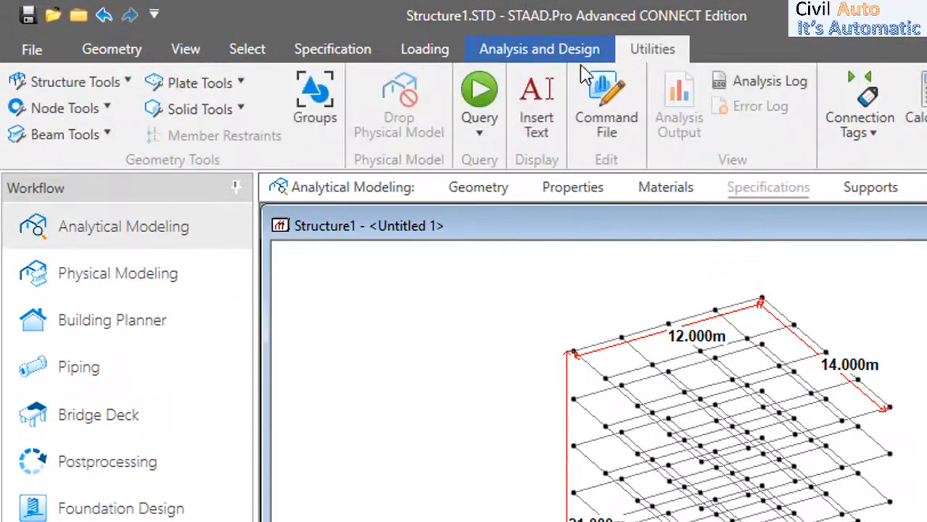
{"action": "left_click", "coordinate": [77, 100]}
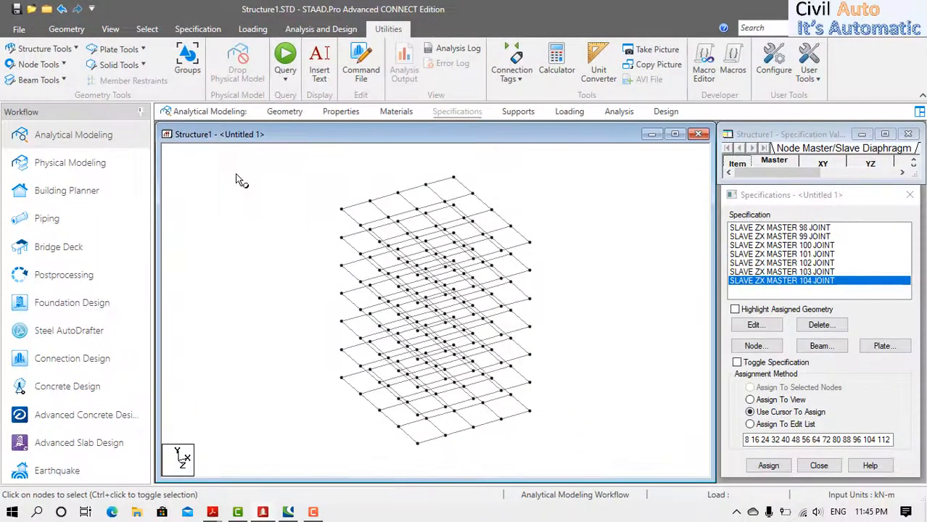
Turn on the Master Slave labels for the isolated floor beams and examine each floor's links in the front view.
{"action": "right_click", "coordinate": [517, 175]}
{"action": "left_click", "coordinate": [541, 381]}
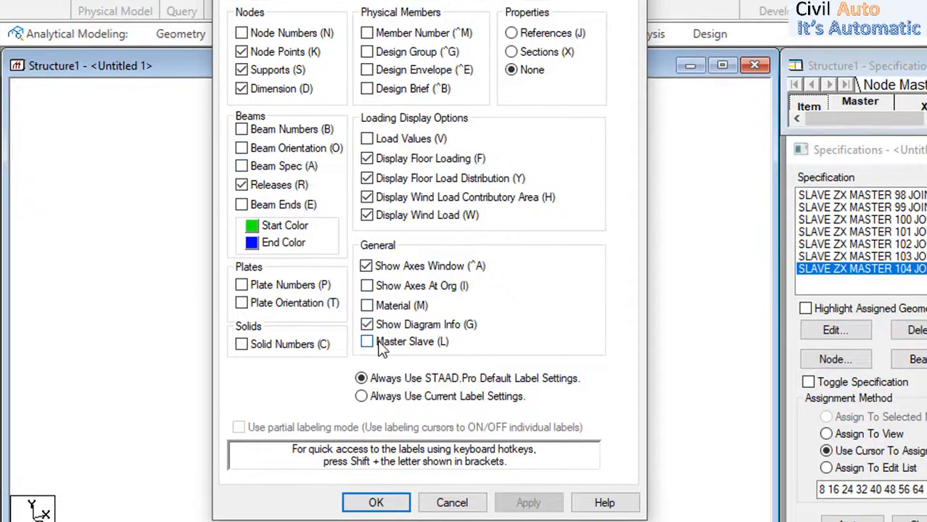
{"action": "left_click", "coordinate": [367, 342]}
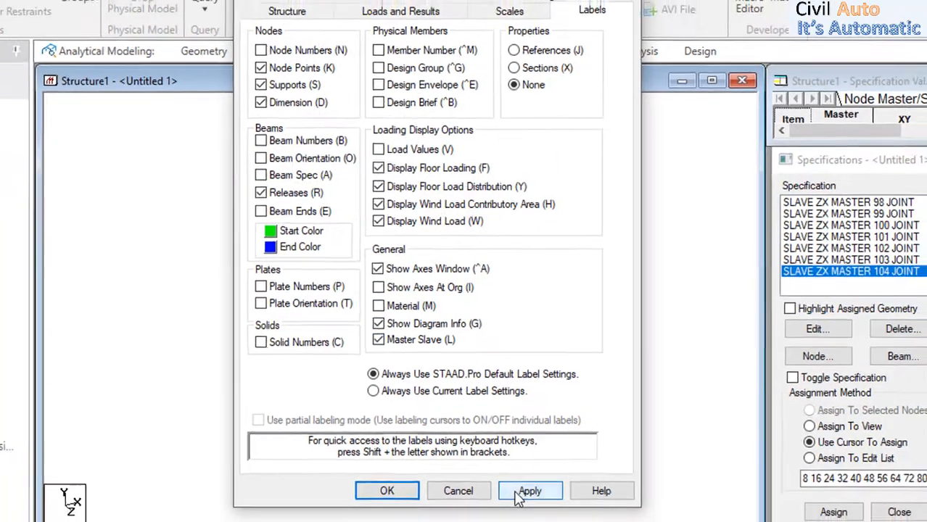
{"action": "left_click", "coordinate": [517, 493]}
{"action": "left_click", "coordinate": [458, 492]}
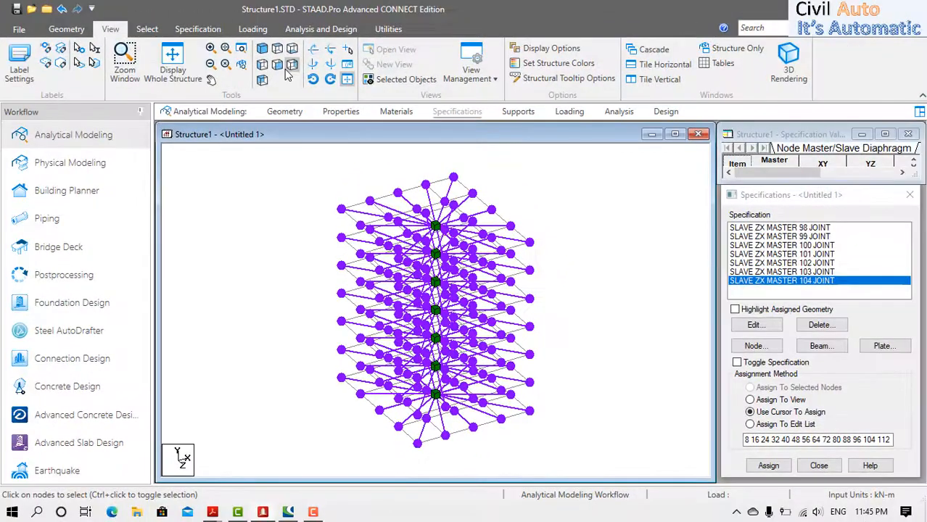
{"action": "left_click", "coordinate": [275, 71]}
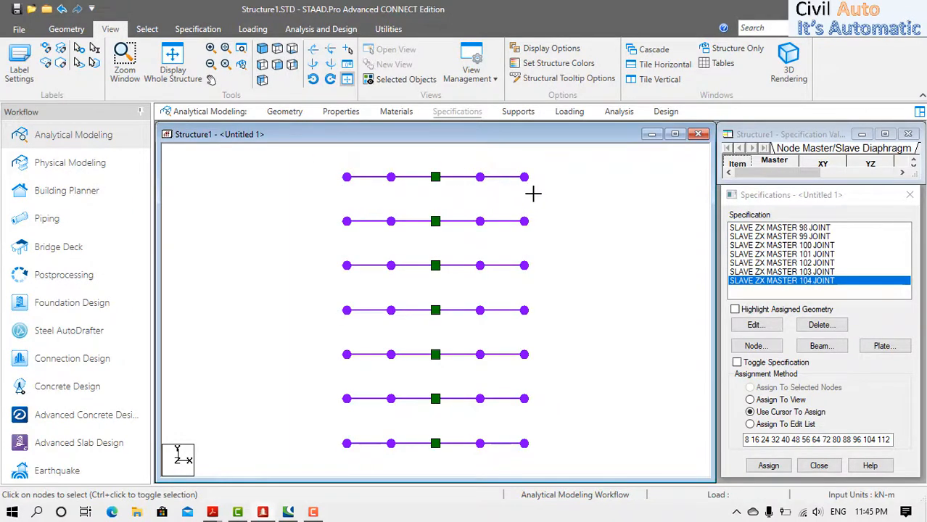
{"action": "left_click_drag", "start_coordinate": [541, 365], "coordinate": [541, 461]}
{"action": "left_click", "coordinate": [568, 306]}
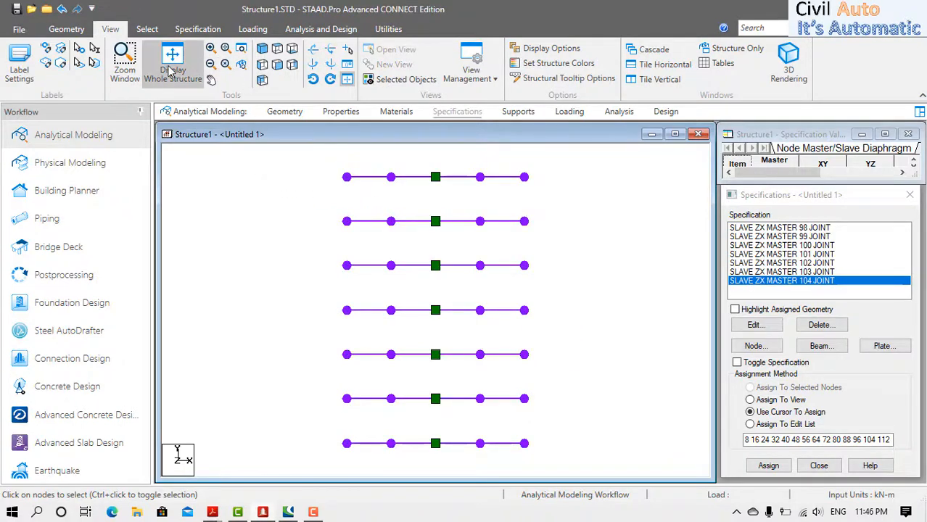
Display the whole structure and turn off the Master Slave labels.
{"action": "left_click", "coordinate": [173, 61]}
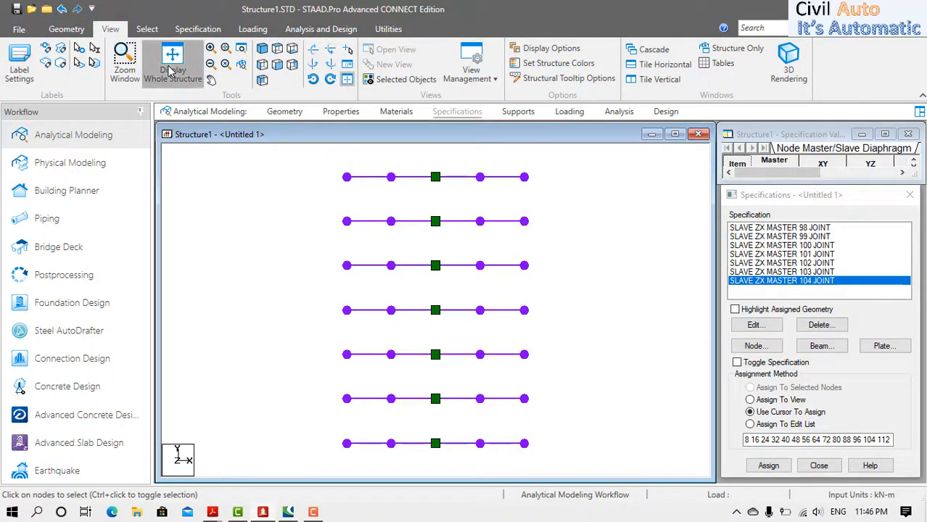
{"action": "right_click", "coordinate": [283, 188]}
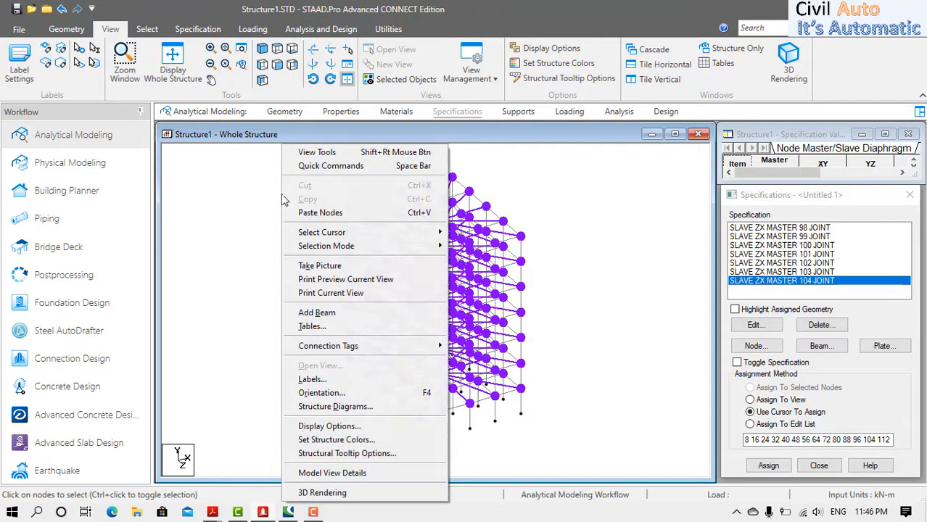
{"action": "left_click", "coordinate": [327, 382]}
{"action": "left_click", "coordinate": [444, 333]}
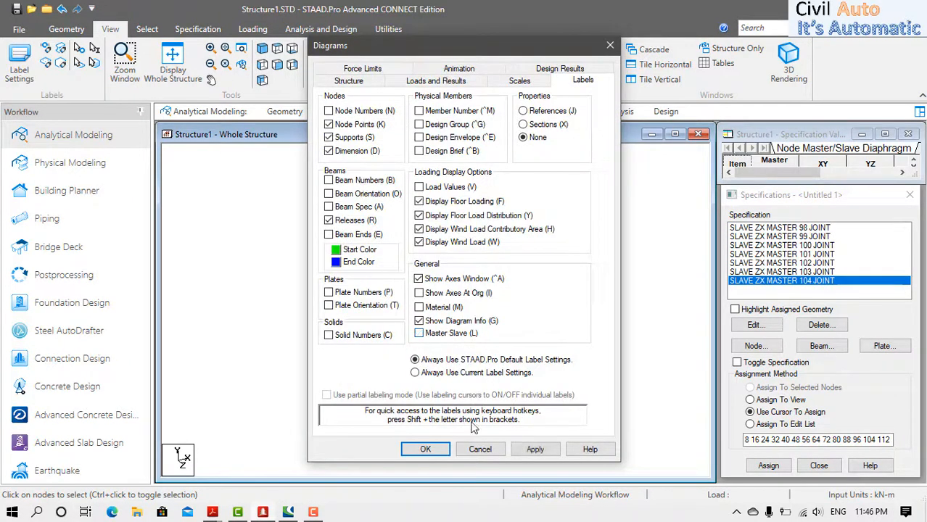
{"action": "left_click", "coordinate": [426, 450]}
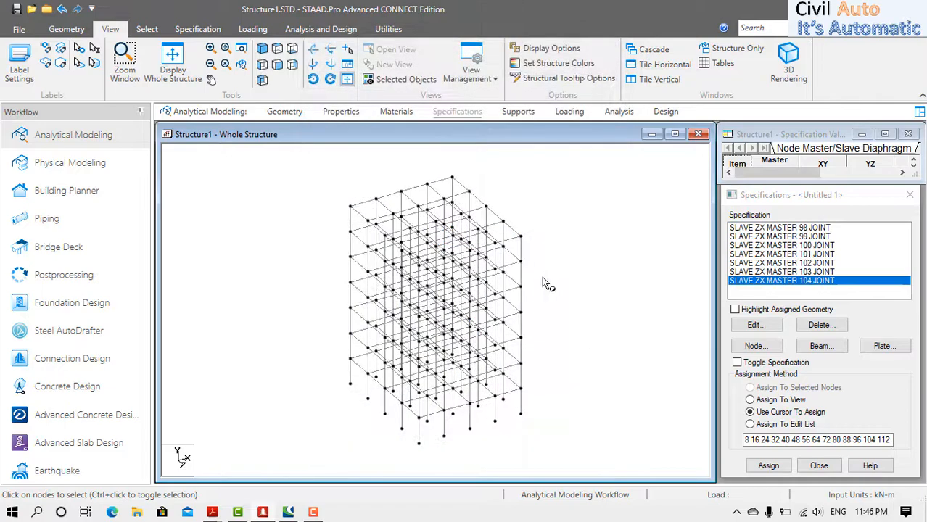
Create a fixed support definition for the structure.
{"action": "left_click", "coordinate": [517, 112]}
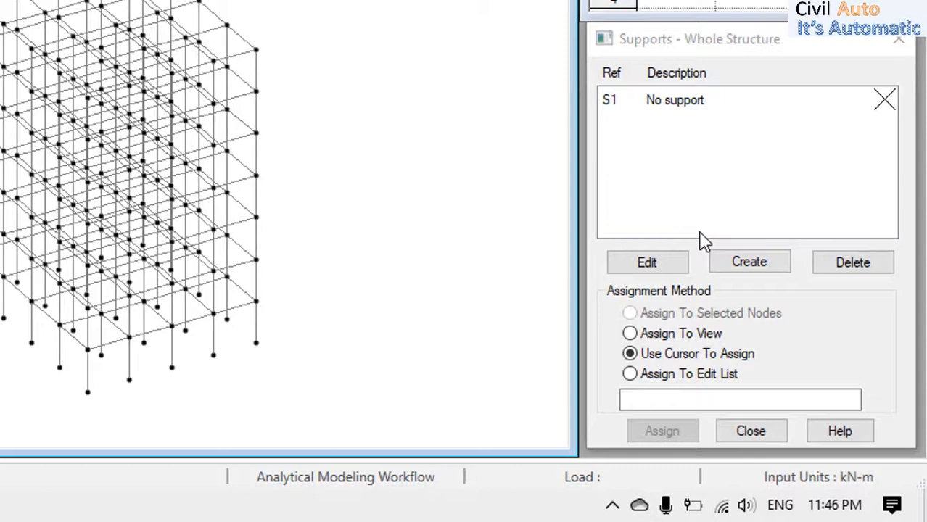
{"action": "left_click", "coordinate": [747, 262]}
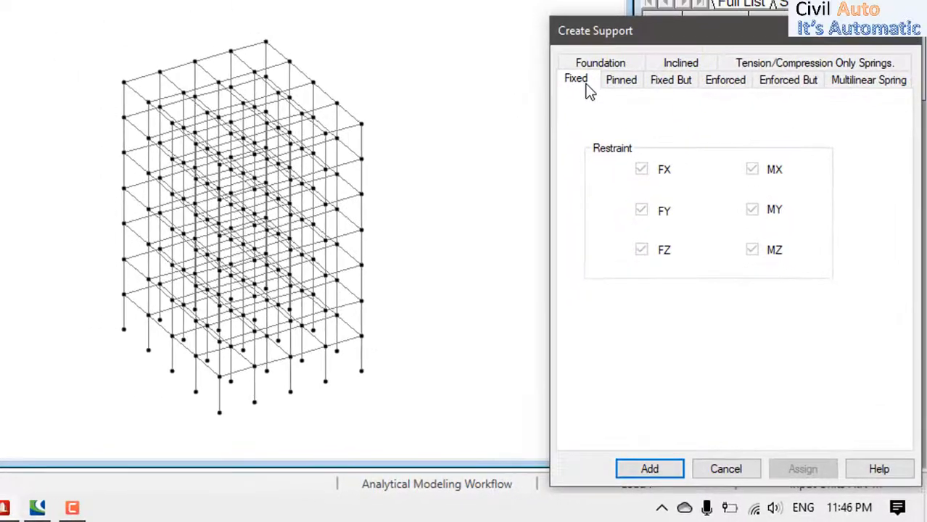
{"action": "left_click", "coordinate": [655, 470]}
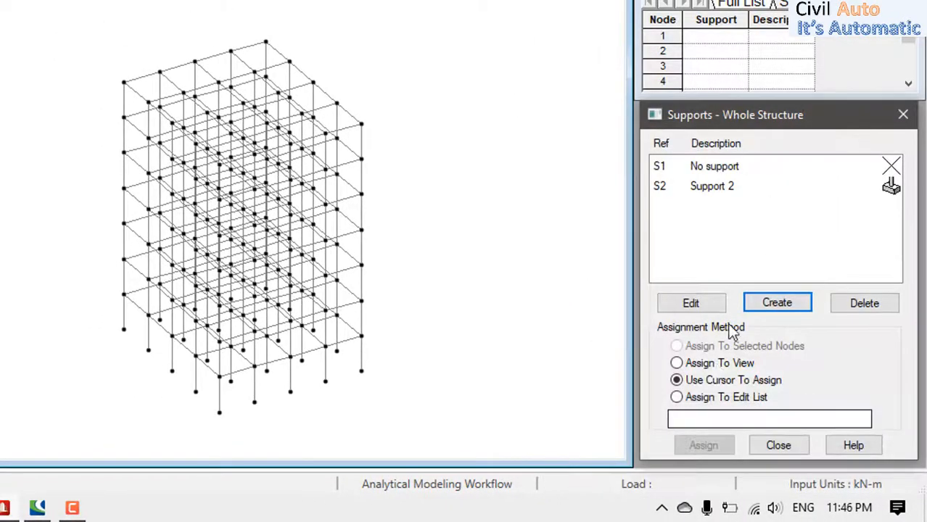
Assign the fixed support to all column base nodes, selected in front view, and clear the node selection.
{"action": "left_click", "coordinate": [696, 187]}
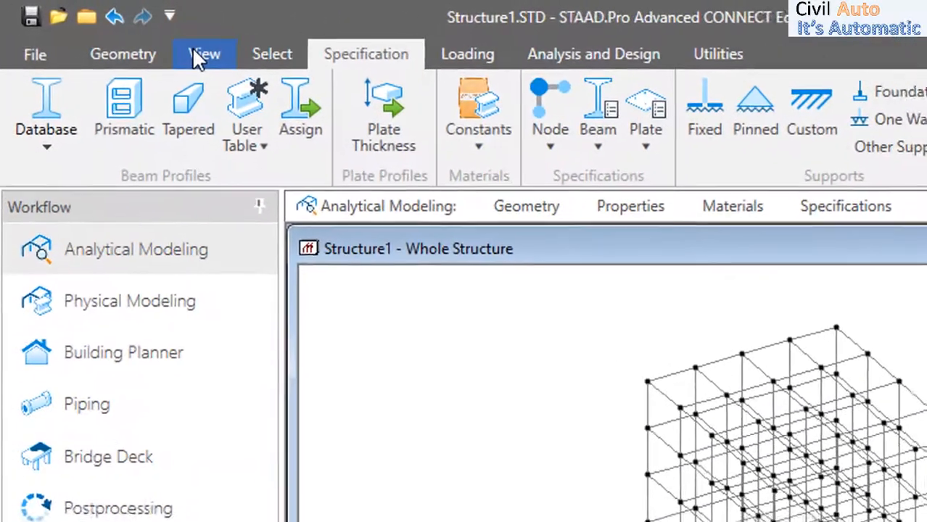
{"action": "left_click", "coordinate": [111, 29]}
{"action": "left_click", "coordinate": [520, 122]}
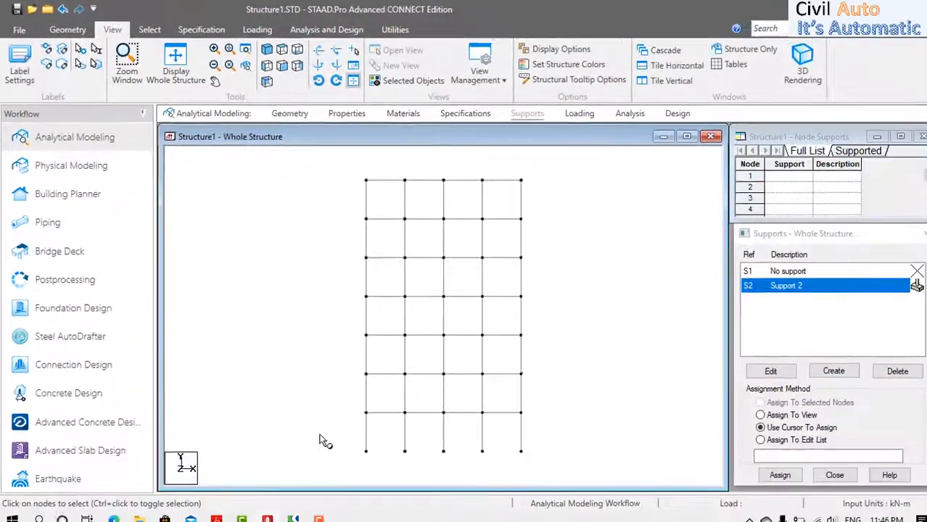
{"action": "left_click_drag", "start_coordinate": [323, 439], "coordinate": [572, 467]}
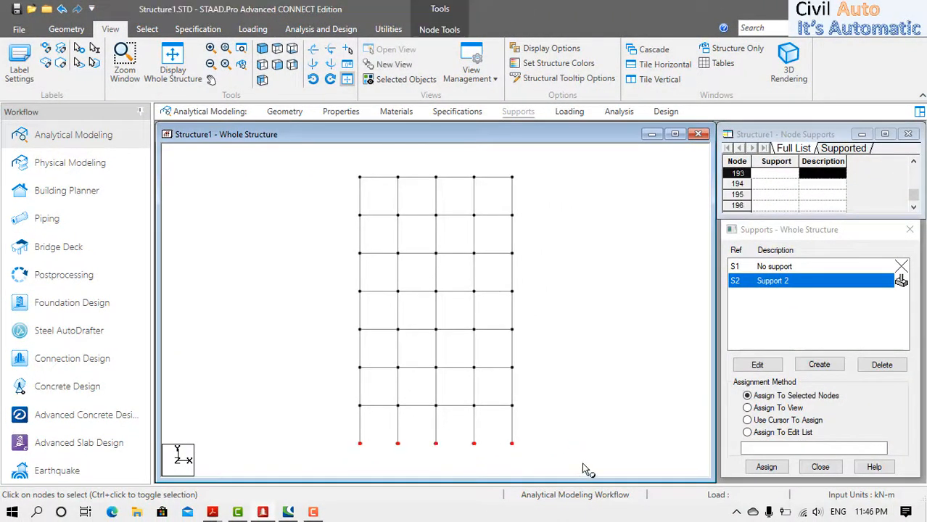
{"action": "left_click", "coordinate": [767, 467]}
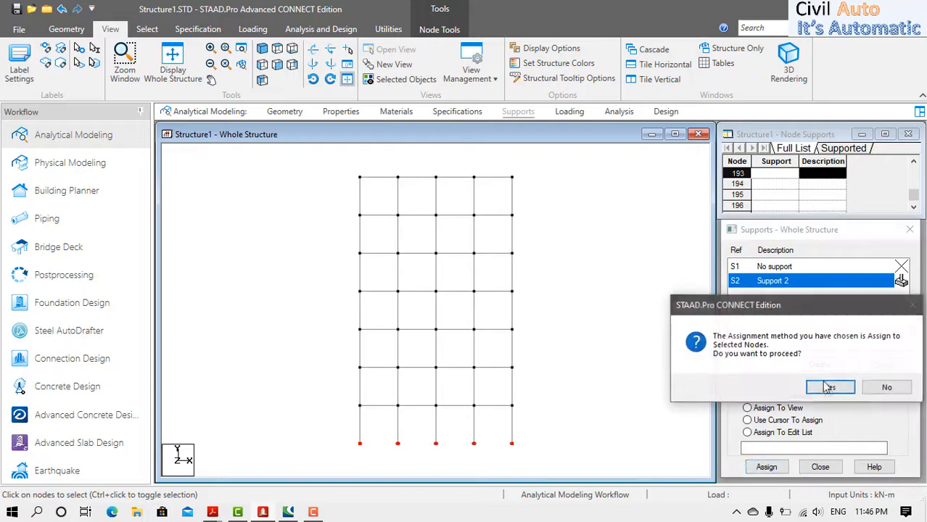
{"action": "left_click", "coordinate": [769, 386]}
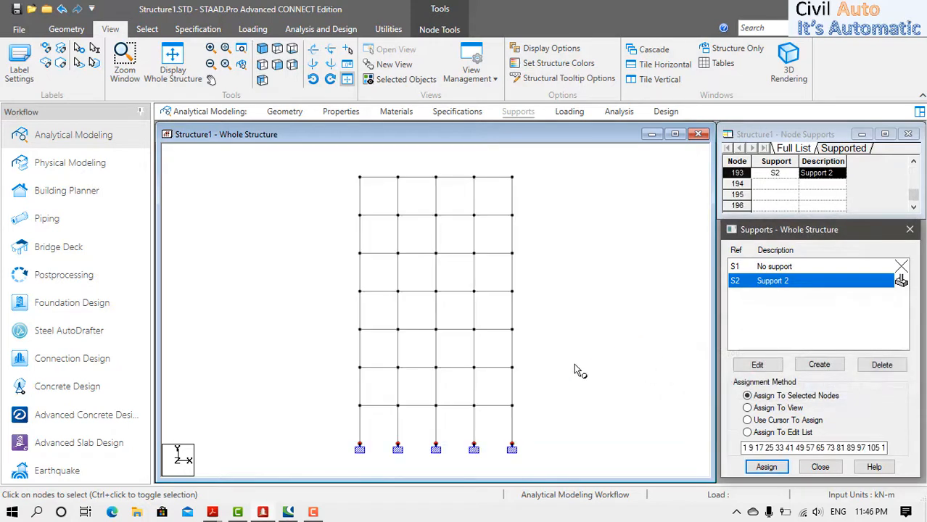
{"action": "left_click", "coordinate": [266, 338]}
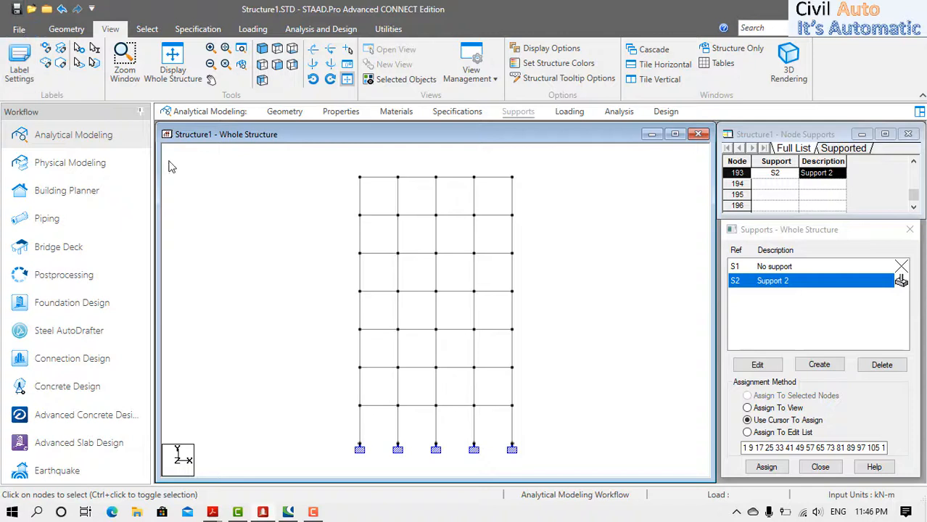
{"action": "left_click", "coordinate": [453, 325]}
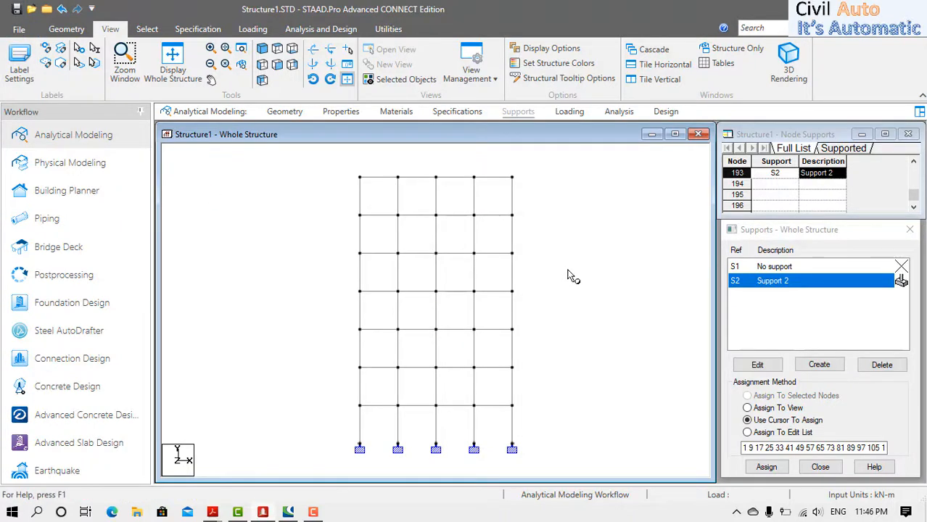
Open the load definitions, select all members of the frame in front view, and clear the selection.
{"action": "left_click", "coordinate": [567, 111]}
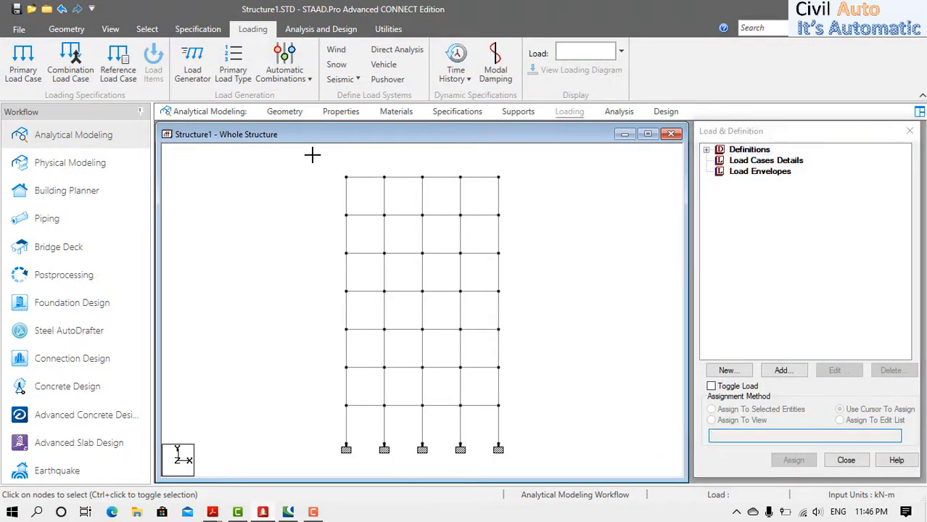
{"action": "left_click_drag", "start_coordinate": [313, 155], "coordinate": [519, 458]}
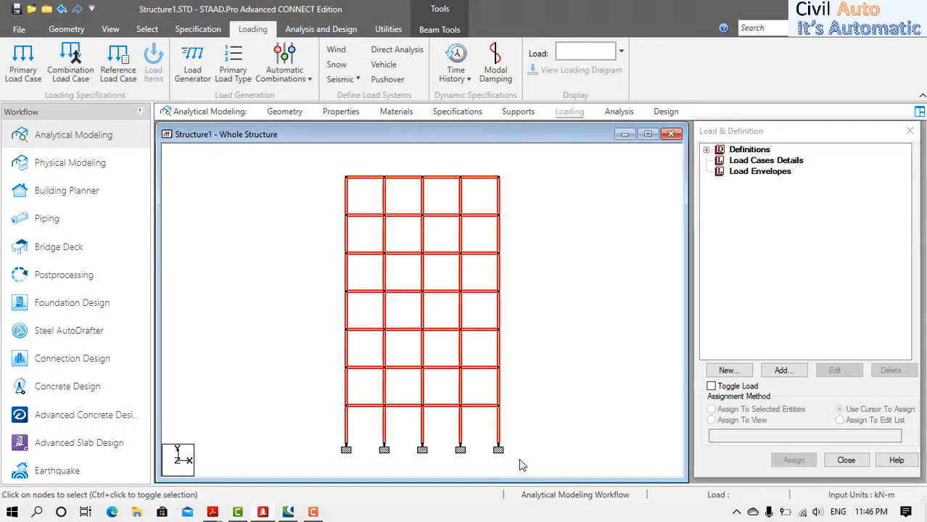
{"action": "left_click", "coordinate": [540, 295]}
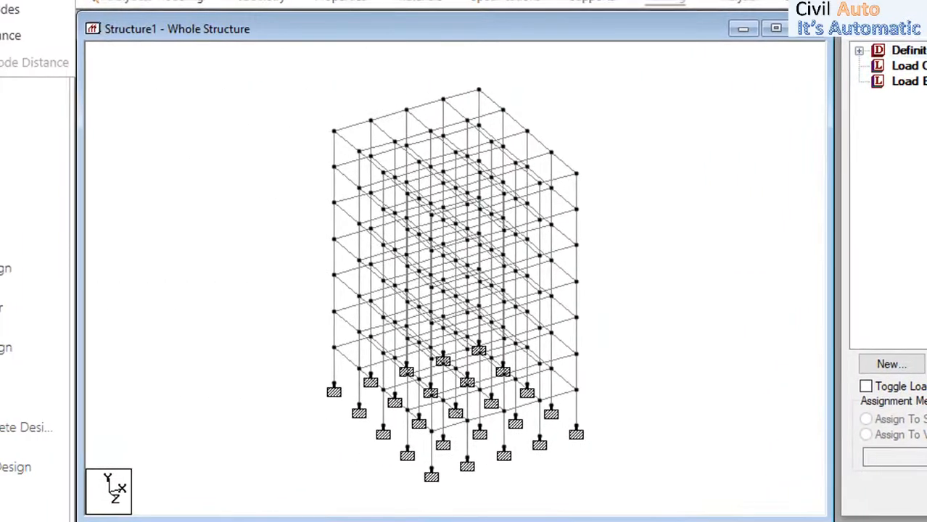
Measure the node-to-node distances for the frame's overall height and its two plan lengths along the top edges.
{"action": "left_click", "coordinate": [22, 35]}
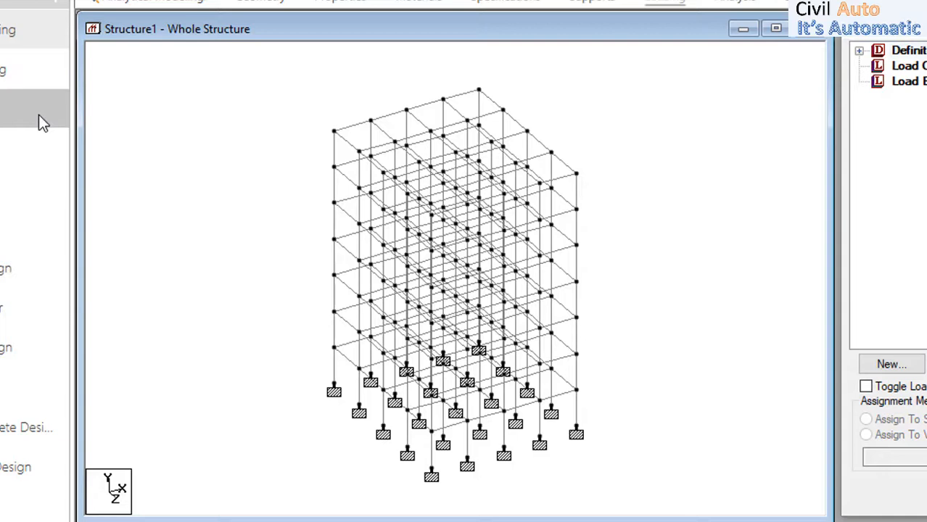
{"action": "left_click", "coordinate": [335, 383]}
{"action": "left_click", "coordinate": [333, 133]}
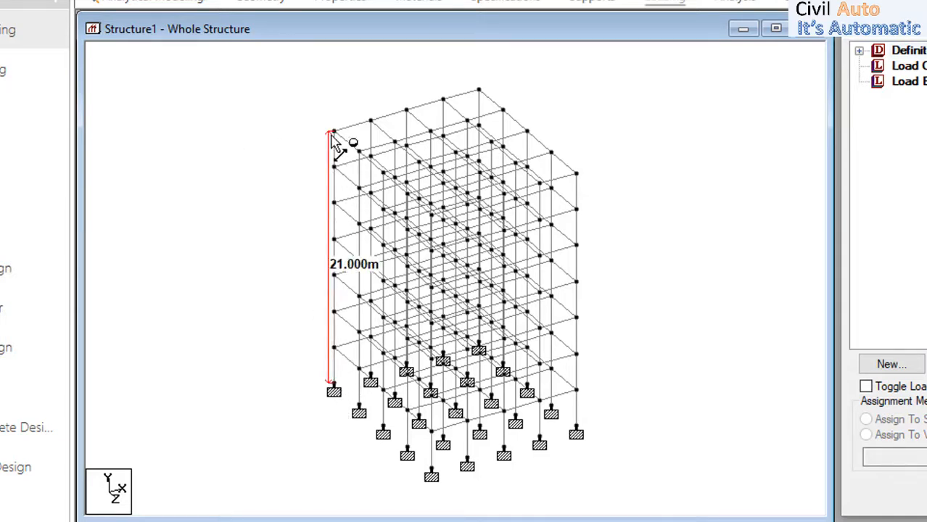
{"action": "left_click", "coordinate": [479, 91]}
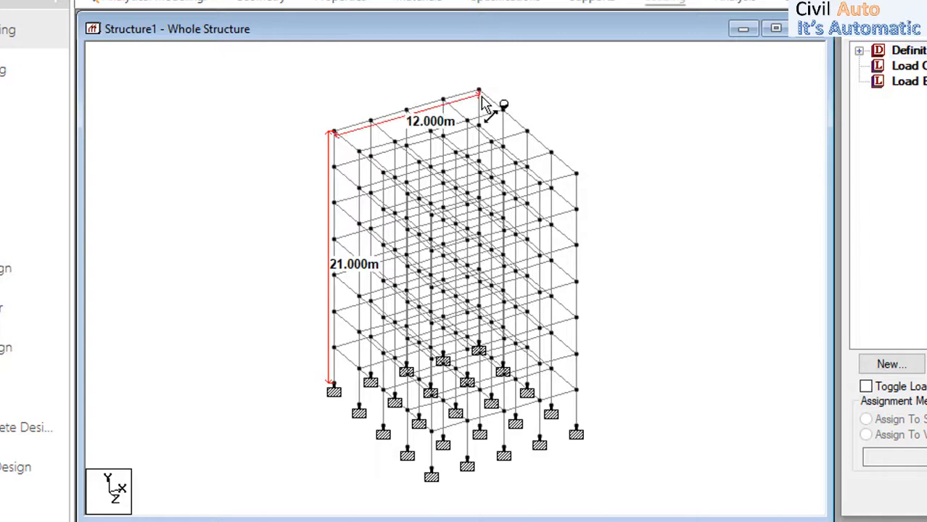
{"action": "left_click", "coordinate": [480, 91]}
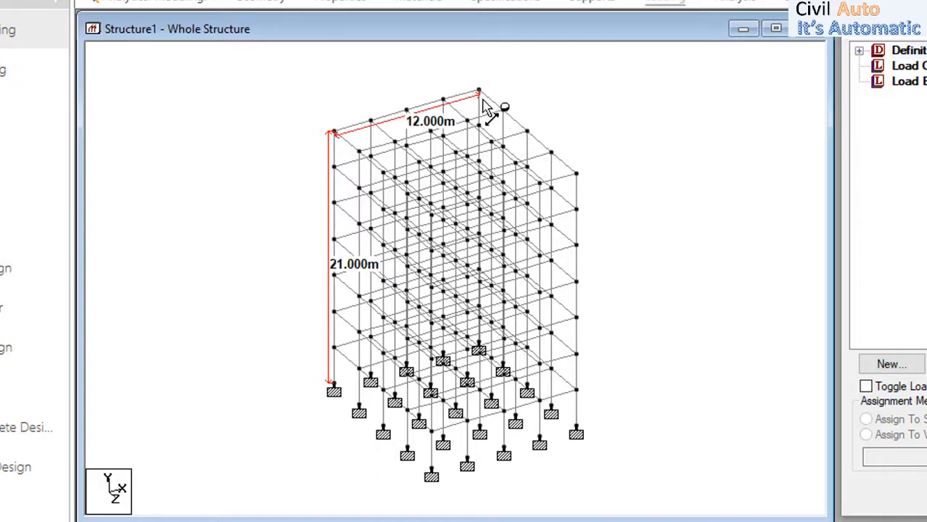
{"action": "left_click", "coordinate": [575, 174]}
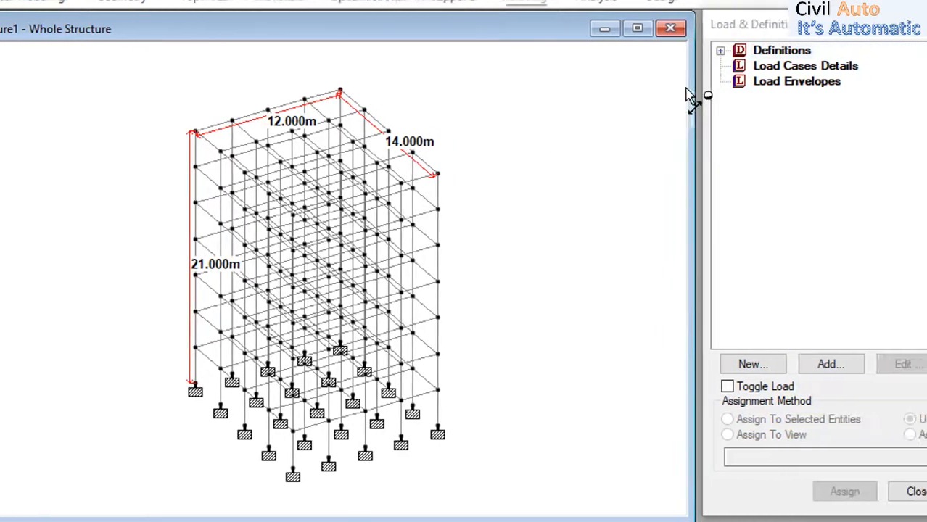
Start a new seismic definition in the load definitions and set its code type to Indian:IS 1893-2016.
{"action": "left_click", "coordinate": [614, 51]}
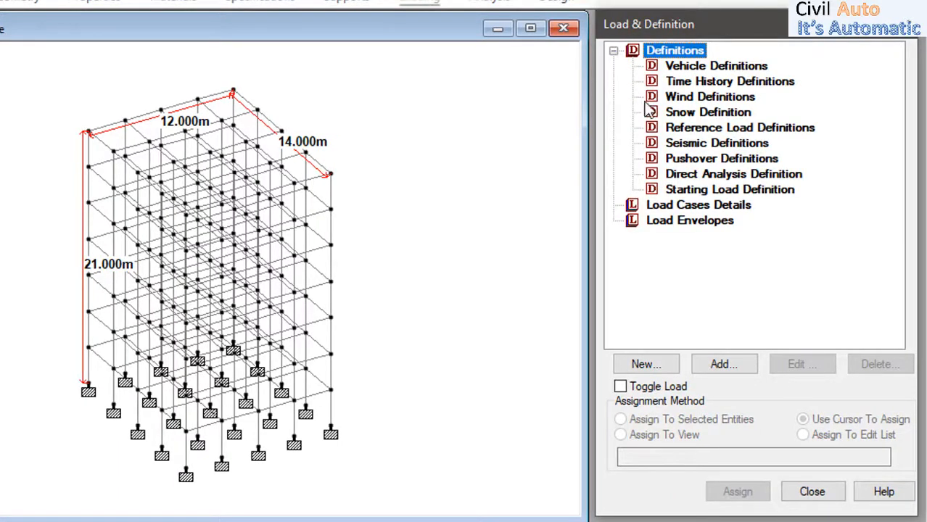
{"action": "left_click", "coordinate": [698, 147]}
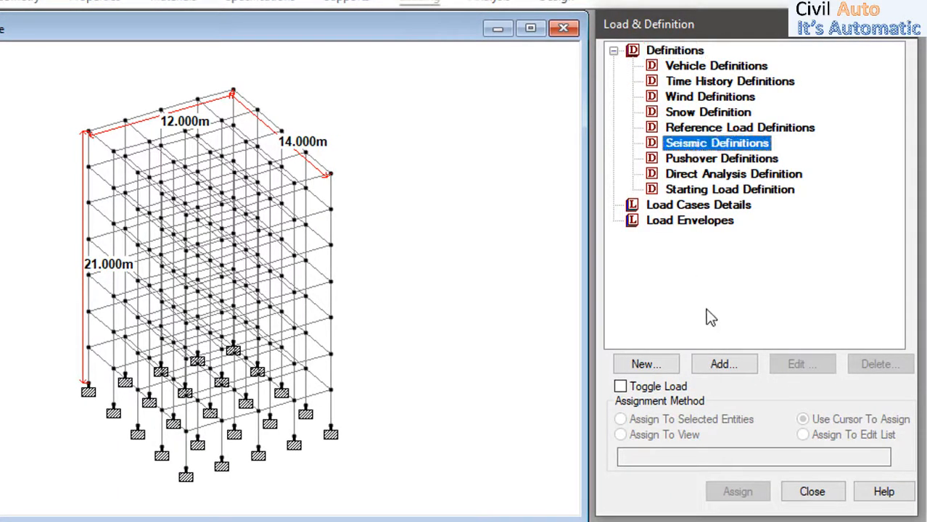
{"action": "left_click", "coordinate": [718, 366]}
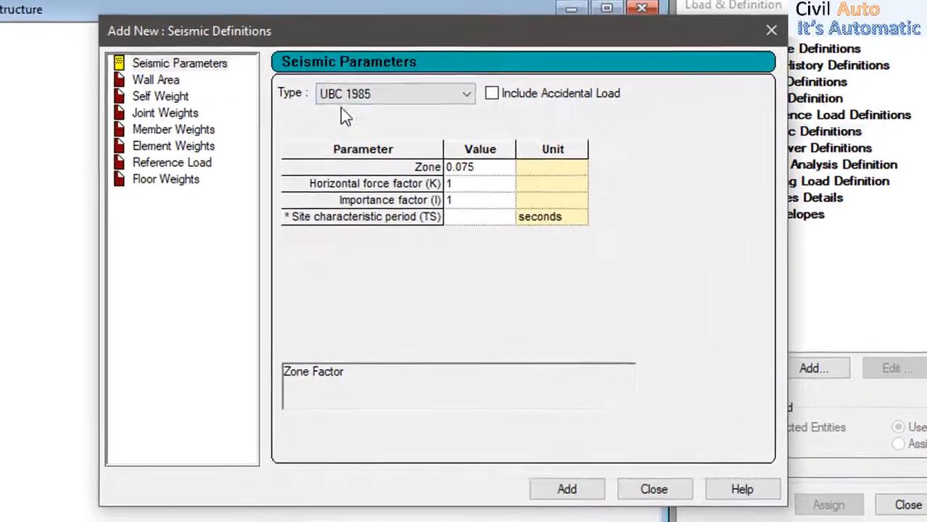
{"action": "left_click", "coordinate": [346, 95]}
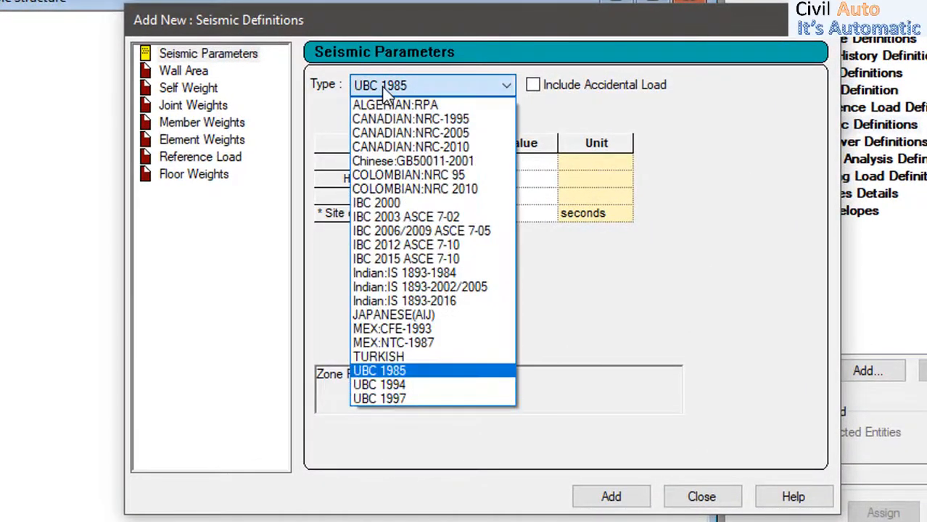
{"action": "left_click", "coordinate": [425, 301]}
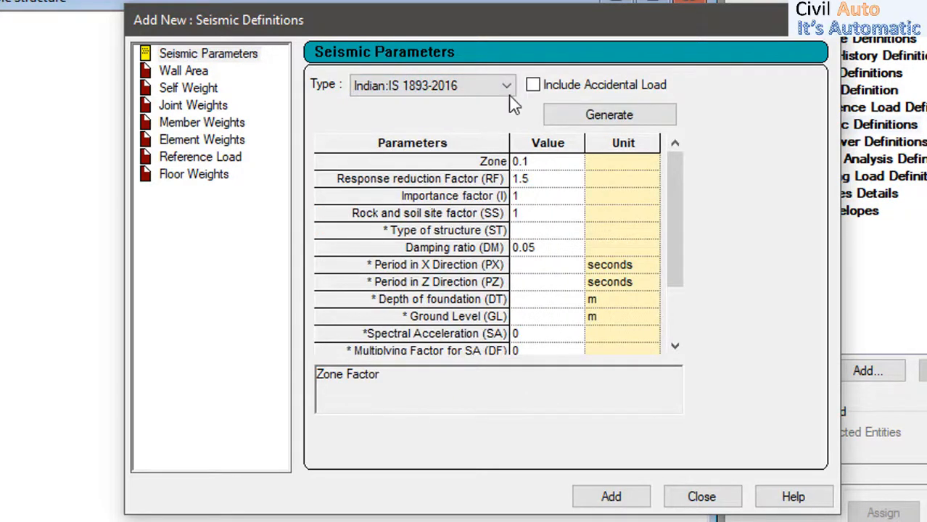
Open the IS:1893 seismic parameter generator and define the zone factor by zone, choosing zone III.
{"action": "left_click", "coordinate": [584, 118]}
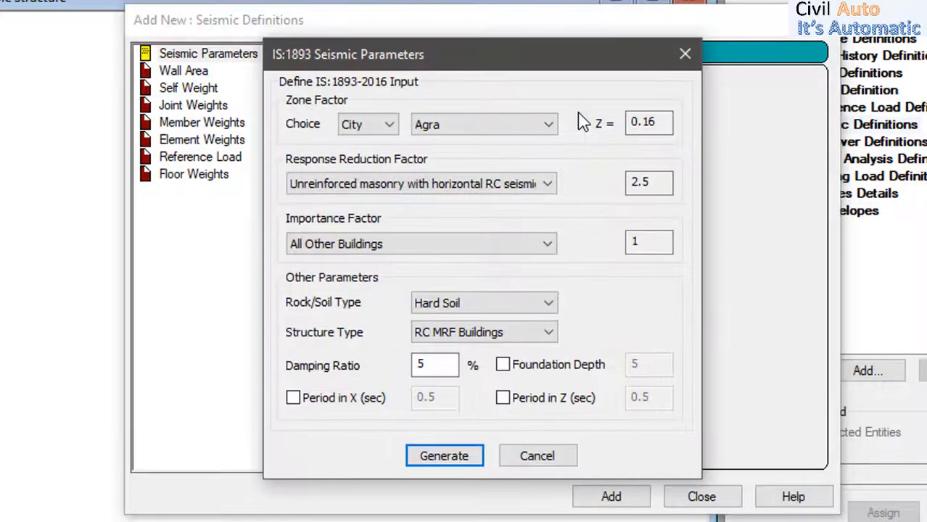
{"action": "left_click", "coordinate": [360, 130]}
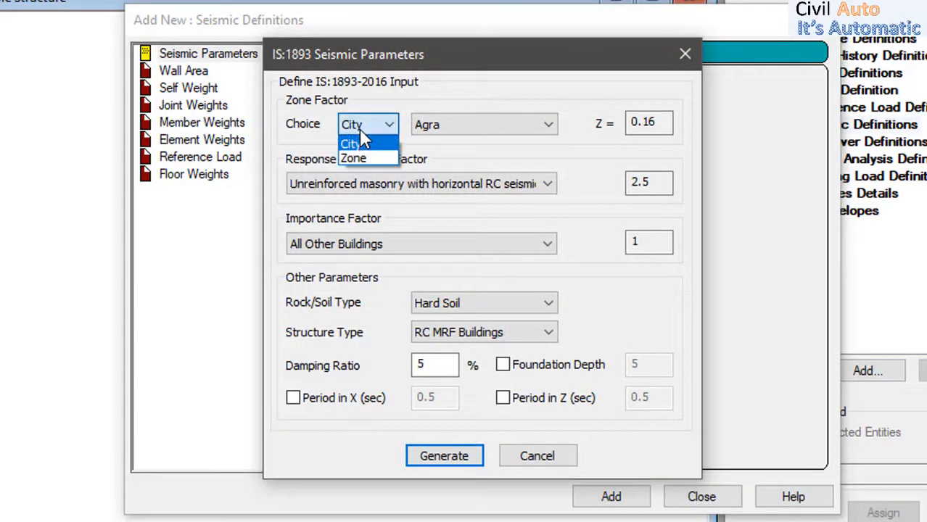
{"action": "left_click", "coordinate": [357, 156]}
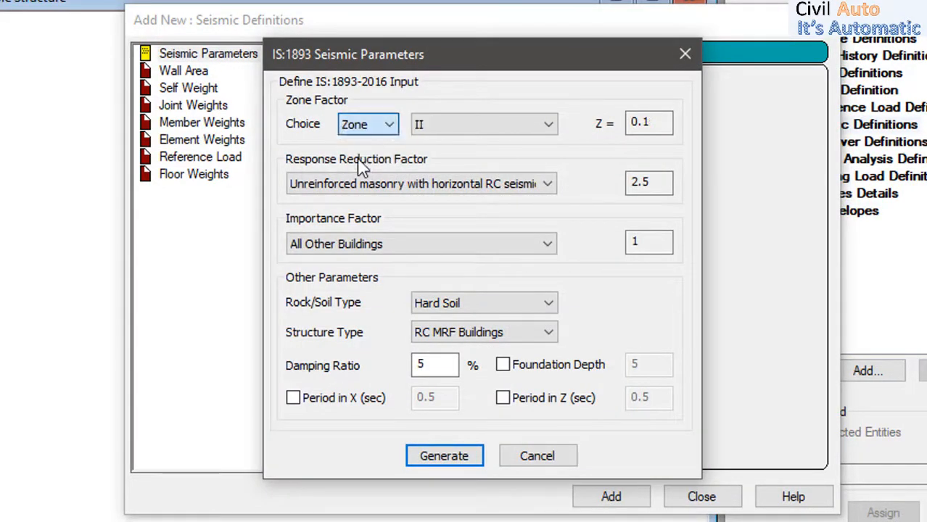
{"action": "left_click", "coordinate": [490, 126]}
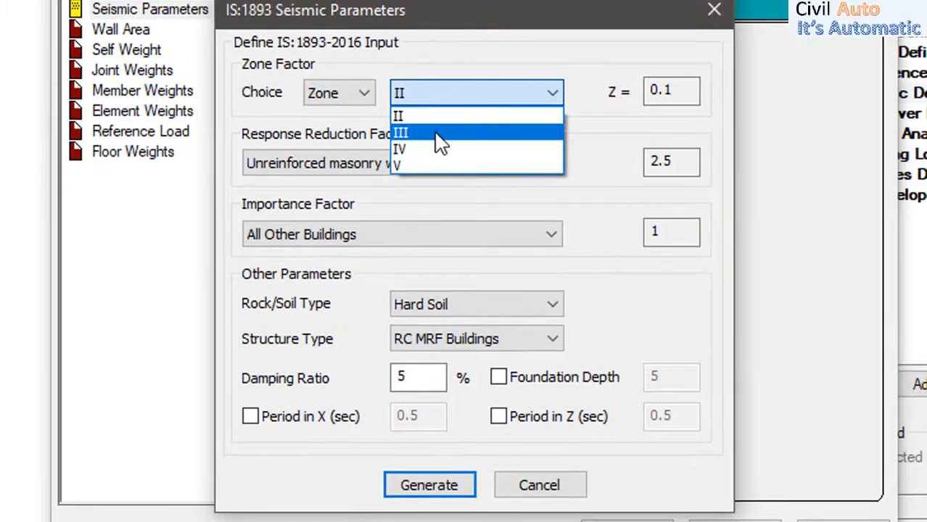
{"action": "left_click", "coordinate": [441, 134]}
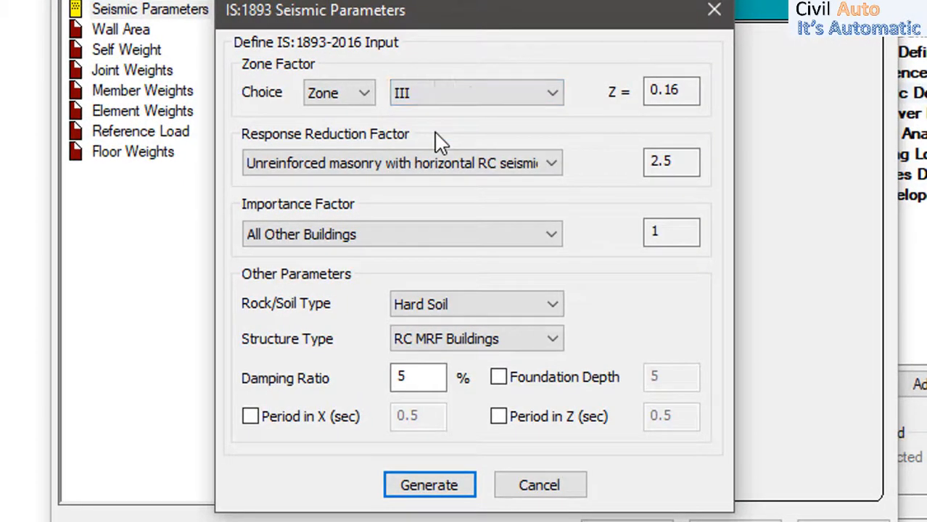
Set the response reduction factor to RC buildings with Ordinary Moment Resisting Frames and the importance factor to Residential or commercial Buildings.
{"action": "left_click", "coordinate": [406, 165]}
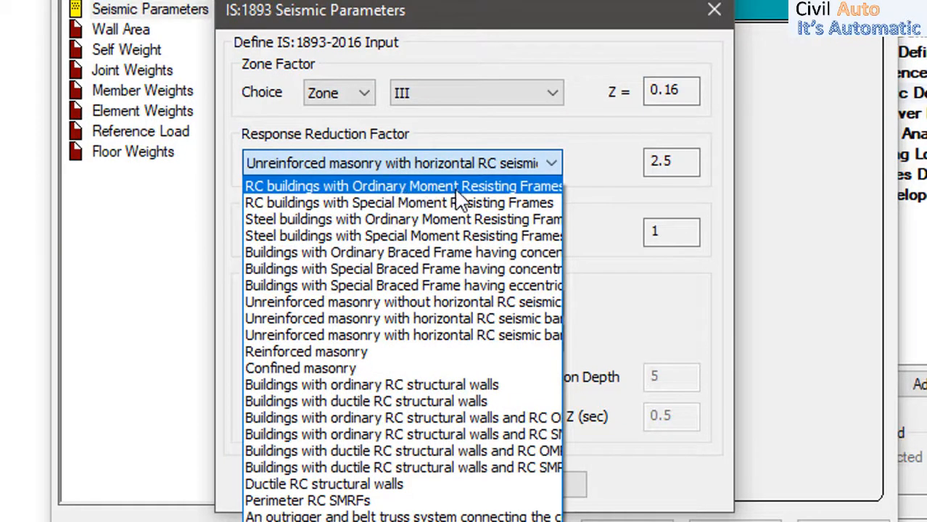
{"action": "left_click", "coordinate": [499, 190]}
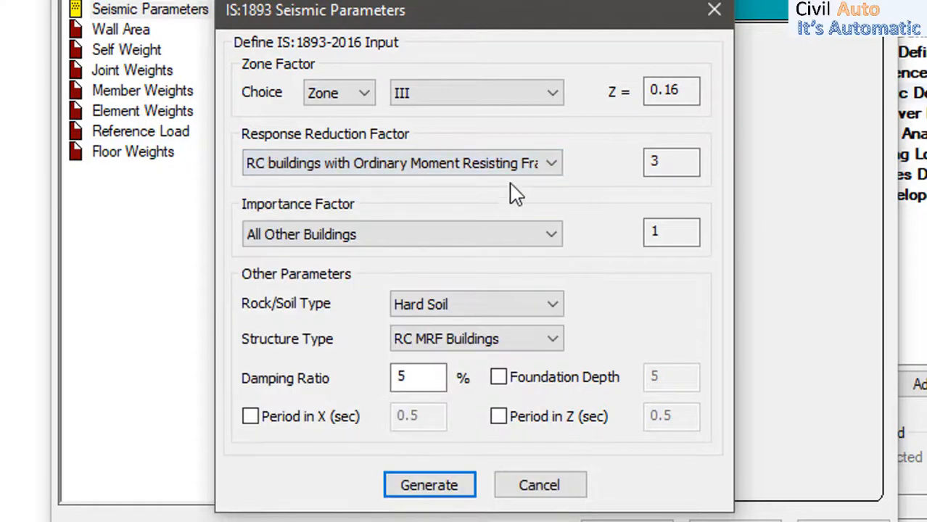
{"action": "double_click", "coordinate": [656, 162]}
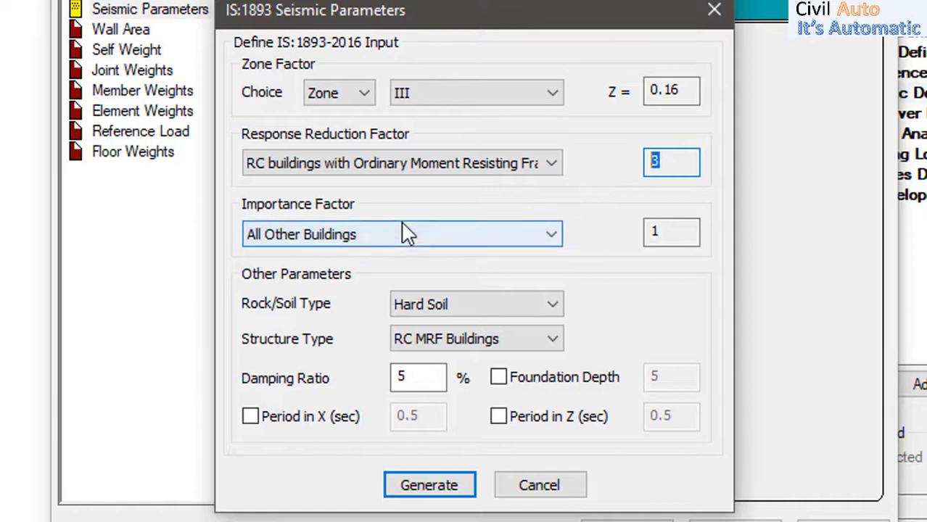
{"action": "left_click", "coordinate": [355, 234]}
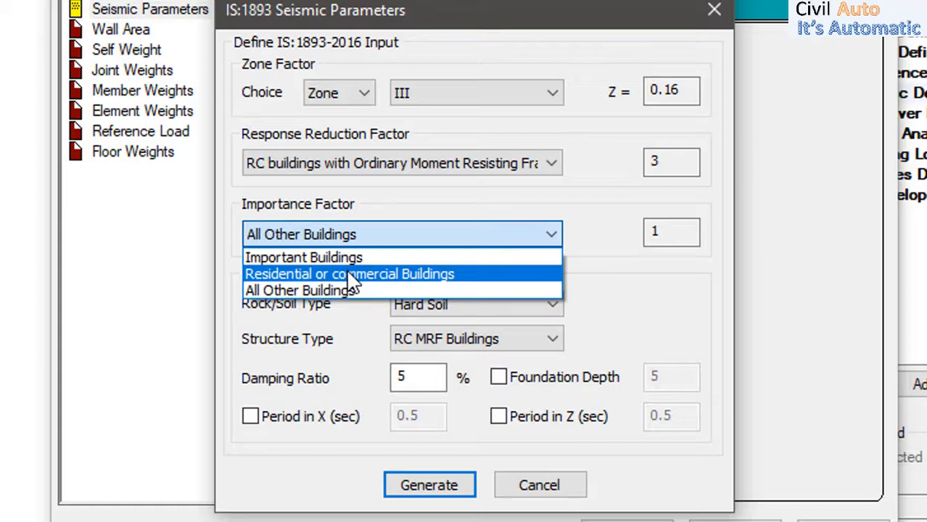
{"action": "left_click", "coordinate": [347, 274]}
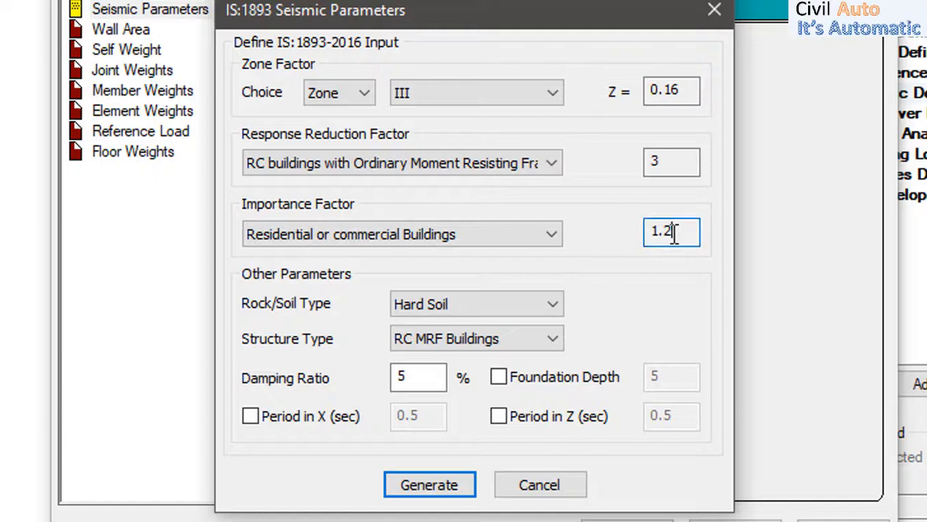
{"action": "left_click_drag", "start_coordinate": [683, 232], "coordinate": [638, 240]}
Set the rock/soil type to Medium Soil and keep RC MRF Buildings as the structure type.
{"action": "left_click", "coordinate": [438, 305]}
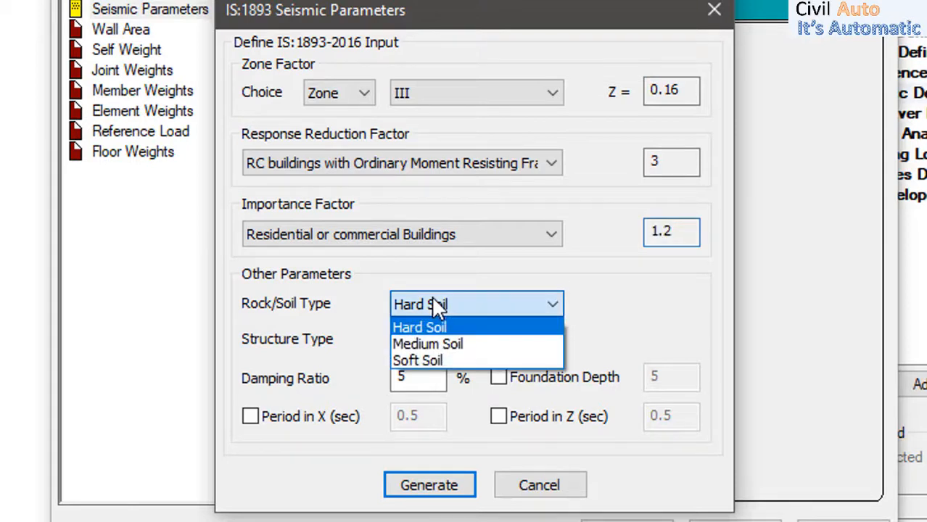
{"action": "left_click", "coordinate": [439, 345]}
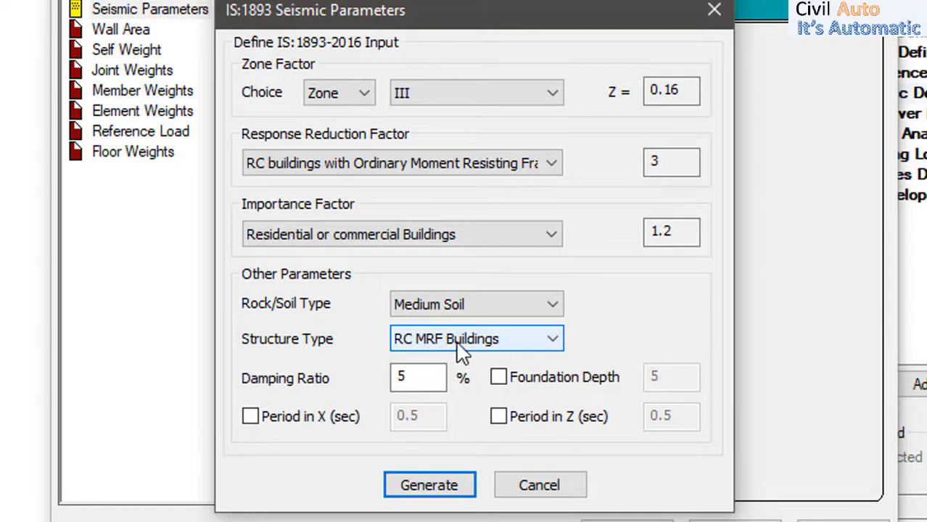
{"action": "left_click", "coordinate": [500, 341]}
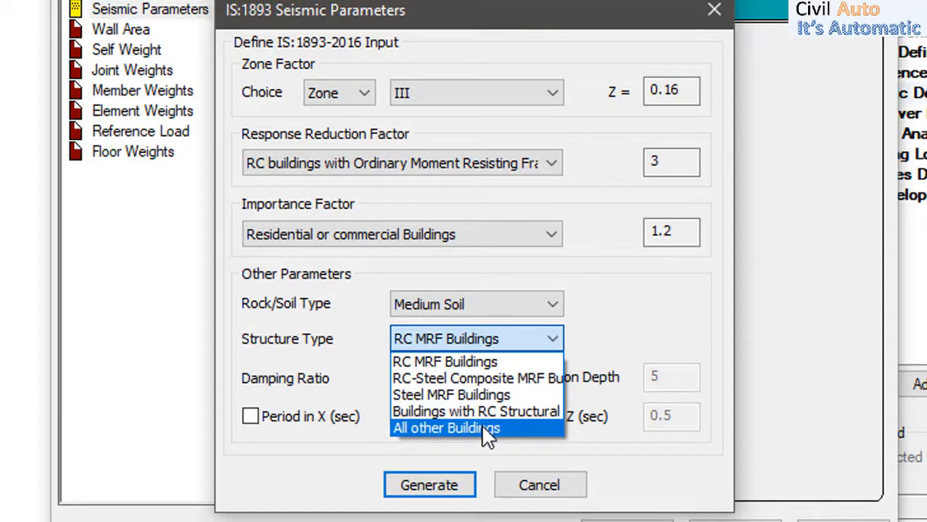
{"action": "left_click", "coordinate": [463, 366]}
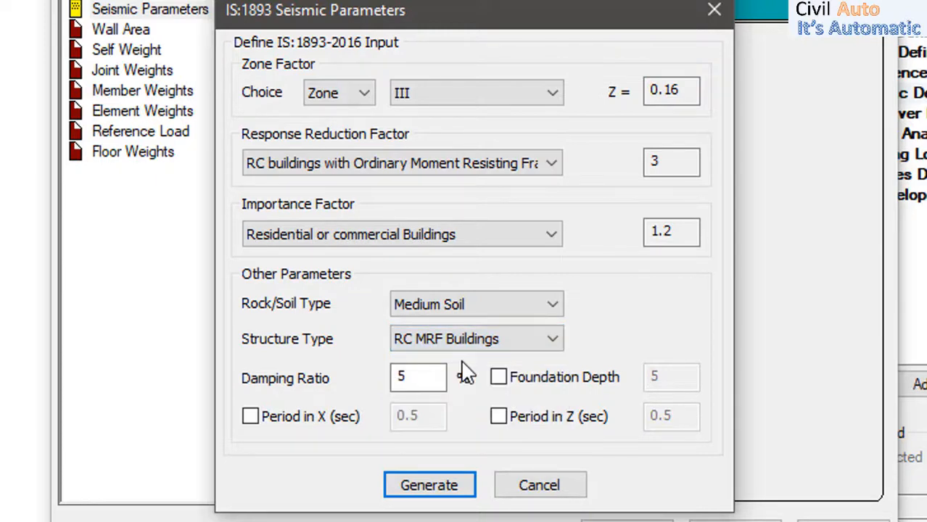
Keep the damping ratio at 5% and enable user-defined periods in the X and Z directions.
{"action": "double_click", "coordinate": [414, 377]}
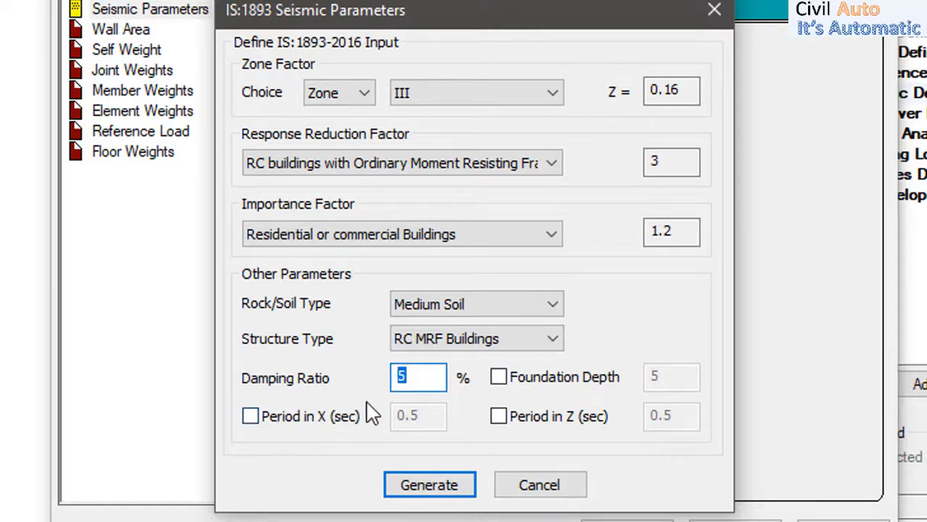
{"action": "left_click", "coordinate": [316, 421]}
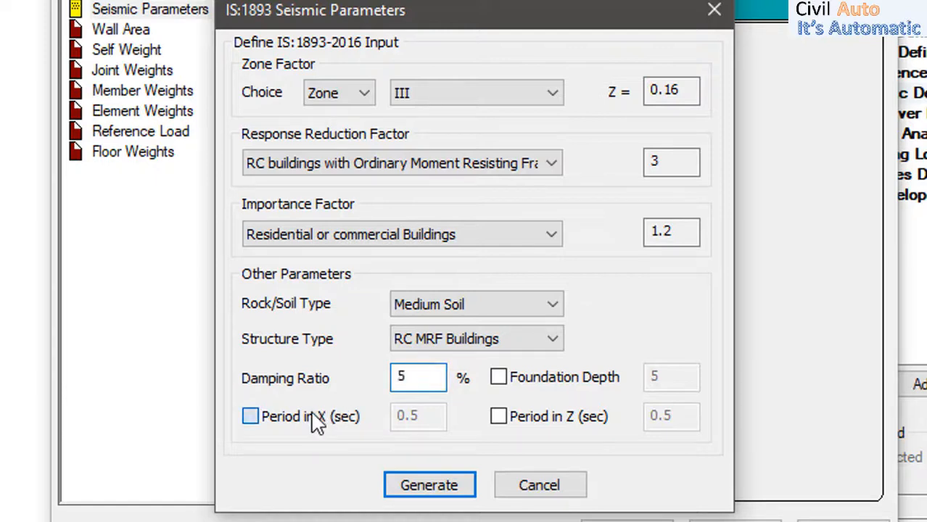
{"action": "left_click", "coordinate": [499, 418]}
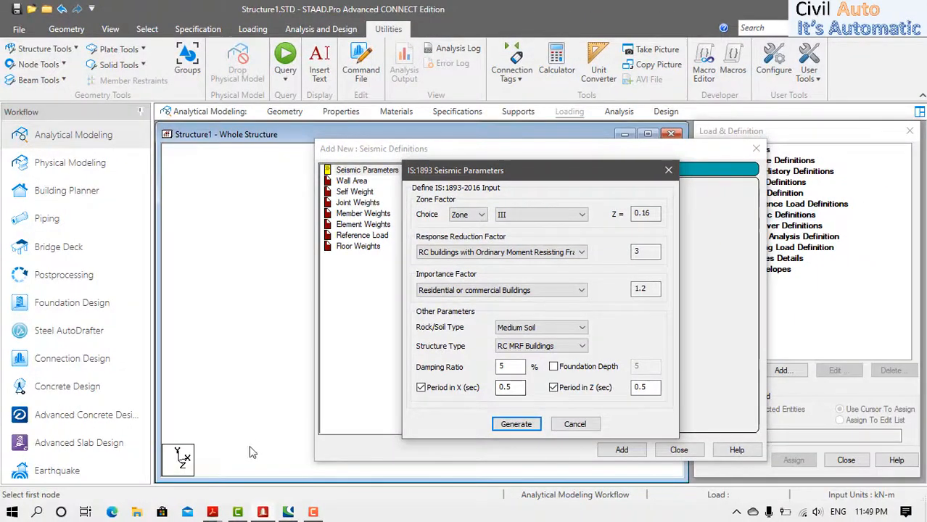
Switch to the IS 1893 Part 1 - 2016 PDF and consult the clause 7.6.2 natural period formula for all other buildings.
{"action": "left_click", "coordinate": [212, 512]}
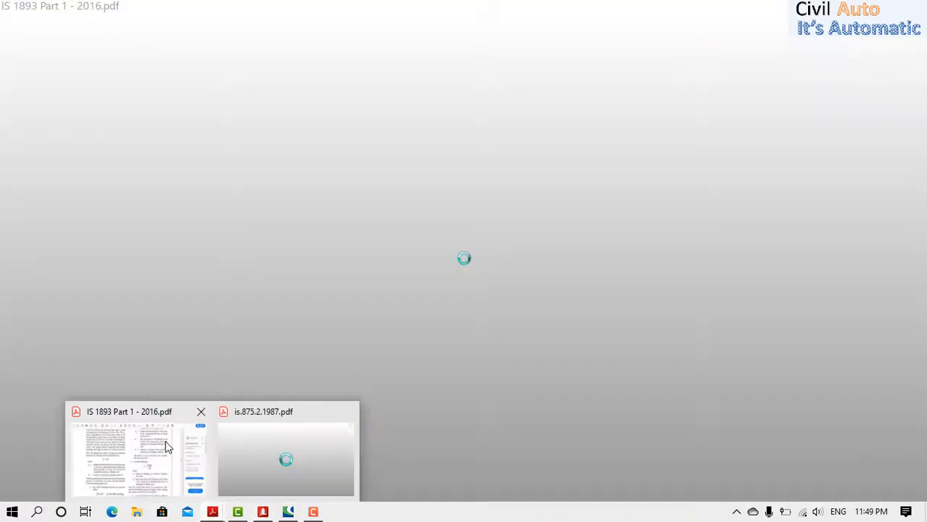
{"action": "mouse_move", "coordinate": [276, 455]}
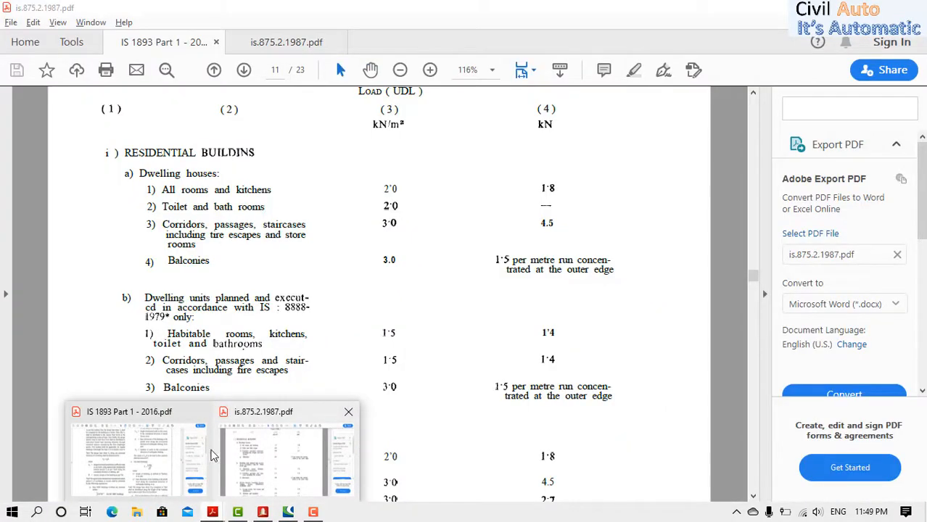
{"action": "mouse_move", "coordinate": [171, 455]}
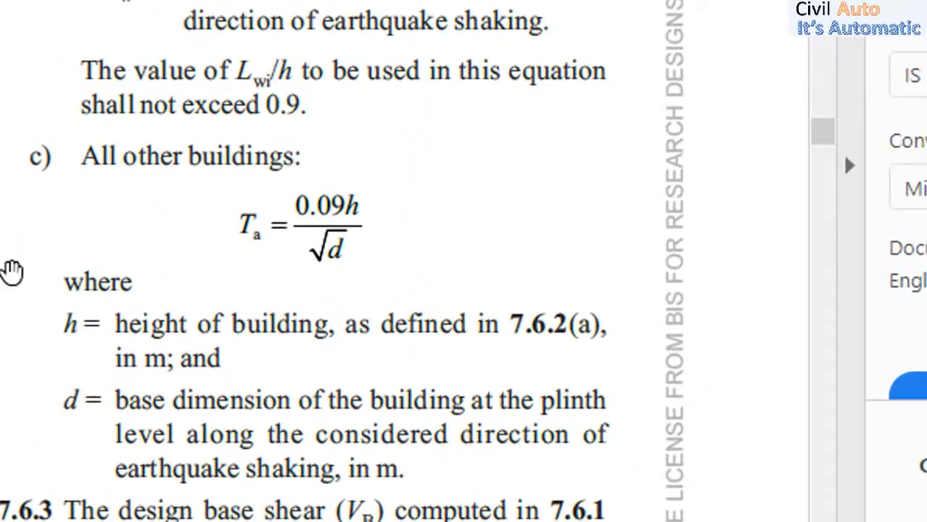
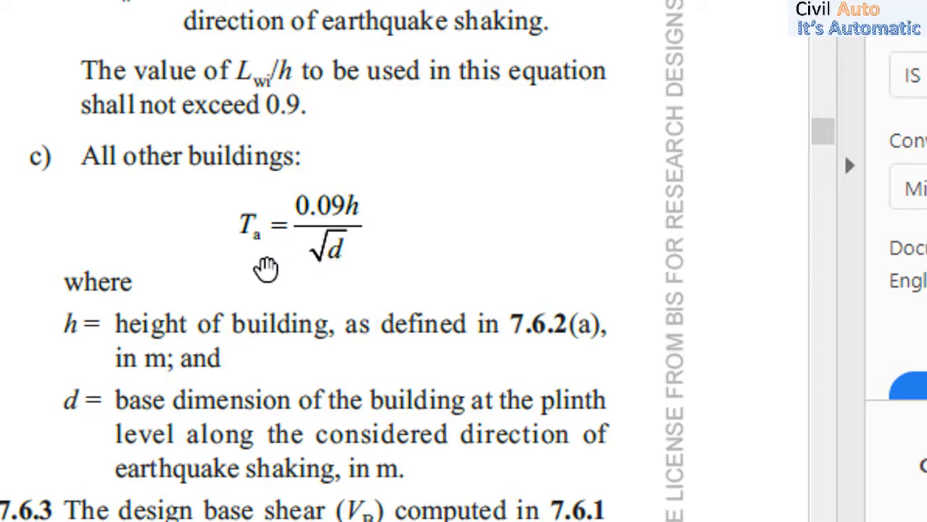
Bring up the Calculator beside the IS 1893 PDF formula and compute the X-direction period as 0.09 × 21 ÷ √12.
{"action": "key", "text": "super"}
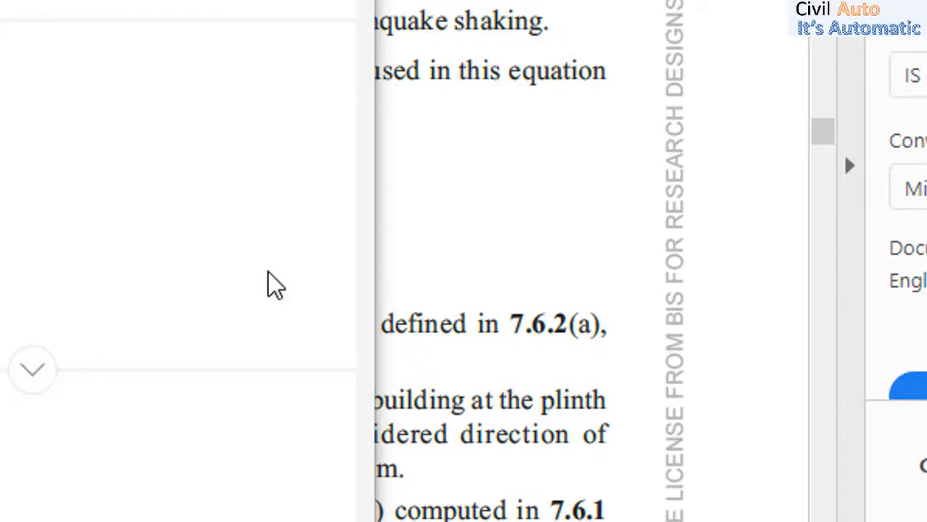
{"action": "key", "text": "Escape"}
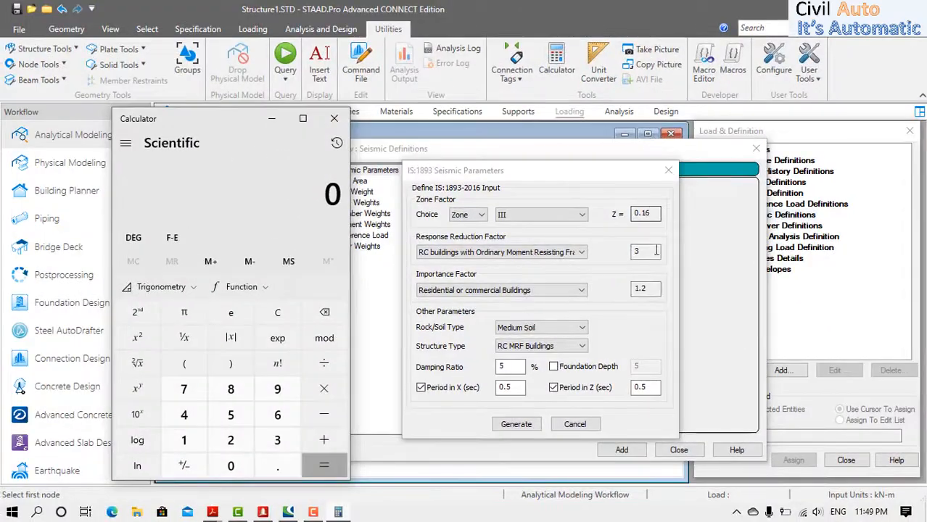
{"action": "left_click", "coordinate": [213, 512]}
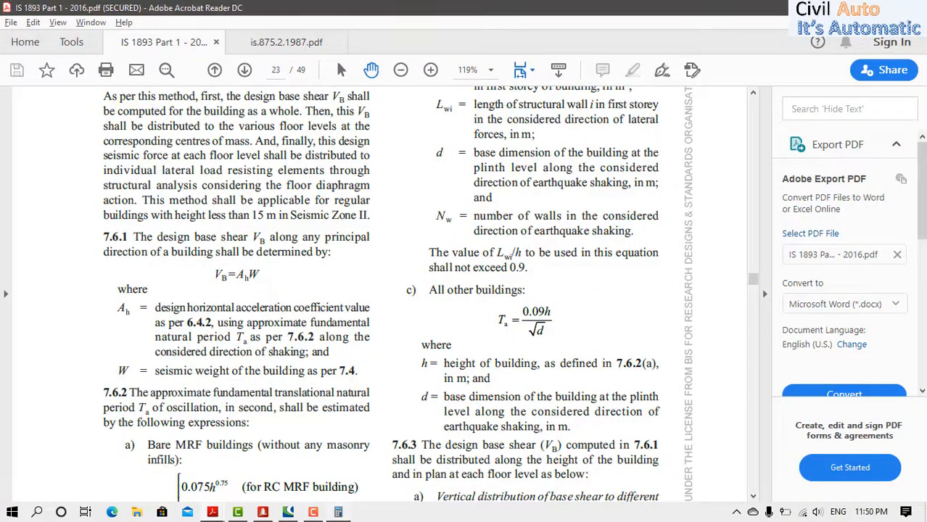
{"action": "left_click", "coordinate": [338, 512]}
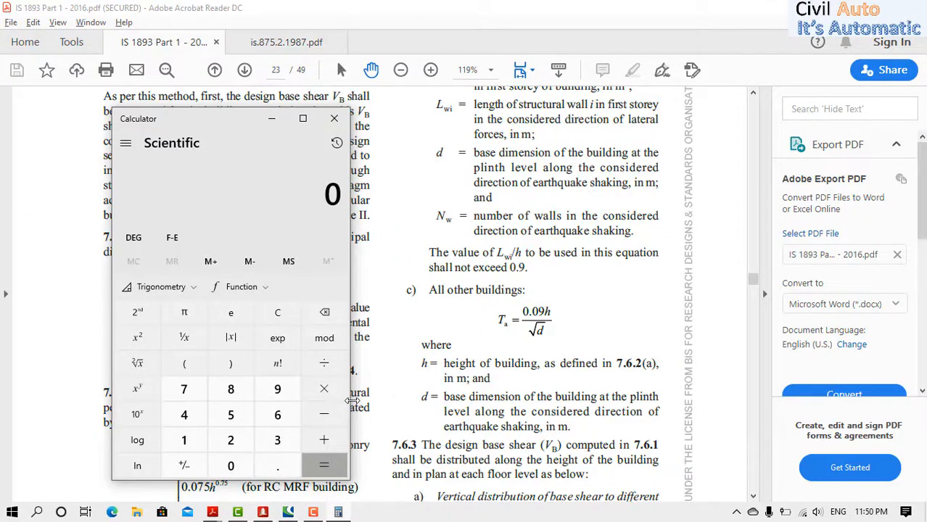
{"action": "type", "text": ".09"}
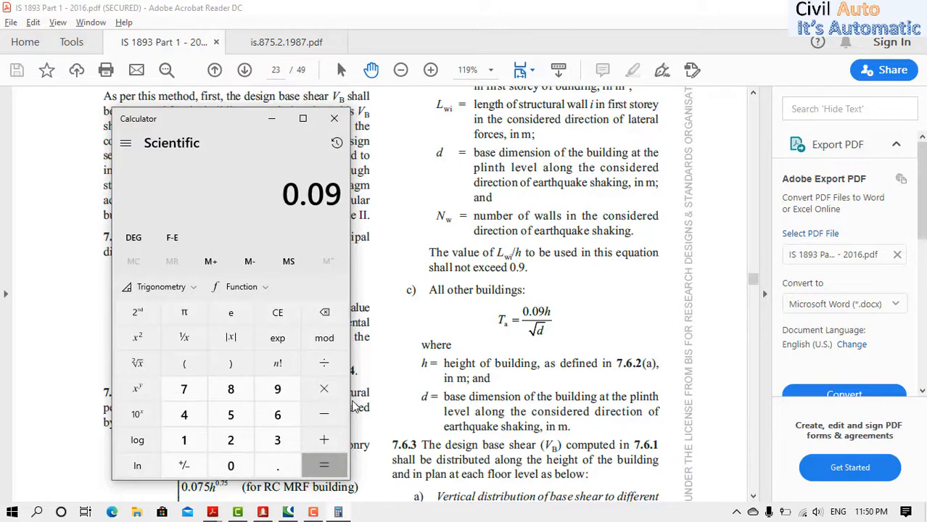
{"action": "key", "text": "asterisk"}
{"action": "type", "text": "21"}
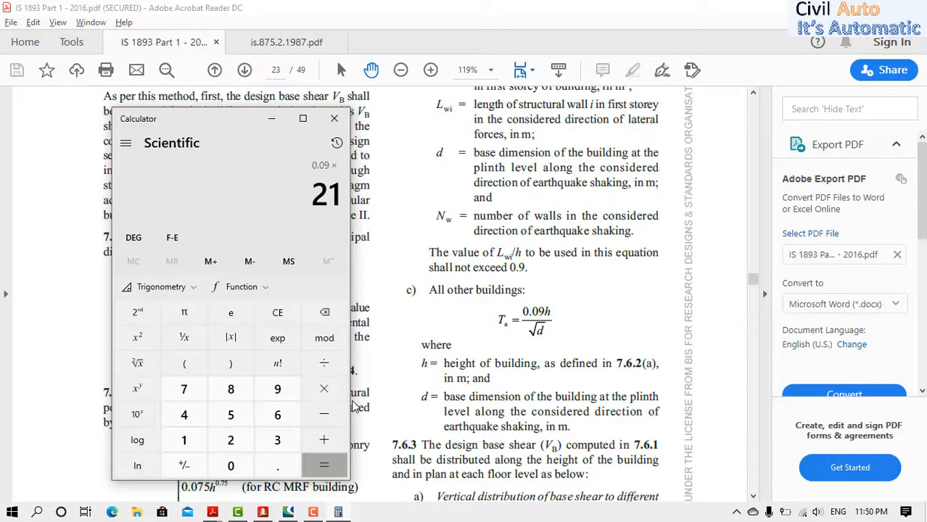
{"action": "key", "text": "slash"}
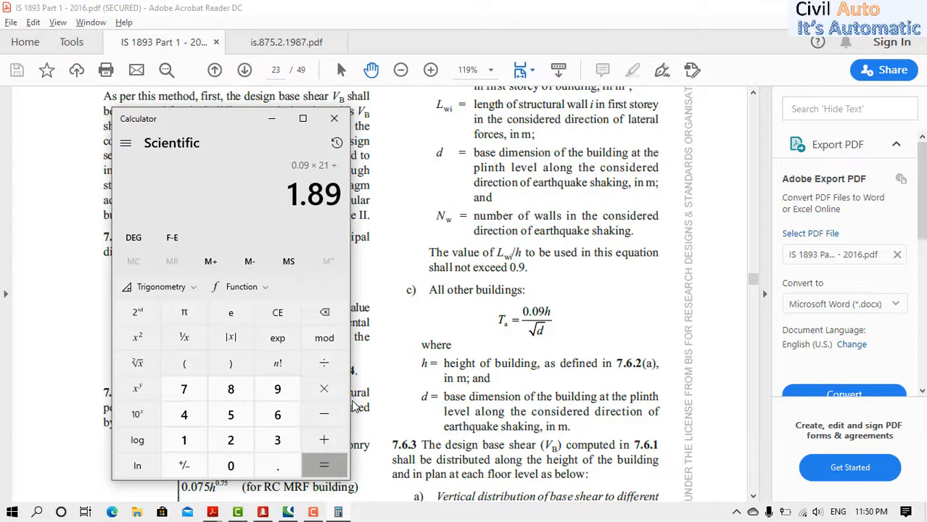
{"action": "type", "text": "12"}
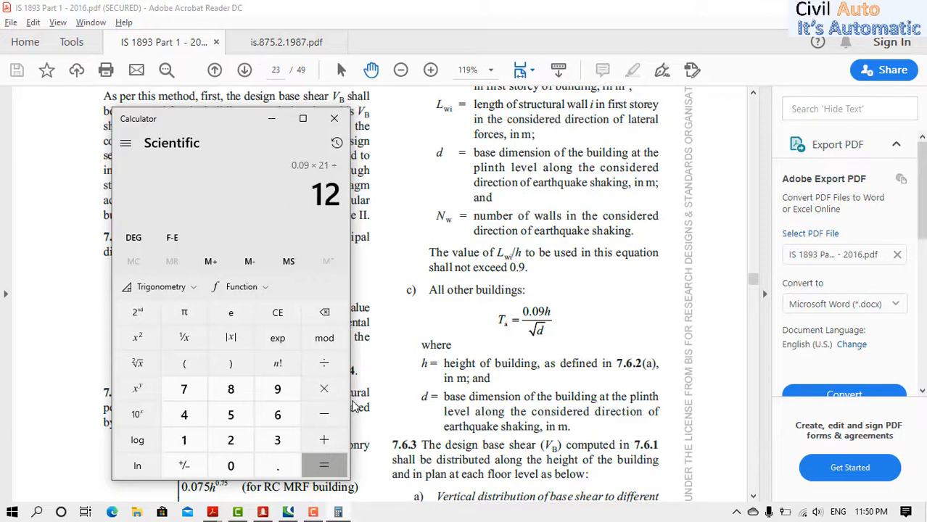
{"action": "left_click", "coordinate": [147, 364]}
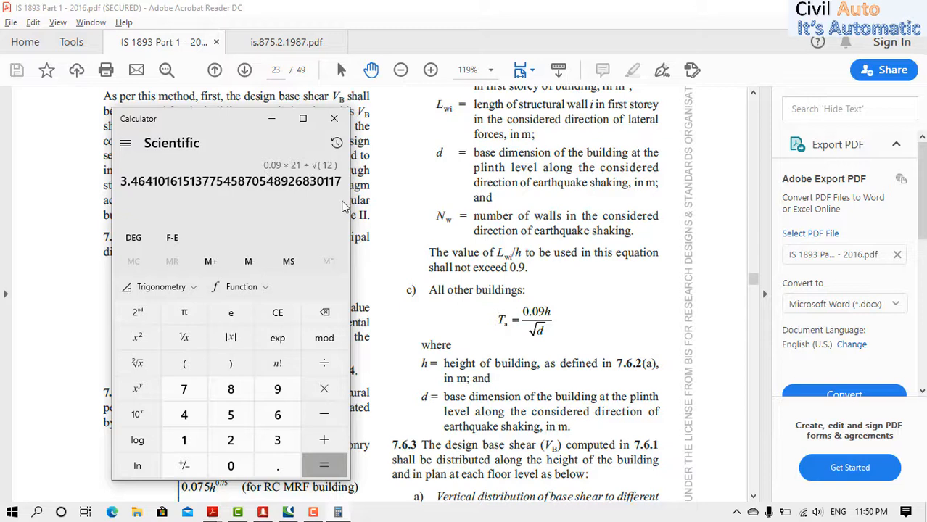
{"action": "key", "text": "Return"}
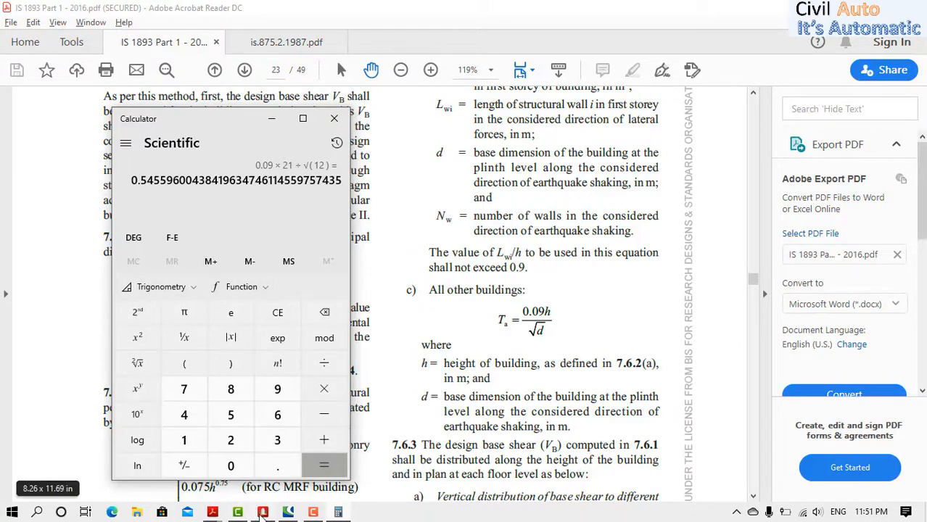
Switch to STAAD.Pro for the frame dimensions, compute the Z-direction period as 0.09 × 21 ÷ √14 in Calculator, and show the calculation history.
{"action": "left_click", "coordinate": [263, 512]}
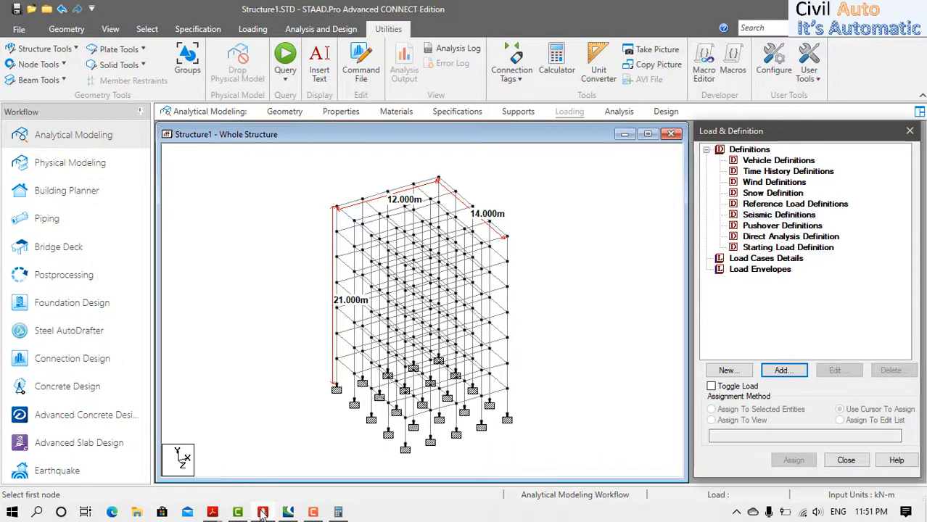
{"action": "left_click", "coordinate": [338, 512]}
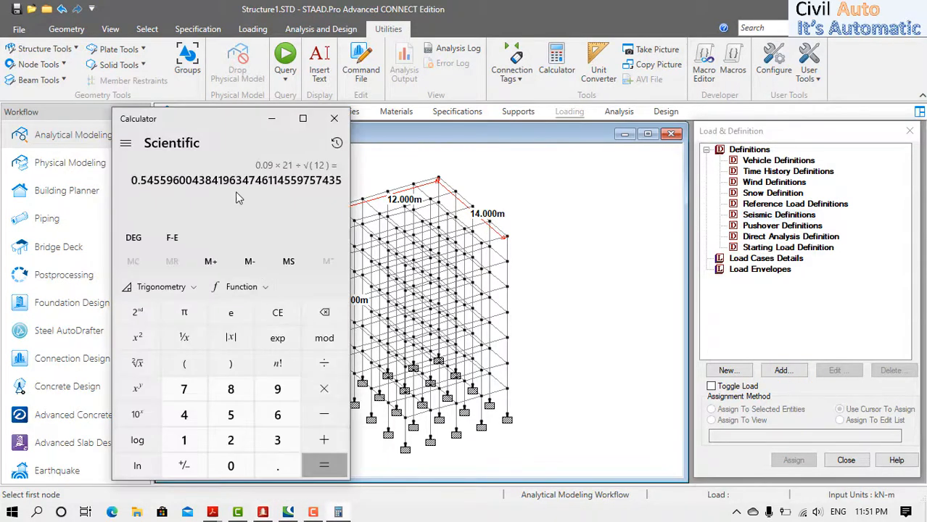
{"action": "type", "text": "0."}
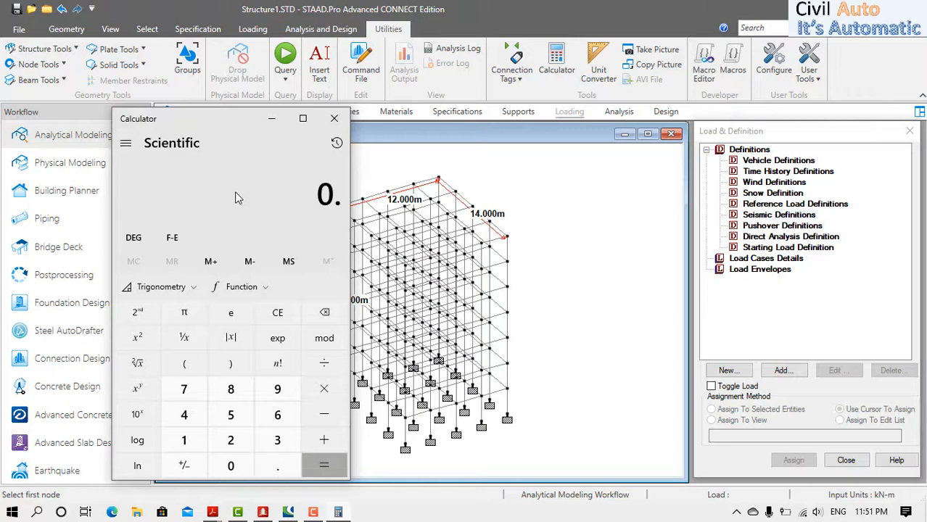
{"action": "type", "text": "09*"}
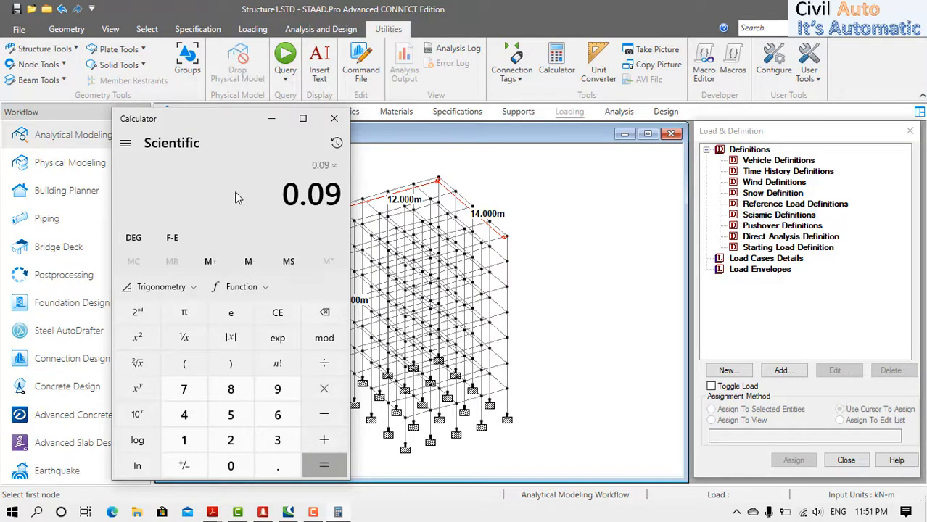
{"action": "type", "text": "21"}
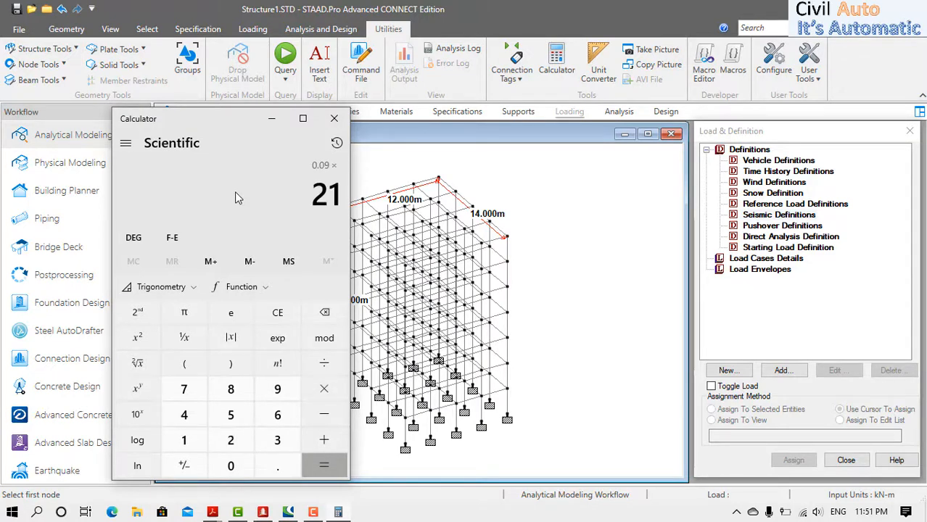
{"action": "type", "text": "/"}
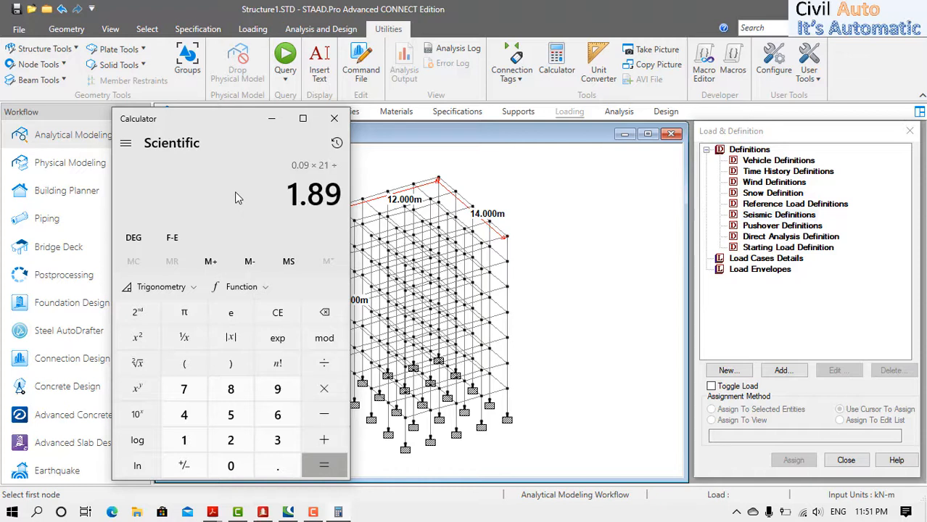
{"action": "type", "text": "14"}
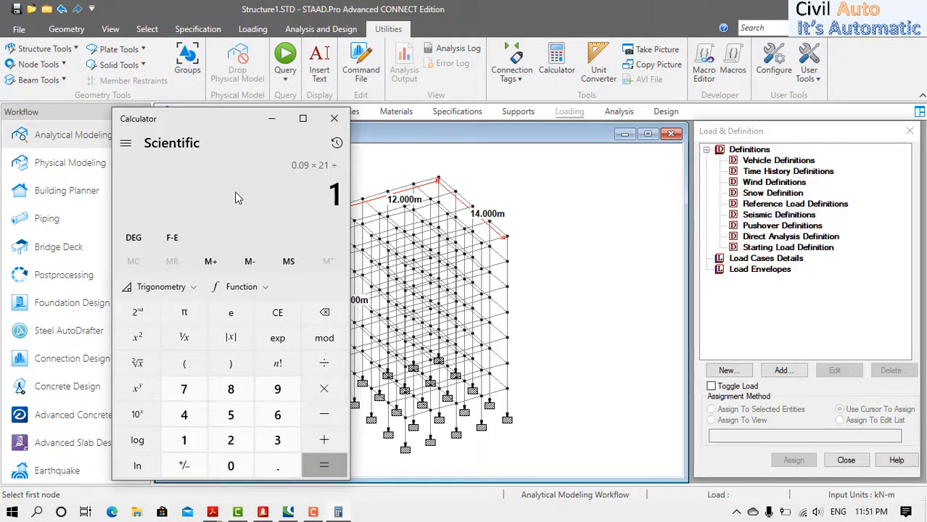
{"action": "left_click", "coordinate": [143, 367]}
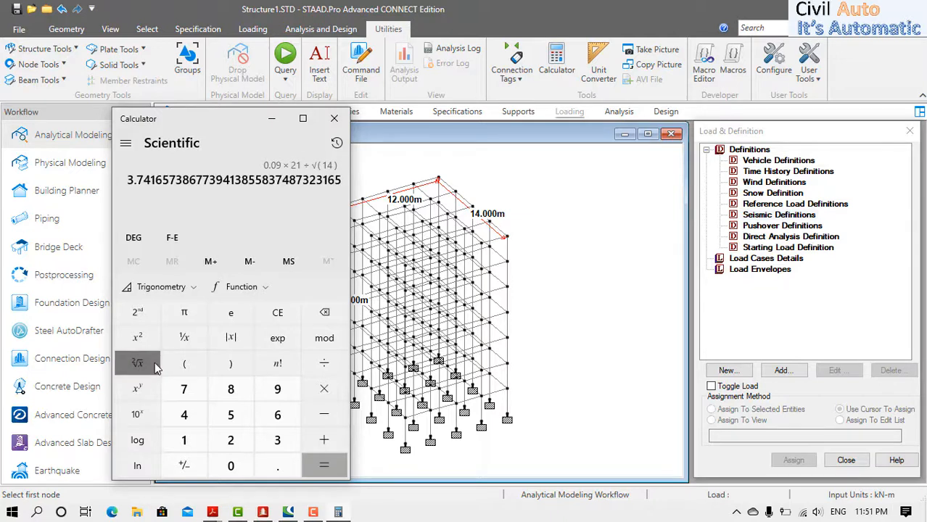
{"action": "key", "text": "Return"}
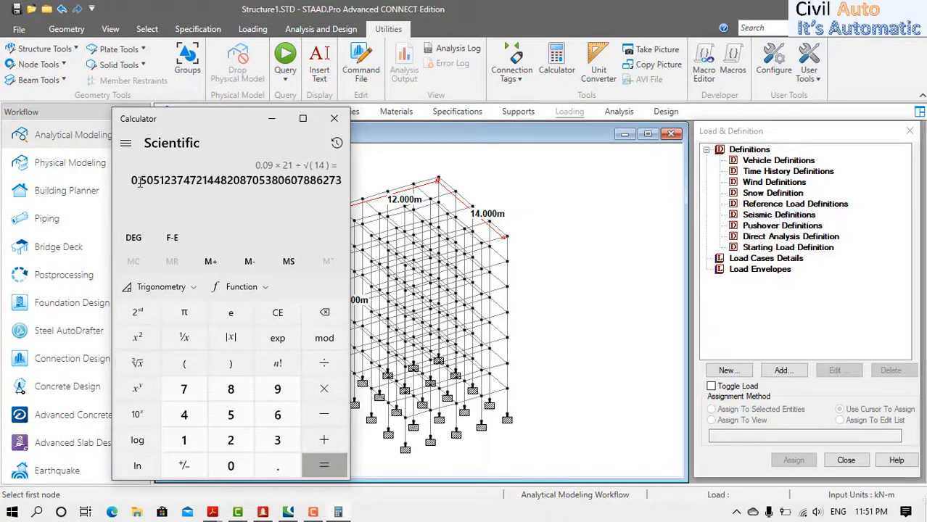
{"action": "left_click", "coordinate": [335, 143]}
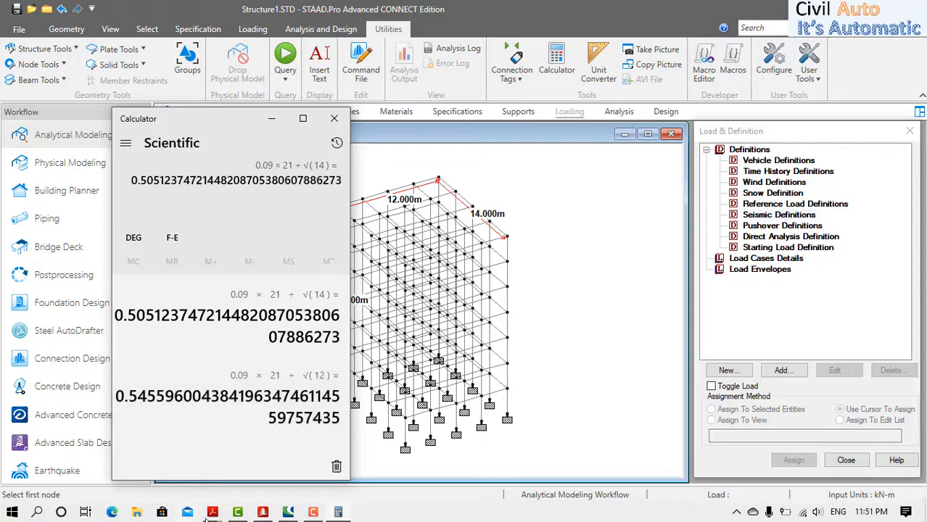
Return to STAAD.Pro, start a new seismic definition of type Indian:IS 1893-2016, and open its parameter generator.
{"action": "left_click", "coordinate": [262, 512]}
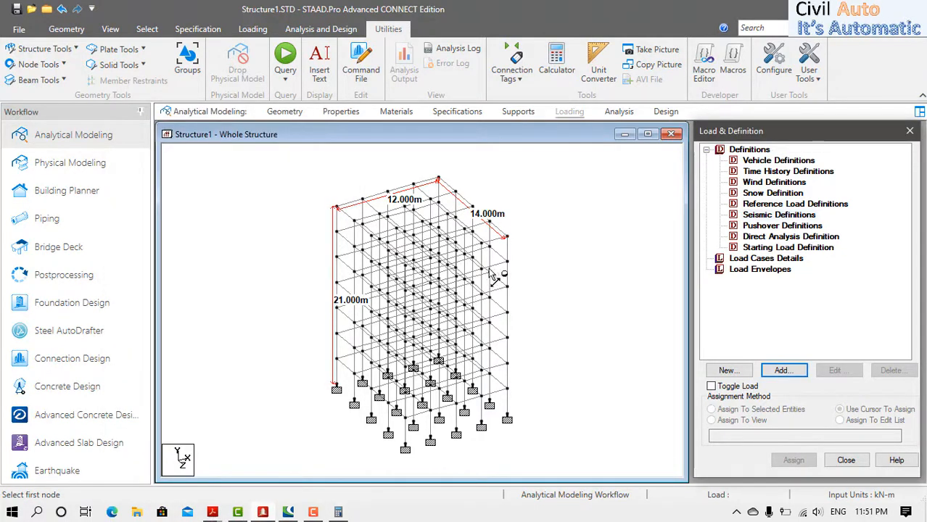
{"action": "left_click", "coordinate": [756, 215]}
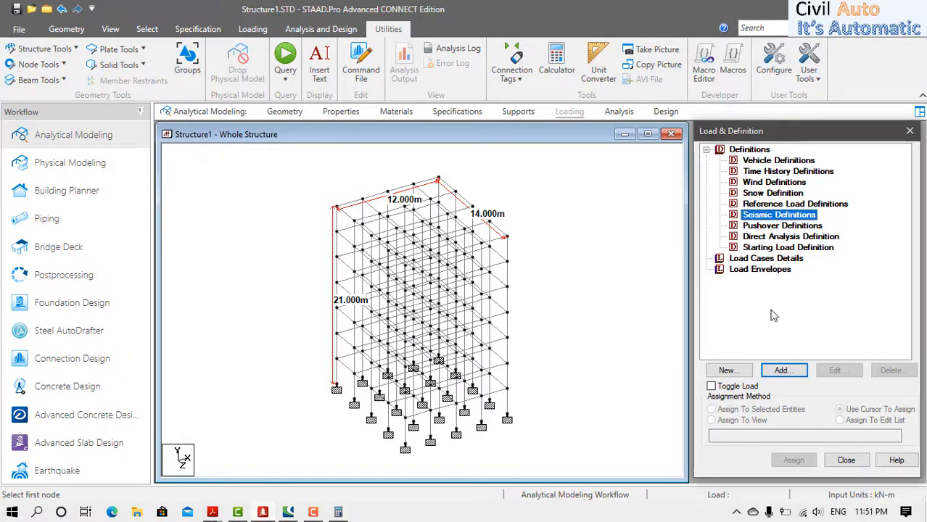
{"action": "left_click", "coordinate": [783, 371]}
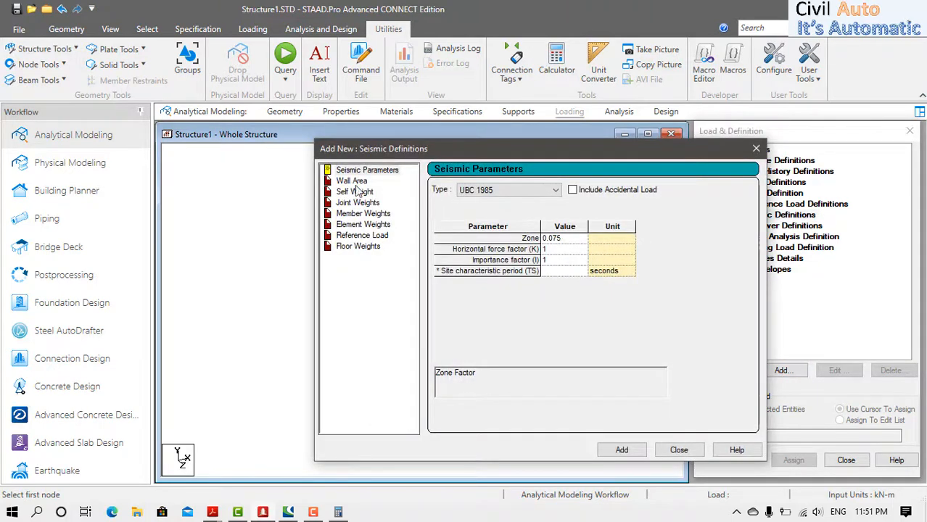
{"action": "left_click", "coordinate": [451, 191]}
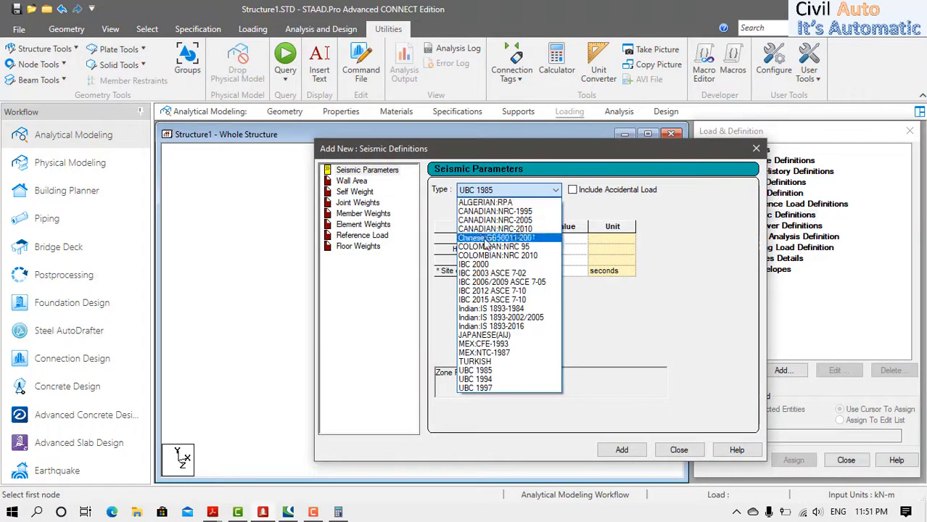
{"action": "left_click", "coordinate": [492, 326]}
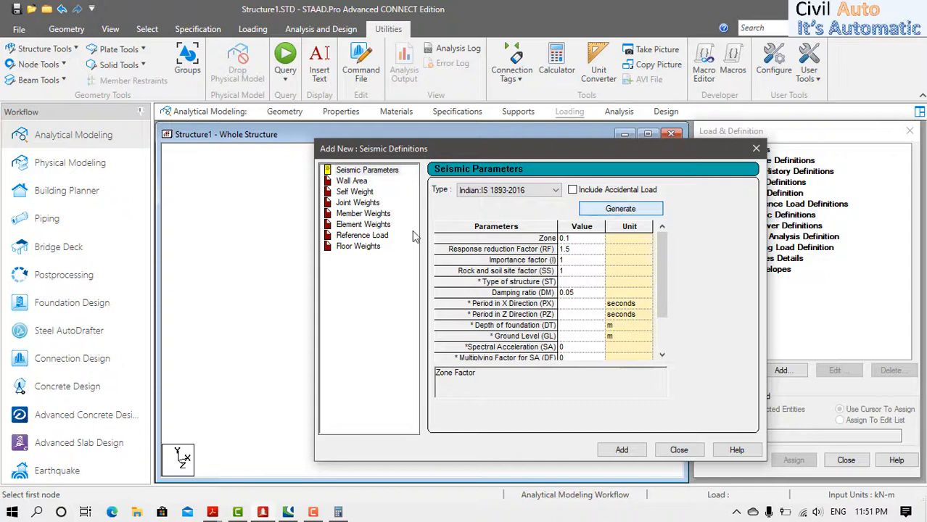
{"action": "left_click", "coordinate": [606, 209]}
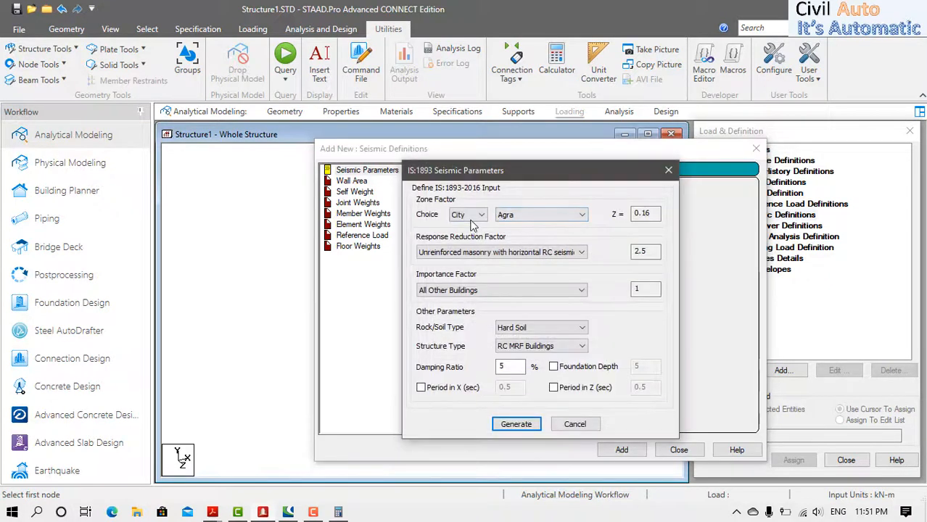
Base the zone factor on Zone instead of City and select zone III.
{"action": "left_click", "coordinate": [472, 215]}
{"action": "left_click", "coordinate": [468, 238]}
{"action": "left_click", "coordinate": [522, 215]}
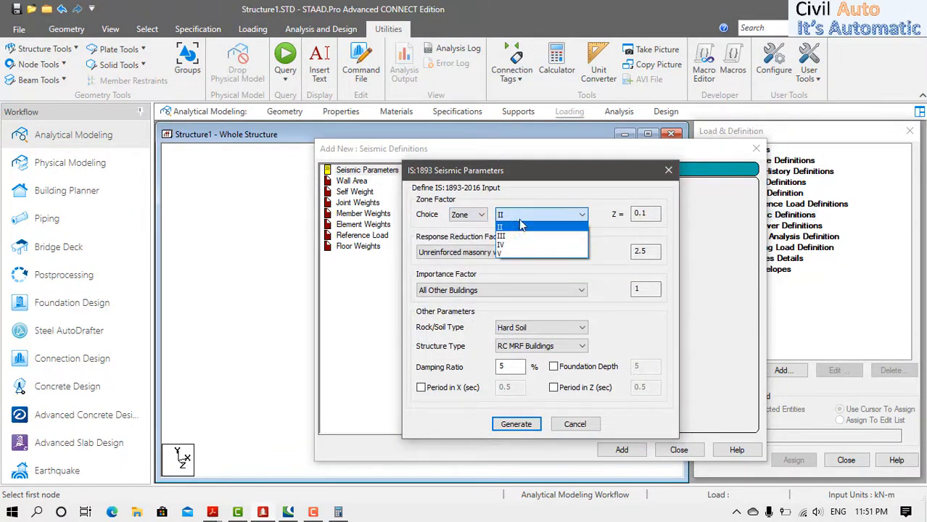
{"action": "left_click", "coordinate": [517, 232]}
Choose RC buildings with Ordinary Moment Resisting Frames for response reduction and Residential or commercial Buildings for the importance factor.
{"action": "left_click", "coordinate": [487, 254]}
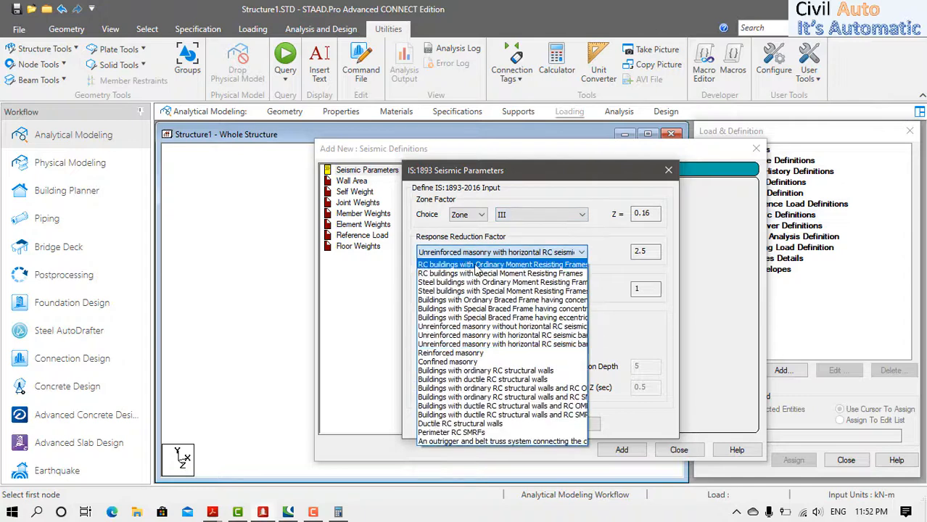
{"action": "left_click", "coordinate": [472, 266]}
{"action": "left_click", "coordinate": [444, 291]}
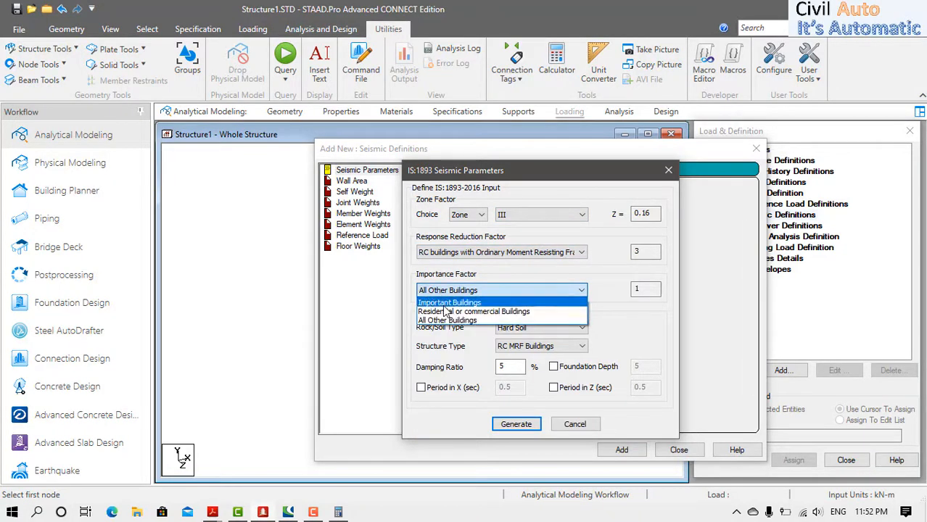
{"action": "left_click", "coordinate": [445, 312]}
Set the rock/soil type to Medium Soil, keeping RC MRF Buildings as the structure type and 5% damping.
{"action": "left_click", "coordinate": [511, 328]}
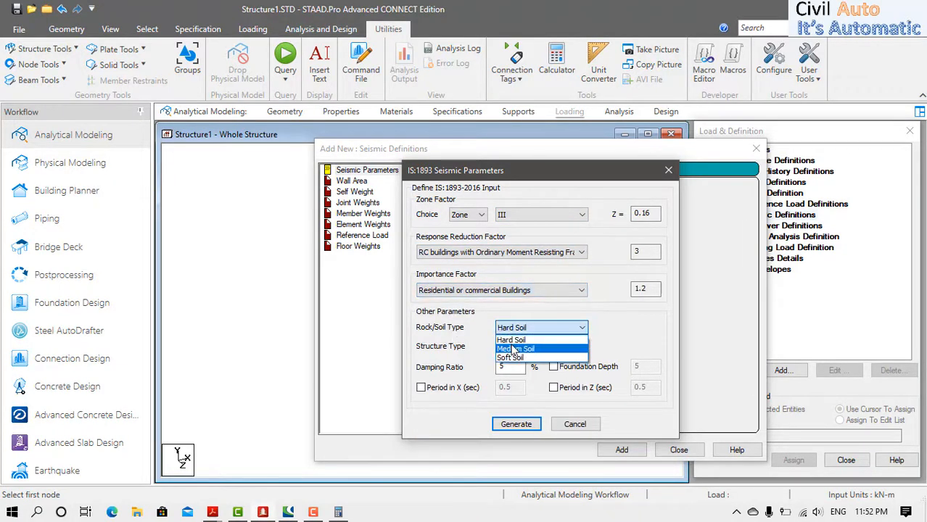
{"action": "left_click", "coordinate": [512, 346]}
{"action": "left_click", "coordinate": [512, 347]}
{"action": "left_click", "coordinate": [512, 348]}
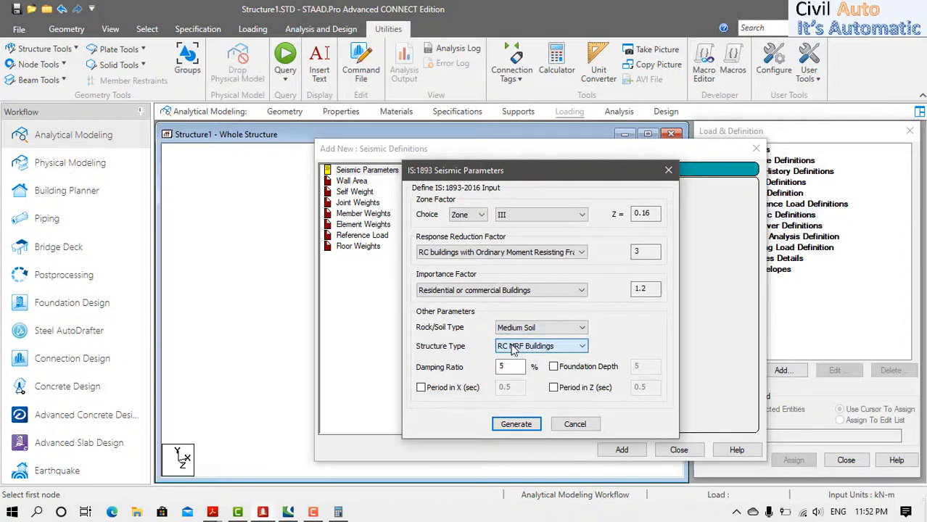
{"action": "left_click", "coordinate": [505, 367]}
Enable the user-defined period in X and set it to 0.546 seconds, taken from the √12 result in the Calculator history.
{"action": "left_click", "coordinate": [421, 387]}
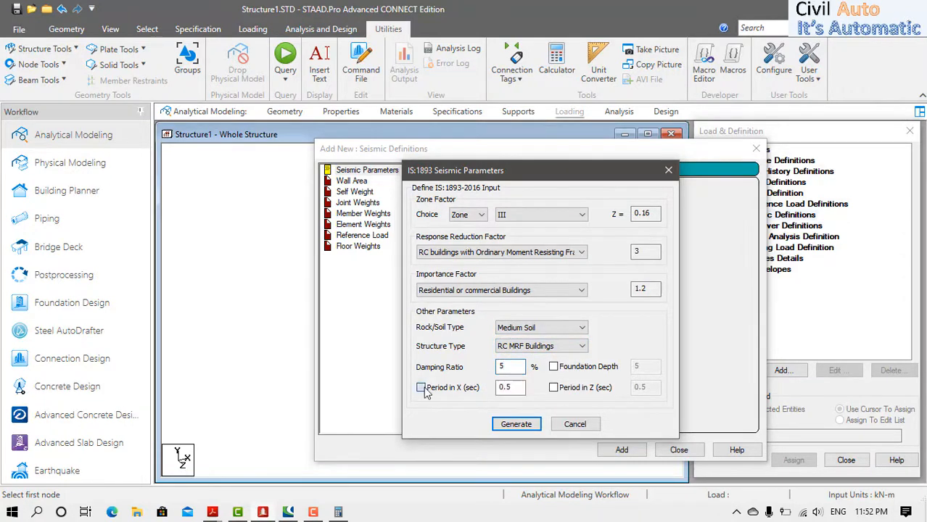
{"action": "double_click", "coordinate": [506, 387]}
{"action": "type", "text": "0.3"}
{"action": "left_click", "coordinate": [338, 513]}
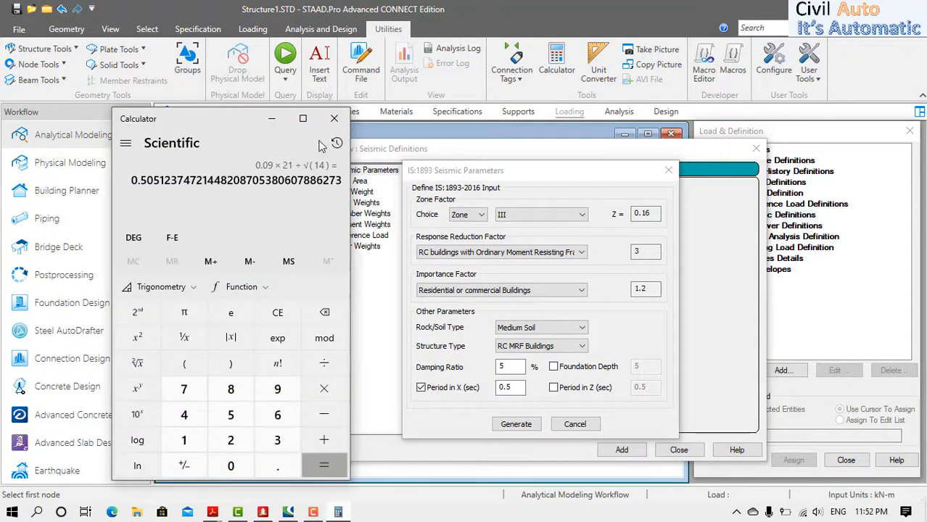
{"action": "left_click", "coordinate": [336, 143]}
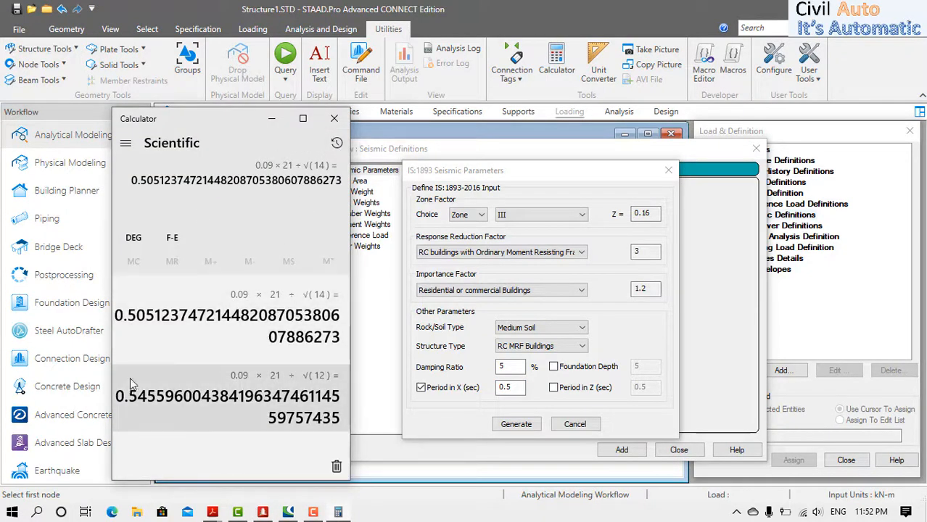
{"action": "left_click", "coordinate": [522, 390]}
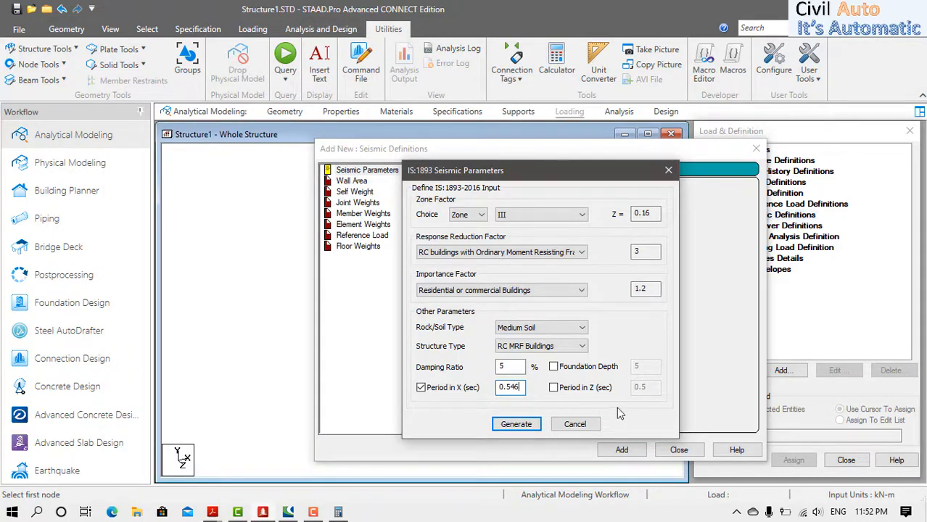
Enable the user-defined period in Z, set it to 0.505 seconds, and check both periods against the Calculator history.
{"action": "left_click", "coordinate": [577, 390]}
{"action": "left_click", "coordinate": [647, 387]}
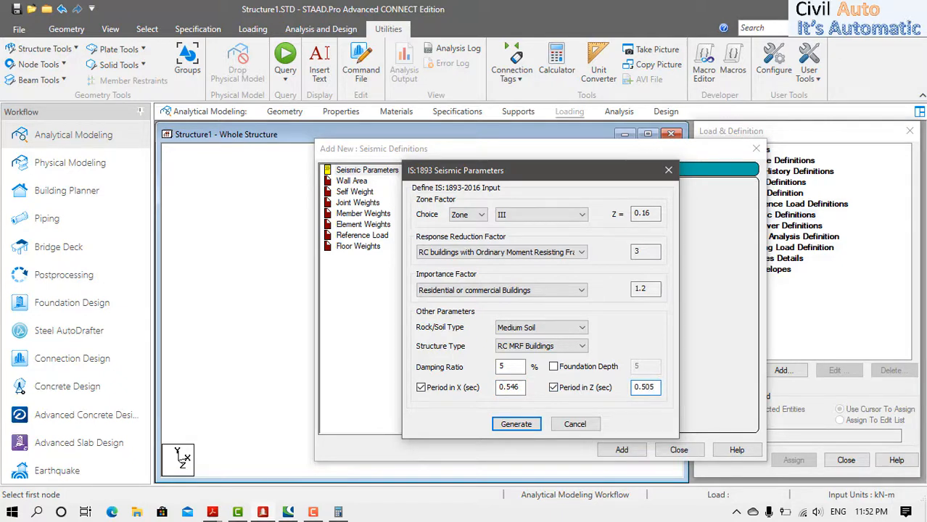
{"action": "left_click", "coordinate": [339, 512]}
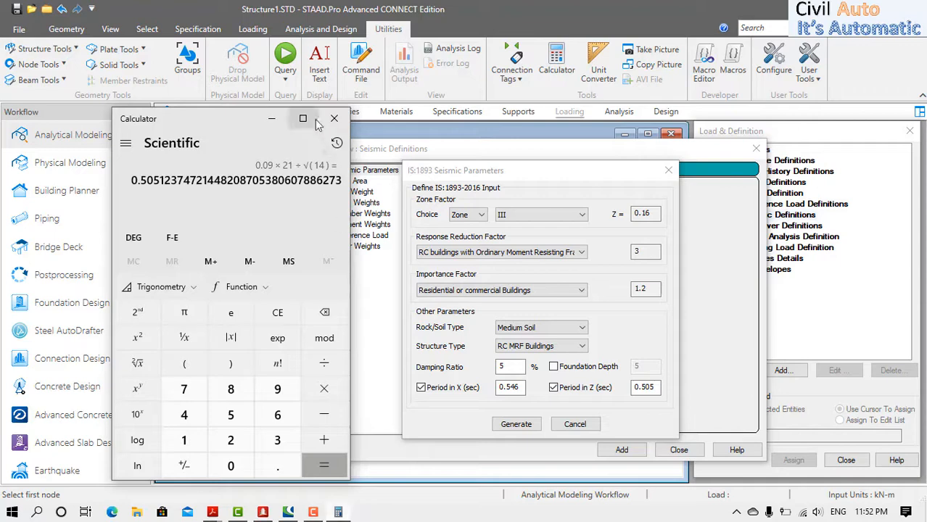
{"action": "left_click", "coordinate": [335, 144]}
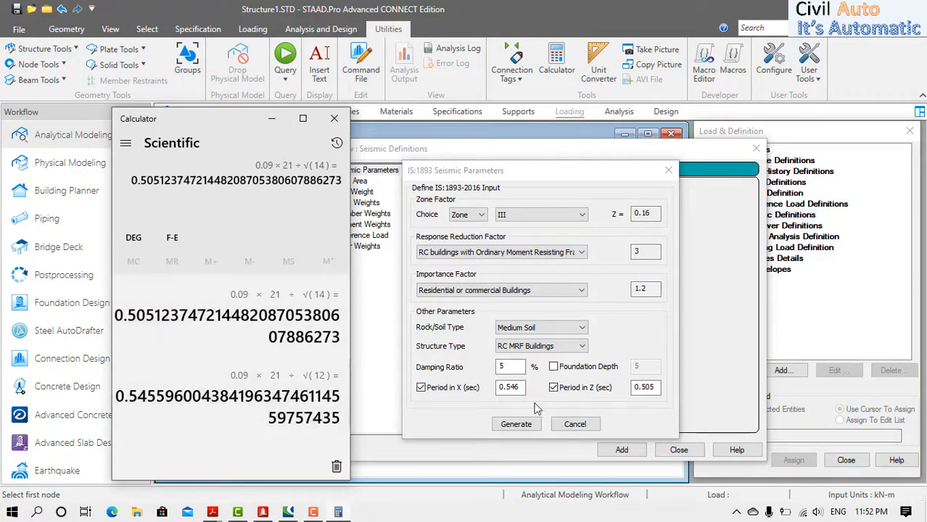
{"action": "left_click", "coordinate": [608, 358]}
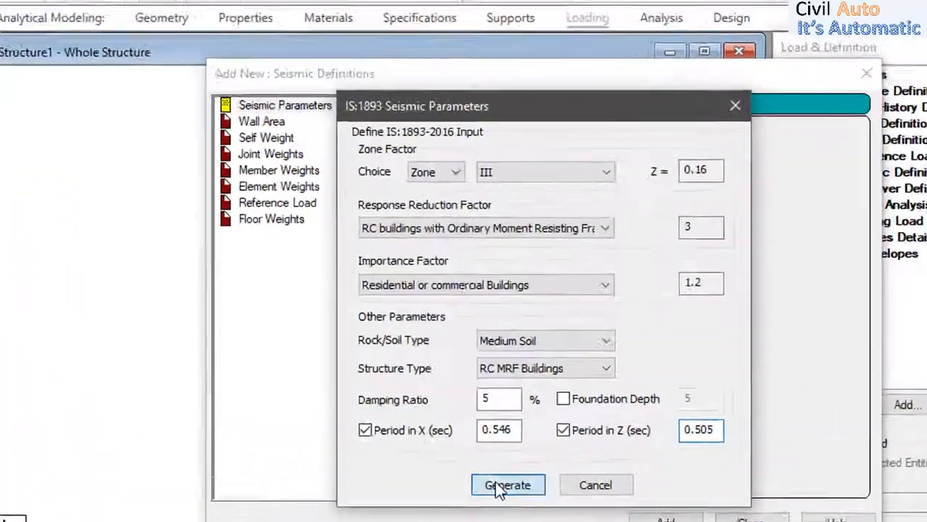
Generate and add the IS 1893-2016 seismic parameters, and add a self weight with factor 1 to the seismic definition.
{"action": "left_click", "coordinate": [516, 424]}
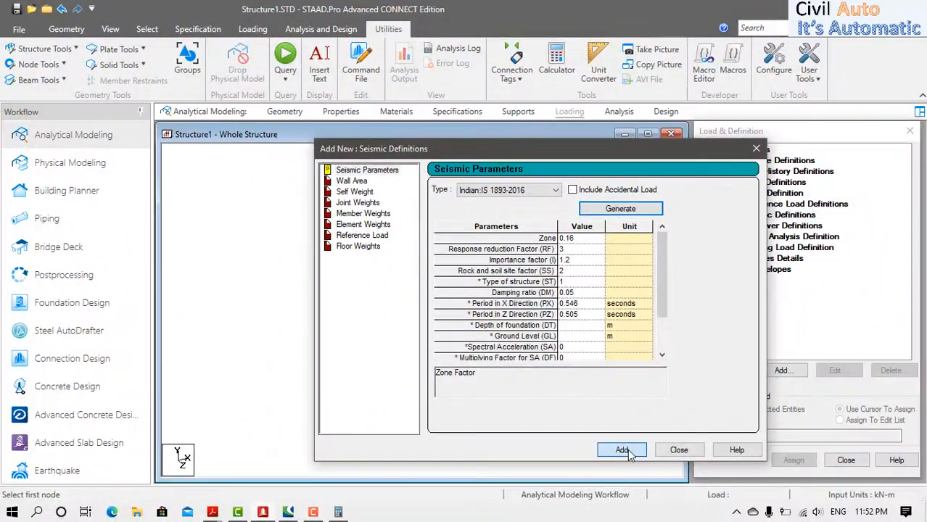
{"action": "left_click", "coordinate": [641, 481]}
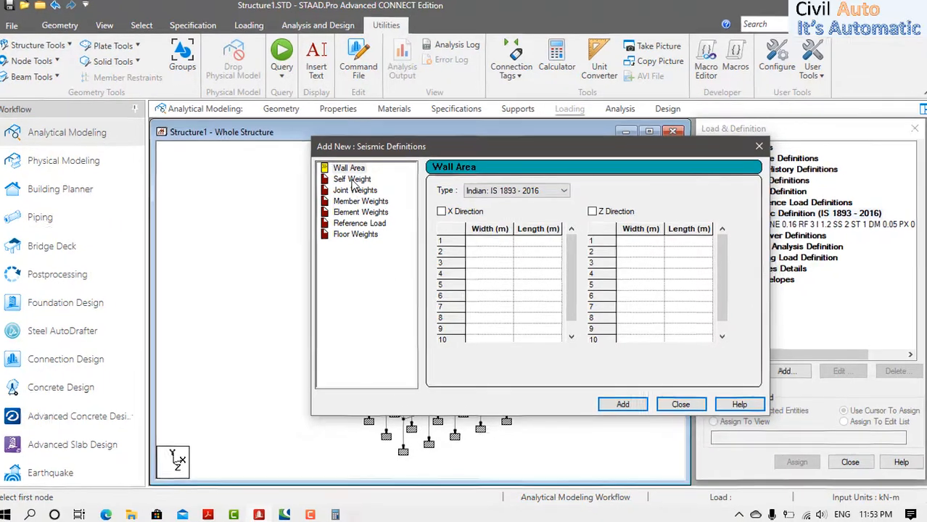
{"action": "left_click", "coordinate": [355, 183]}
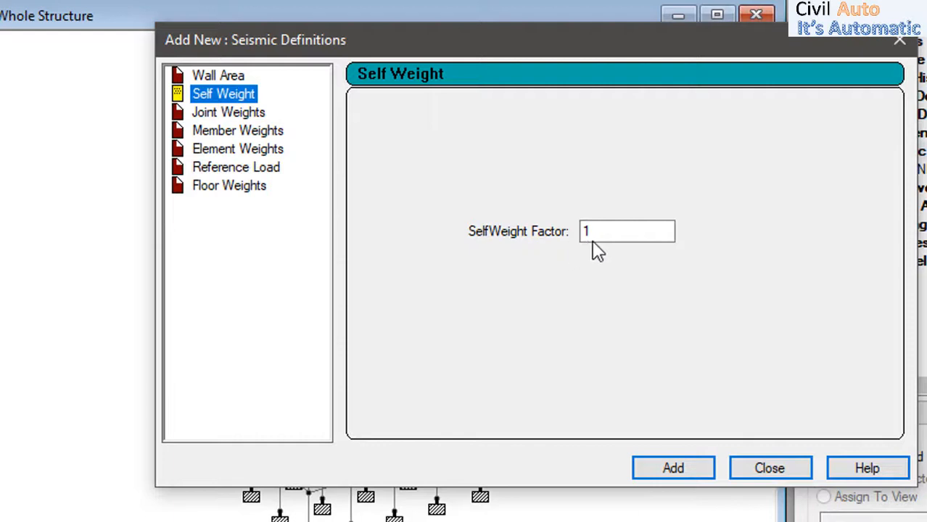
{"action": "left_click", "coordinate": [665, 471]}
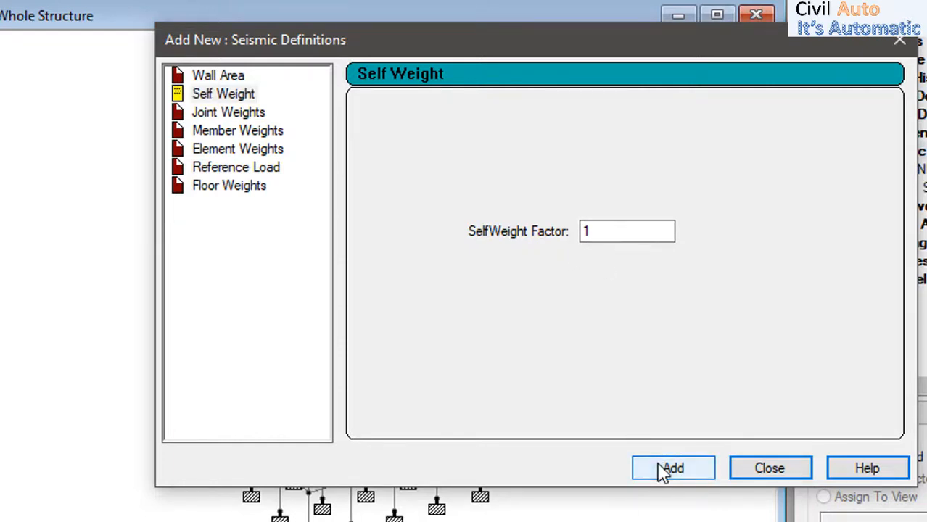
Look through the joint, member, element and reference load weight definitions, ending on Floor Weights.
{"action": "left_click", "coordinate": [215, 116]}
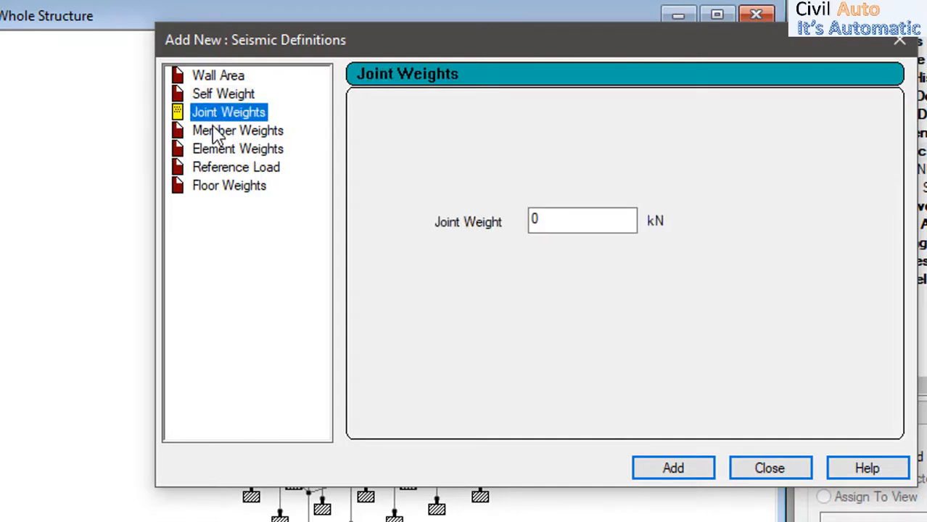
{"action": "left_click", "coordinate": [216, 135]}
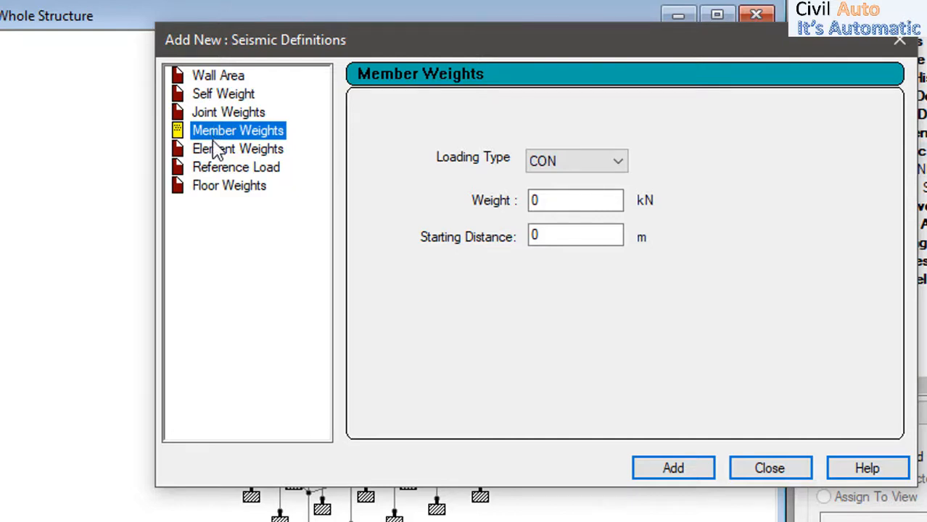
{"action": "key", "text": "Down"}
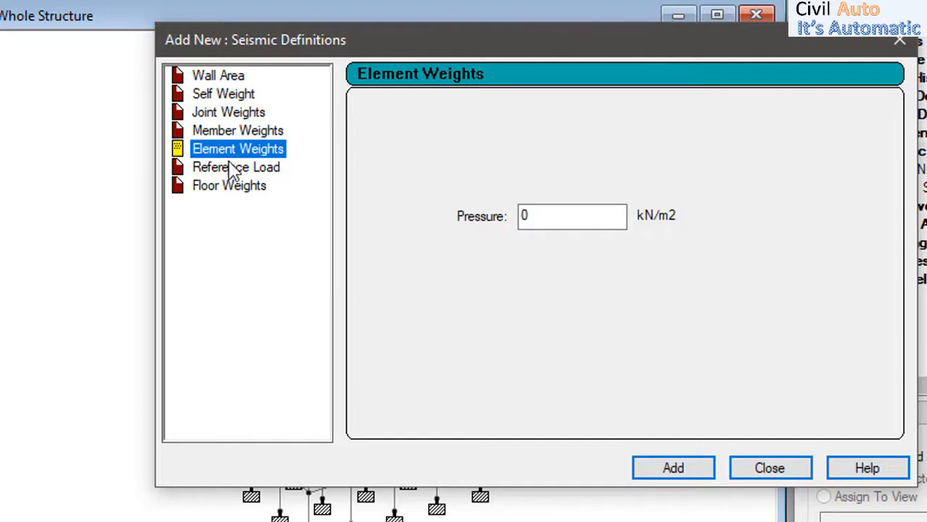
{"action": "key", "text": "Down"}
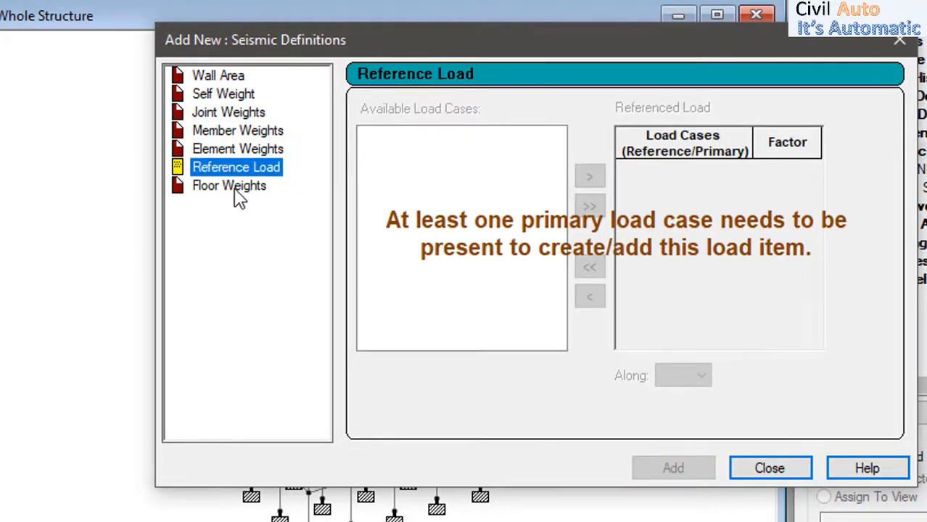
{"action": "left_click", "coordinate": [232, 187]}
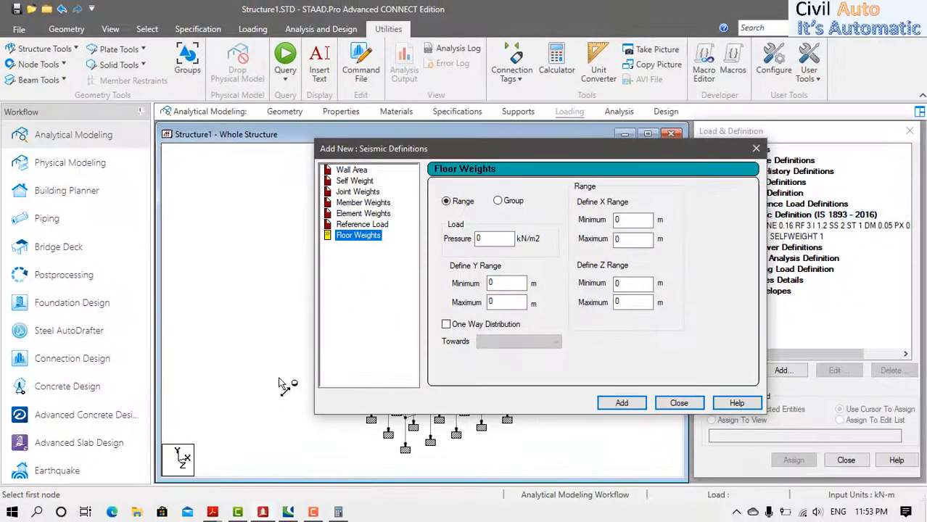
Switch to Adobe Acrobat Reader and consult Table 1 of IS 875 Part 2 for imposed floor loads on residential buildings.
{"action": "left_click", "coordinate": [212, 512]}
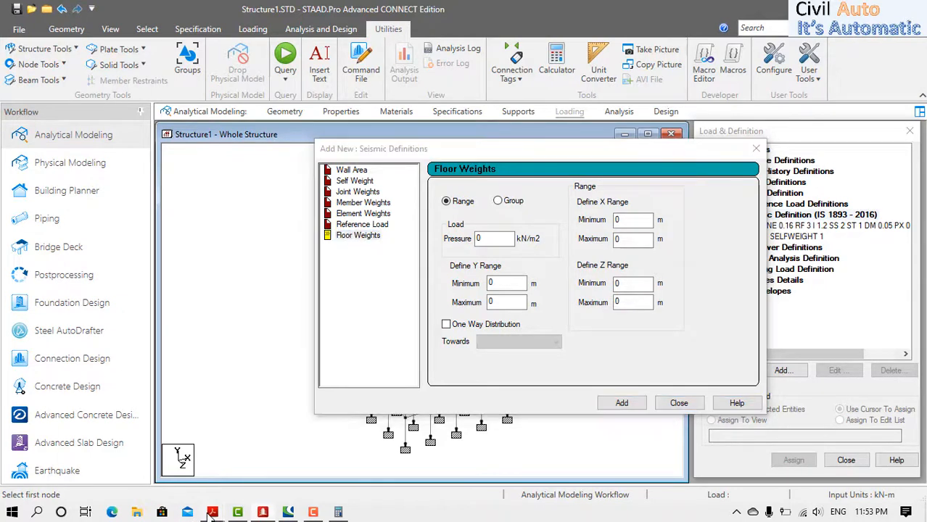
{"action": "left_click", "coordinate": [271, 464]}
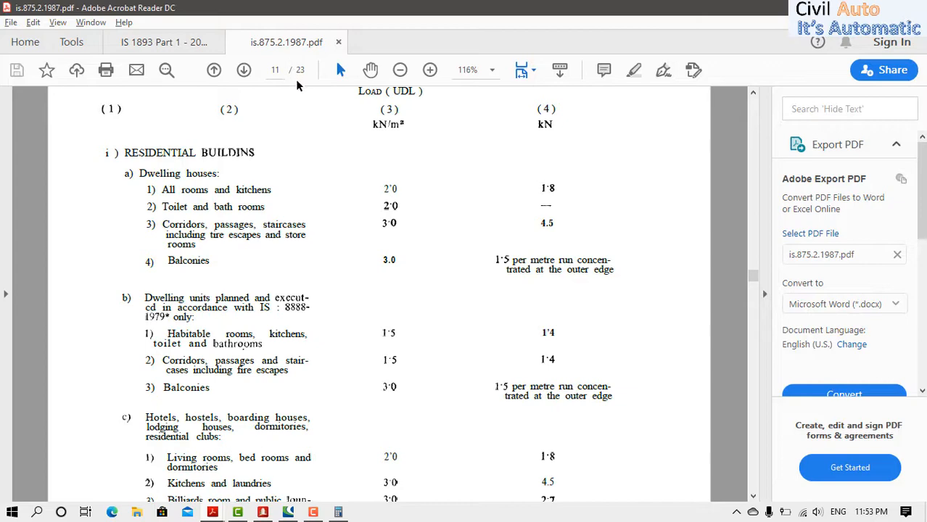
{"action": "scroll", "coordinate": [328, 169], "scroll_direction": "up", "scroll_amount": 3}
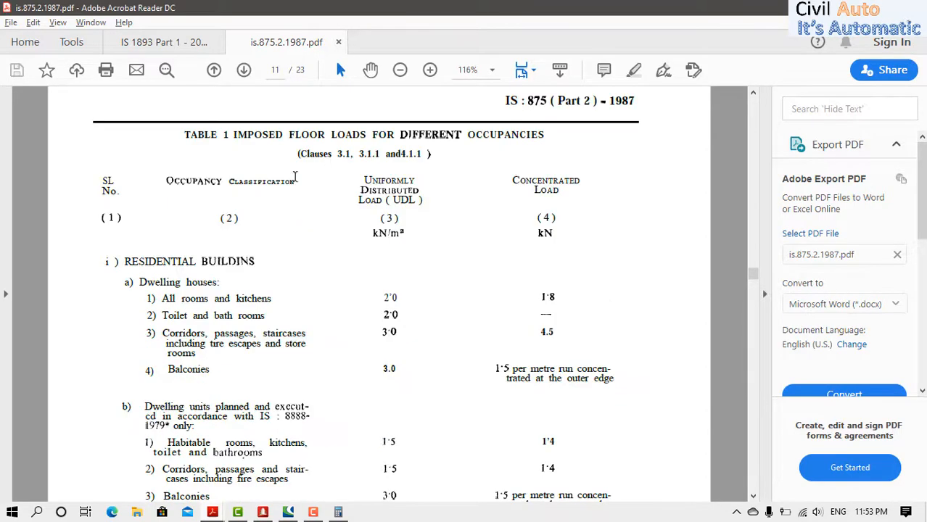
{"action": "left_click_drag", "start_coordinate": [185, 133], "coordinate": [364, 155]}
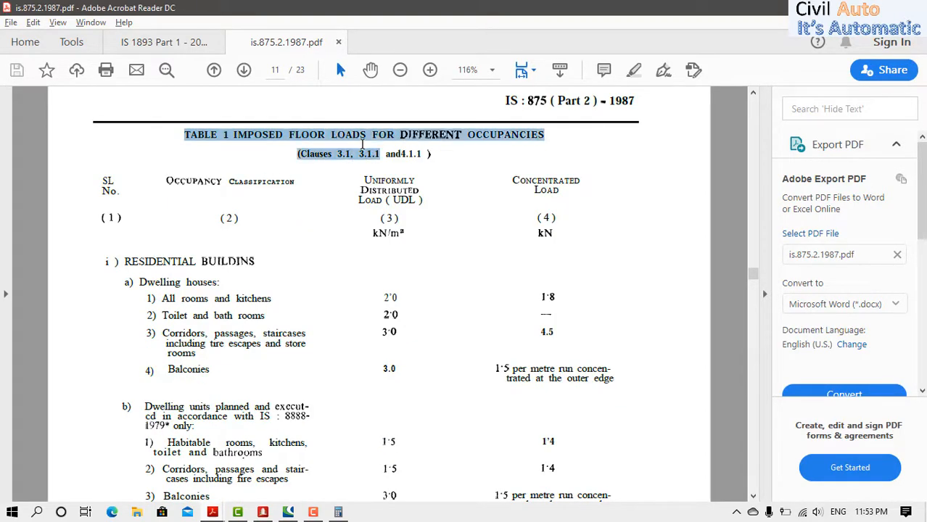
{"action": "left_click", "coordinate": [346, 182]}
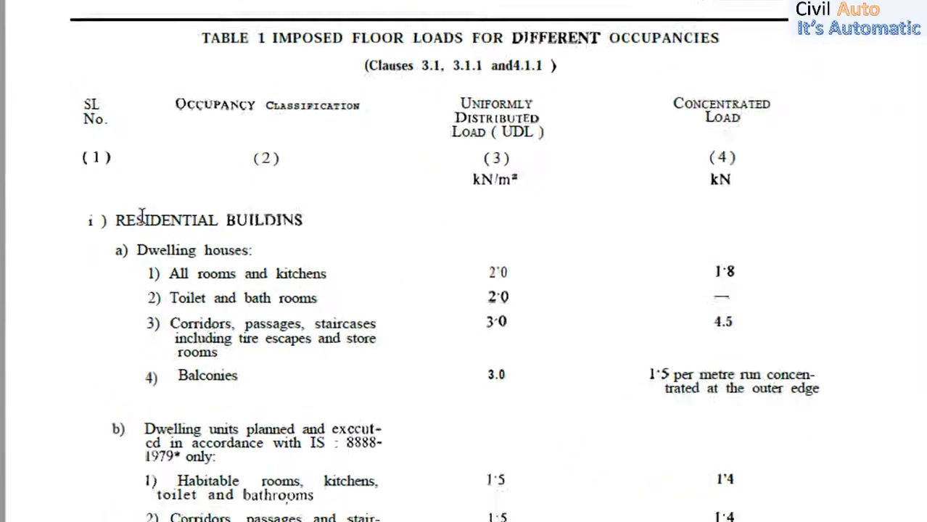
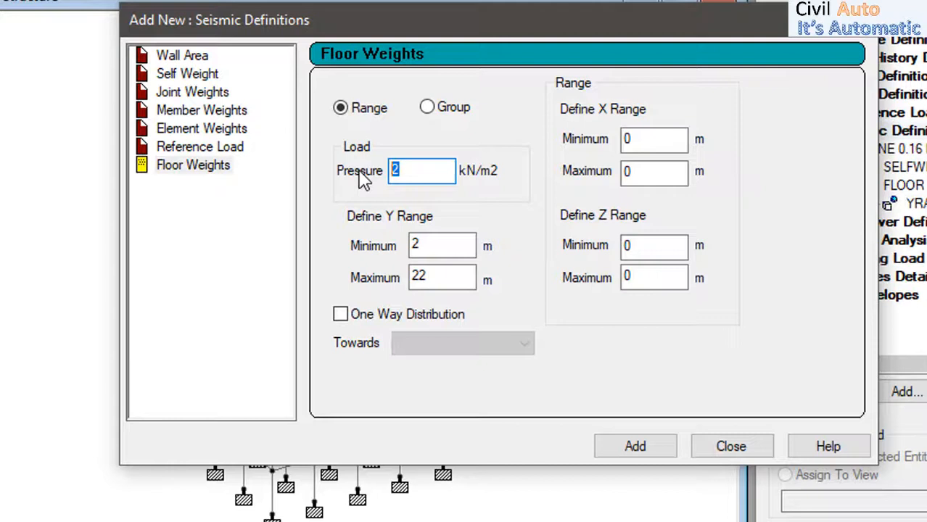
Add a floor weight of 2.5 kN/m2 over the Y range from 2 to 22 m.
{"action": "left_click", "coordinate": [410, 170]}
{"action": "double_click", "coordinate": [411, 170]}
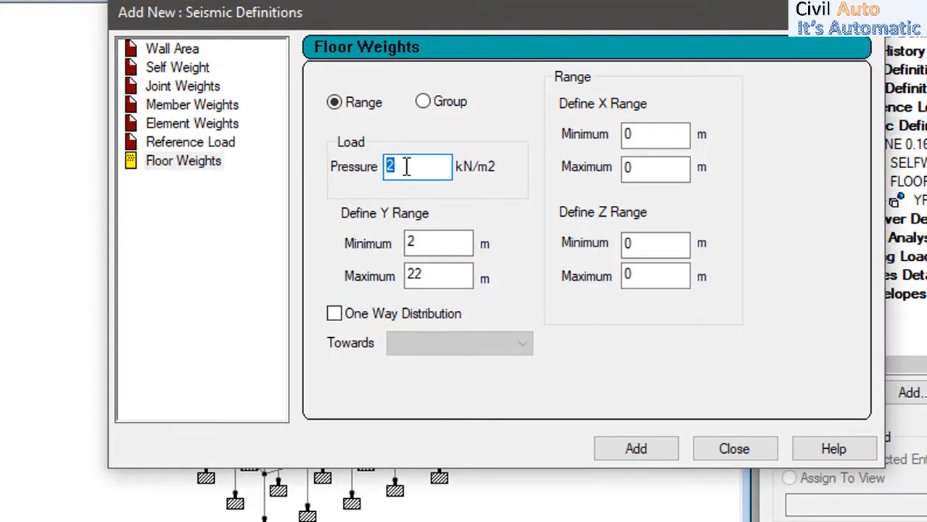
{"action": "type", "text": "2.5"}
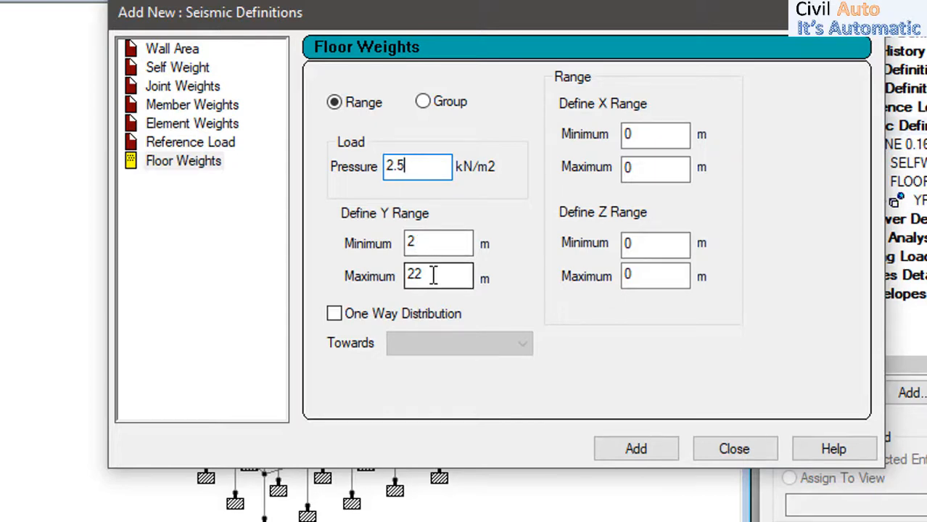
{"action": "left_click", "coordinate": [639, 450]}
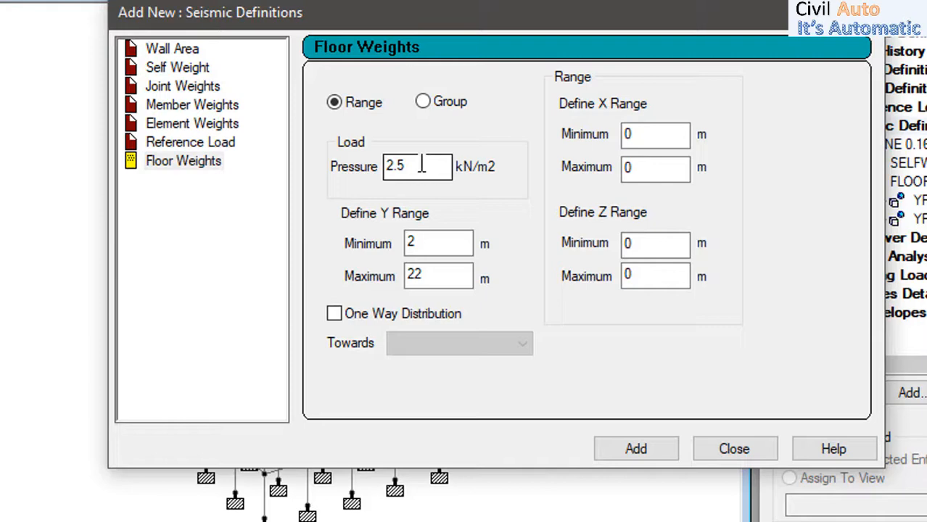
Add another floor weight of 1.25 kN/m2 over the 2 to 22 m Y range and close the seismic definitions dialog.
{"action": "left_click_drag", "start_coordinate": [422, 166], "coordinate": [335, 166]}
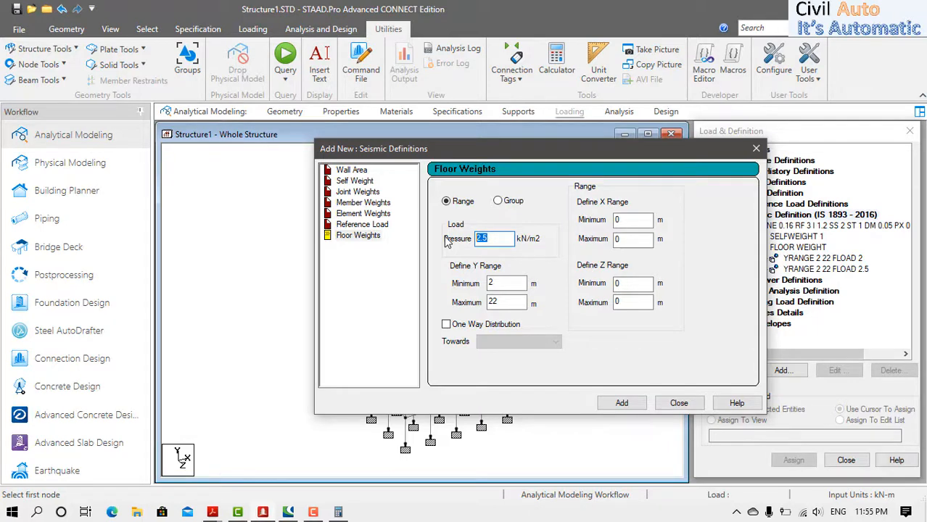
{"action": "type", "text": "."}
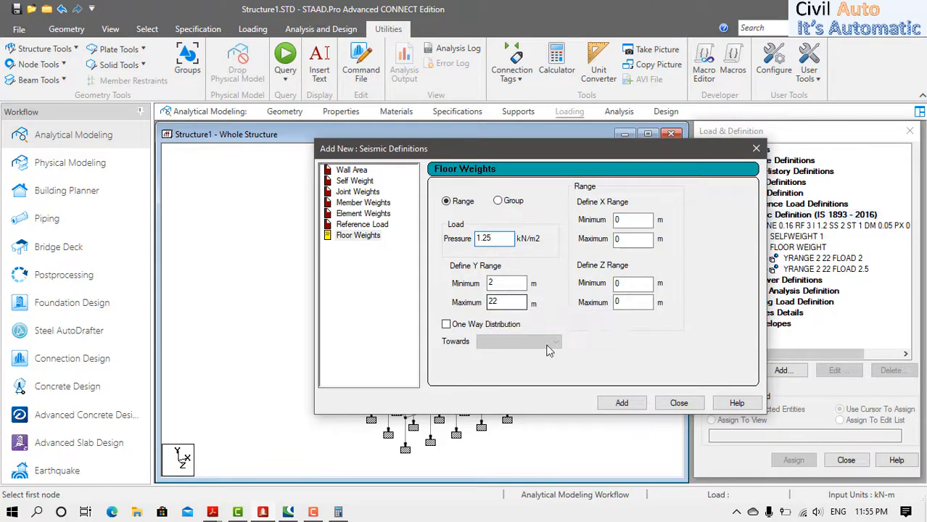
{"action": "left_click", "coordinate": [622, 401]}
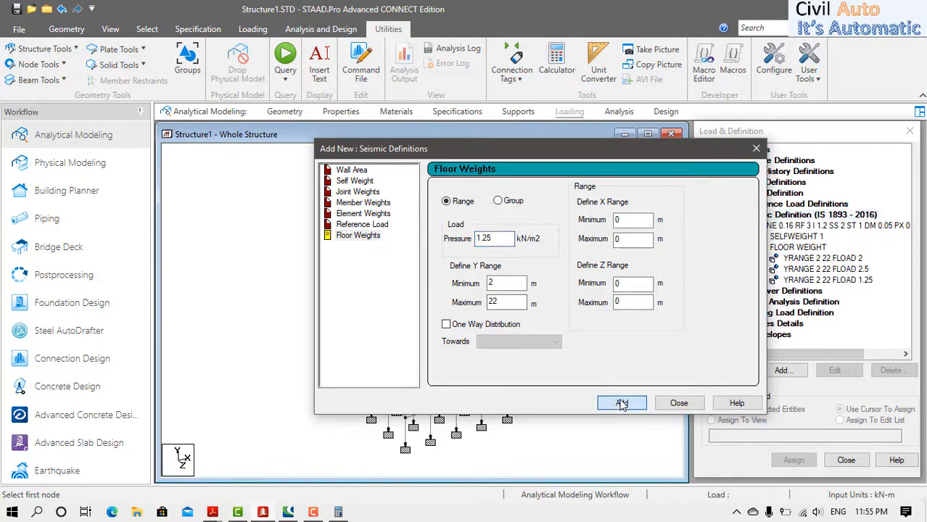
{"action": "left_click", "coordinate": [669, 405]}
Review the floor weight entries and the seismic definition in the definitions tree, collapsing and expanding its branches.
{"action": "left_click", "coordinate": [825, 259]}
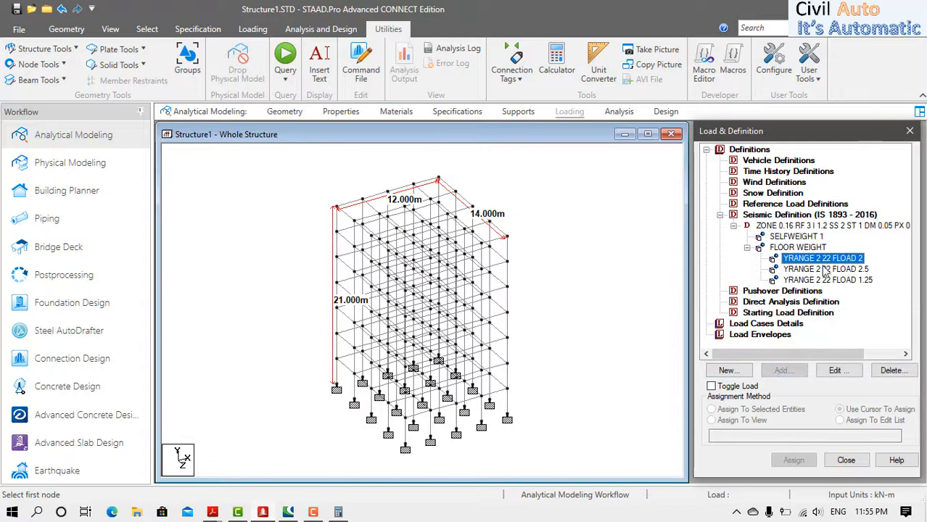
{"action": "left_click", "coordinate": [825, 269]}
{"action": "left_click", "coordinate": [825, 280]}
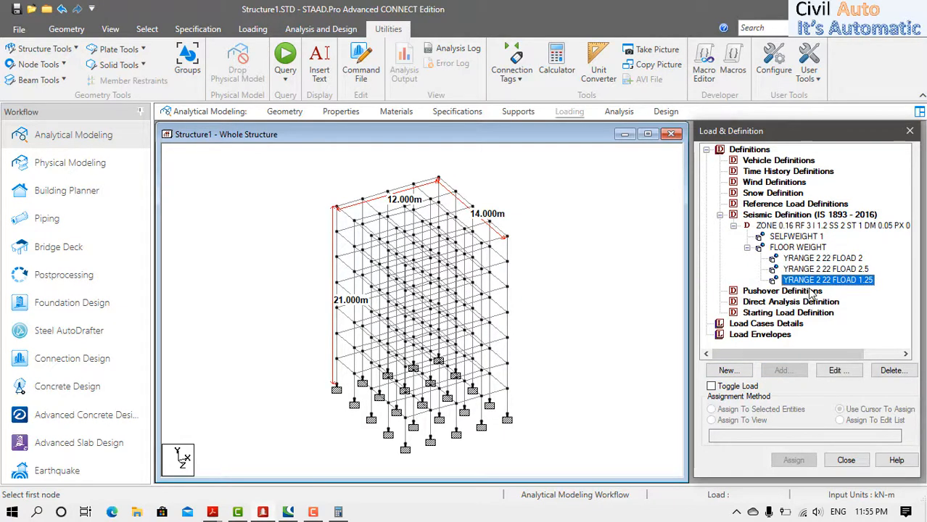
{"action": "left_click", "coordinate": [748, 249]}
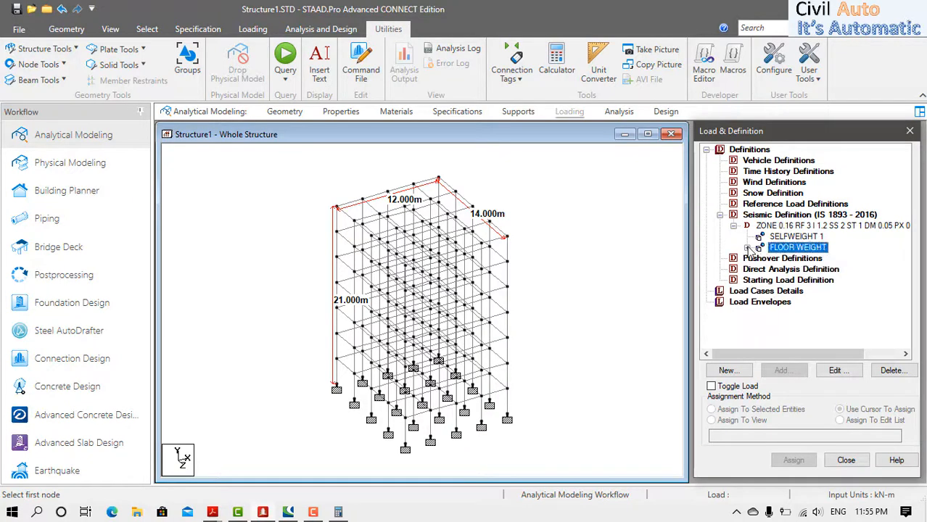
{"action": "left_click", "coordinate": [733, 226]}
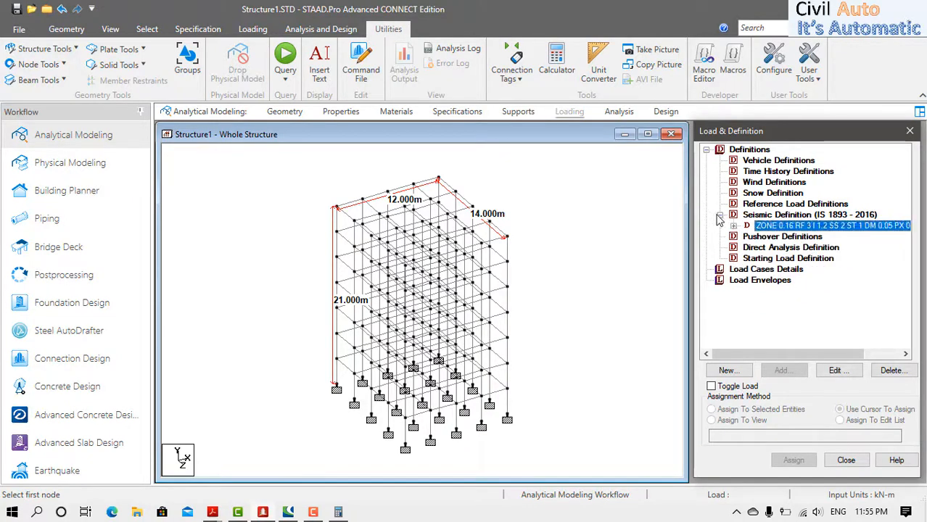
{"action": "left_click", "coordinate": [720, 216]}
{"action": "left_click", "coordinate": [706, 150]}
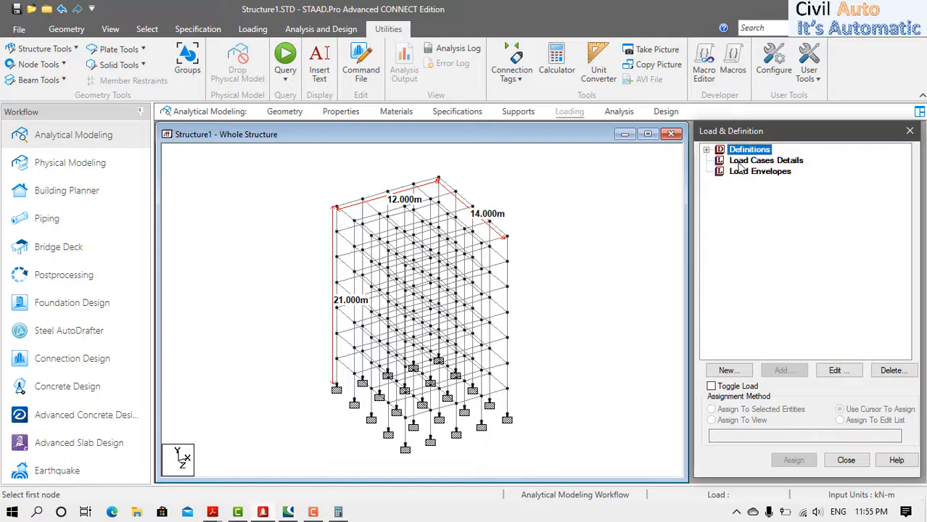
{"action": "left_click", "coordinate": [706, 150]}
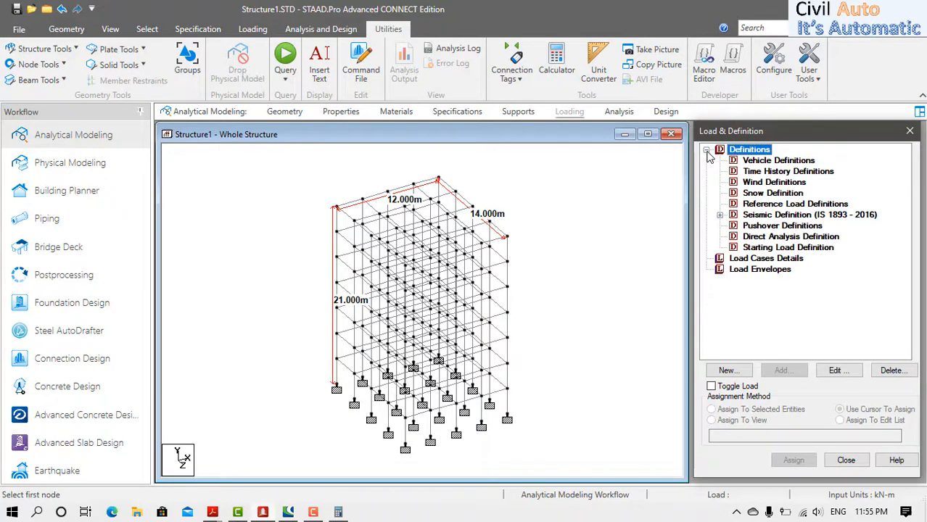
{"action": "left_click", "coordinate": [720, 215]}
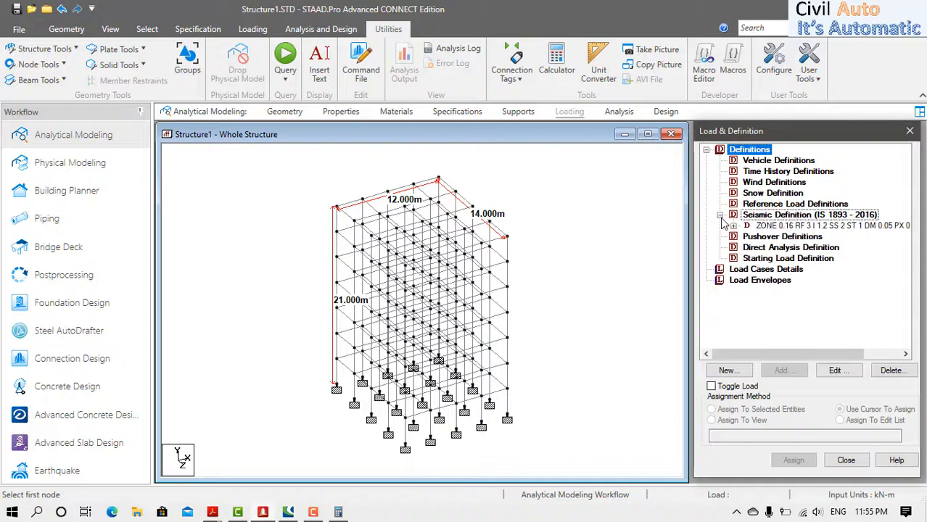
Add primary load case 1 with the Seismic loading type and the title EQX+.
{"action": "left_click", "coordinate": [706, 149]}
{"action": "left_click", "coordinate": [734, 161]}
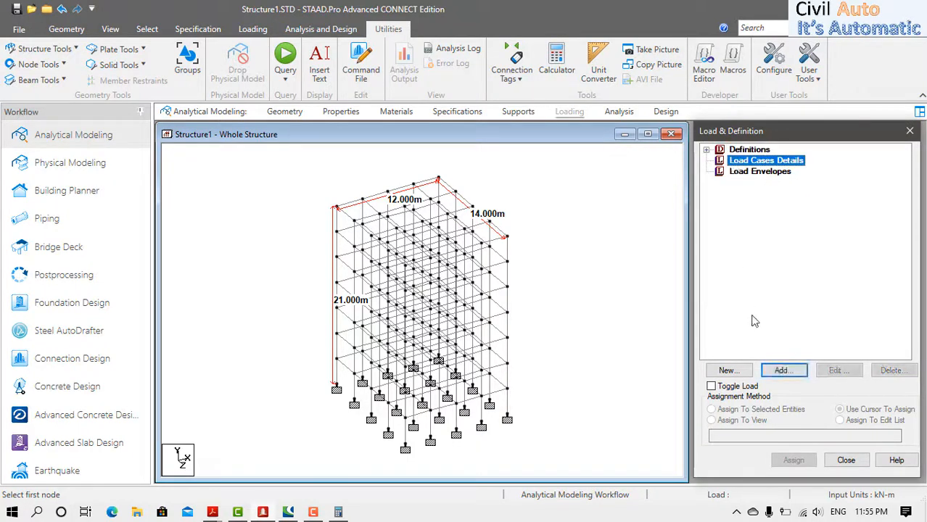
{"action": "left_click", "coordinate": [780, 371]}
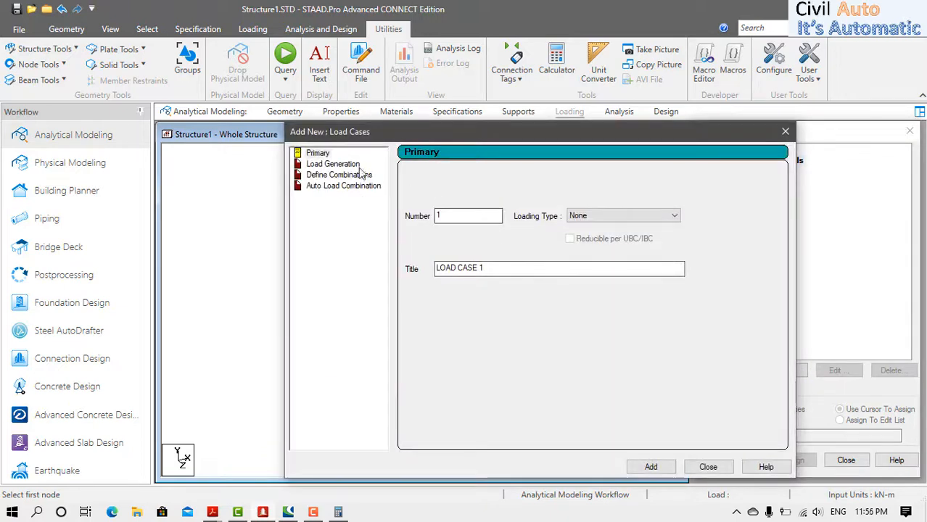
{"action": "left_click", "coordinate": [317, 153]}
{"action": "left_click", "coordinate": [631, 217]}
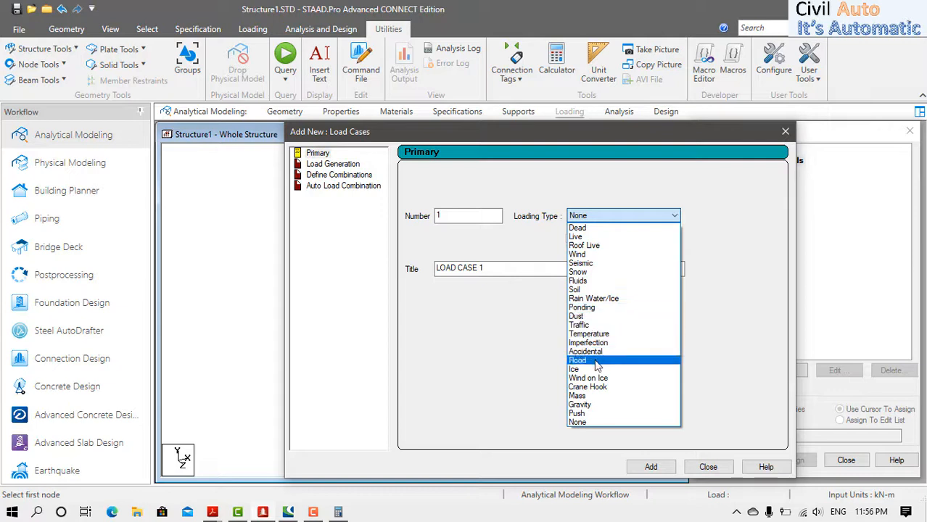
{"action": "left_click", "coordinate": [594, 264]}
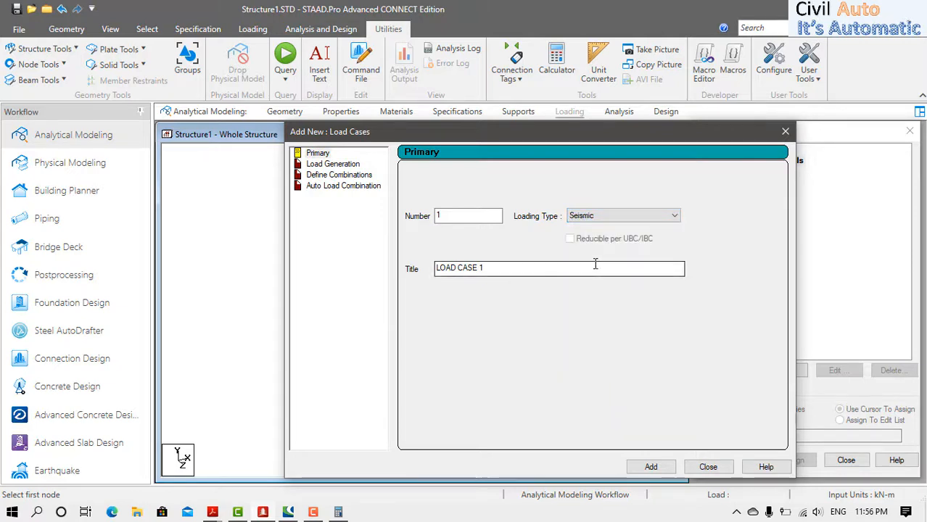
{"action": "left_click_drag", "start_coordinate": [505, 268], "coordinate": [423, 272]}
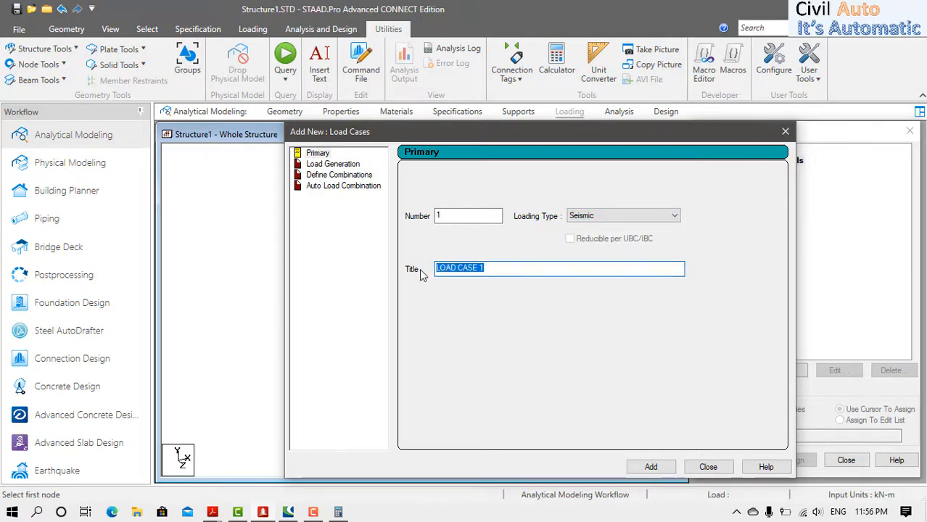
{"action": "type", "text": "E"}
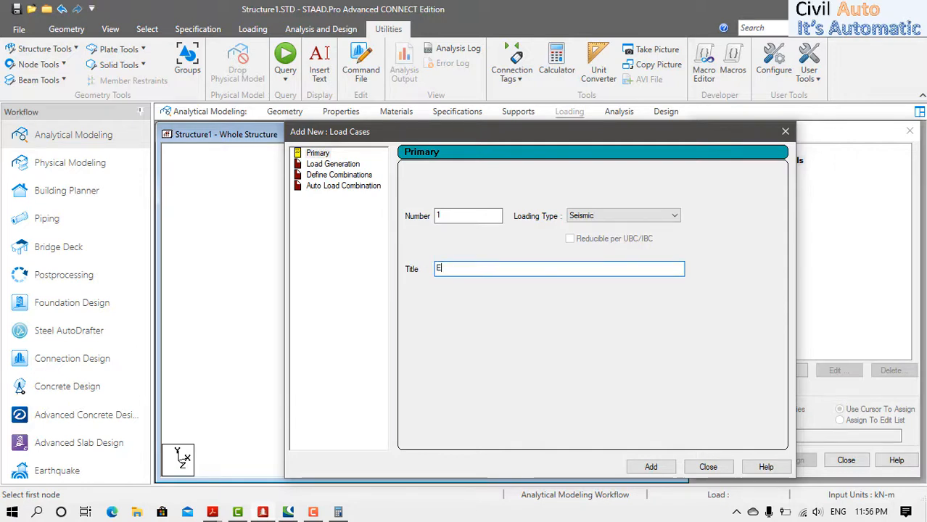
{"action": "type", "text": "QX+"}
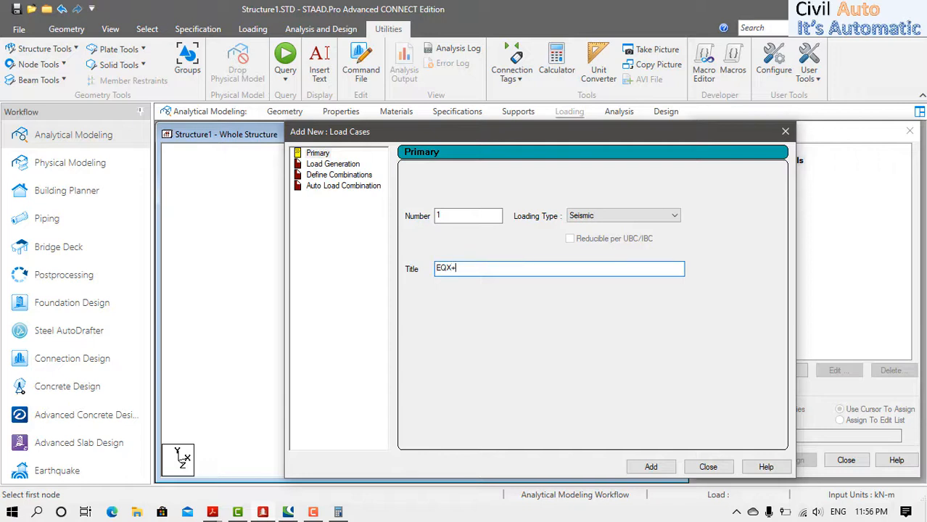
{"action": "left_click", "coordinate": [653, 467]}
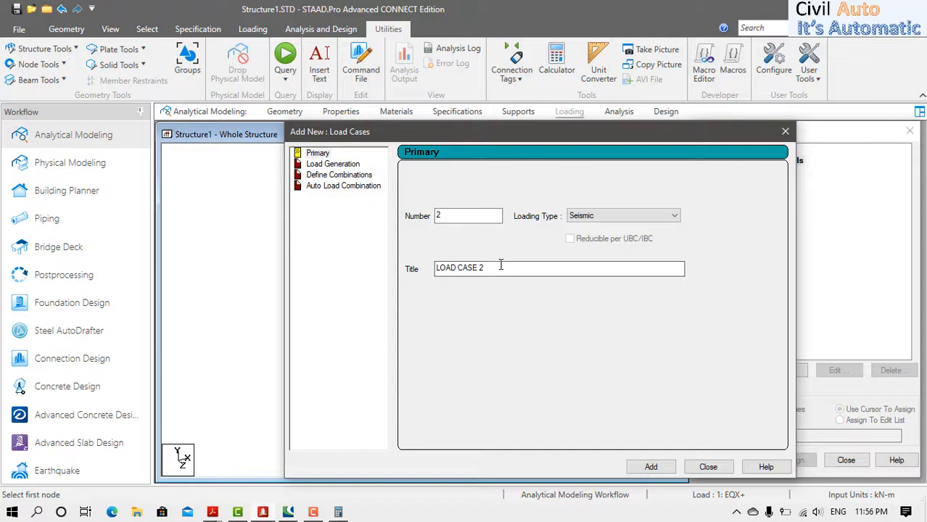
Add primary load case 2 titled EQX-, keeping the Seismic loading type.
{"action": "left_click_drag", "start_coordinate": [558, 267], "coordinate": [418, 261]}
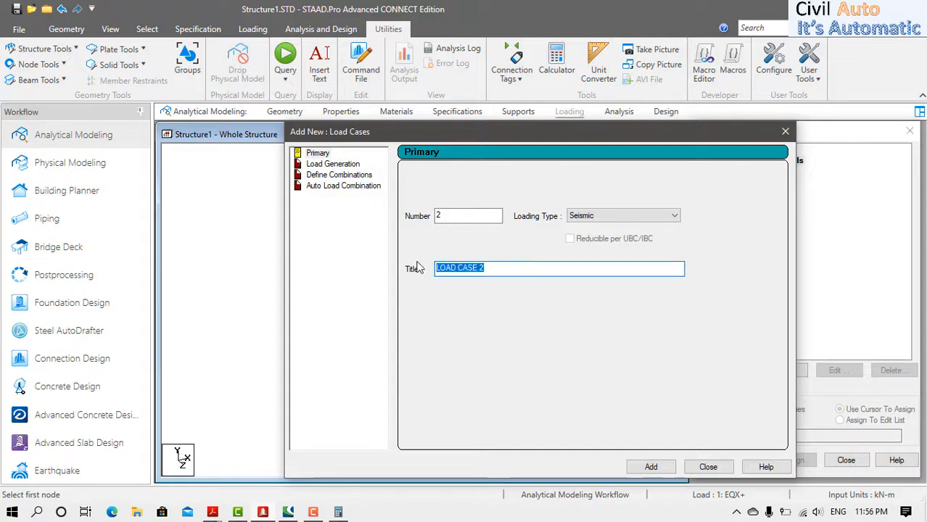
{"action": "type", "text": "EQX"}
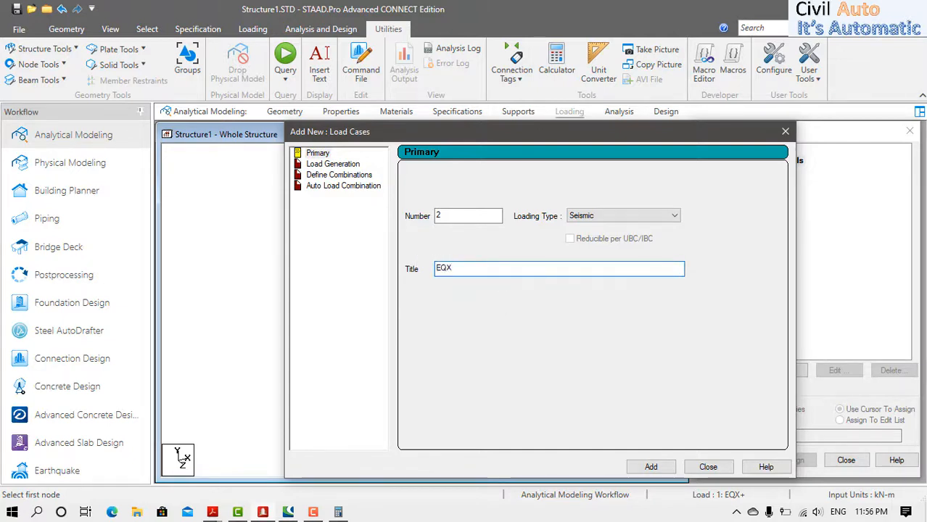
{"action": "type", "text": "-"}
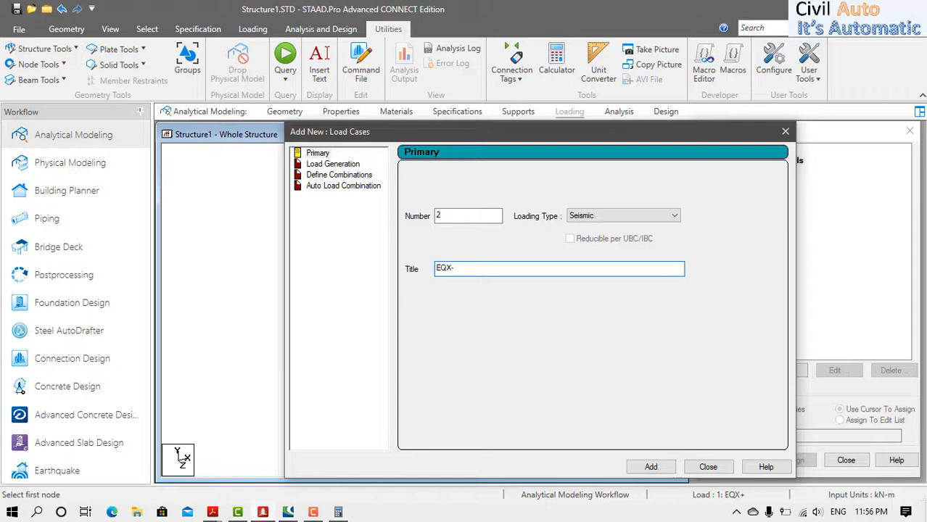
{"action": "left_click", "coordinate": [650, 467]}
Move the load cases dialog clear of the load tree and add seismic load case 3 titled EQZ+.
{"action": "left_click_drag", "start_coordinate": [564, 138], "coordinate": [433, 138]}
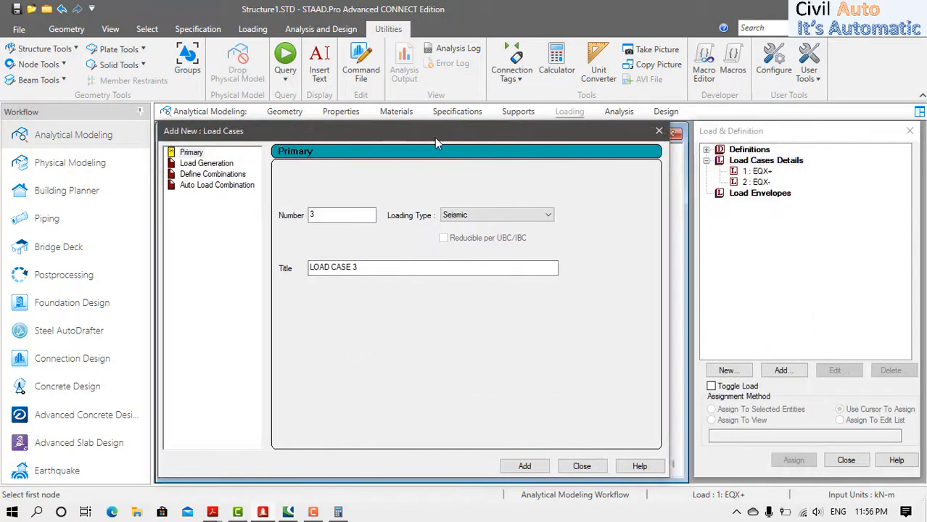
{"action": "left_click_drag", "start_coordinate": [374, 267], "coordinate": [227, 281]}
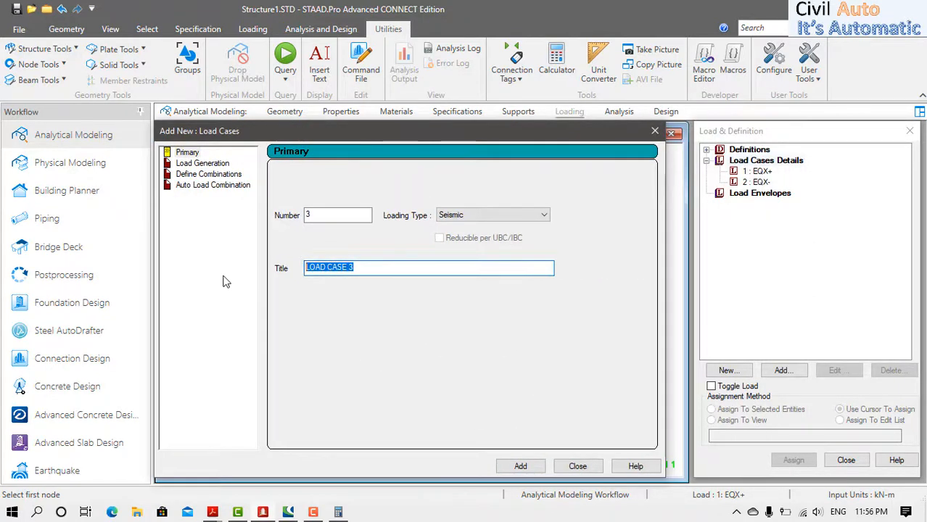
{"action": "type", "text": "EQZ"}
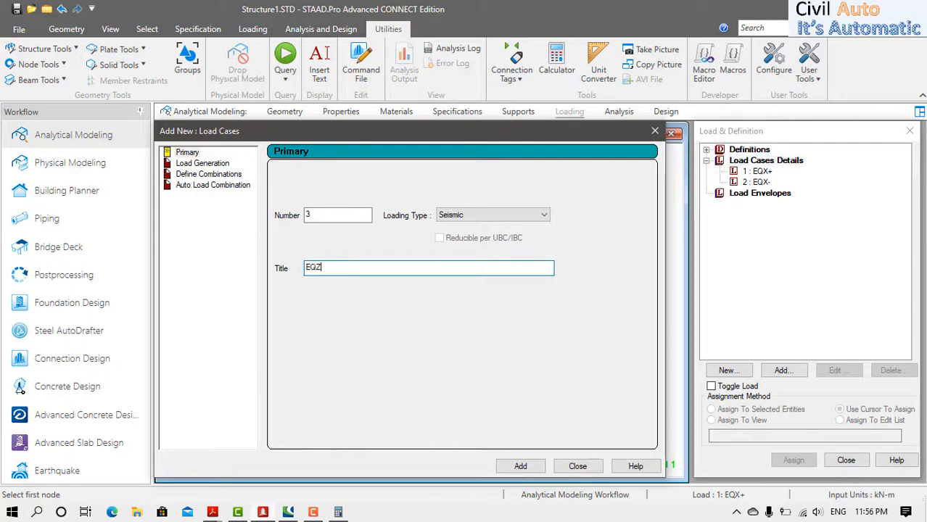
{"action": "type", "text": "+"}
{"action": "left_click", "coordinate": [515, 467]}
Add seismic primary load case 4 with the title EQZ-.
{"action": "left_click_drag", "start_coordinate": [390, 274], "coordinate": [260, 283]}
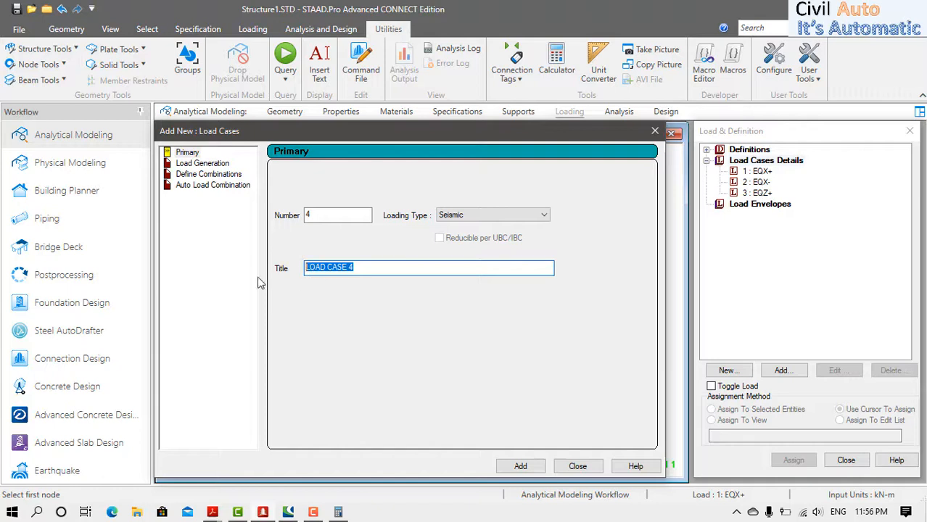
{"action": "type", "text": "EQZ-"}
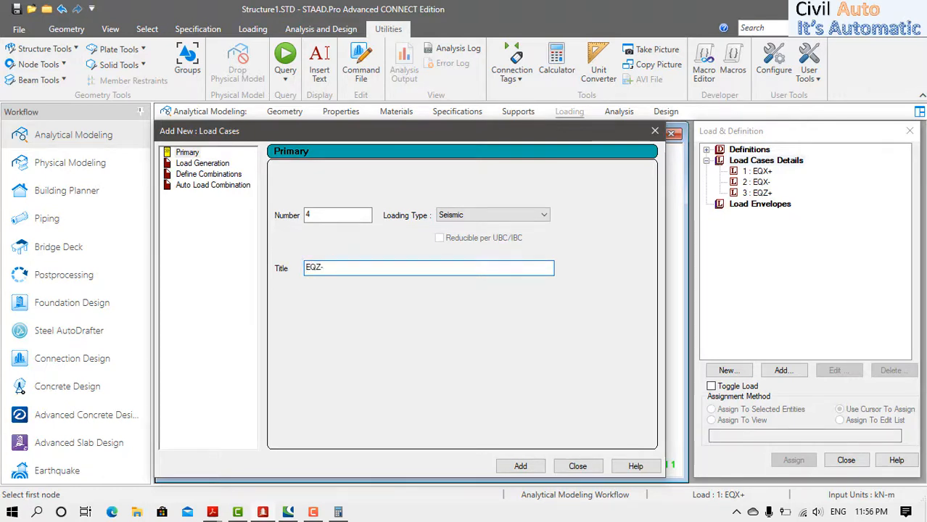
{"action": "key", "text": "Return"}
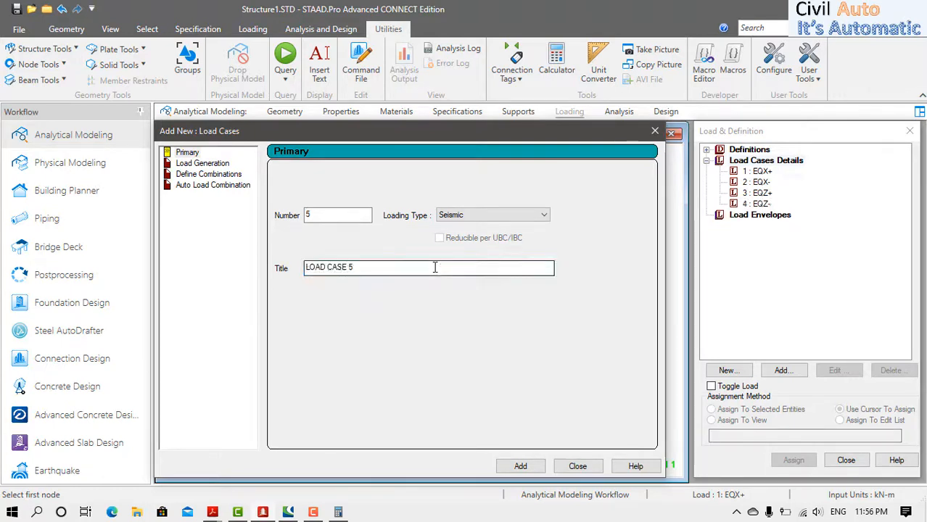
Add primary load case 5 titled DL with the Dead loading type.
{"action": "left_click_drag", "start_coordinate": [436, 268], "coordinate": [290, 267]}
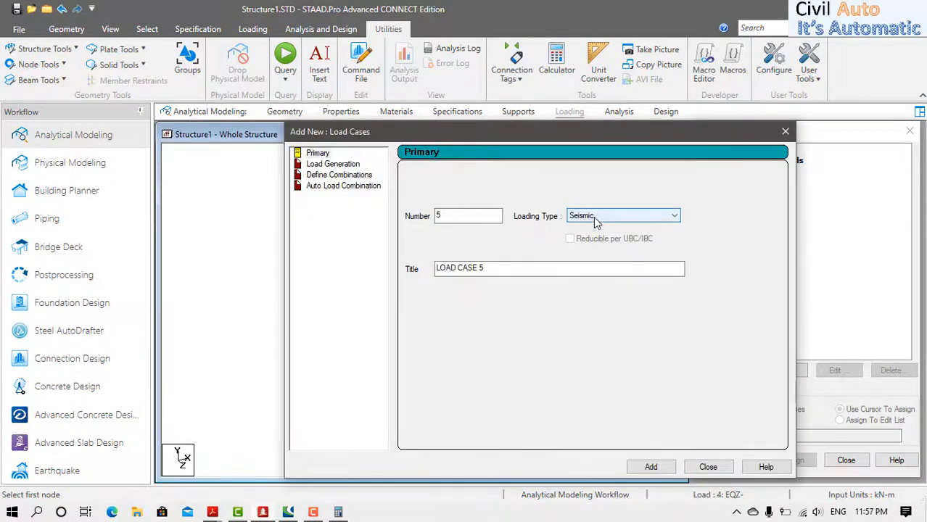
{"action": "left_click", "coordinate": [507, 269]}
{"action": "left_click_drag", "start_coordinate": [507, 269], "coordinate": [384, 274]}
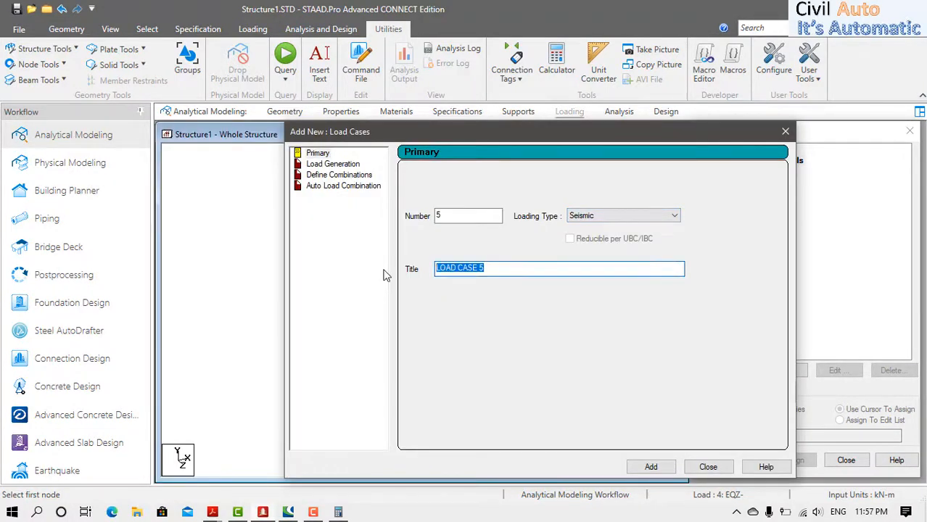
{"action": "type", "text": "DL"}
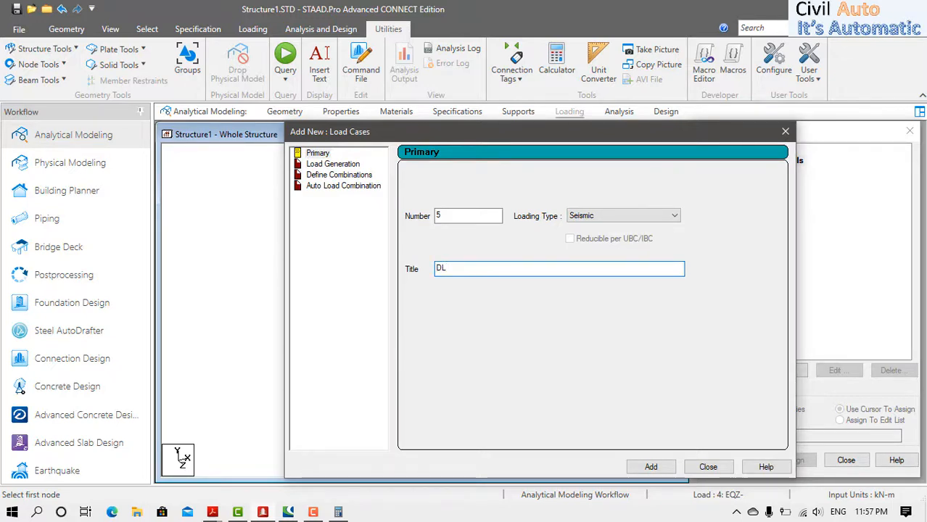
{"action": "left_click", "coordinate": [591, 216]}
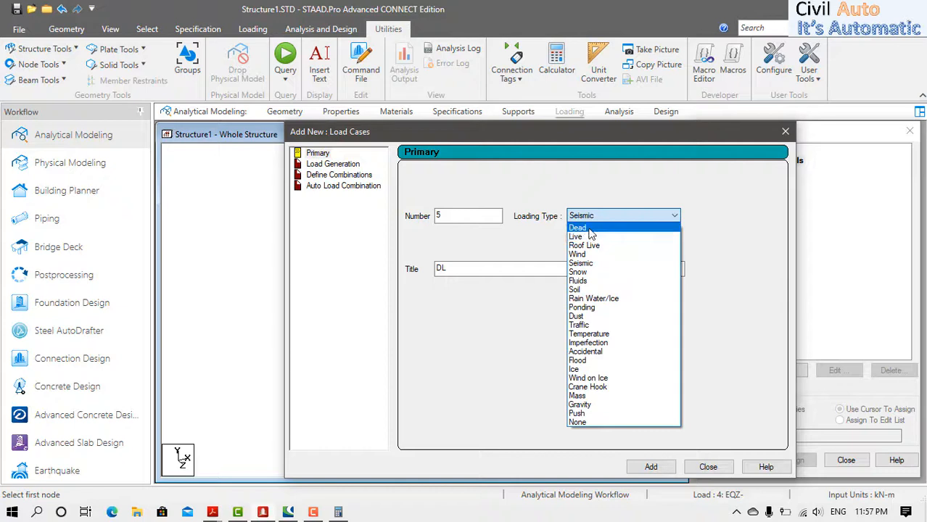
{"action": "left_click", "coordinate": [584, 228]}
{"action": "left_click", "coordinate": [652, 468]}
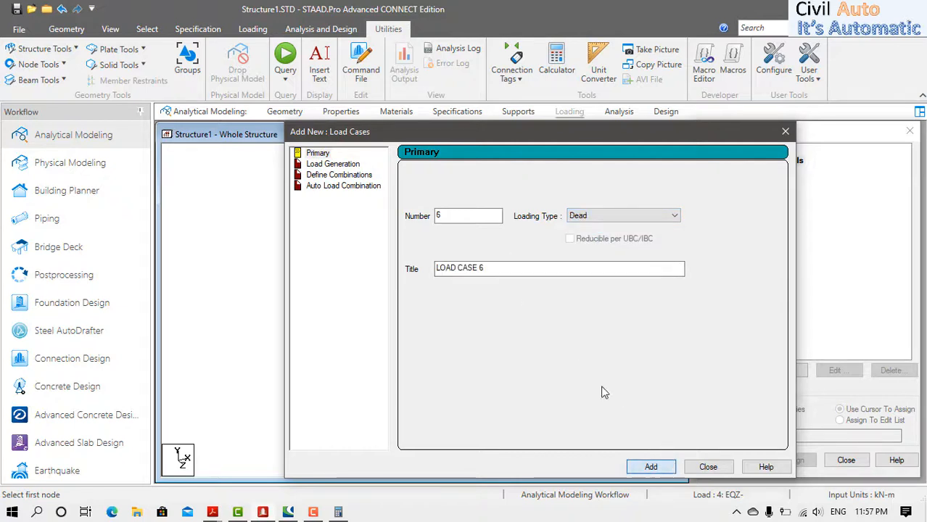
Add primary load case 6 titled LL with the Live loading type and close the load cases dialog.
{"action": "left_click_drag", "start_coordinate": [521, 267], "coordinate": [434, 269]}
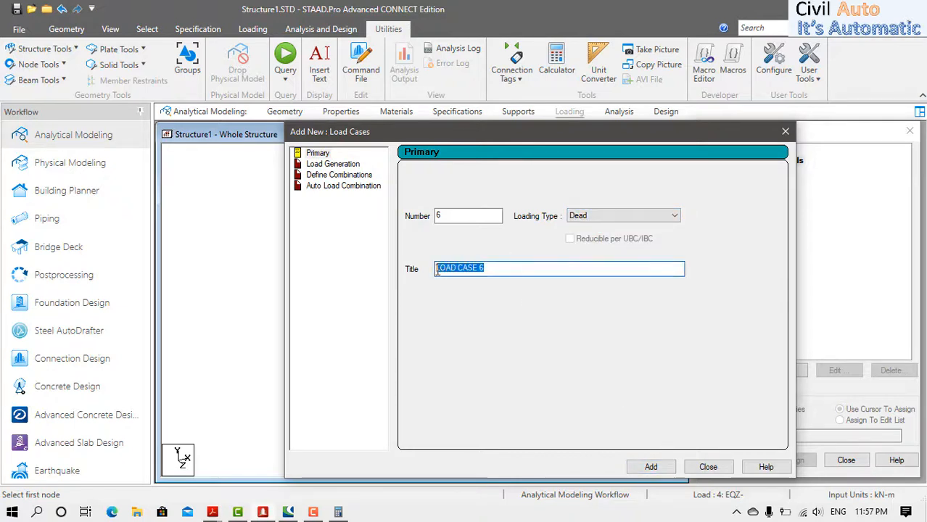
{"action": "type", "text": "LL"}
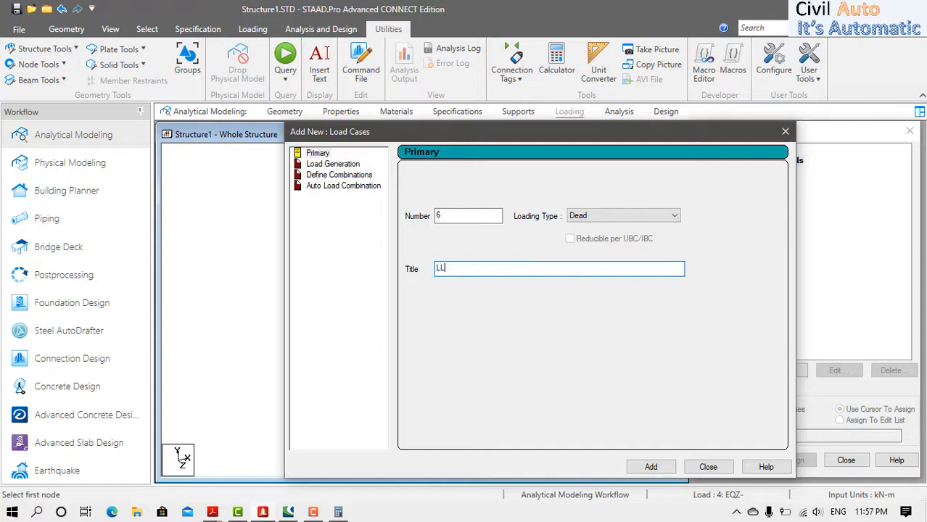
{"action": "left_click", "coordinate": [584, 216]}
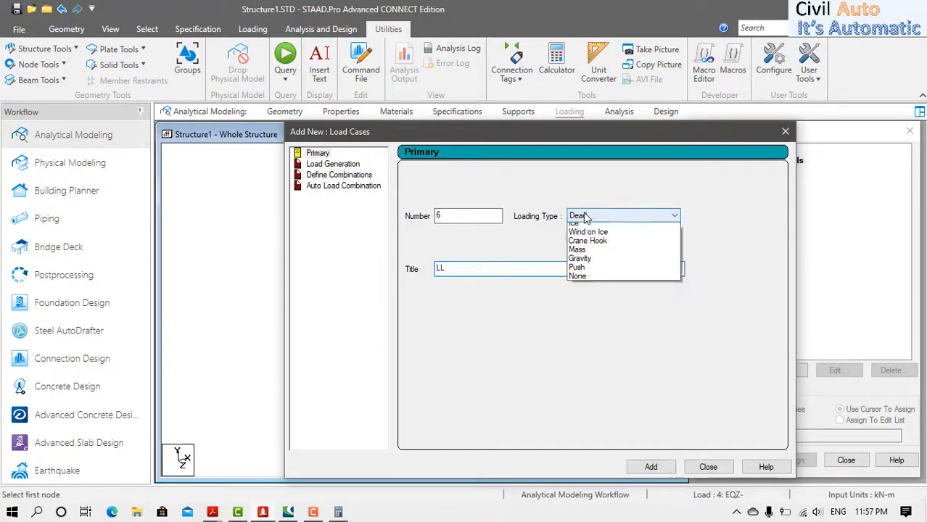
{"action": "left_click", "coordinate": [578, 237]}
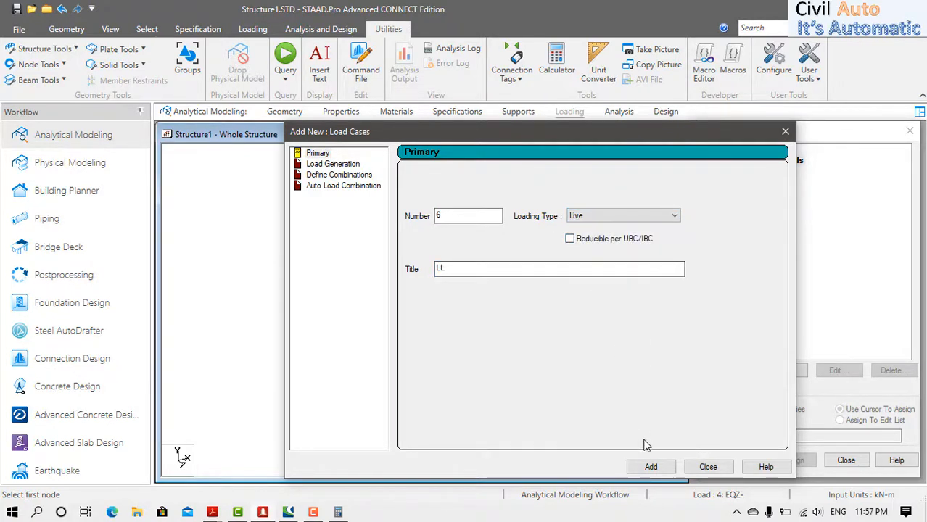
{"action": "left_click", "coordinate": [651, 466]}
{"action": "left_click", "coordinate": [708, 467]}
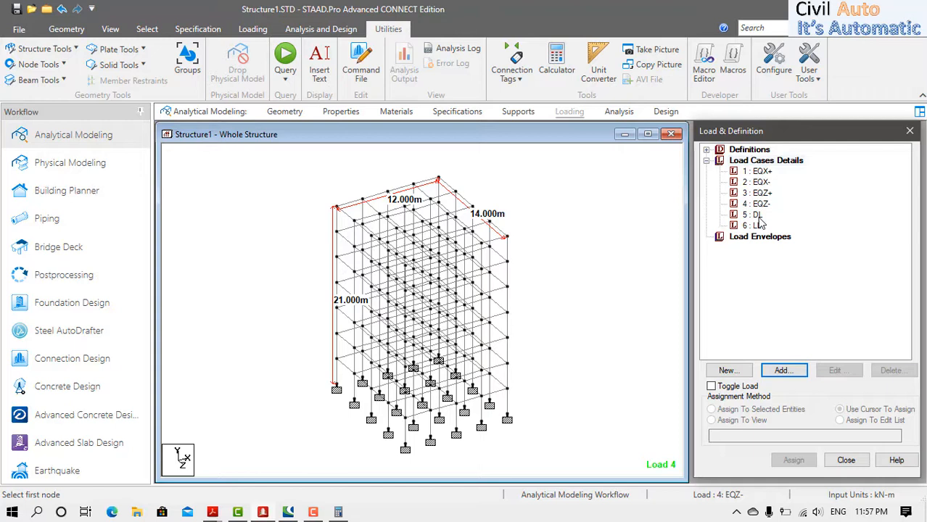
Add a seismic load in the X direction with factor 1 to load case EQX+.
{"action": "left_click", "coordinate": [759, 174]}
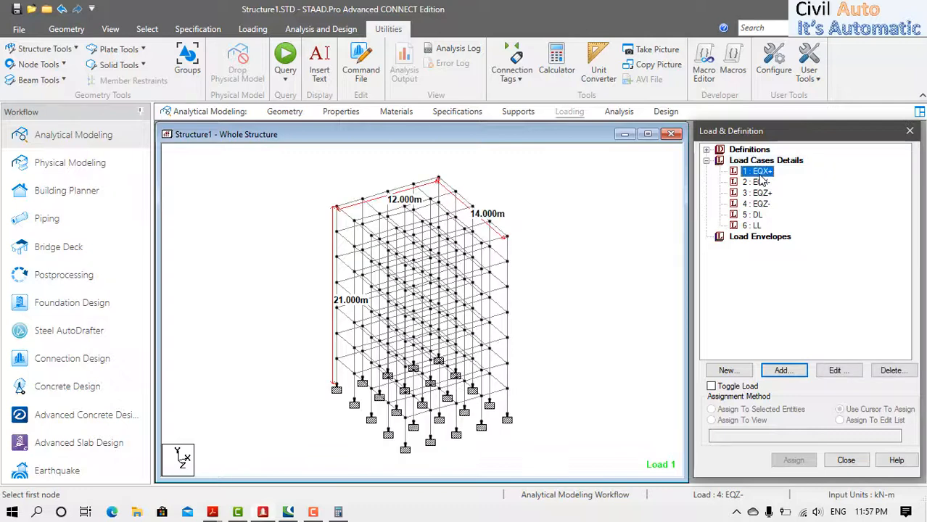
{"action": "left_click", "coordinate": [783, 370]}
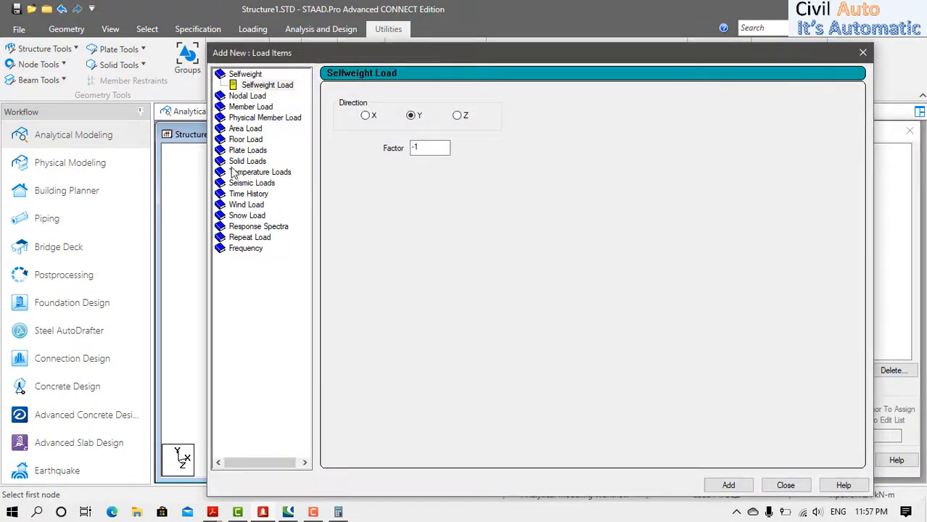
{"action": "left_click", "coordinate": [246, 183]}
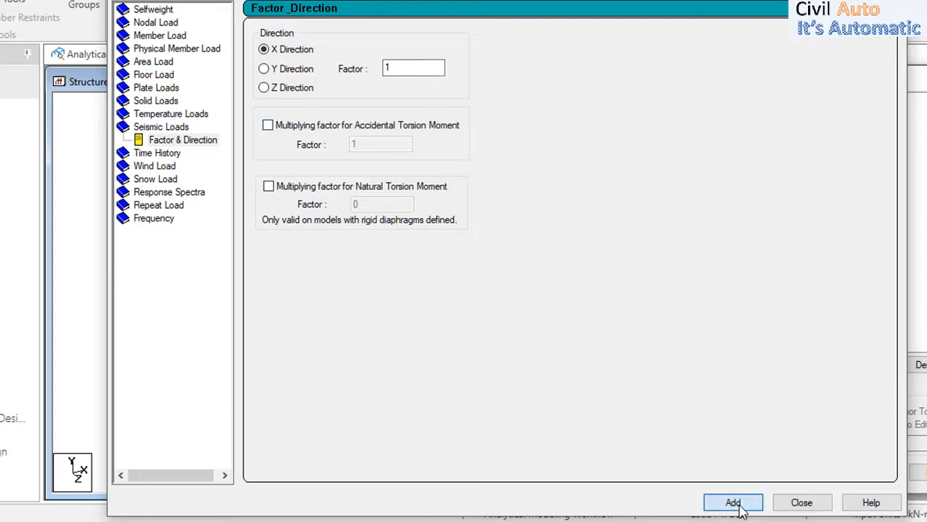
{"action": "left_click", "coordinate": [789, 500]}
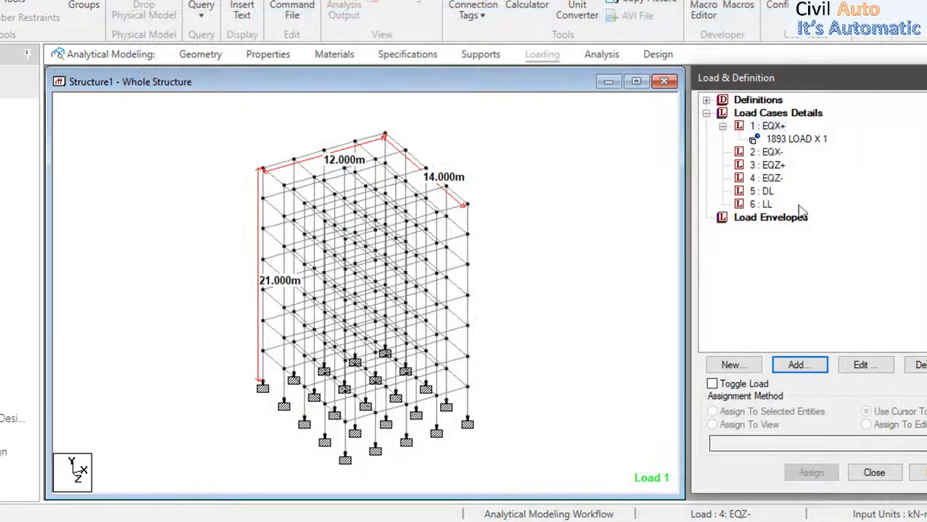
Add a seismic load in the X direction with factor -1 to load case EQX-.
{"action": "left_click", "coordinate": [770, 153]}
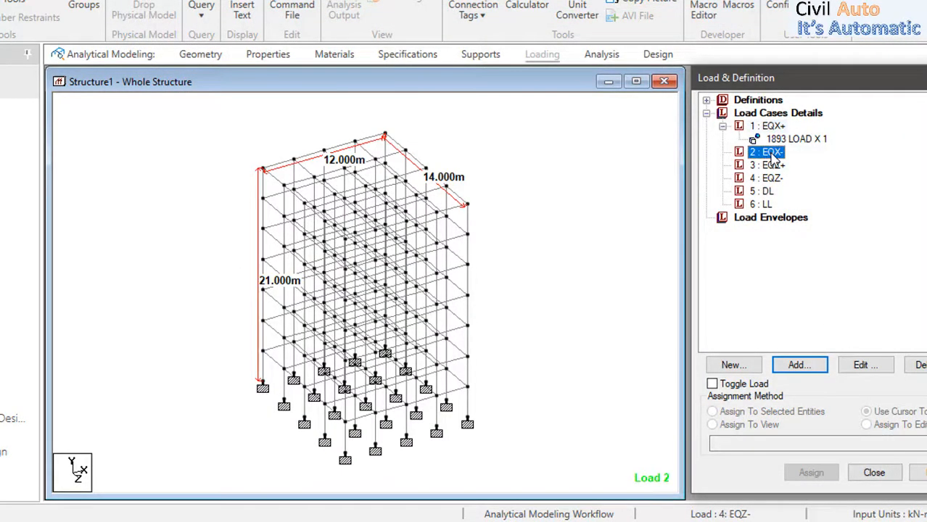
{"action": "left_click", "coordinate": [798, 365]}
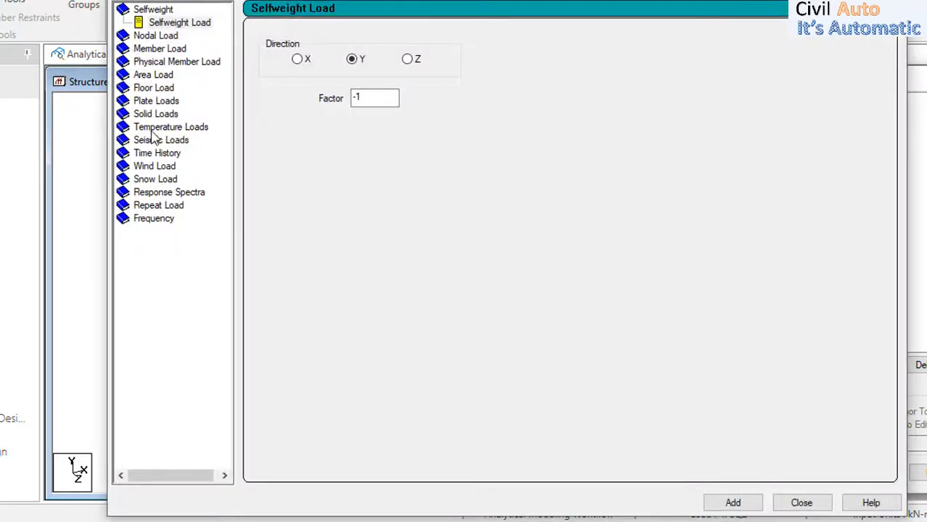
{"action": "left_click", "coordinate": [156, 144]}
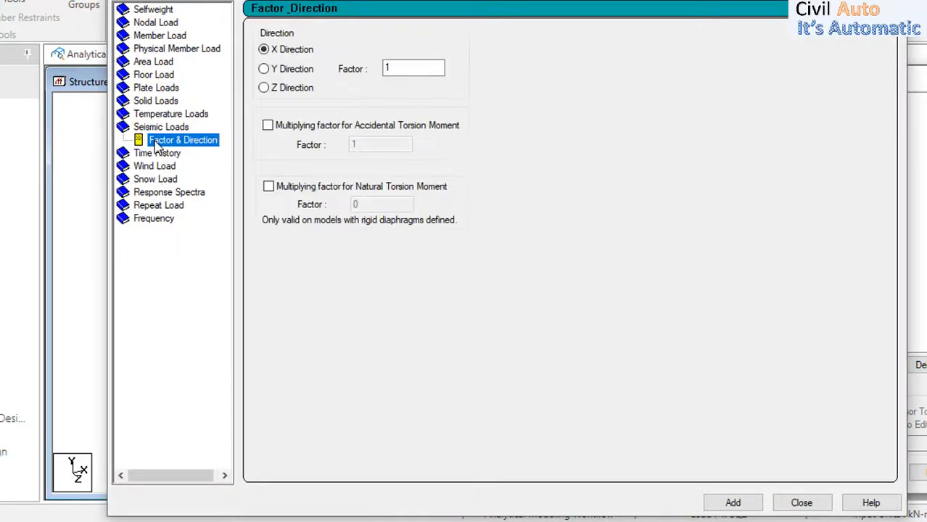
{"action": "double_click", "coordinate": [387, 68]}
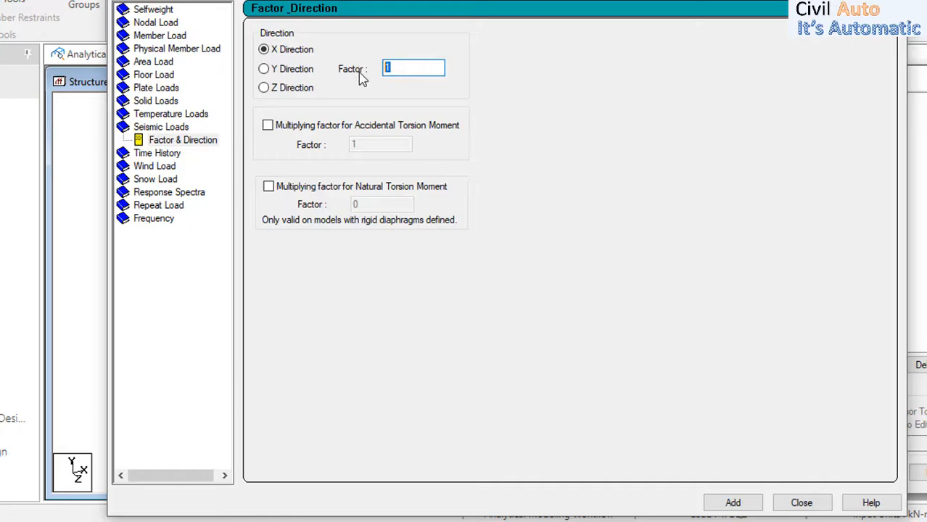
{"action": "type", "text": "-"}
{"action": "left_click", "coordinate": [733, 503]}
{"action": "left_click", "coordinate": [802, 503]}
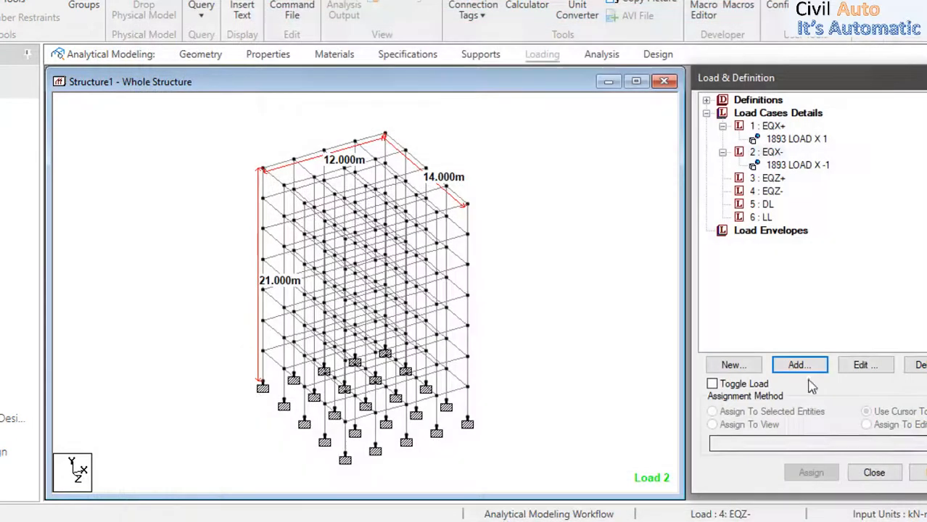
Add a seismic load in the Z direction with factor 1 to load case EQZ+.
{"action": "left_click", "coordinate": [769, 178]}
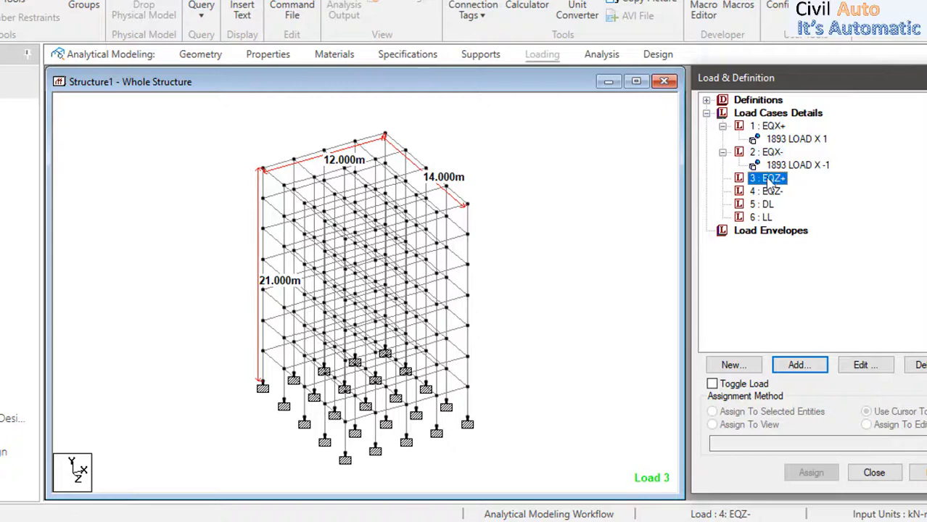
{"action": "left_click", "coordinate": [798, 366]}
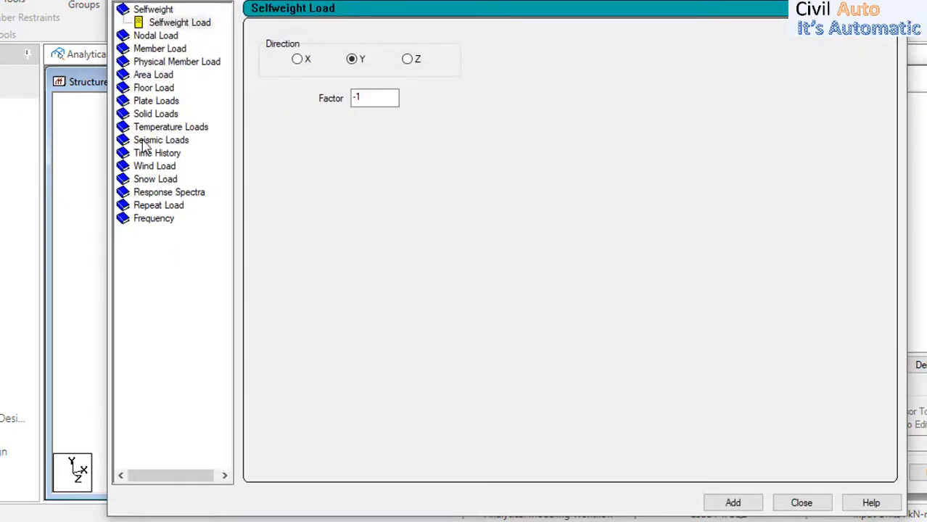
{"action": "left_click", "coordinate": [167, 139]}
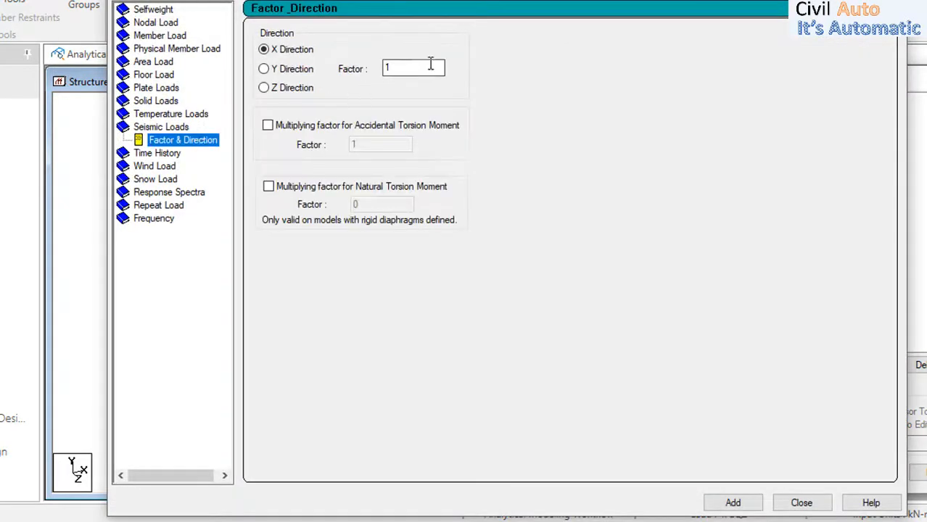
{"action": "left_click", "coordinate": [300, 87]}
{"action": "left_click_drag", "start_coordinate": [402, 70], "coordinate": [384, 68]}
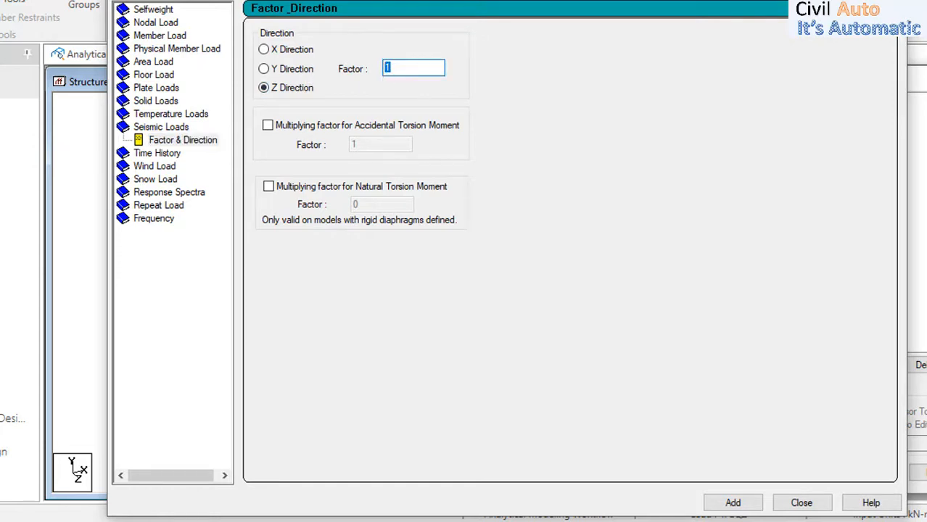
{"action": "left_click", "coordinate": [739, 502]}
{"action": "left_click", "coordinate": [799, 502]}
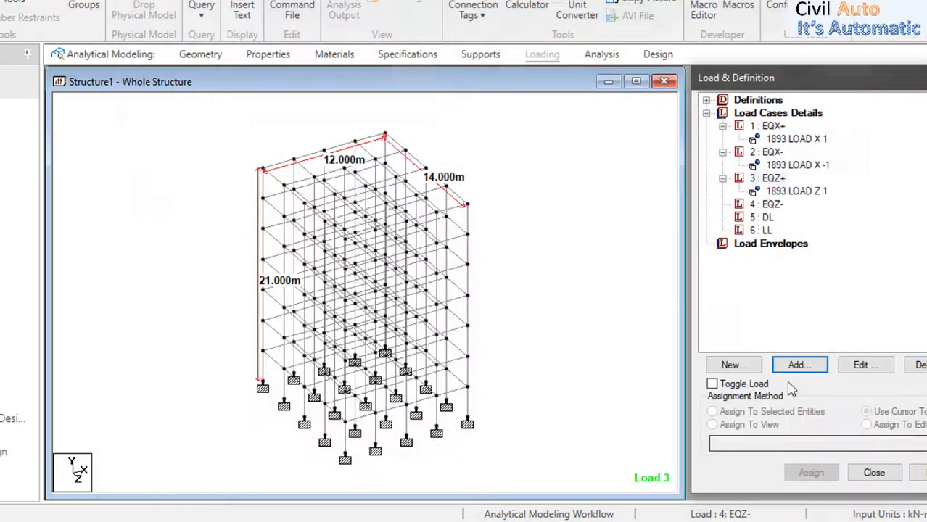
Add a seismic load in the Z direction with factor -1 to load case EQZ-.
{"action": "left_click", "coordinate": [765, 207]}
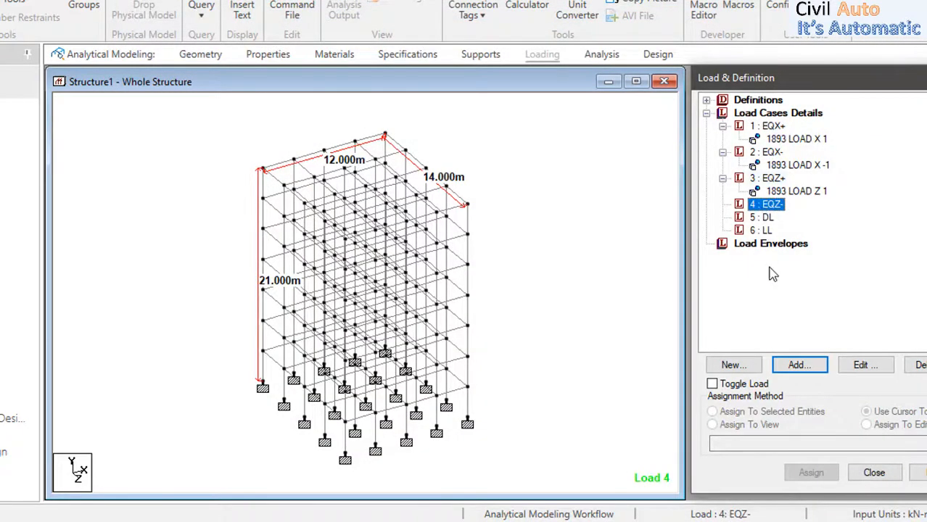
{"action": "left_click", "coordinate": [798, 365]}
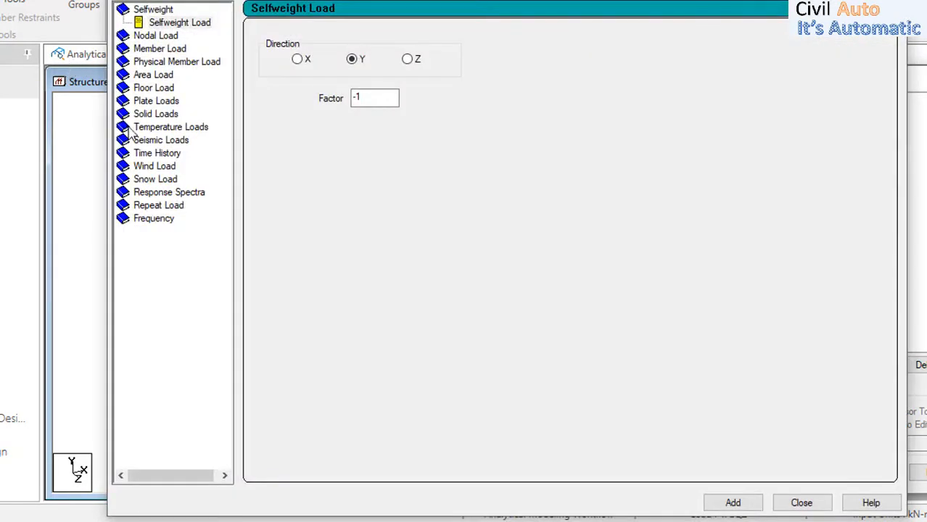
{"action": "left_click", "coordinate": [154, 114]}
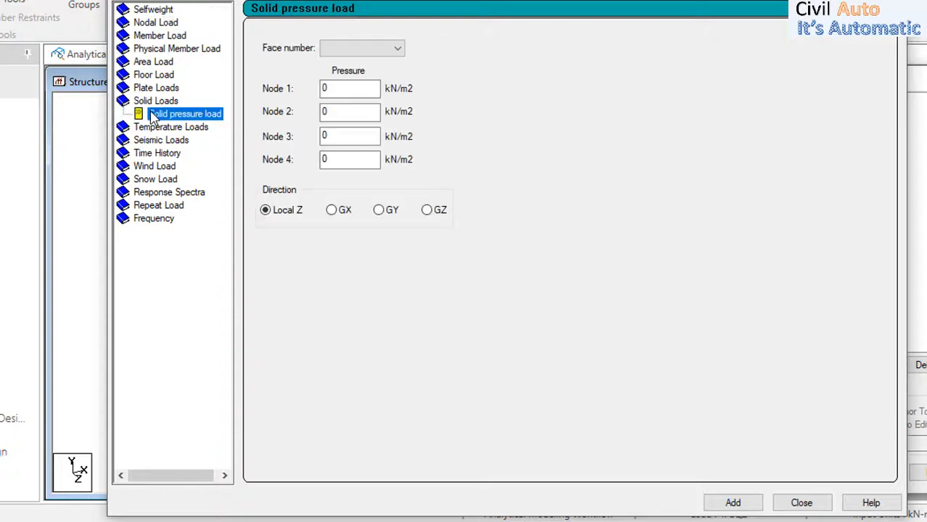
{"action": "left_click", "coordinate": [157, 153]}
{"action": "left_click", "coordinate": [297, 88]}
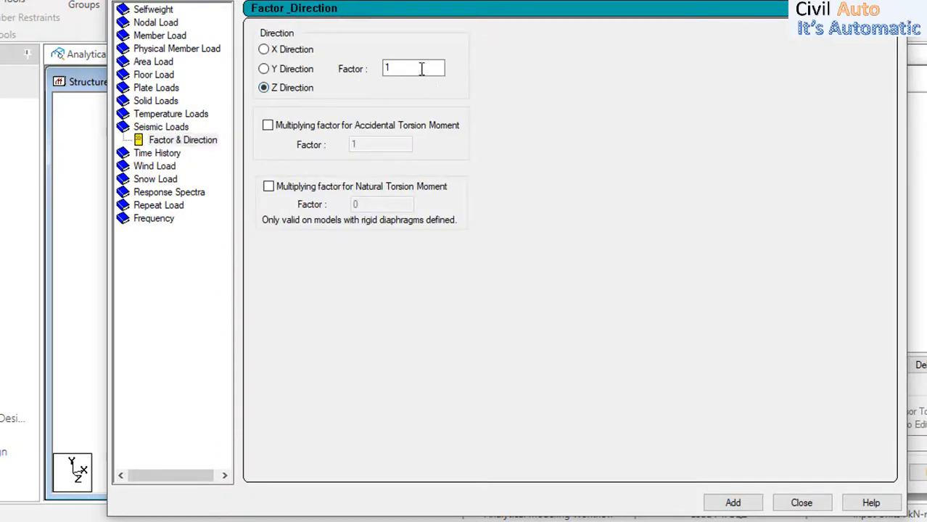
{"action": "double_click", "coordinate": [385, 68]}
{"action": "type", "text": "-"}
{"action": "left_click", "coordinate": [720, 499]}
{"action": "left_click", "coordinate": [801, 502]}
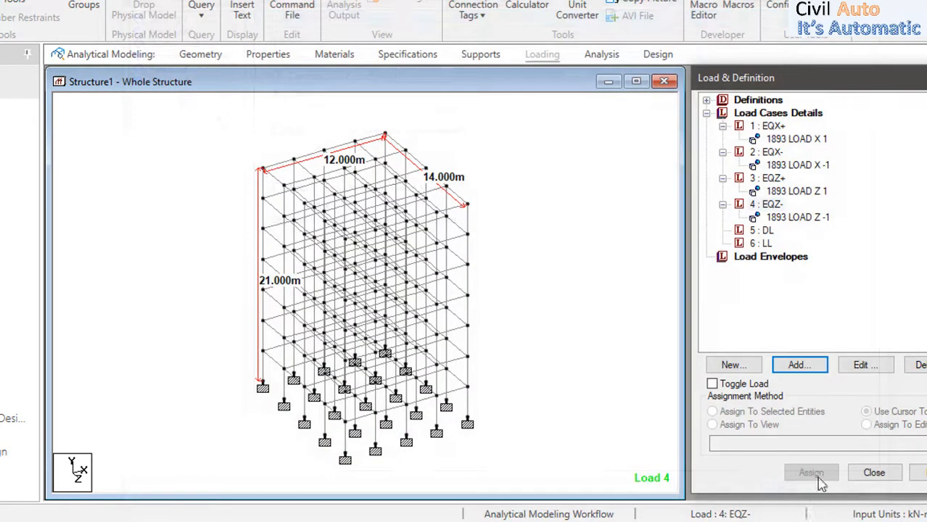
Add a selfweight load in the Y direction with factor -1 to load case DL.
{"action": "left_click", "coordinate": [758, 232]}
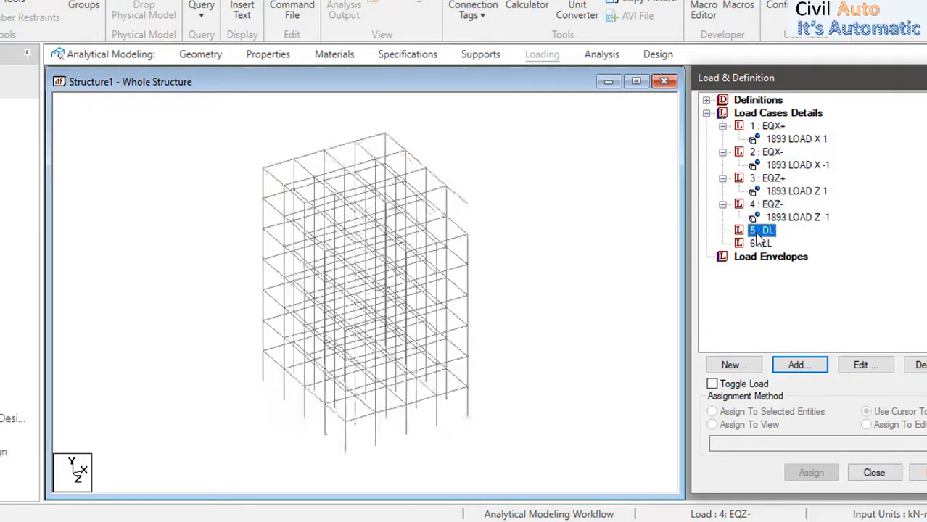
{"action": "left_click", "coordinate": [798, 366]}
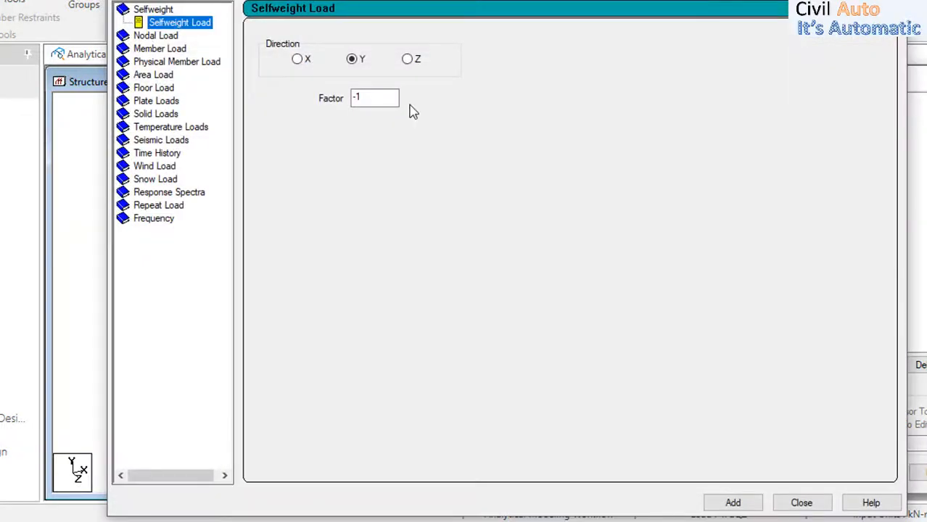
{"action": "left_click", "coordinate": [394, 97]}
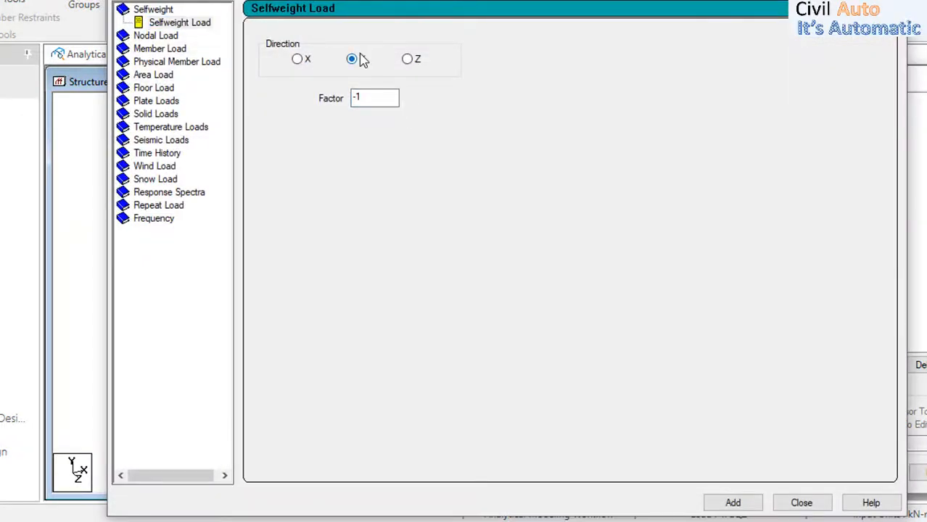
{"action": "left_click", "coordinate": [721, 503]}
Add a global Y floor load of -2.5 kN/m2 to load case DL over the Y range 2 to 22 m.
{"action": "left_click", "coordinate": [156, 88]}
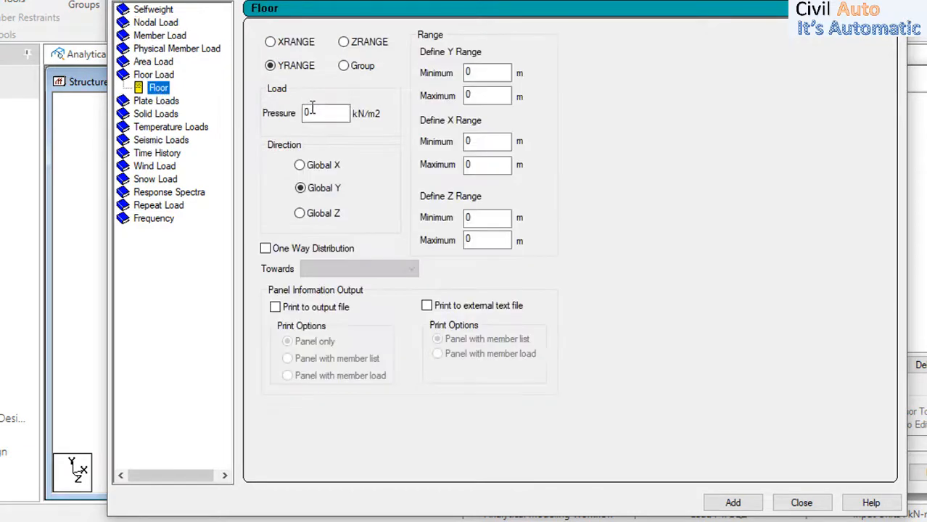
{"action": "type", "text": "-2.5"}
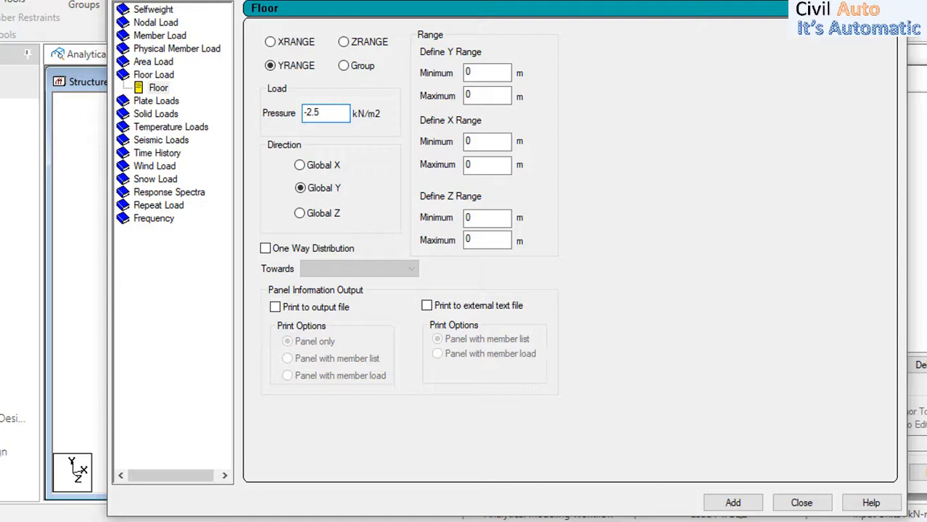
{"action": "double_click", "coordinate": [468, 72]}
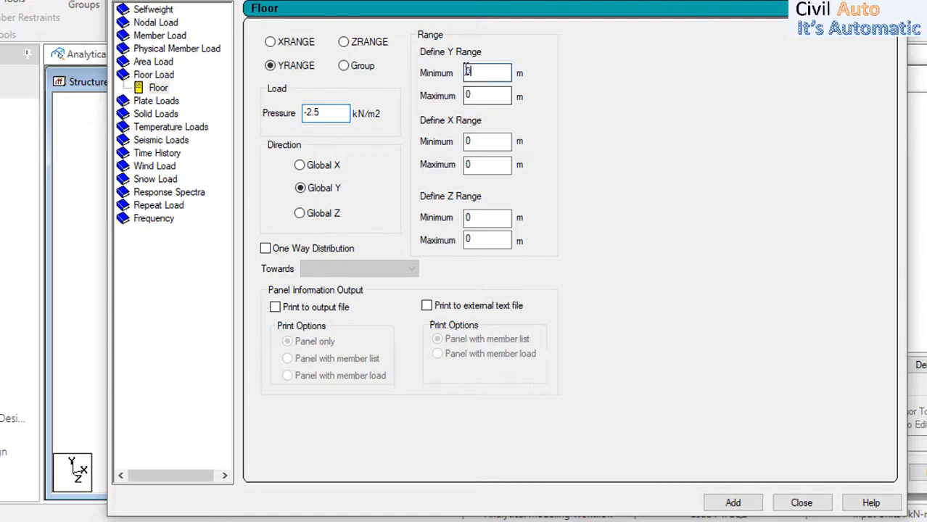
{"action": "type", "text": "2"}
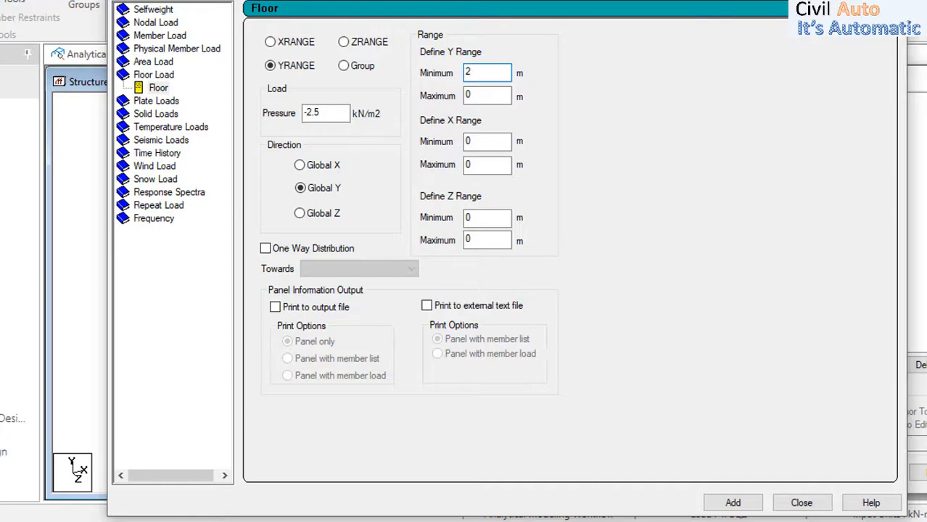
{"action": "left_click", "coordinate": [496, 98]}
{"action": "type", "text": "22"}
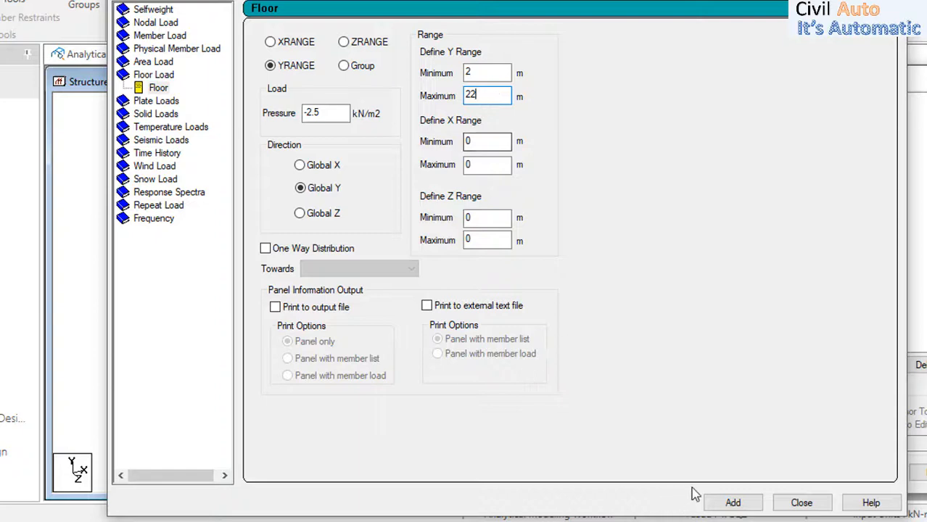
{"action": "left_click", "coordinate": [724, 503]}
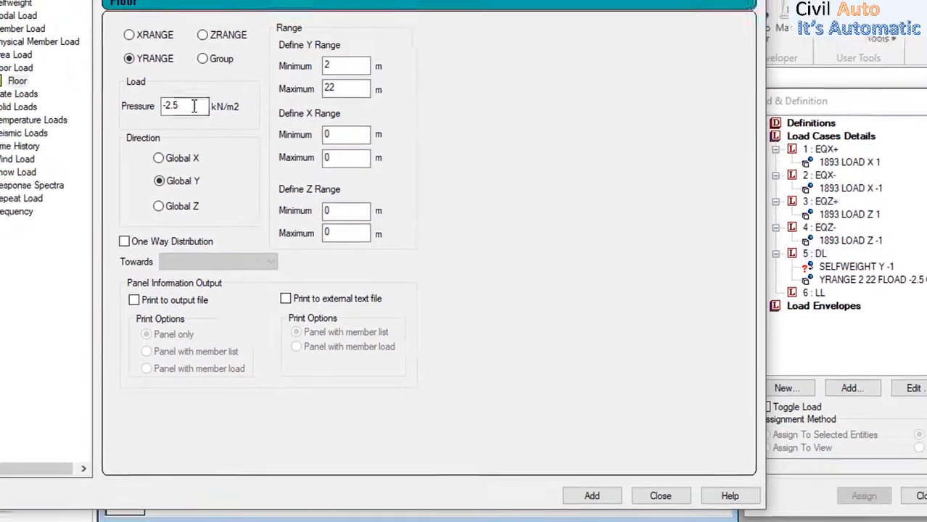
Add a second DL floor load of -1.25 kN/m2 over the Y range 2 to 22 m and close the load items dialog.
{"action": "left_click", "coordinate": [259, 100]}
{"action": "left_click_drag", "start_coordinate": [281, 143], "coordinate": [225, 133]}
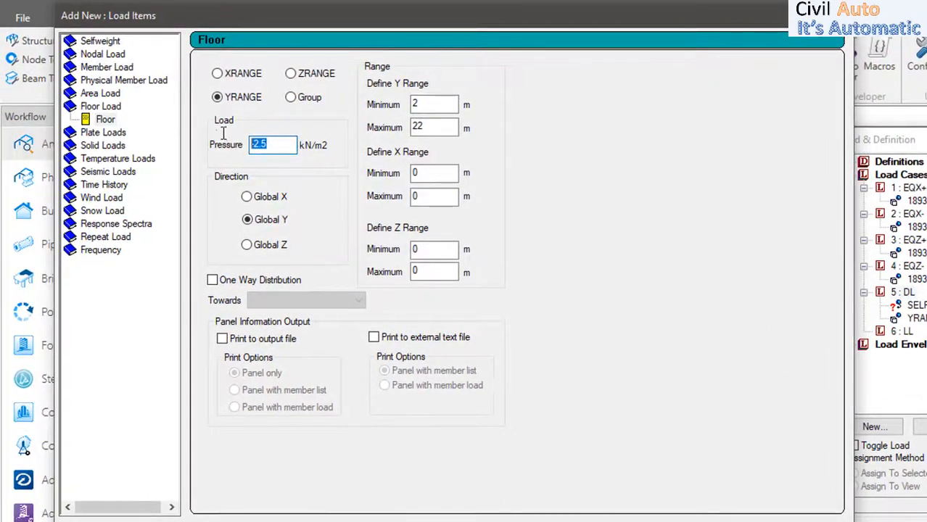
{"action": "type", "text": "-1."}
{"action": "left_click", "coordinate": [436, 105]}
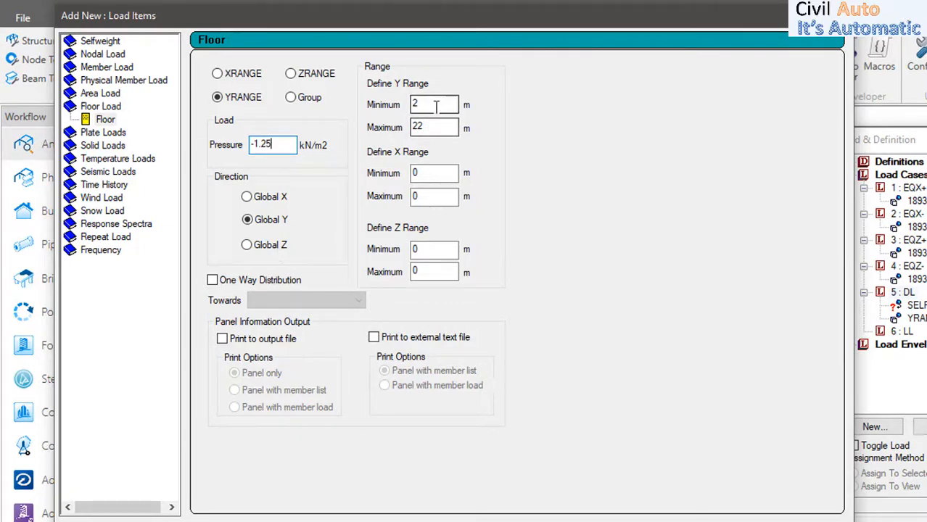
{"action": "left_click", "coordinate": [438, 126]}
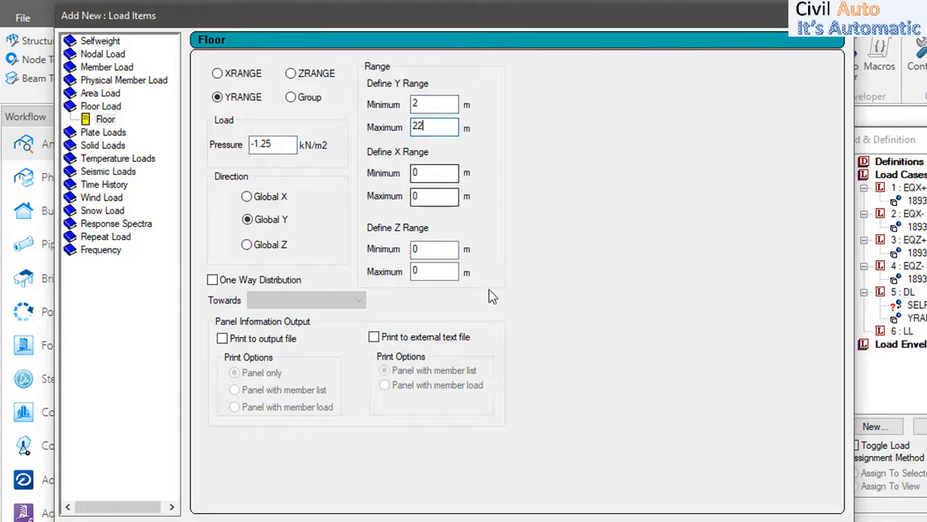
{"action": "left_click", "coordinate": [748, 506]}
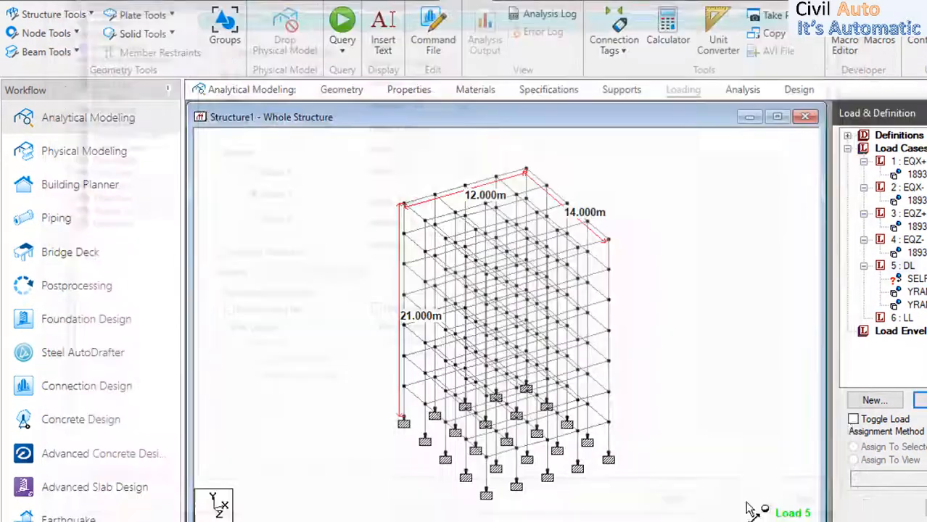
Assign the DL selfweight load to all members in the view and confirm the assignment.
{"action": "left_click", "coordinate": [915, 278]}
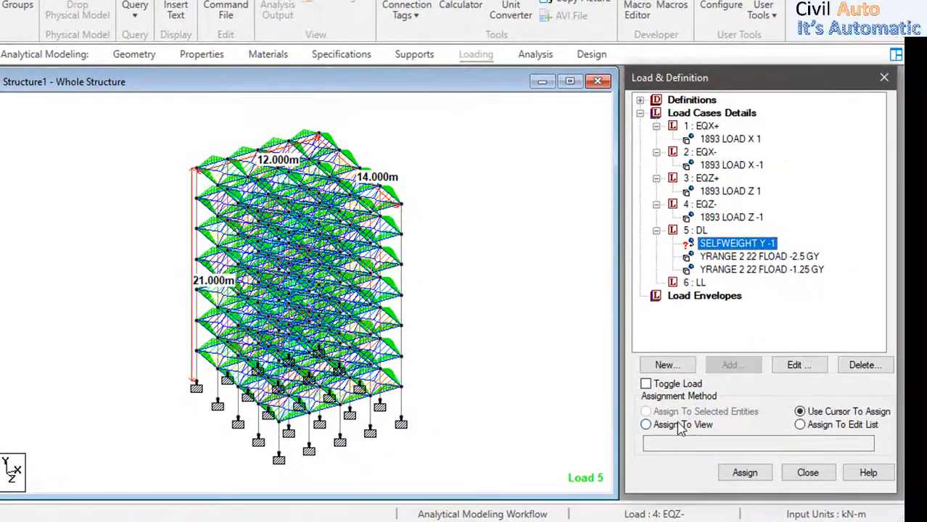
{"action": "left_click", "coordinate": [749, 443]}
{"action": "left_click", "coordinate": [743, 475]}
{"action": "left_click", "coordinate": [779, 322]}
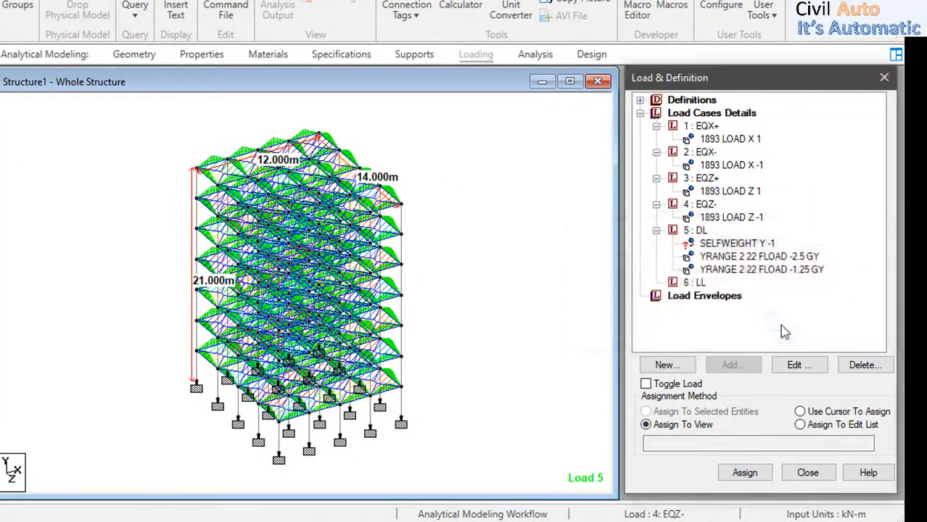
Add a global Y floor load of -2 kN/m2 to load case LL over the Y range 2 to 22 m and close the load items dialog.
{"action": "left_click", "coordinate": [694, 282]}
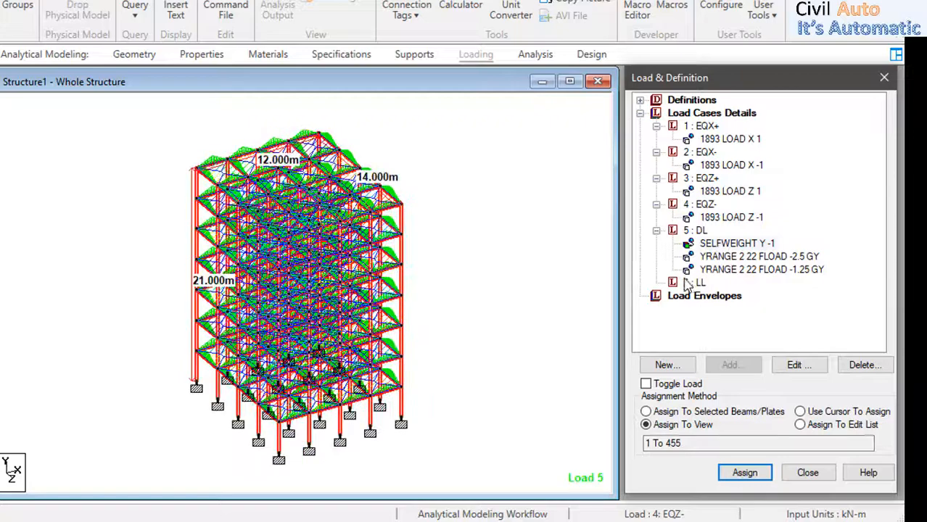
{"action": "left_click", "coordinate": [730, 365]}
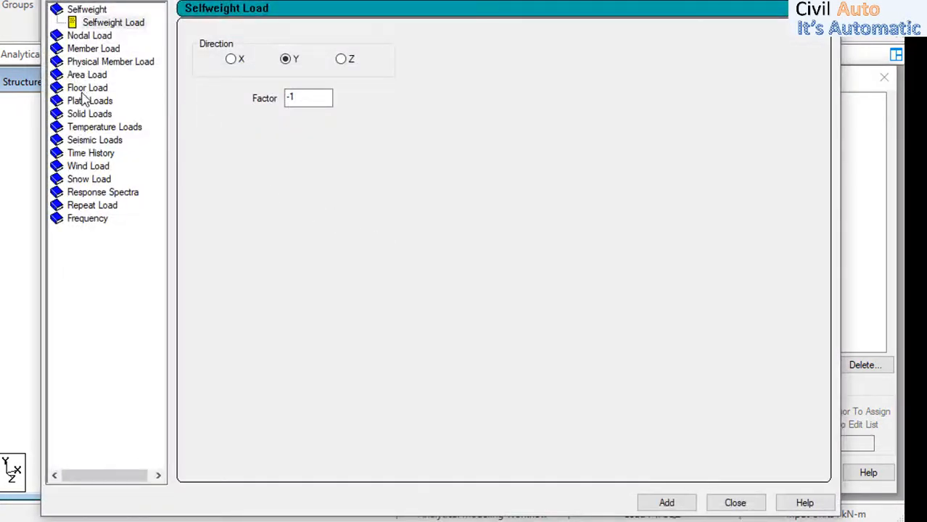
{"action": "left_click", "coordinate": [85, 88]}
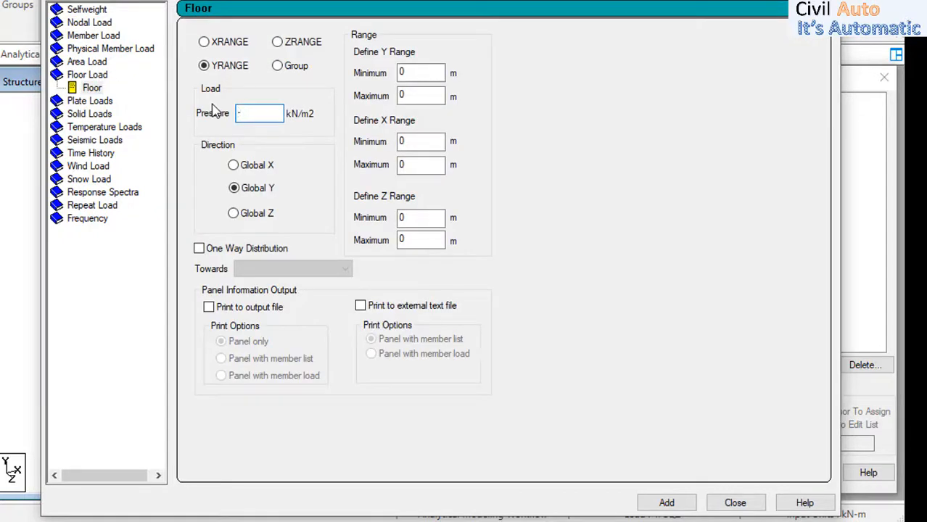
{"action": "type", "text": "-2"}
{"action": "key", "text": "Tab"}
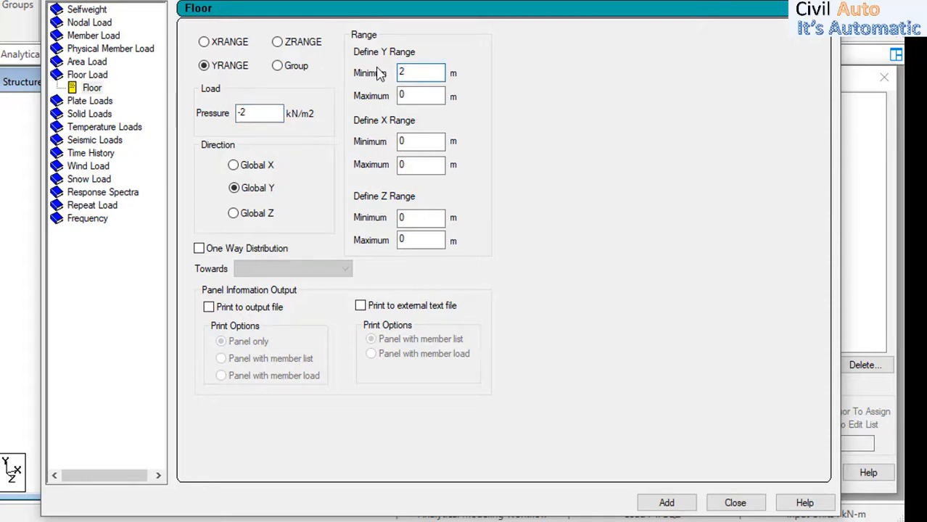
{"action": "type", "text": "2"}
{"action": "key", "text": "Tab"}
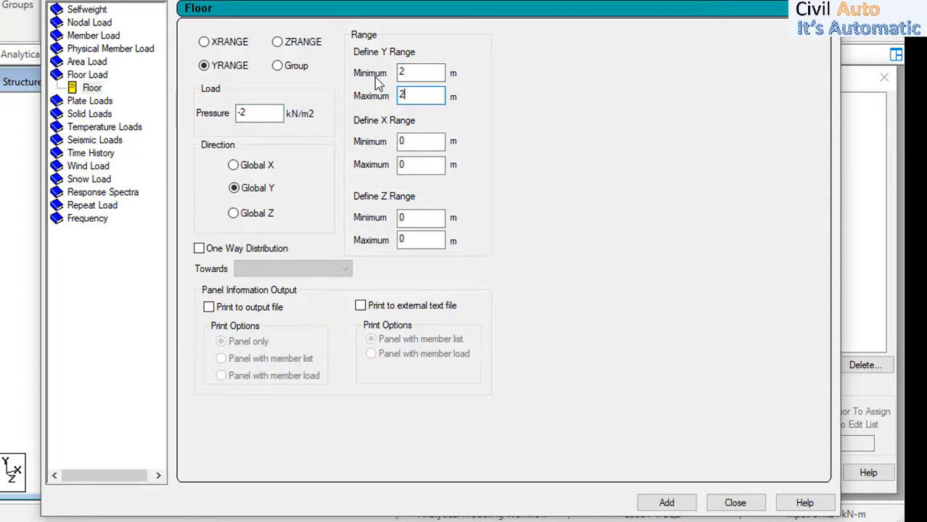
{"action": "left_click", "coordinate": [666, 502]}
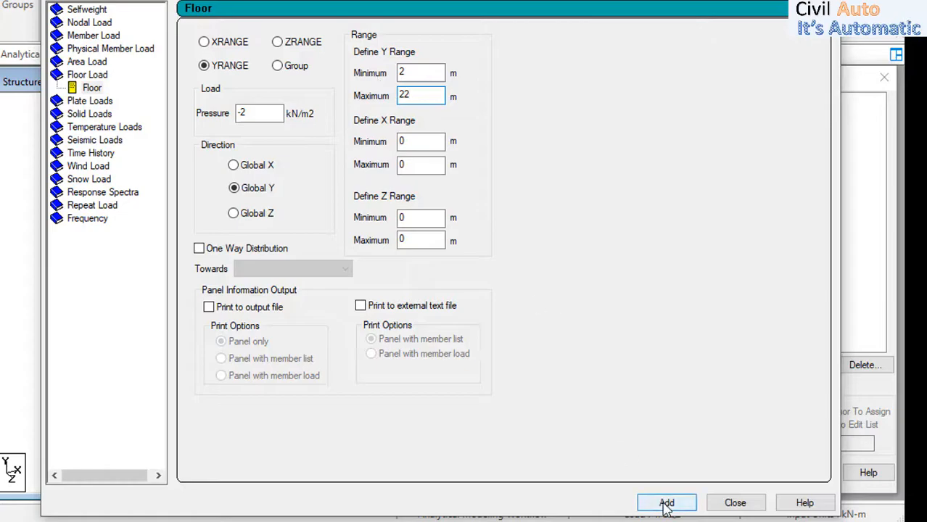
{"action": "left_click", "coordinate": [734, 503]}
Examine the LL floor load and the DL selfweight and floor loads on the model one after another.
{"action": "left_click", "coordinate": [758, 296]}
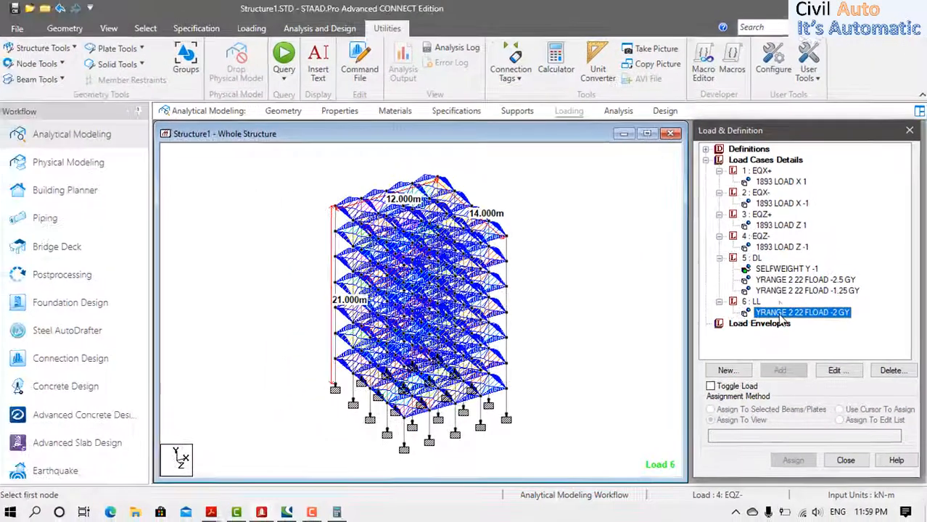
{"action": "left_click", "coordinate": [784, 291]}
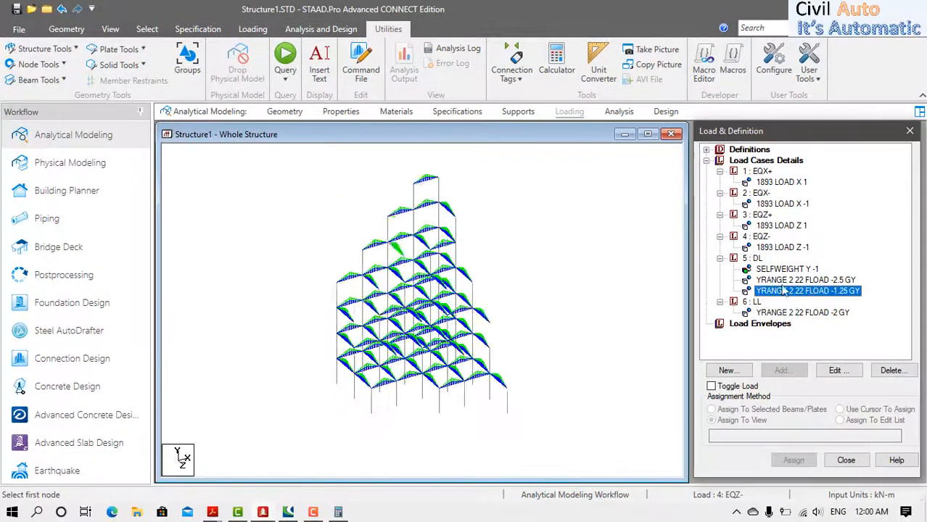
{"action": "left_click", "coordinate": [778, 271]}
{"action": "left_click", "coordinate": [782, 280]}
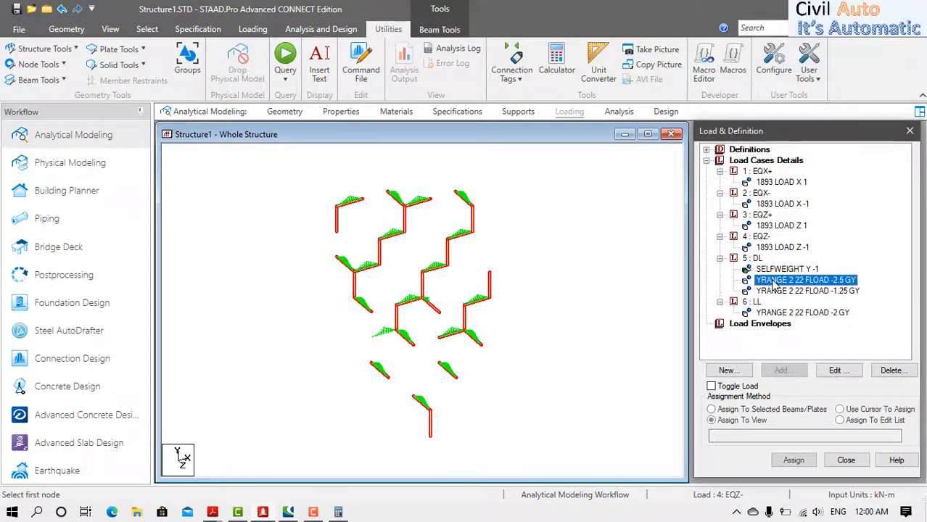
Collapse all six primary load cases, from LL up to EQX+, in the load tree.
{"action": "left_click", "coordinate": [719, 302]}
{"action": "left_click", "coordinate": [720, 258]}
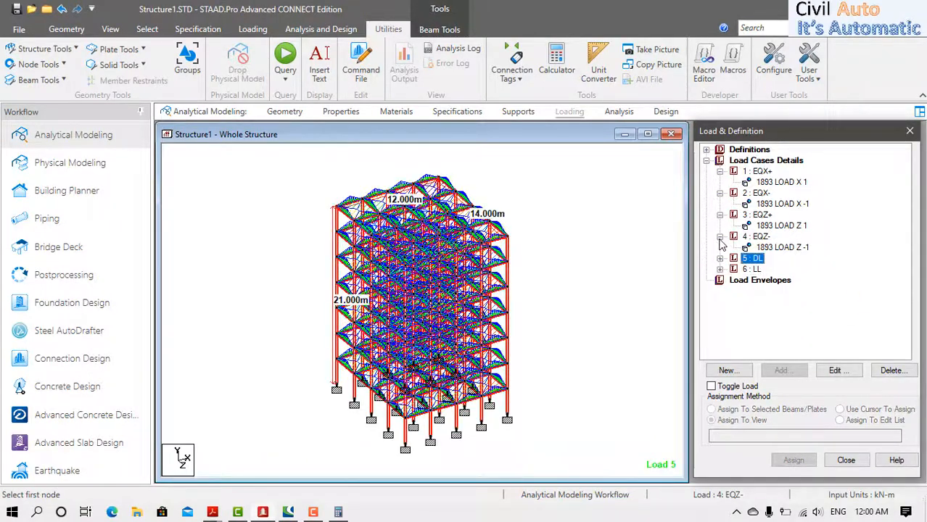
{"action": "left_click", "coordinate": [720, 237]}
{"action": "left_click", "coordinate": [719, 214]}
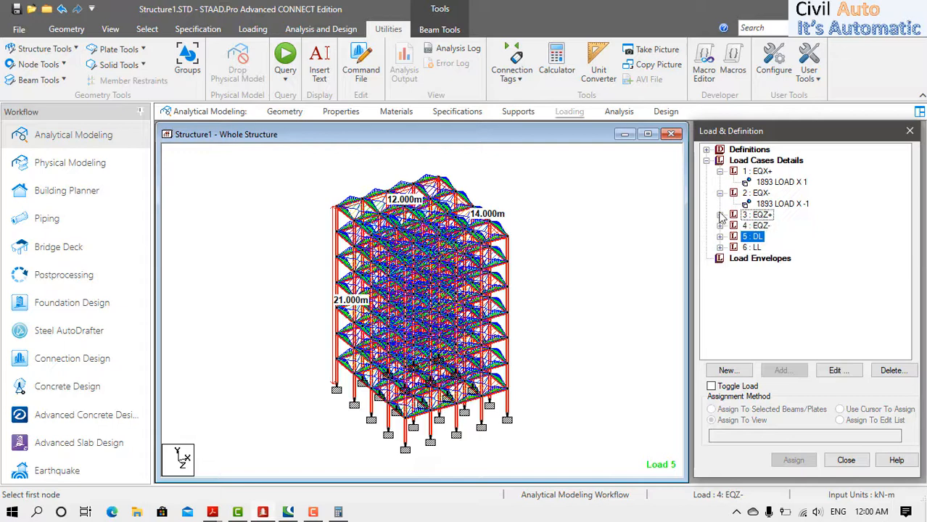
{"action": "left_click", "coordinate": [720, 193]}
{"action": "left_click", "coordinate": [720, 172]}
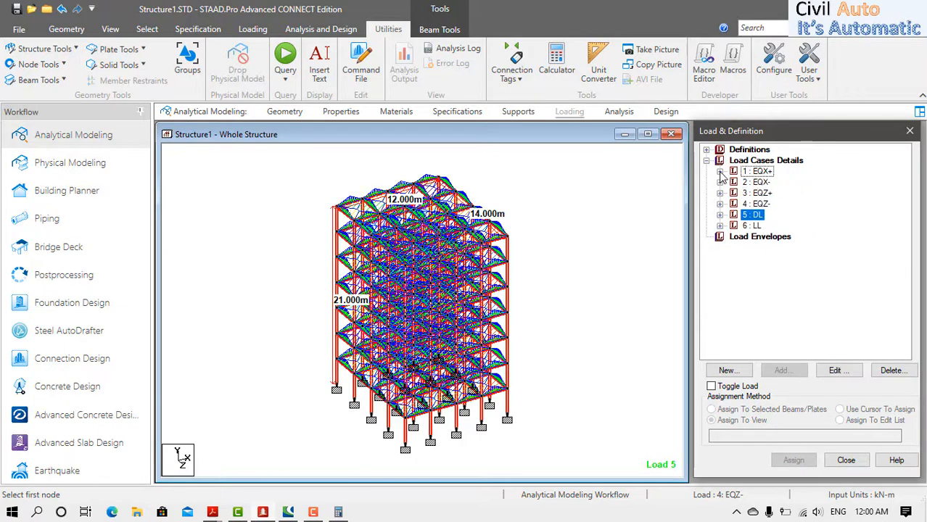
Generate and add automatic load combinations to IS:456/IS:800, category IS456:2000 Table18, starting at number 7.
{"action": "left_click", "coordinate": [743, 161]}
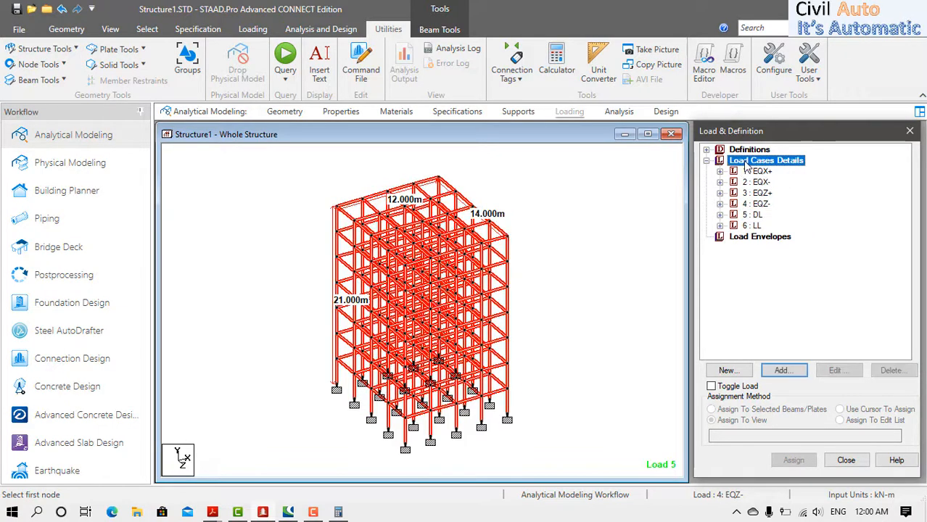
{"action": "left_click", "coordinate": [782, 370]}
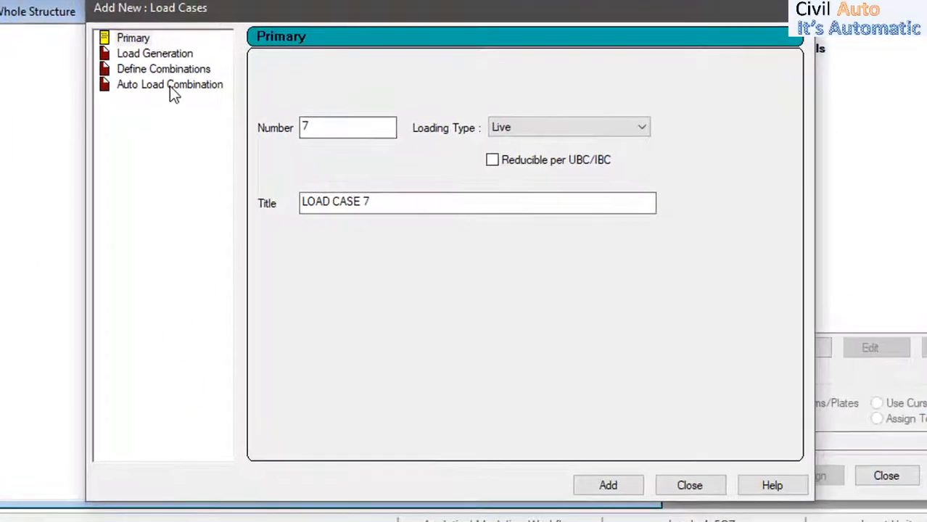
{"action": "left_click", "coordinate": [170, 85]}
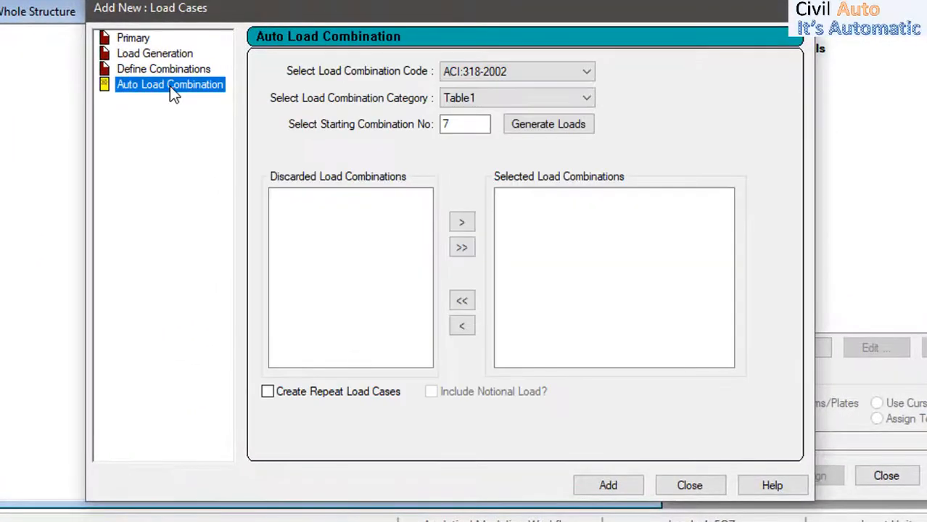
{"action": "left_click", "coordinate": [452, 75]}
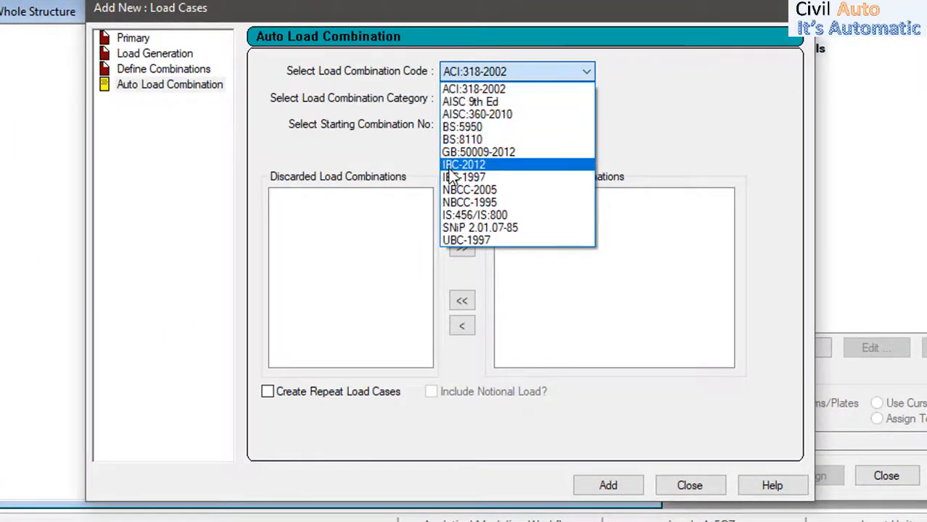
{"action": "left_click", "coordinate": [512, 221]}
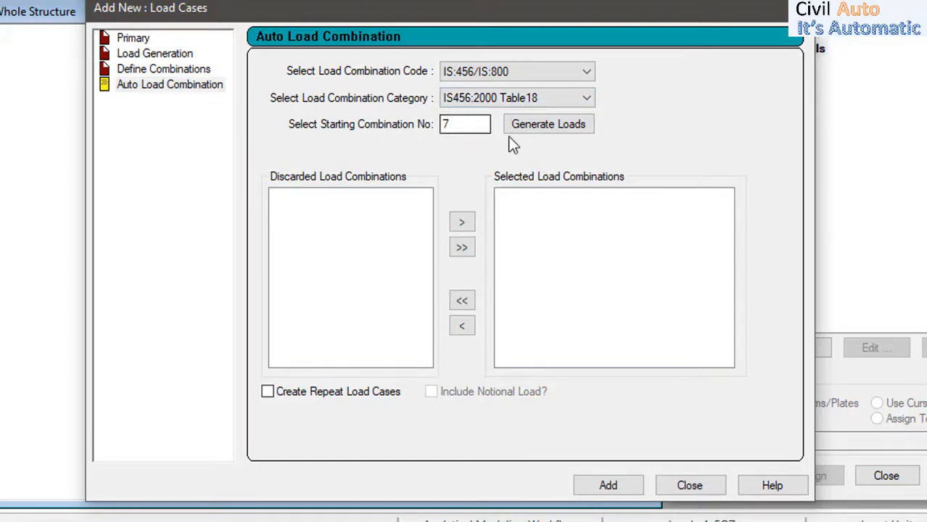
{"action": "left_click", "coordinate": [535, 137]}
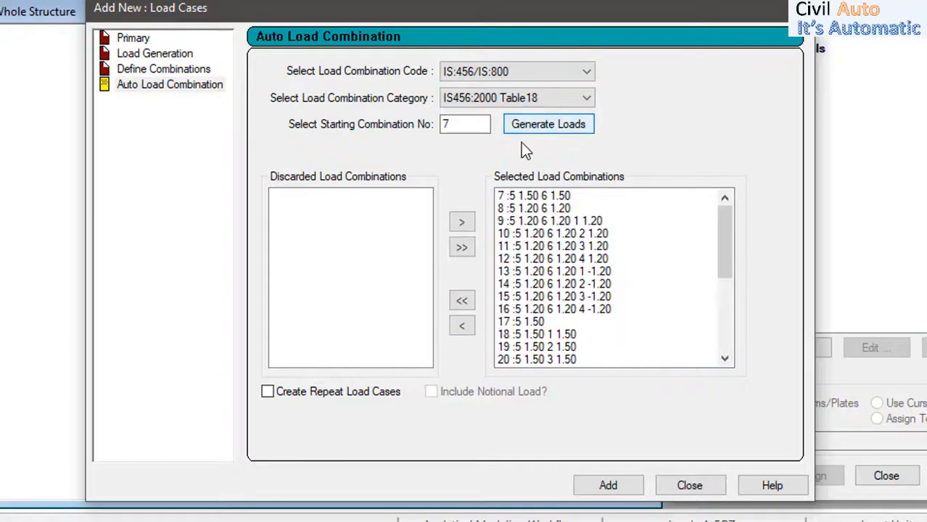
{"action": "left_click", "coordinate": [632, 490]}
{"action": "left_click", "coordinate": [686, 490]}
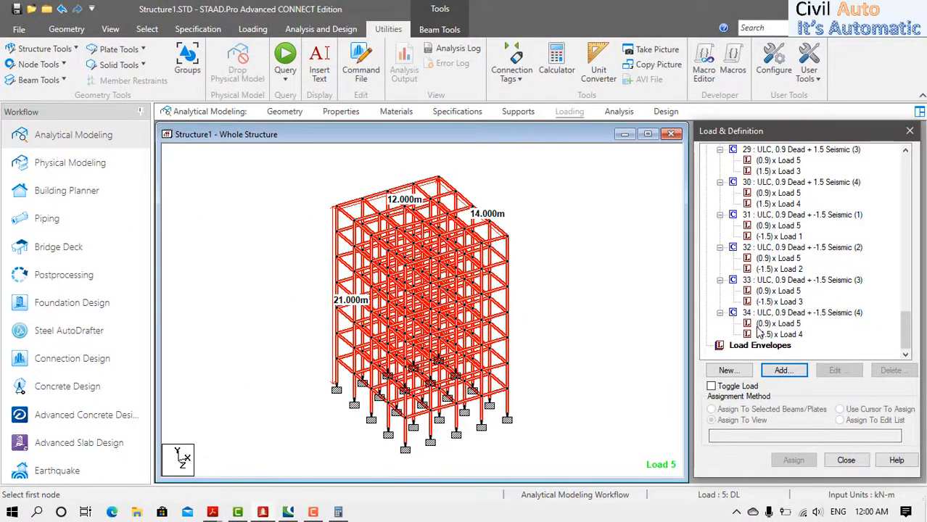
Review the generated load combinations and check the loading type of load case EQX+.
{"action": "scroll", "coordinate": [766, 325], "scroll_direction": "up", "scroll_amount": 10}
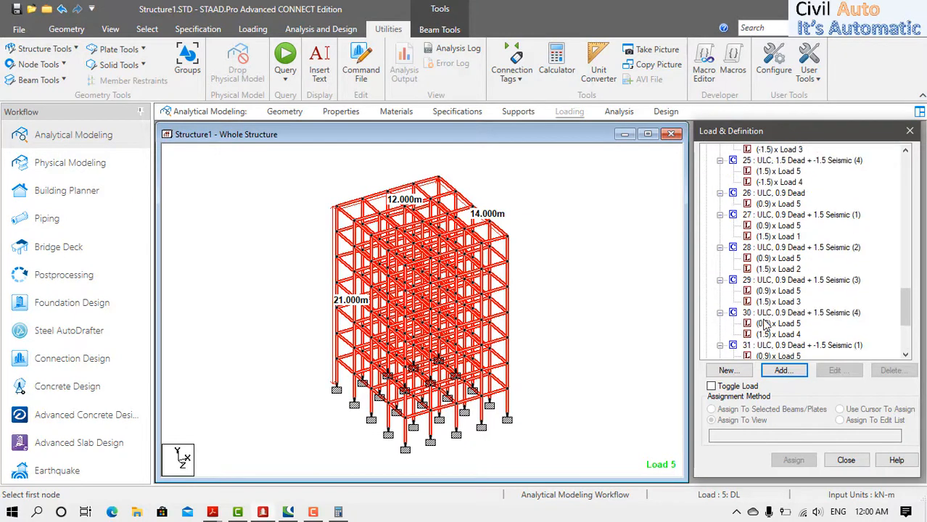
{"action": "scroll", "coordinate": [765, 325], "scroll_direction": "up", "scroll_amount": 12}
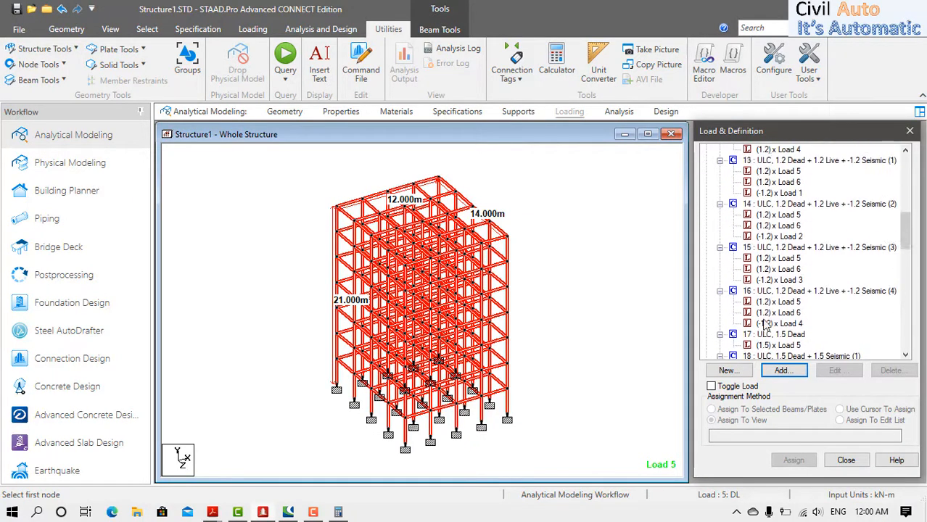
{"action": "scroll", "coordinate": [765, 326], "scroll_direction": "up", "scroll_amount": 5}
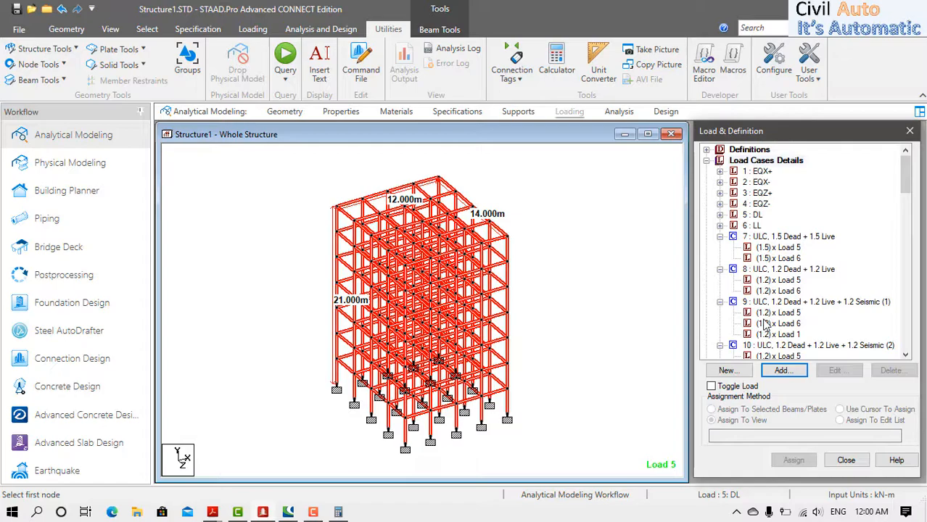
{"action": "double_click", "coordinate": [761, 171]}
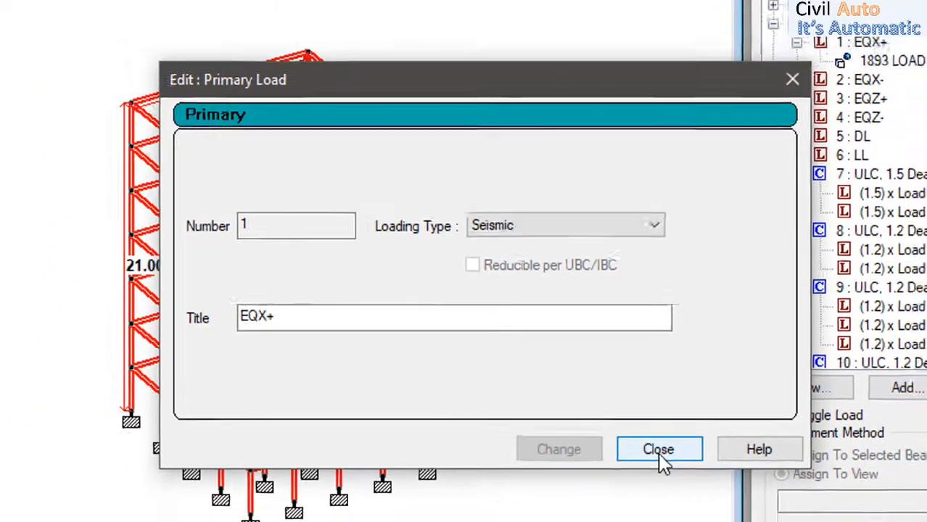
{"action": "left_click", "coordinate": [666, 470]}
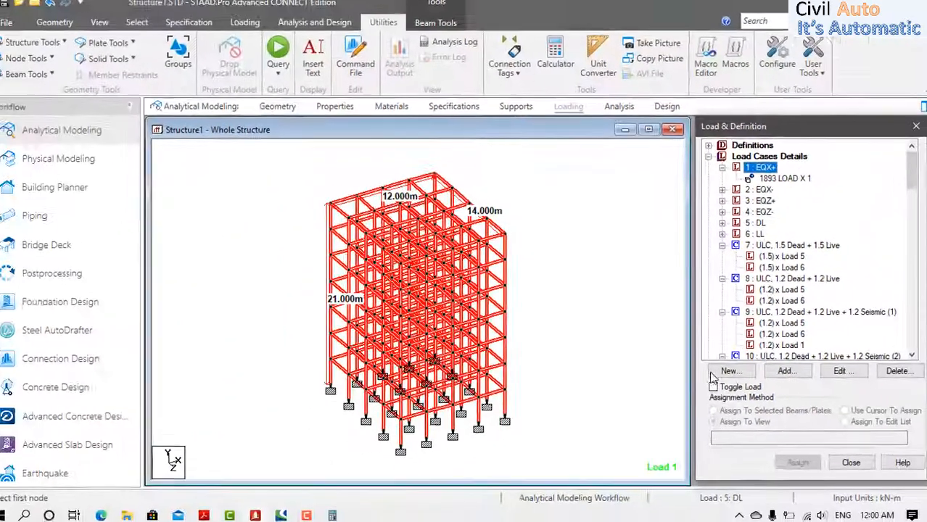
{"action": "left_click", "coordinate": [720, 172]}
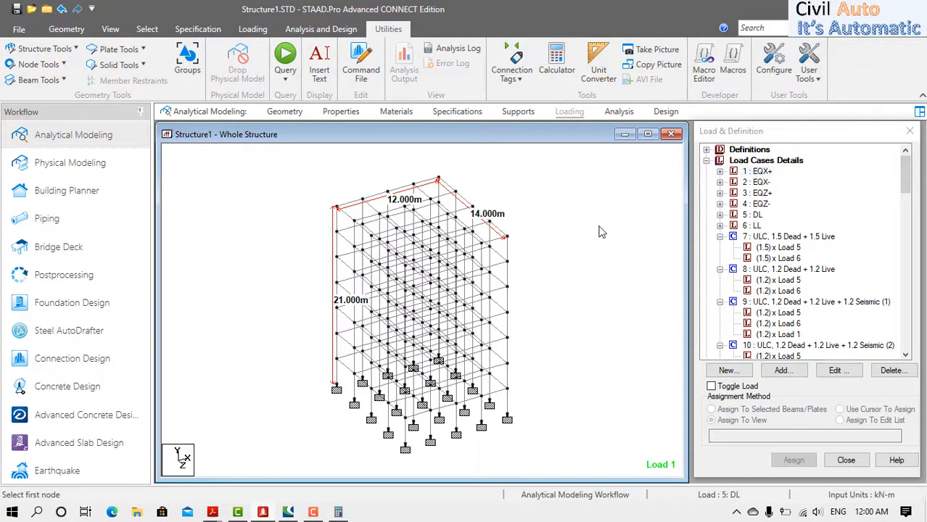
Collapse the generated load combinations one by one in the load tree, from combination 7 through 33.
{"action": "left_click", "coordinate": [720, 238]}
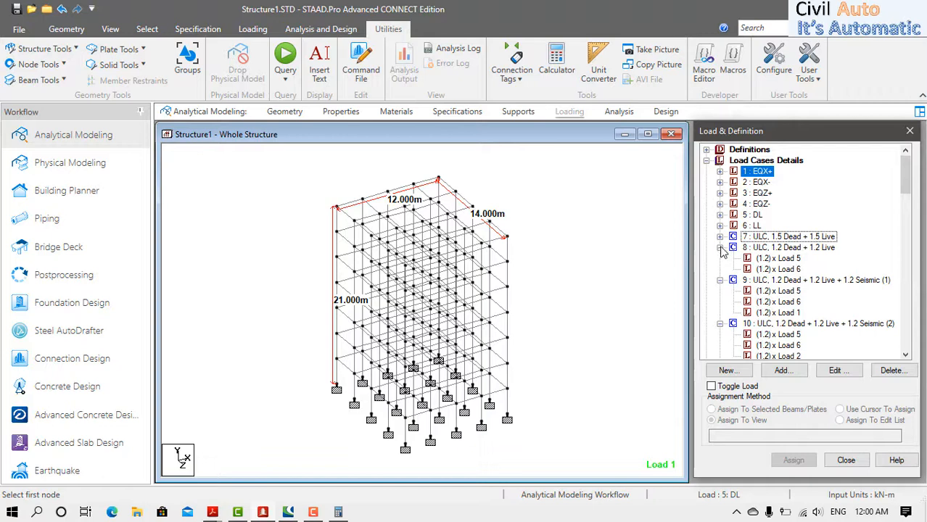
{"action": "left_click", "coordinate": [720, 248]}
{"action": "left_click", "coordinate": [720, 259]}
{"action": "left_click", "coordinate": [720, 270]}
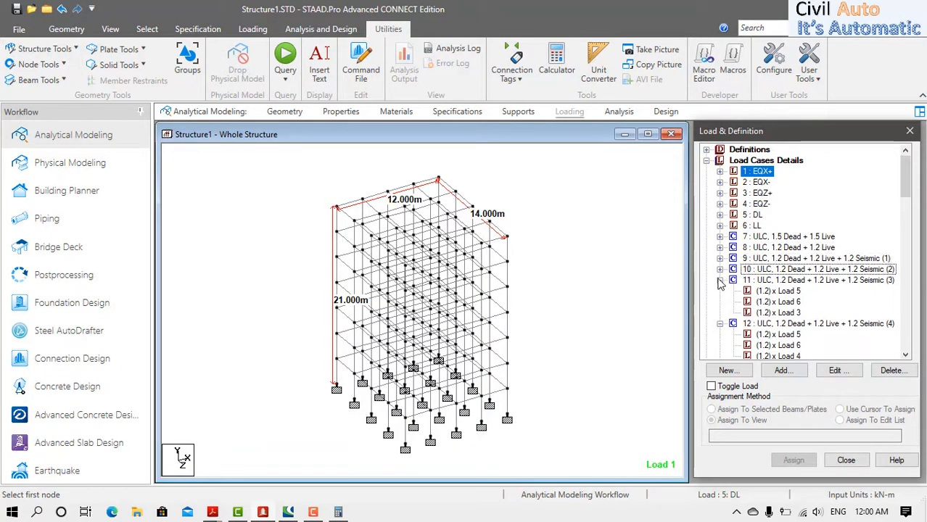
{"action": "left_click", "coordinate": [720, 280]}
{"action": "left_click", "coordinate": [720, 292]}
{"action": "left_click", "coordinate": [720, 303]}
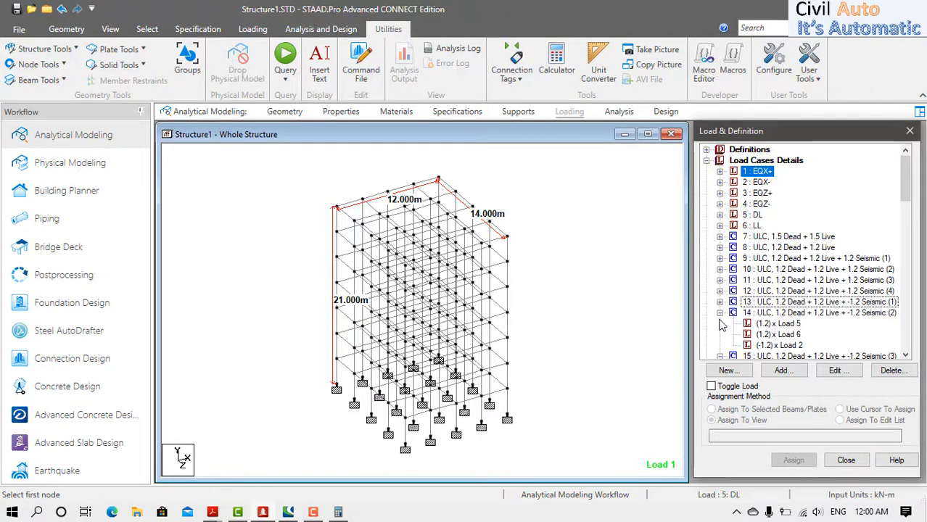
{"action": "left_click", "coordinate": [721, 314]}
{"action": "left_click", "coordinate": [719, 324]}
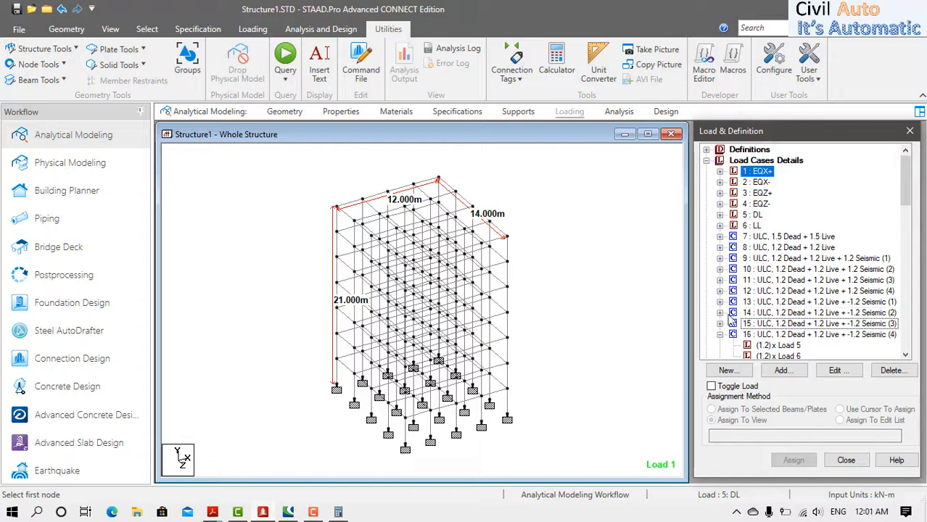
{"action": "scroll", "coordinate": [723, 312], "scroll_direction": "down", "scroll_amount": 2}
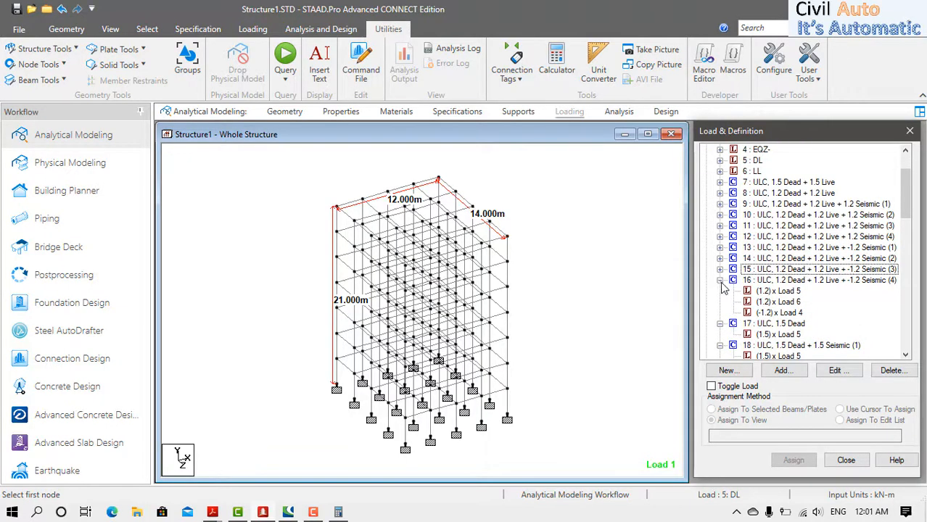
{"action": "left_click", "coordinate": [719, 280]}
{"action": "left_click", "coordinate": [720, 291]}
{"action": "left_click", "coordinate": [720, 302]}
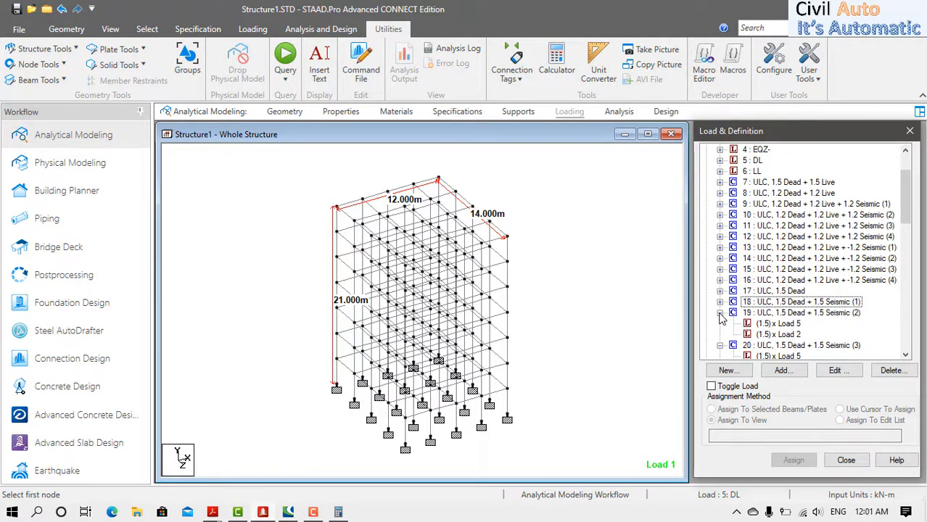
{"action": "left_click", "coordinate": [720, 313]}
{"action": "left_click", "coordinate": [720, 323]}
{"action": "scroll", "coordinate": [720, 324], "scroll_direction": "down", "scroll_amount": 2}
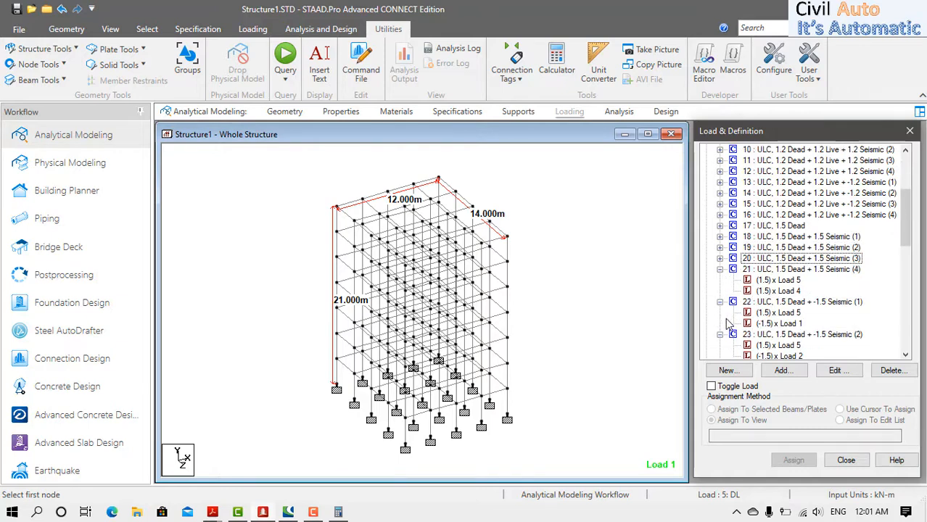
{"action": "left_click", "coordinate": [720, 269]}
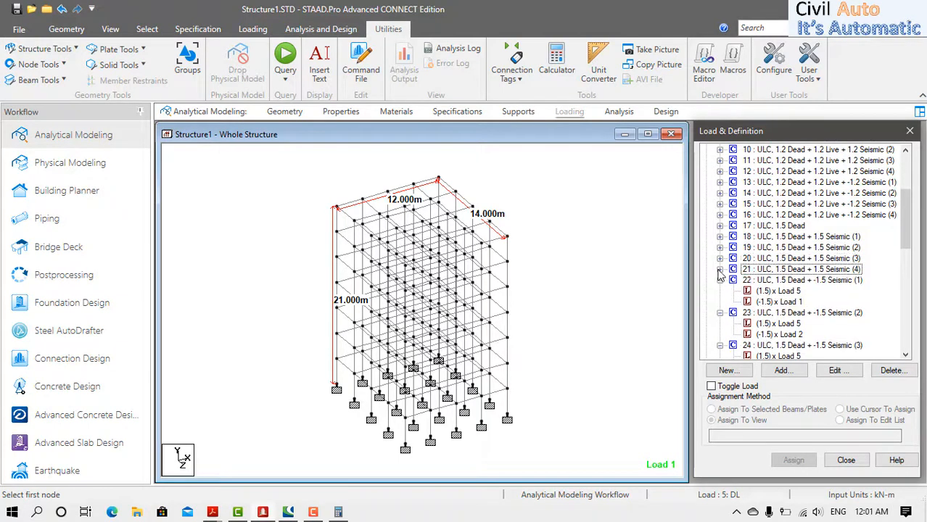
{"action": "left_click", "coordinate": [720, 280]}
{"action": "left_click", "coordinate": [720, 291]}
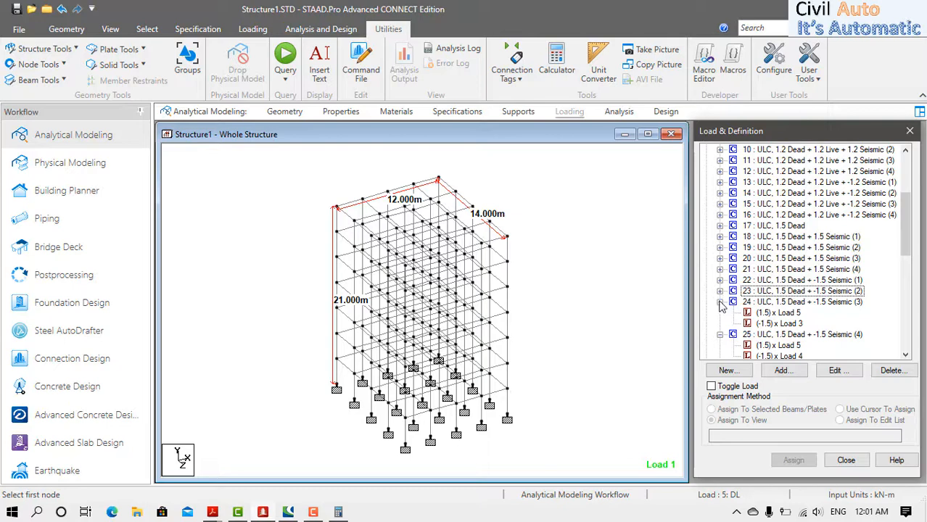
{"action": "left_click", "coordinate": [719, 302]}
{"action": "left_click", "coordinate": [720, 312]}
{"action": "left_click", "coordinate": [719, 323]}
{"action": "scroll", "coordinate": [721, 324], "scroll_direction": "down", "scroll_amount": 2}
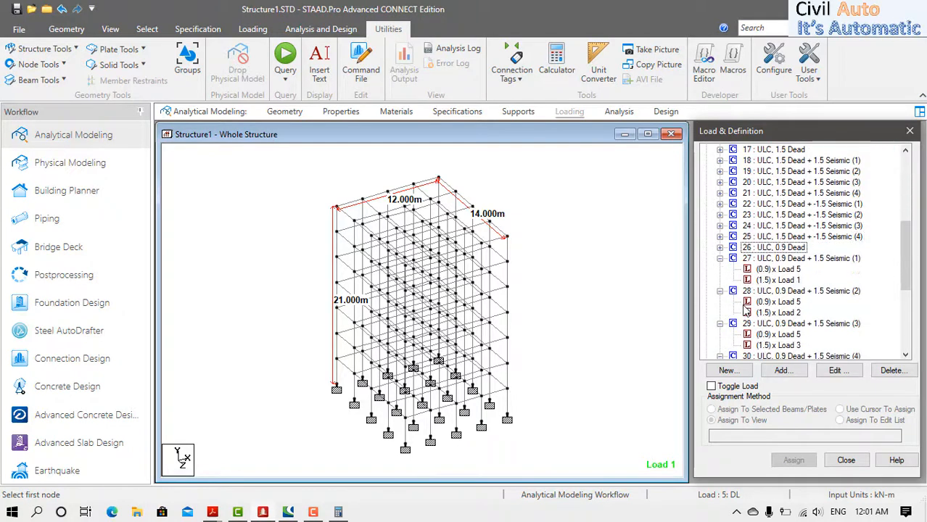
{"action": "left_click", "coordinate": [720, 258]}
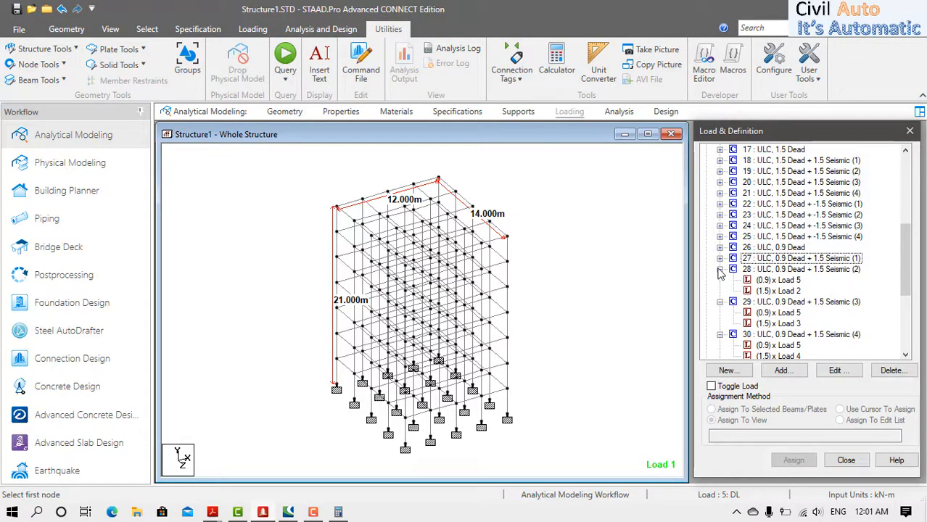
{"action": "left_click", "coordinate": [720, 269]}
{"action": "left_click", "coordinate": [720, 280]}
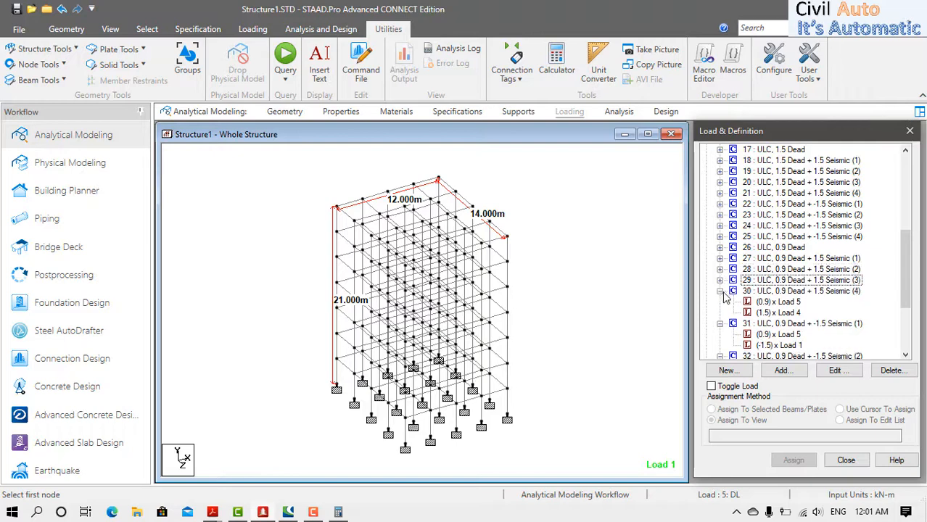
{"action": "left_click", "coordinate": [720, 291]}
{"action": "left_click", "coordinate": [719, 302]}
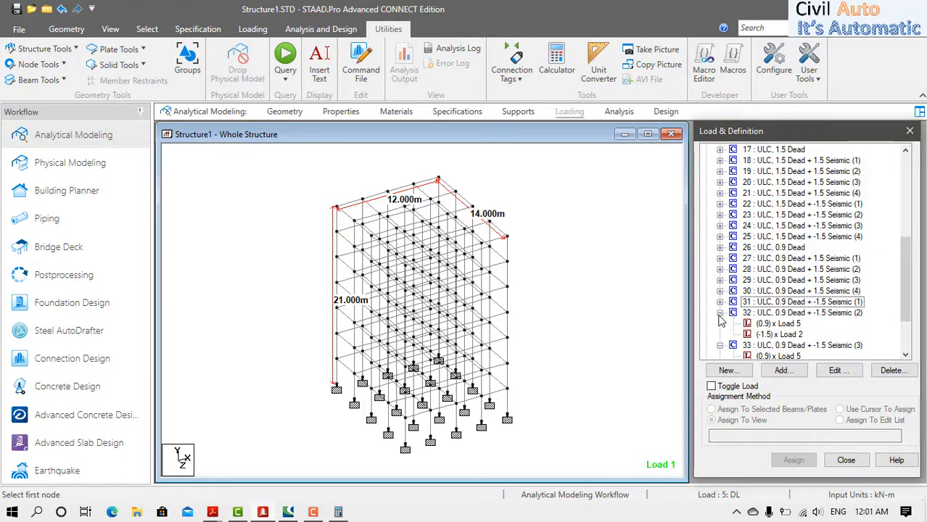
{"action": "left_click", "coordinate": [719, 313]}
{"action": "left_click", "coordinate": [720, 324]}
Insert a Perform Analysis command with the Load Data print option between load cases 1 (EQX+) and 2 (EQX-), using After Current.
{"action": "left_click", "coordinate": [573, 112]}
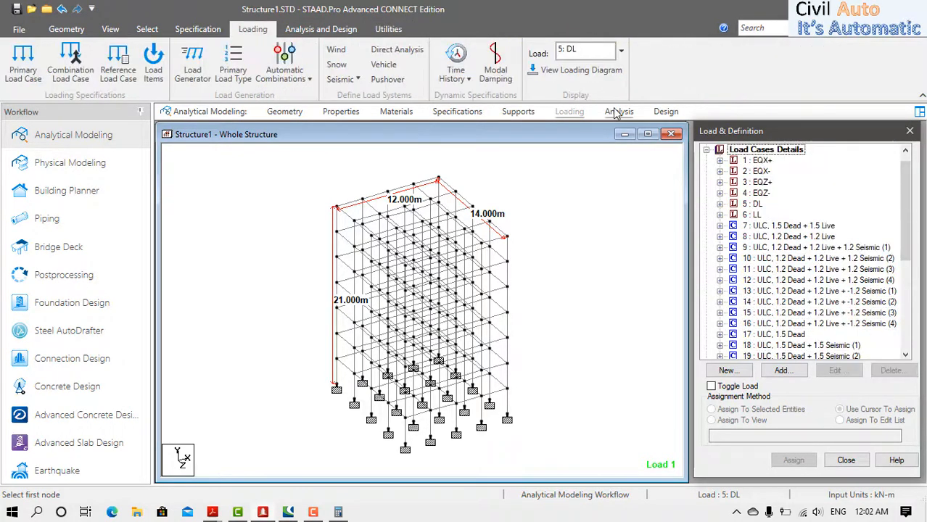
{"action": "left_click", "coordinate": [616, 112]}
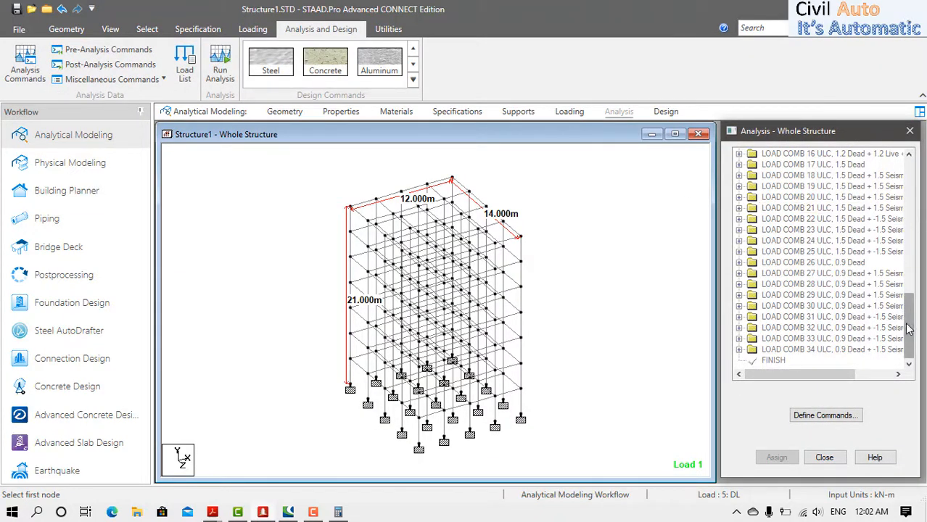
{"action": "left_click_drag", "start_coordinate": [908, 329], "coordinate": [882, 251]}
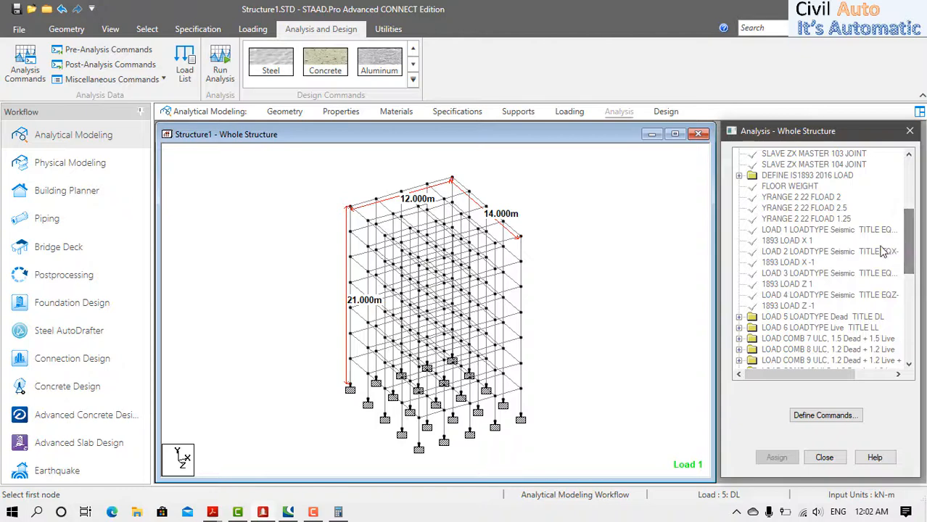
{"action": "left_click", "coordinate": [810, 253]}
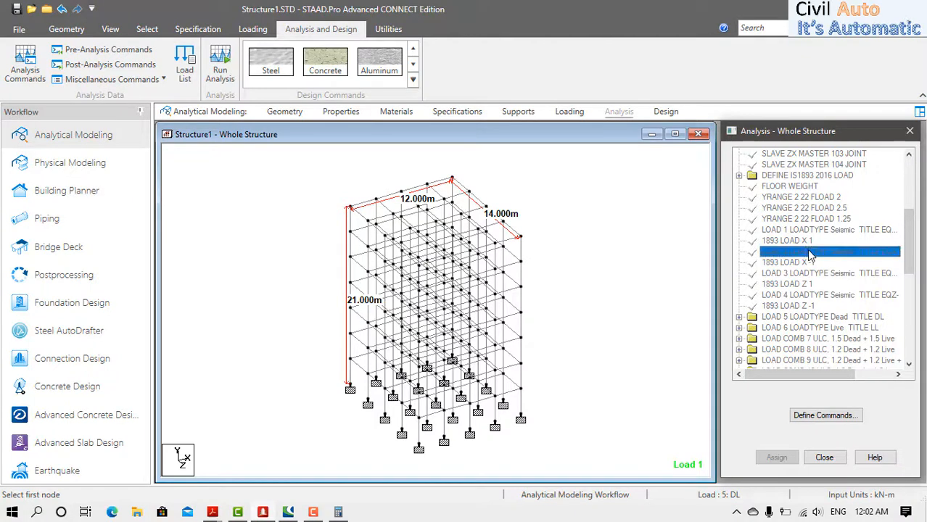
{"action": "left_click", "coordinate": [807, 416]}
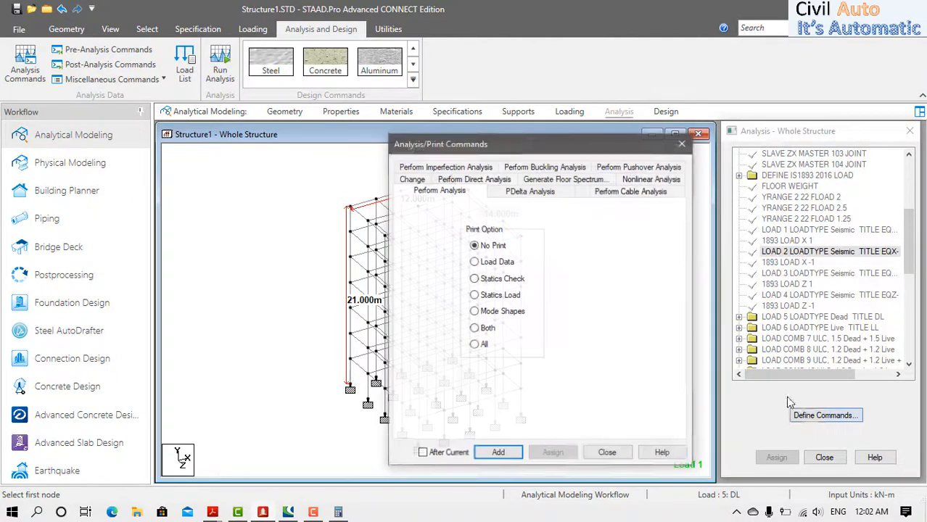
{"action": "left_click", "coordinate": [475, 262]}
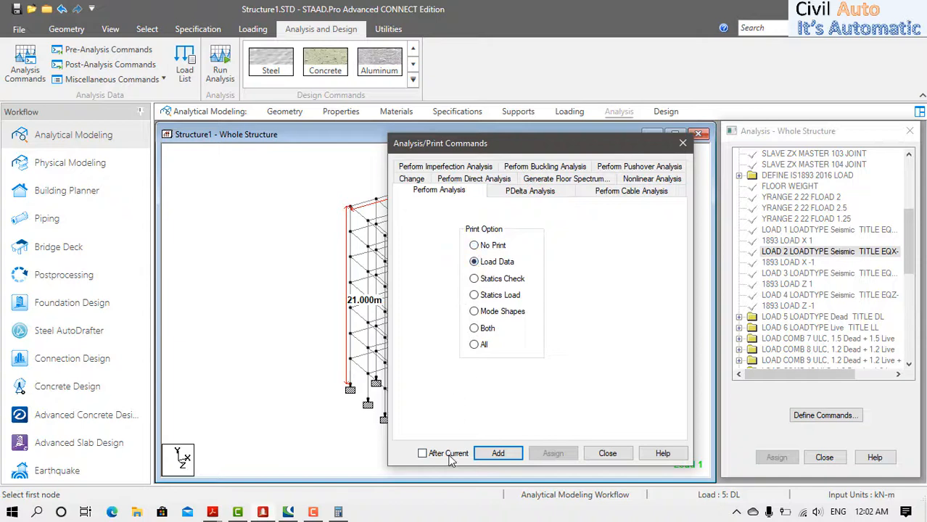
{"action": "left_click", "coordinate": [499, 454]}
Add a Change command after the EQX+ Perform Analysis command and check both entries in the command tree.
{"action": "left_click", "coordinate": [411, 179]}
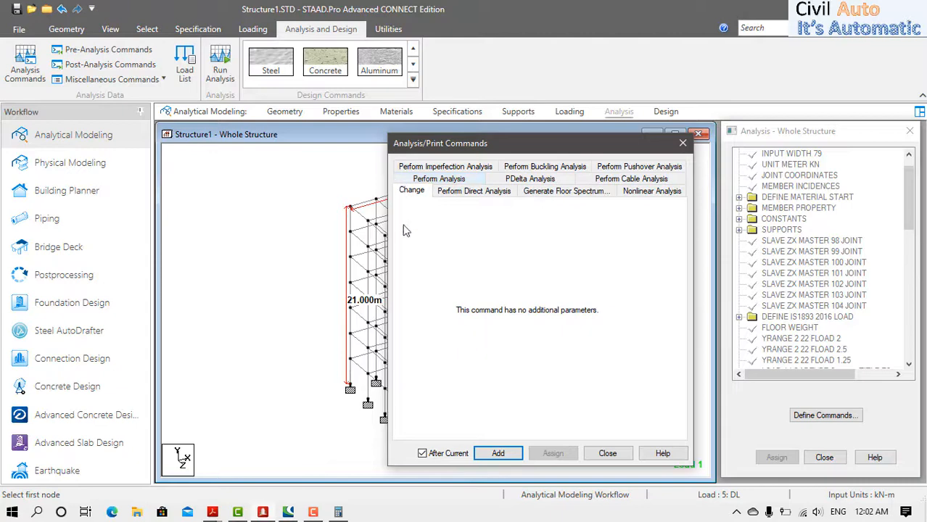
{"action": "left_click", "coordinate": [607, 454]}
{"action": "left_click_drag", "start_coordinate": [911, 197], "coordinate": [904, 257]}
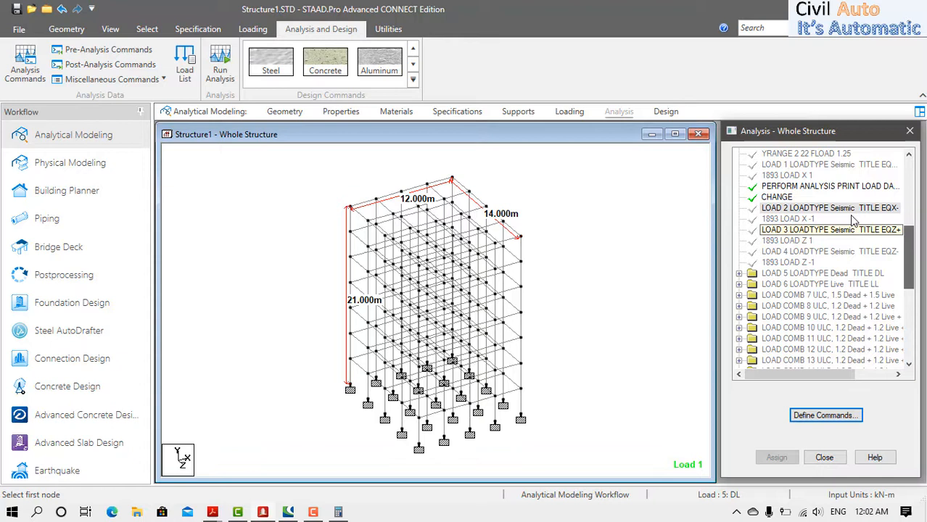
{"action": "left_click", "coordinate": [803, 179]}
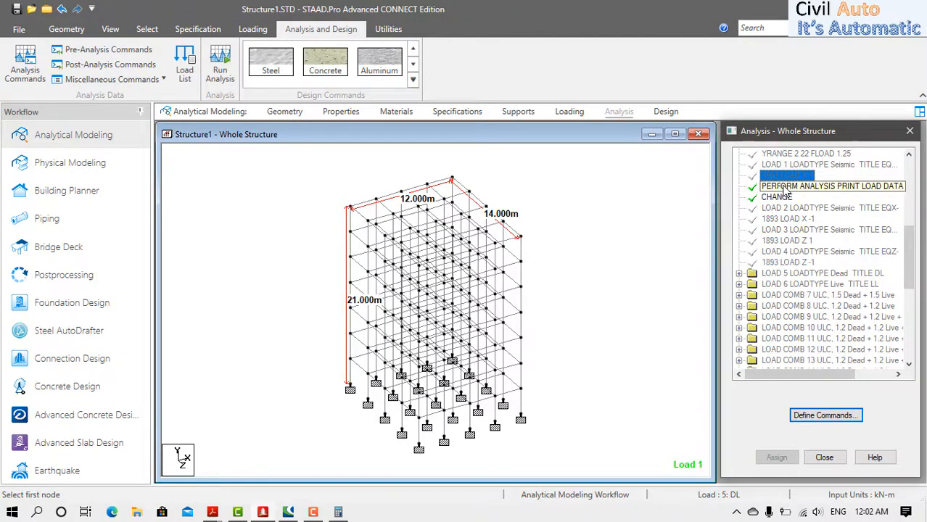
{"action": "left_click", "coordinate": [783, 187]}
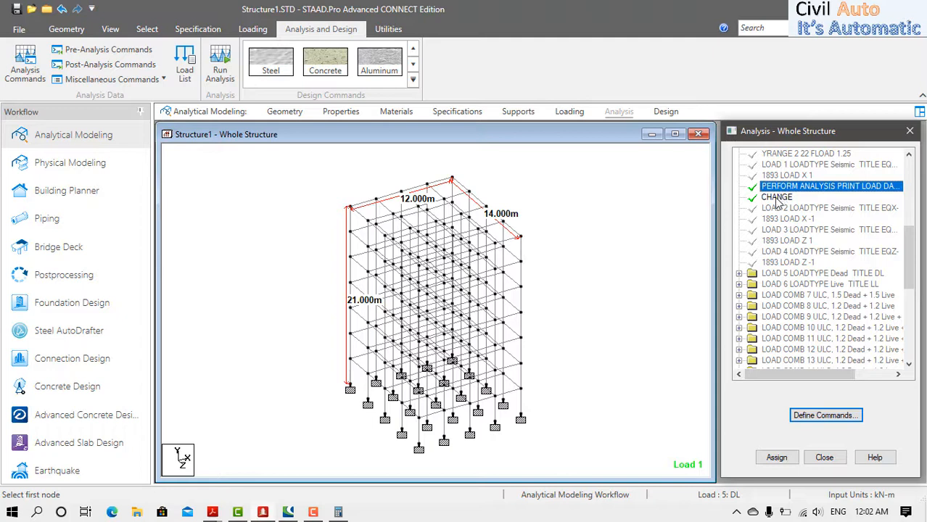
{"action": "left_click", "coordinate": [778, 199]}
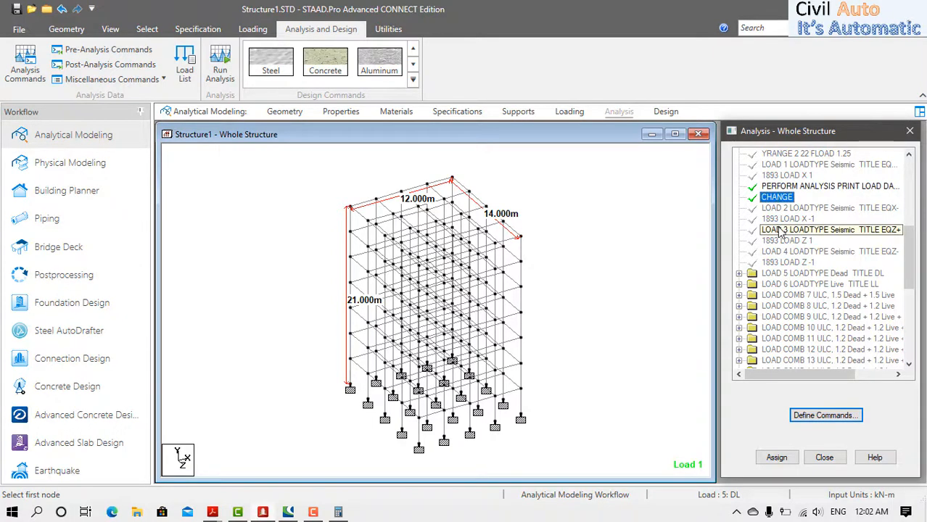
Insert a Perform Analysis command with the Load Data print option between load cases 3 (EQZ+) and 4 (EQZ-), using After Current.
{"action": "left_click", "coordinate": [781, 231]}
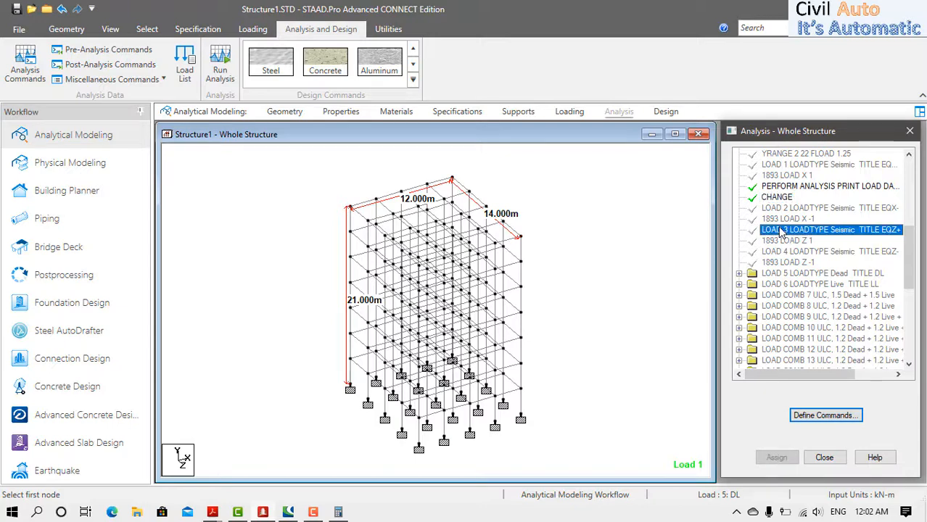
{"action": "left_click", "coordinate": [784, 251]}
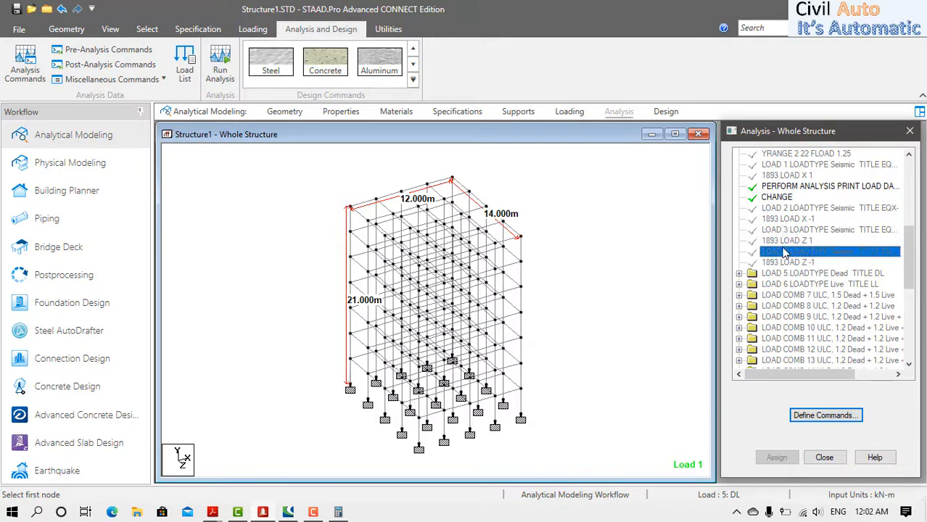
{"action": "left_click", "coordinate": [805, 415]}
{"action": "left_click", "coordinate": [493, 265]}
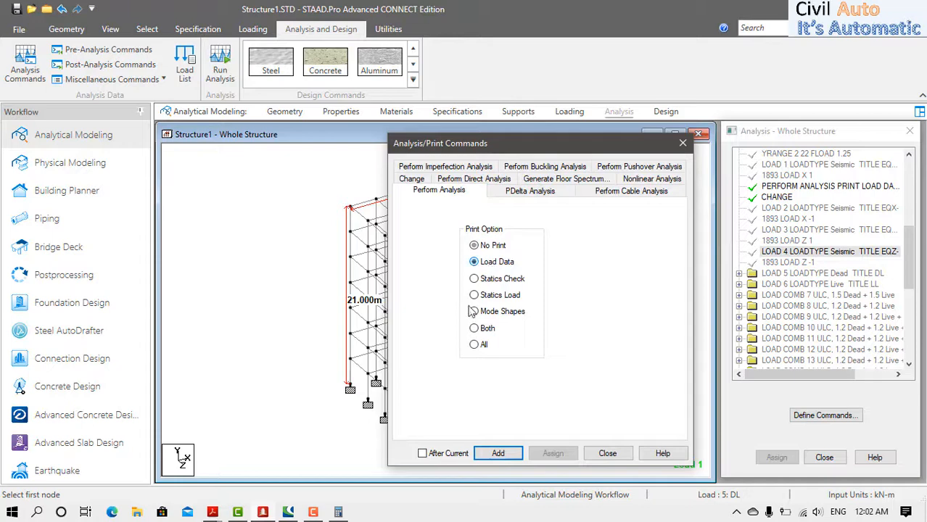
{"action": "left_click", "coordinate": [423, 453]}
{"action": "left_click", "coordinate": [497, 454]}
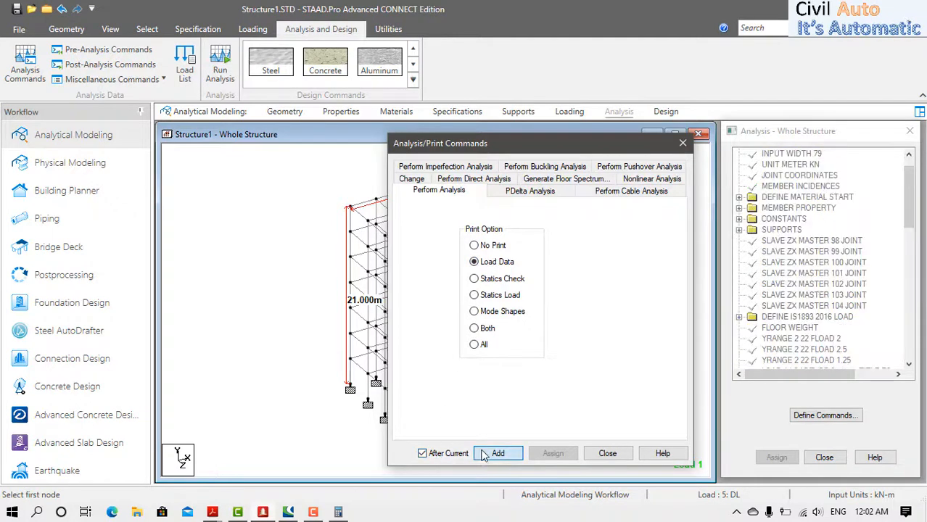
Add a Change command after the EQZ+ Perform Analysis command and check its place ahead of load case 4.
{"action": "left_click", "coordinate": [413, 181]}
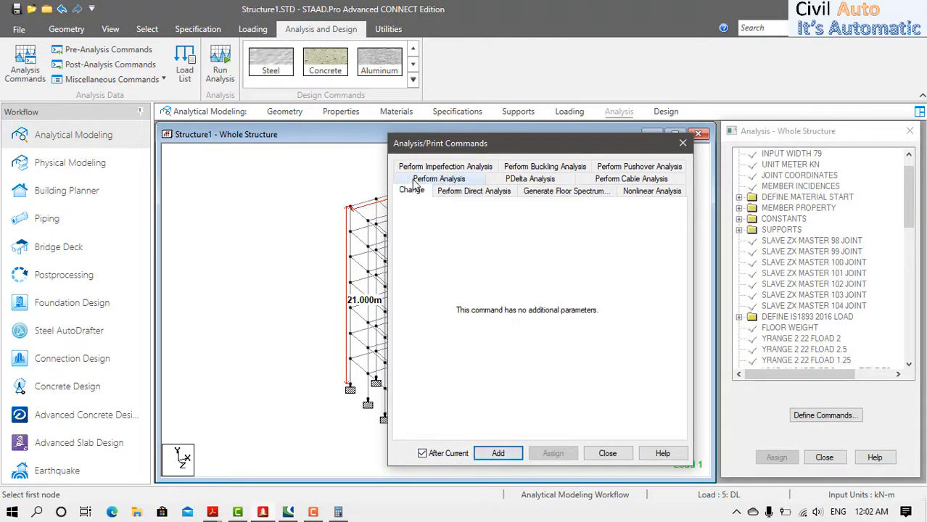
{"action": "left_click", "coordinate": [497, 454]}
{"action": "left_click", "coordinate": [607, 453]}
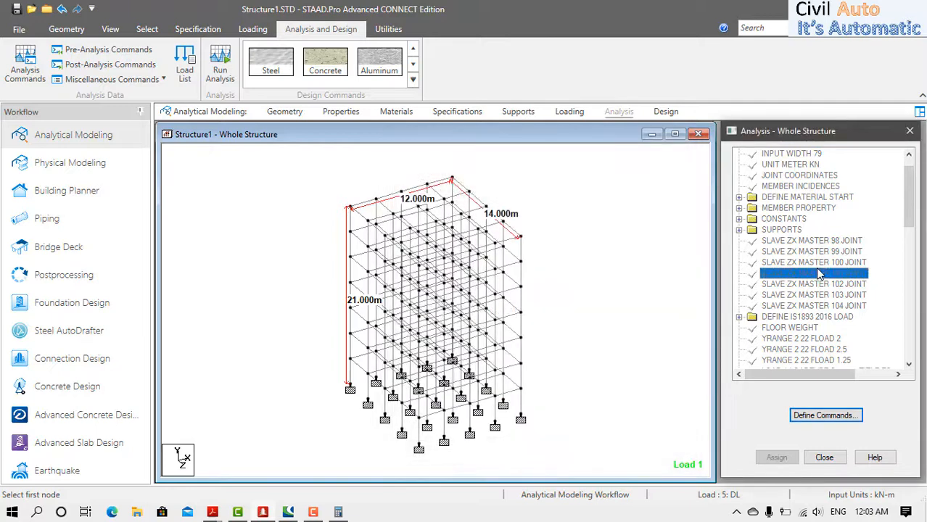
{"action": "left_click_drag", "start_coordinate": [909, 208], "coordinate": [909, 266]}
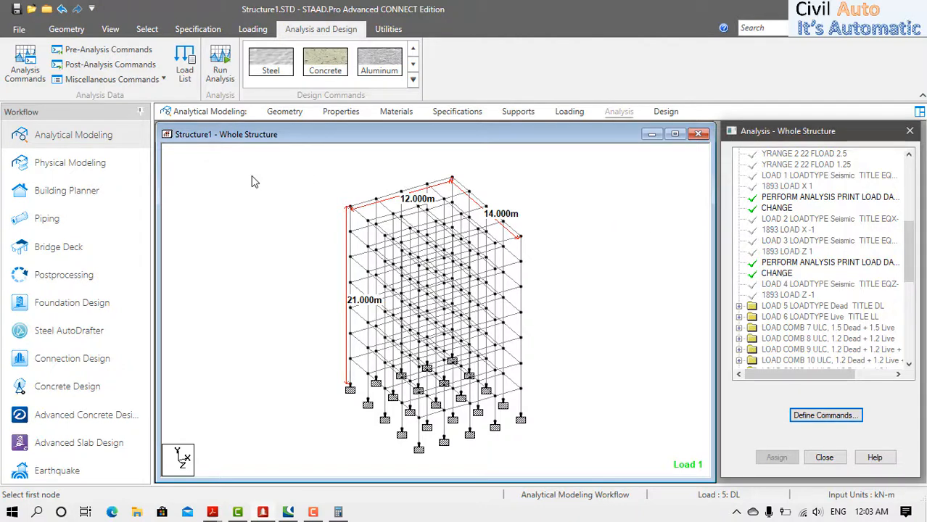
Select the whole frame, add a final Perform Analysis command with No Print after the last load combination, and select that command.
{"action": "left_click_drag", "start_coordinate": [270, 160], "coordinate": [568, 464]}
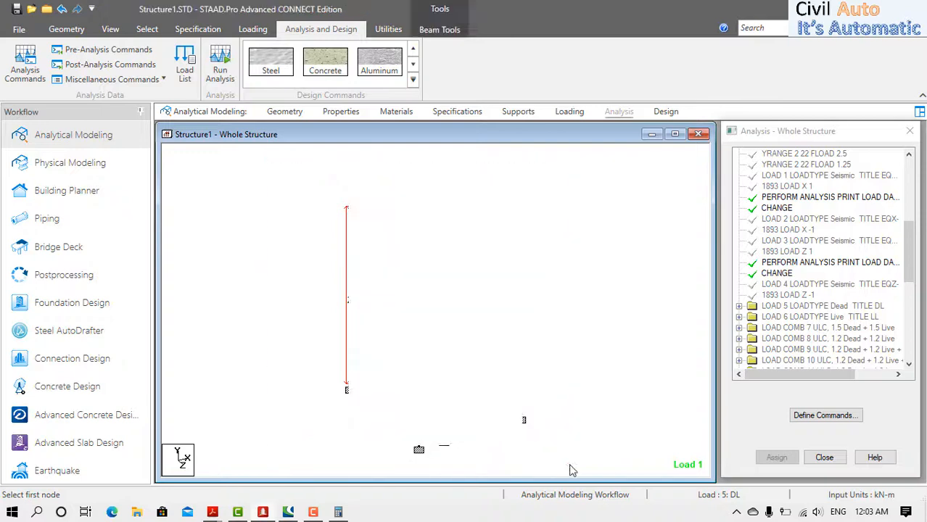
{"action": "left_click", "coordinate": [853, 415]}
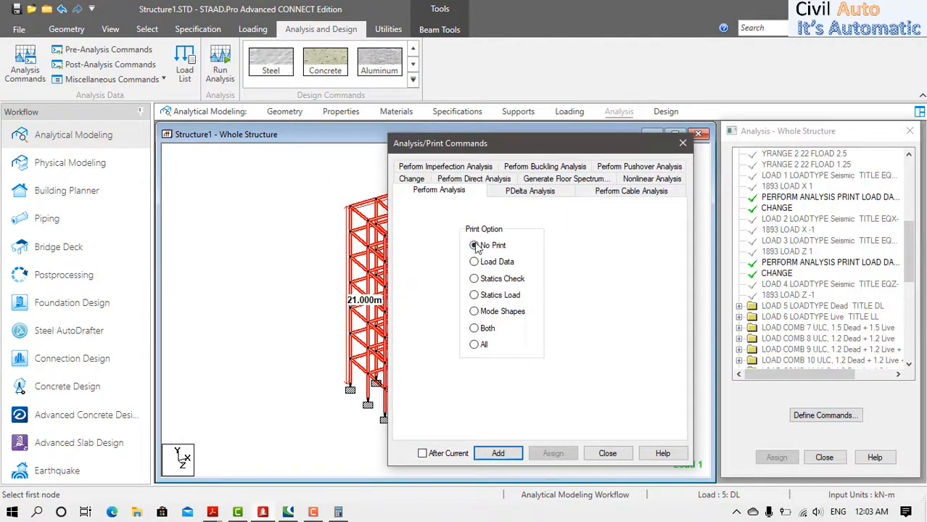
{"action": "left_click", "coordinate": [493, 454]}
{"action": "left_click", "coordinate": [606, 454]}
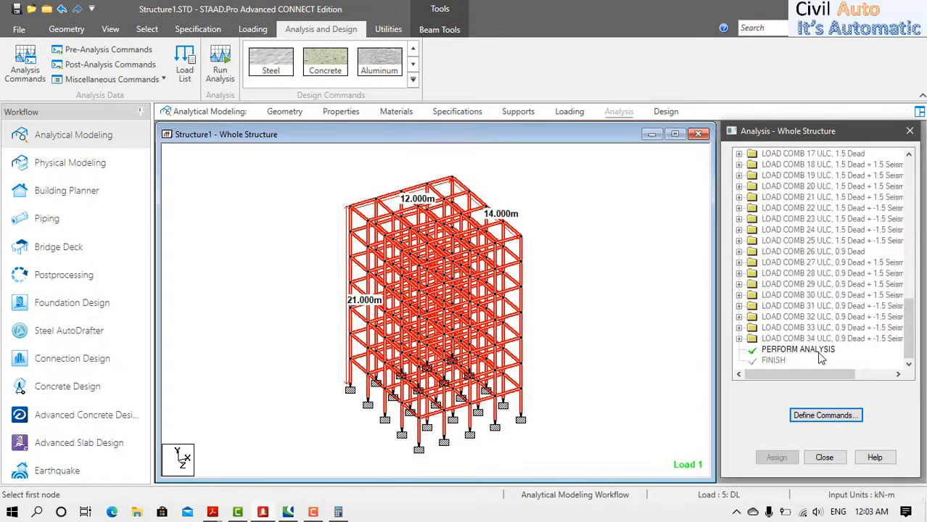
{"action": "left_click", "coordinate": [798, 350]}
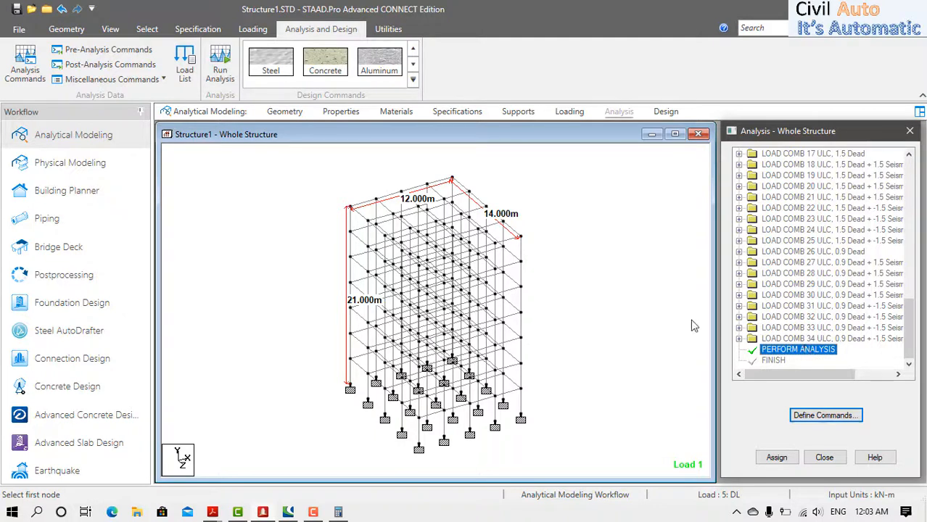
Save the modified structure, run the analysis, and finish it with the View Output File option.
{"action": "left_click", "coordinate": [609, 261]}
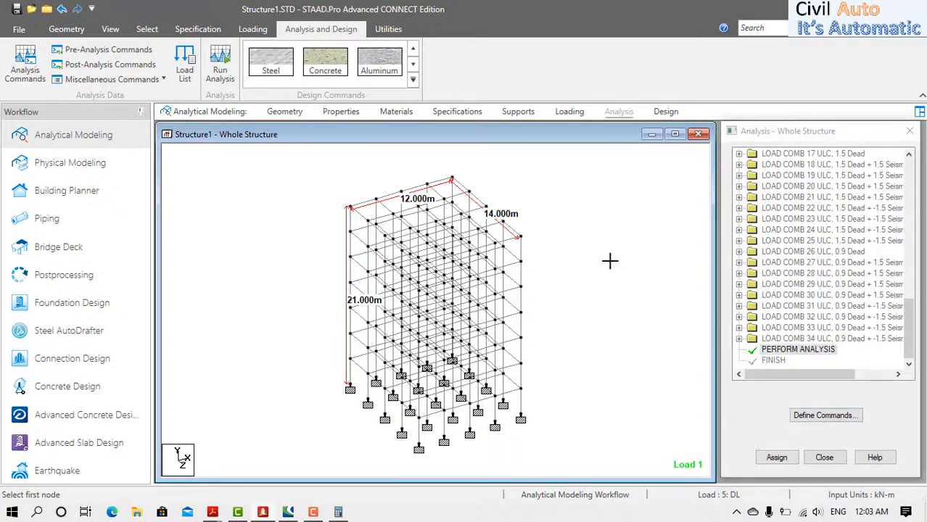
{"action": "left_click", "coordinate": [214, 65]}
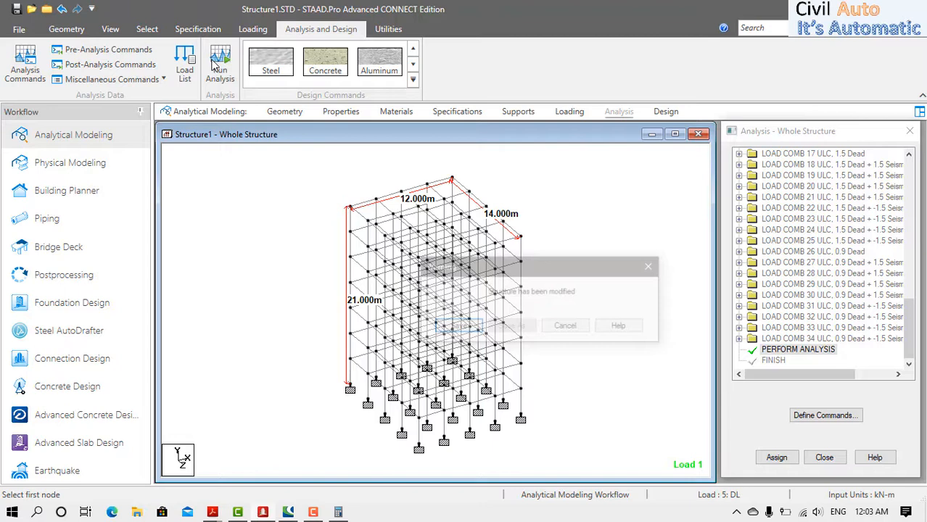
{"action": "left_click", "coordinate": [460, 328]}
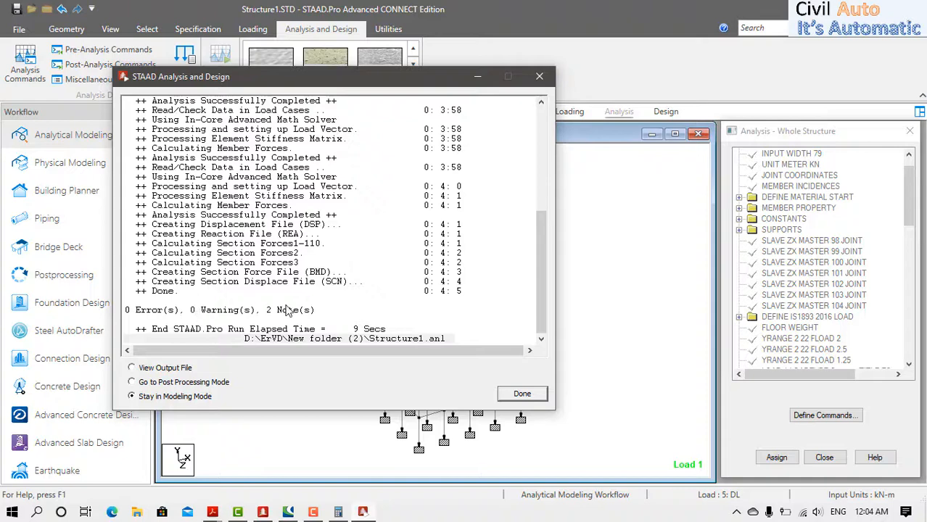
{"action": "left_click", "coordinate": [158, 369]}
{"action": "left_click", "coordinate": [521, 394]}
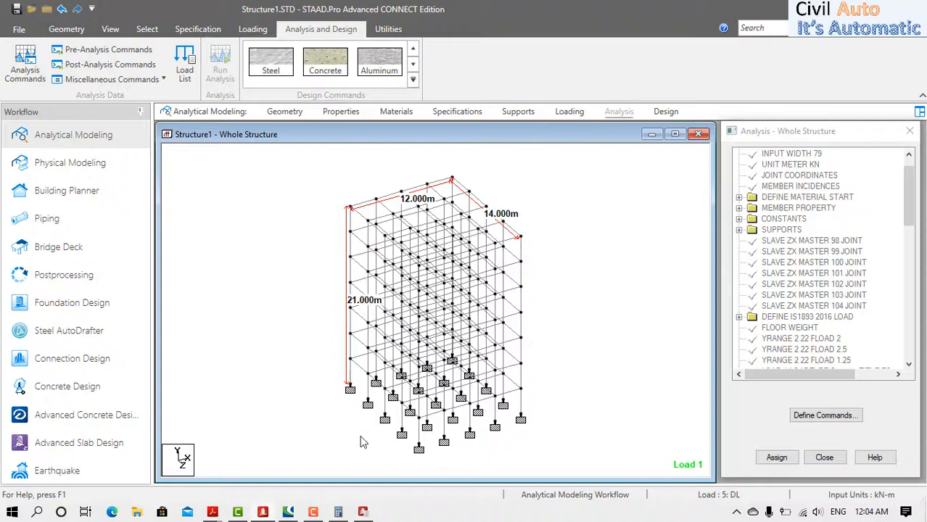
Show the Base Shear and Time Period results of Structure1.anl in the maximized output viewer, with the error list collapsed.
{"action": "left_click", "coordinate": [363, 512]}
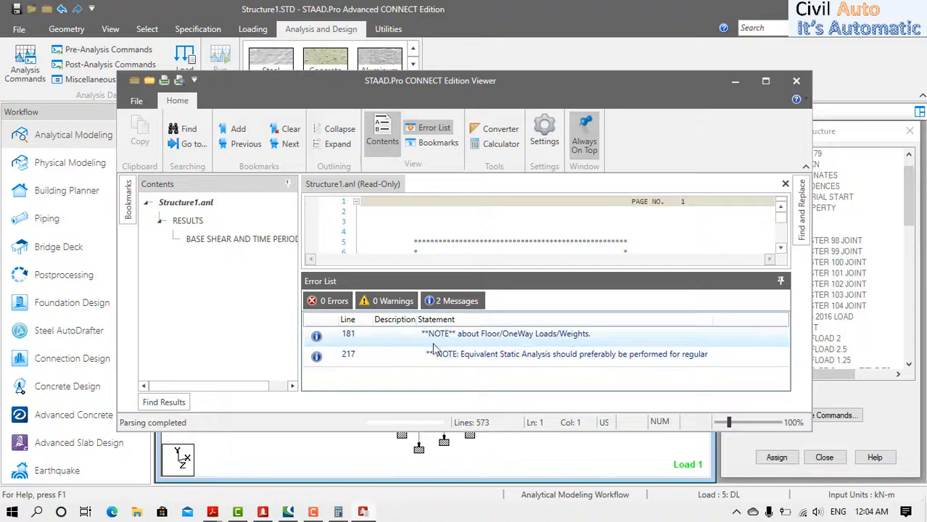
{"action": "left_click", "coordinate": [243, 239]}
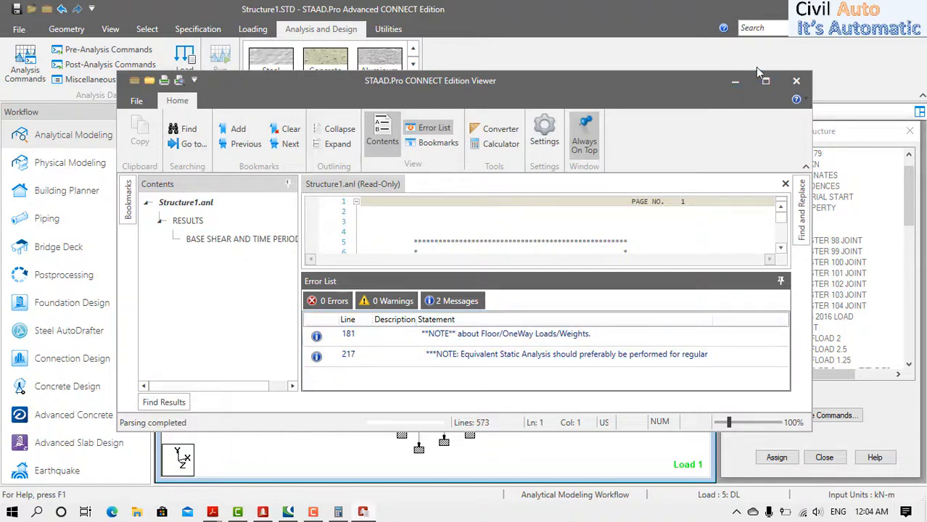
{"action": "left_click", "coordinate": [764, 84]}
{"action": "left_click", "coordinate": [125, 168]}
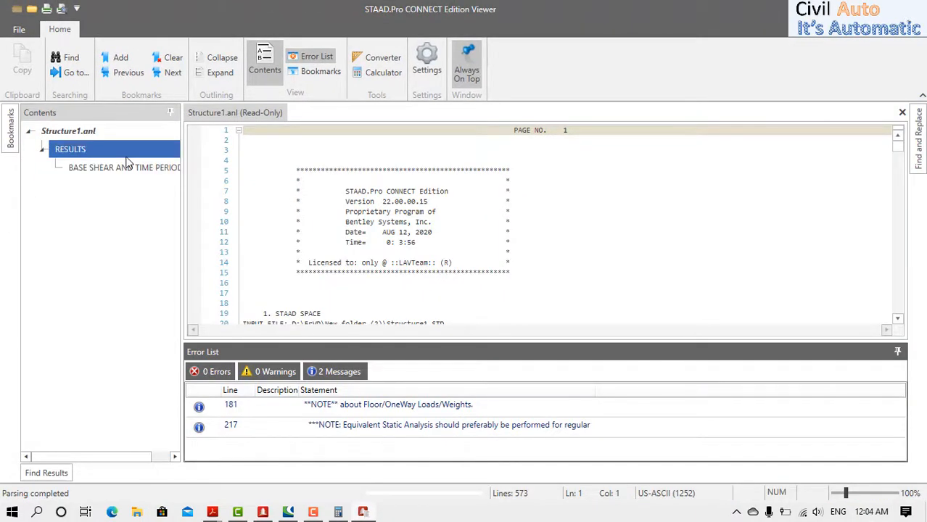
{"action": "double_click", "coordinate": [125, 168]}
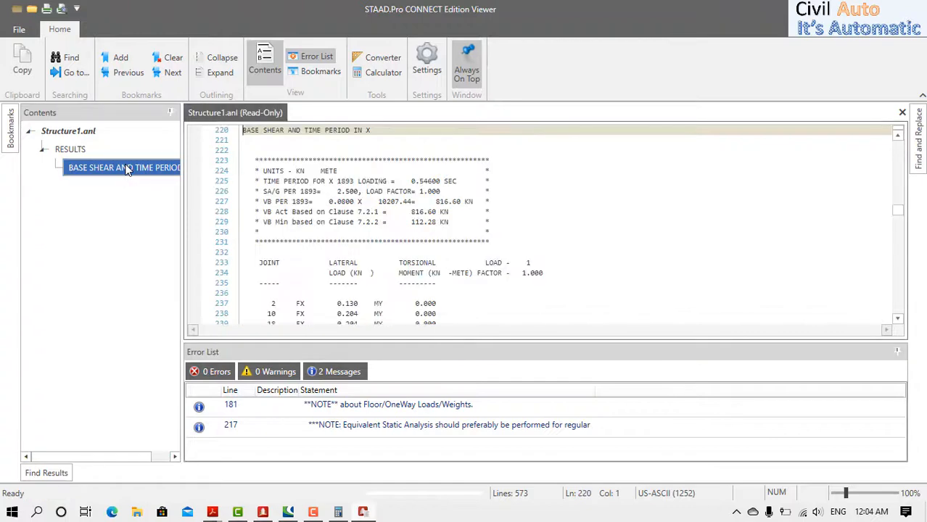
{"action": "left_click", "coordinate": [897, 352]}
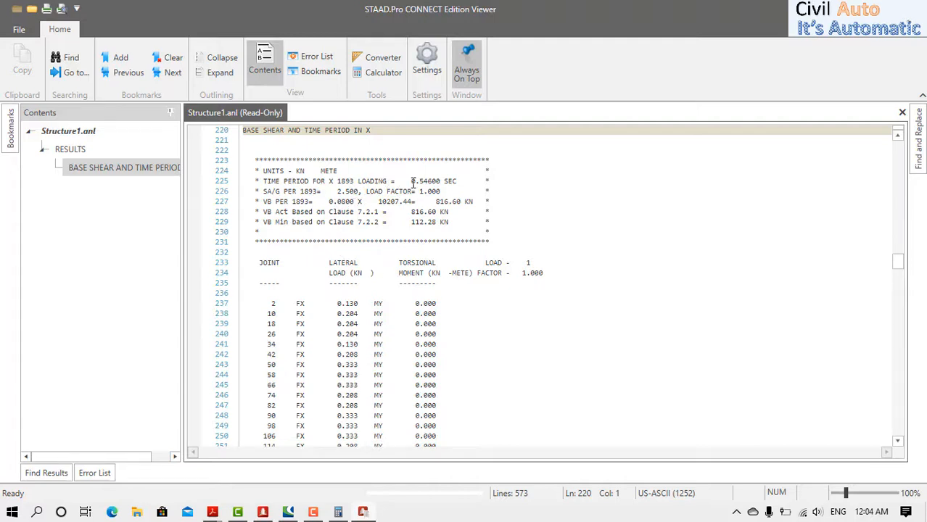
Examine the X-direction time period, Sa/g, base shear coefficient and Clause 7.2.2 minimum base shear in the output file.
{"action": "left_click_drag", "start_coordinate": [411, 181], "coordinate": [437, 177]}
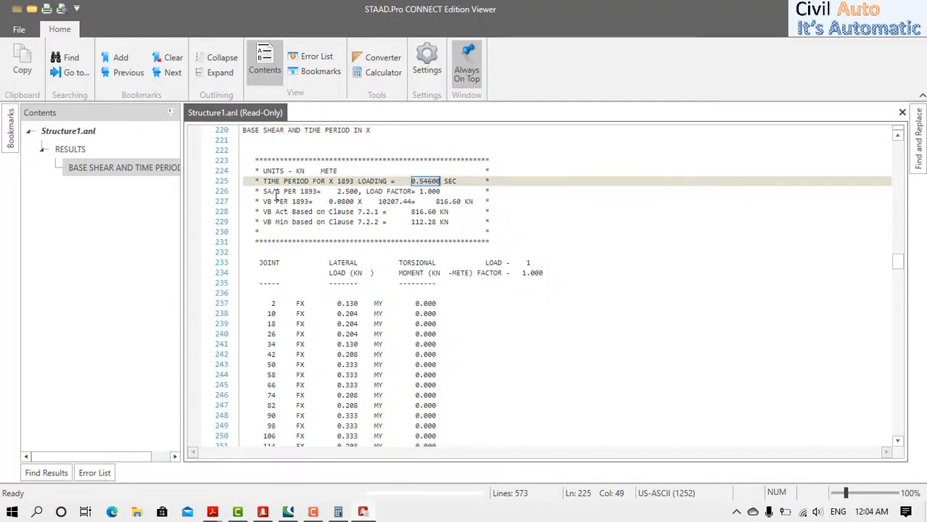
{"action": "left_click_drag", "start_coordinate": [337, 191], "coordinate": [361, 190]}
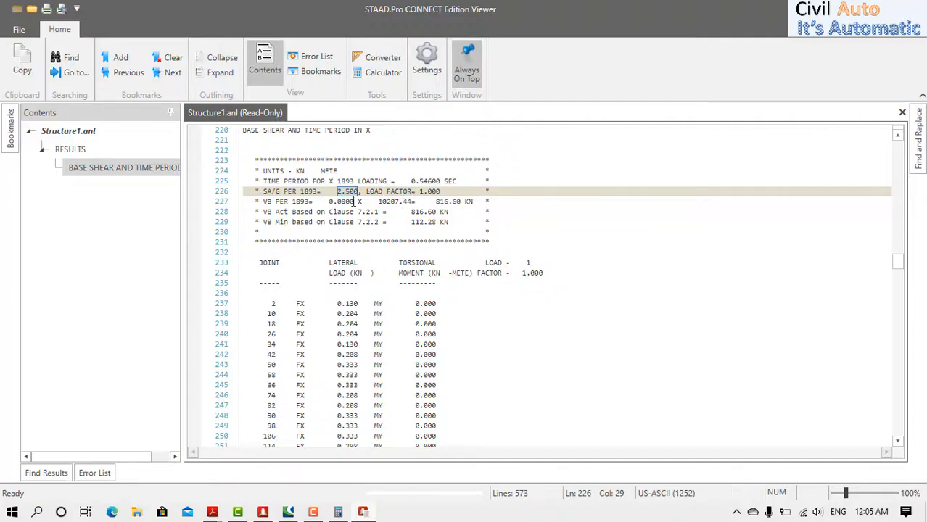
{"action": "left_click", "coordinate": [354, 202]}
{"action": "left_click_drag", "start_coordinate": [354, 201], "coordinate": [329, 202]}
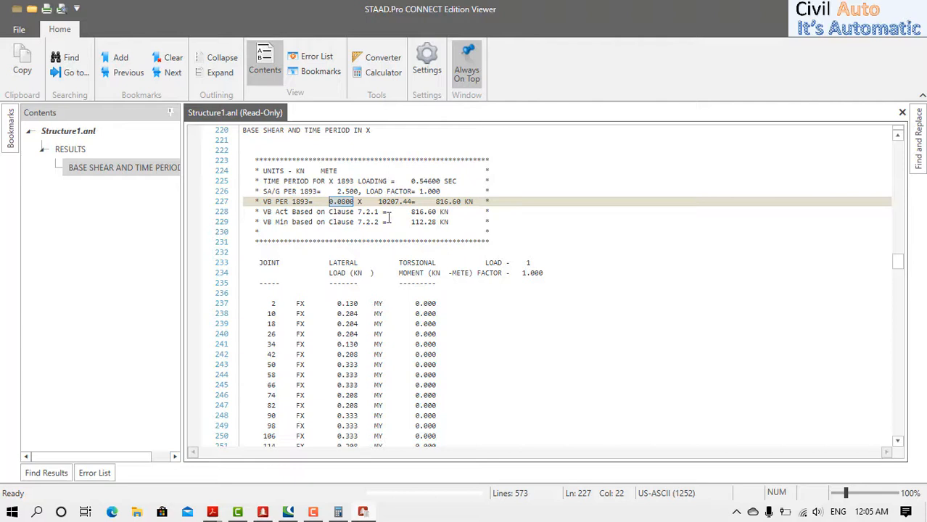
{"action": "left_click_drag", "start_coordinate": [408, 222], "coordinate": [438, 222]}
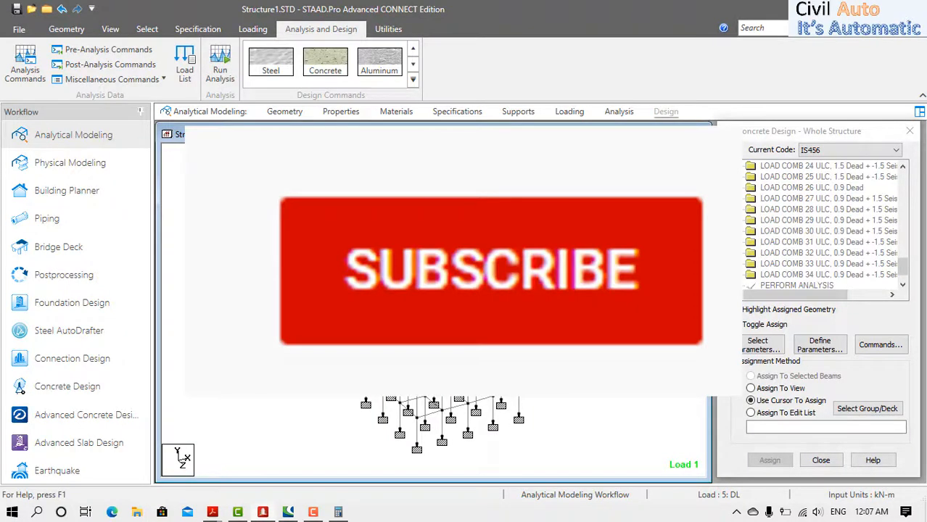
{"action": "left_click_drag", "start_coordinate": [537, 400], "coordinate": [552, 463]}
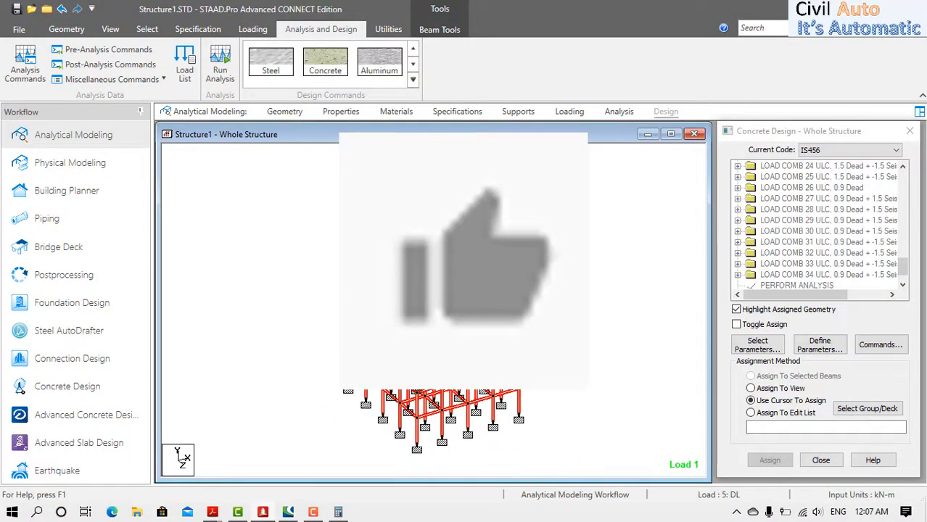
{"action": "left_click", "coordinate": [560, 222]}
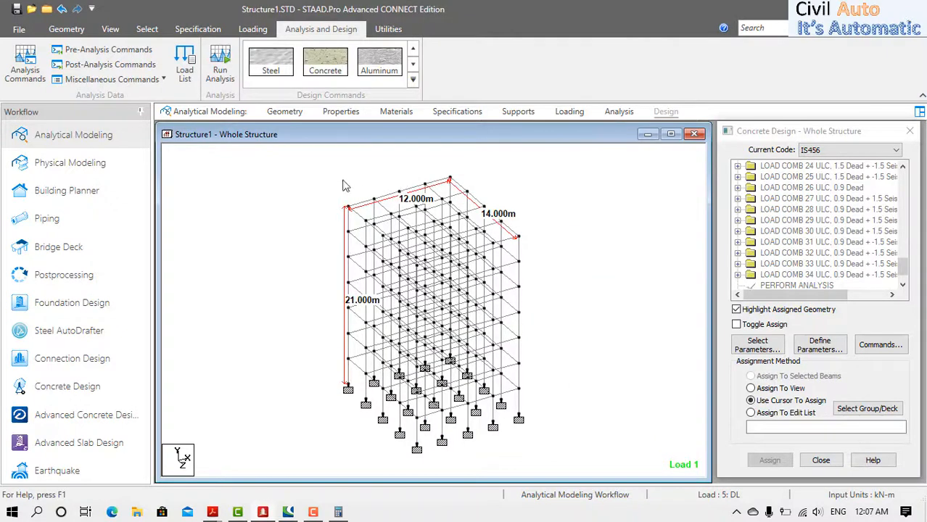